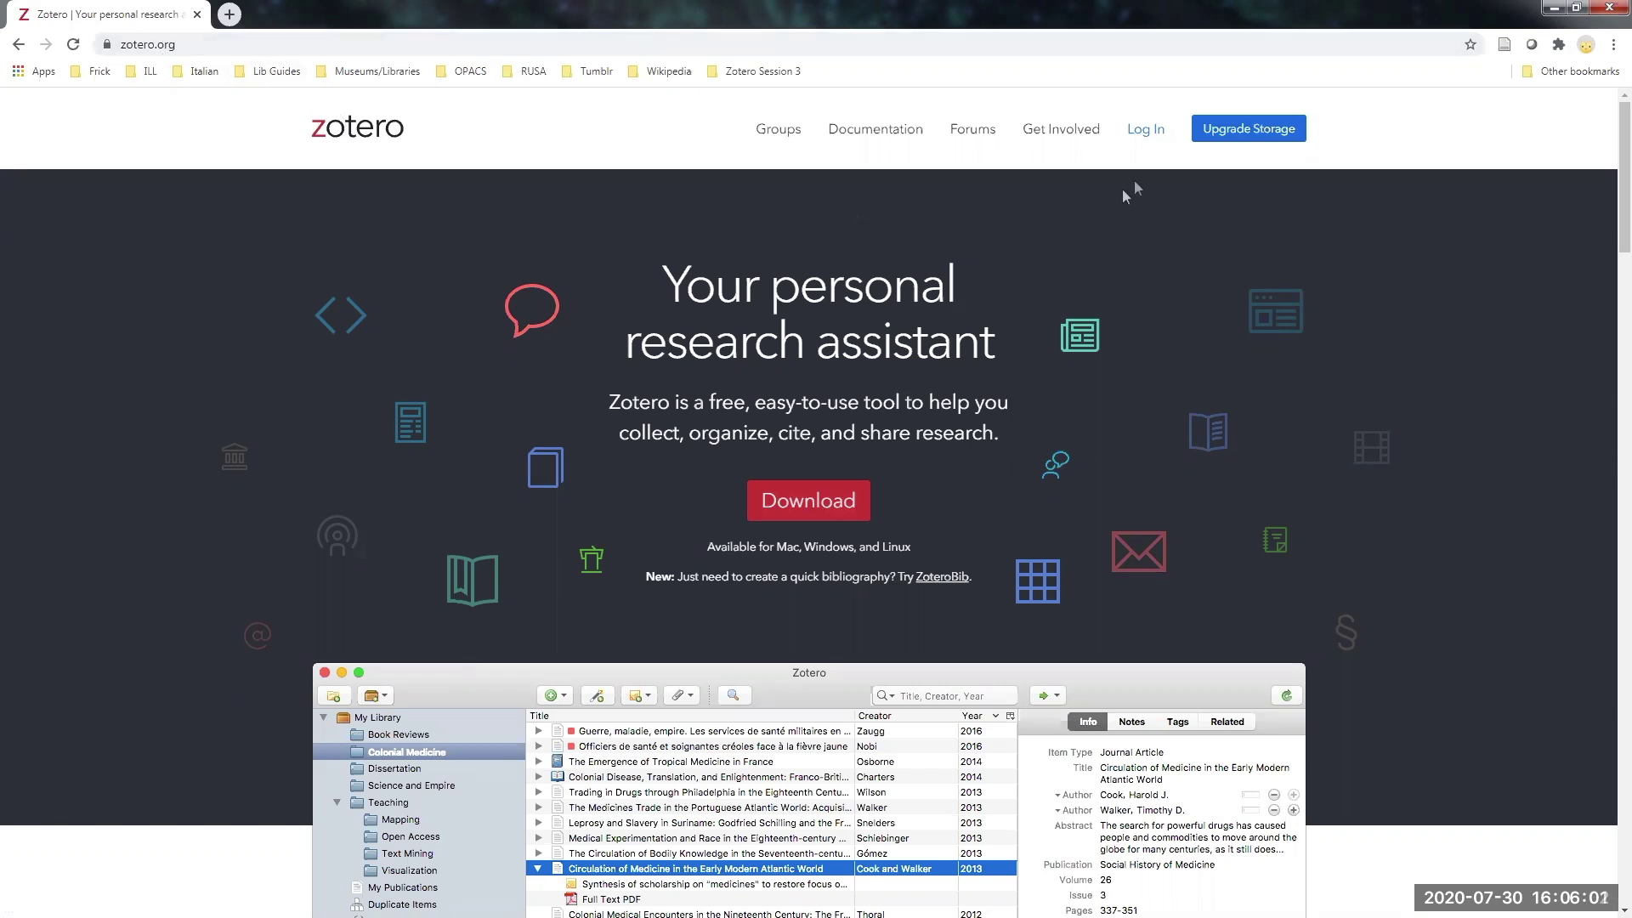
# - Open the zotero.org login page, after briefly visiting the free registration page
pyautogui.click(1155, 137)
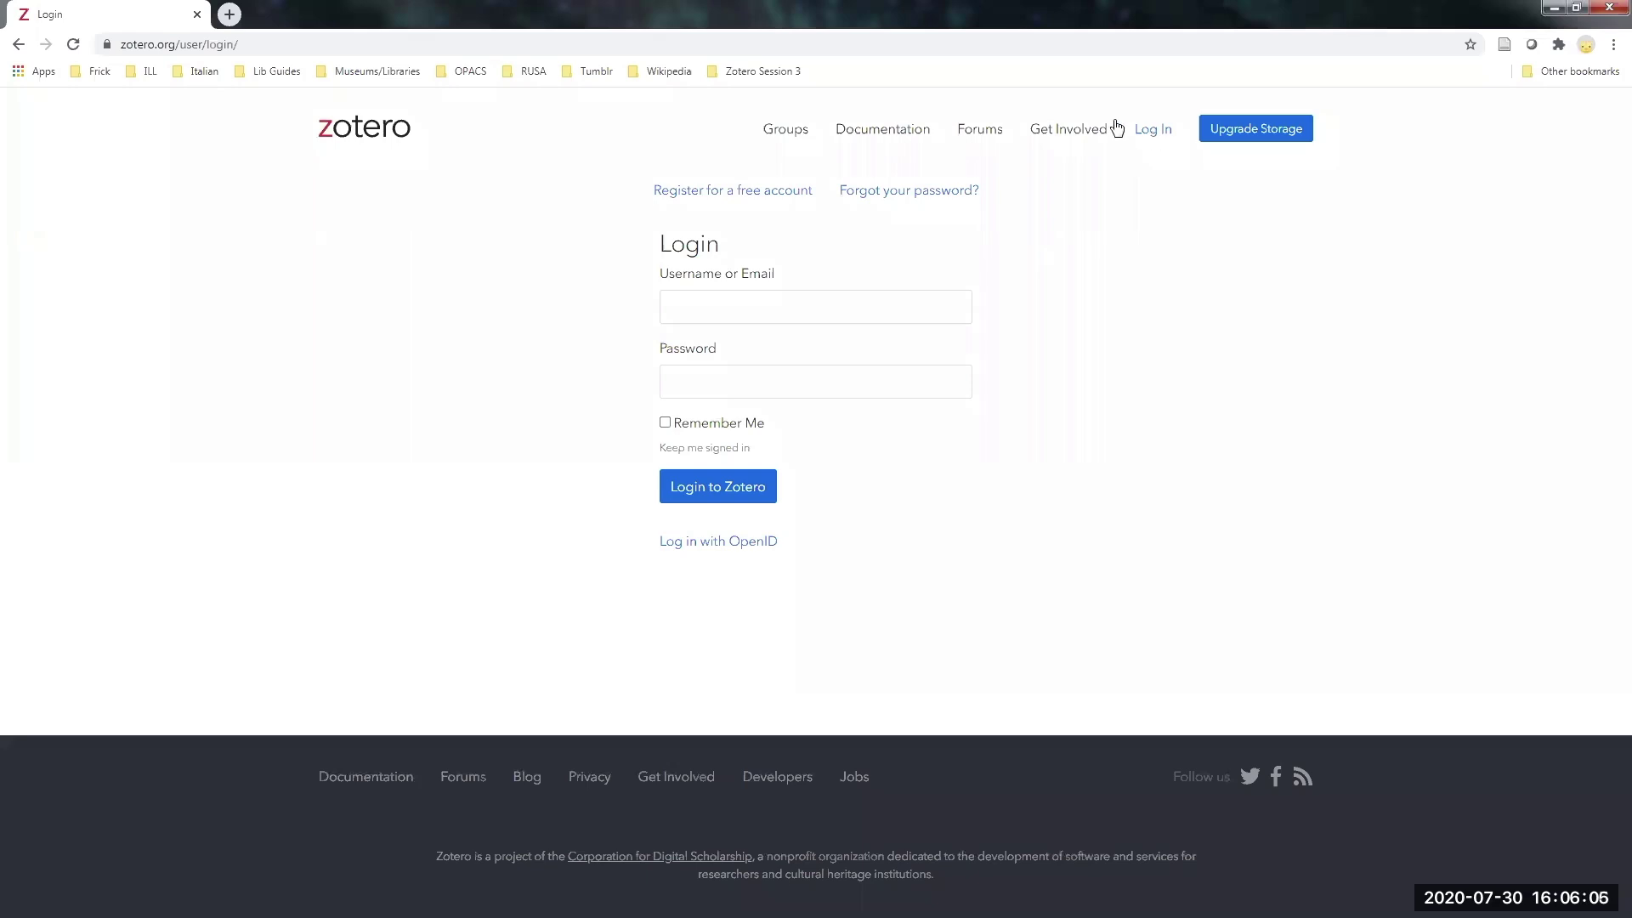
pyautogui.click(698, 191)
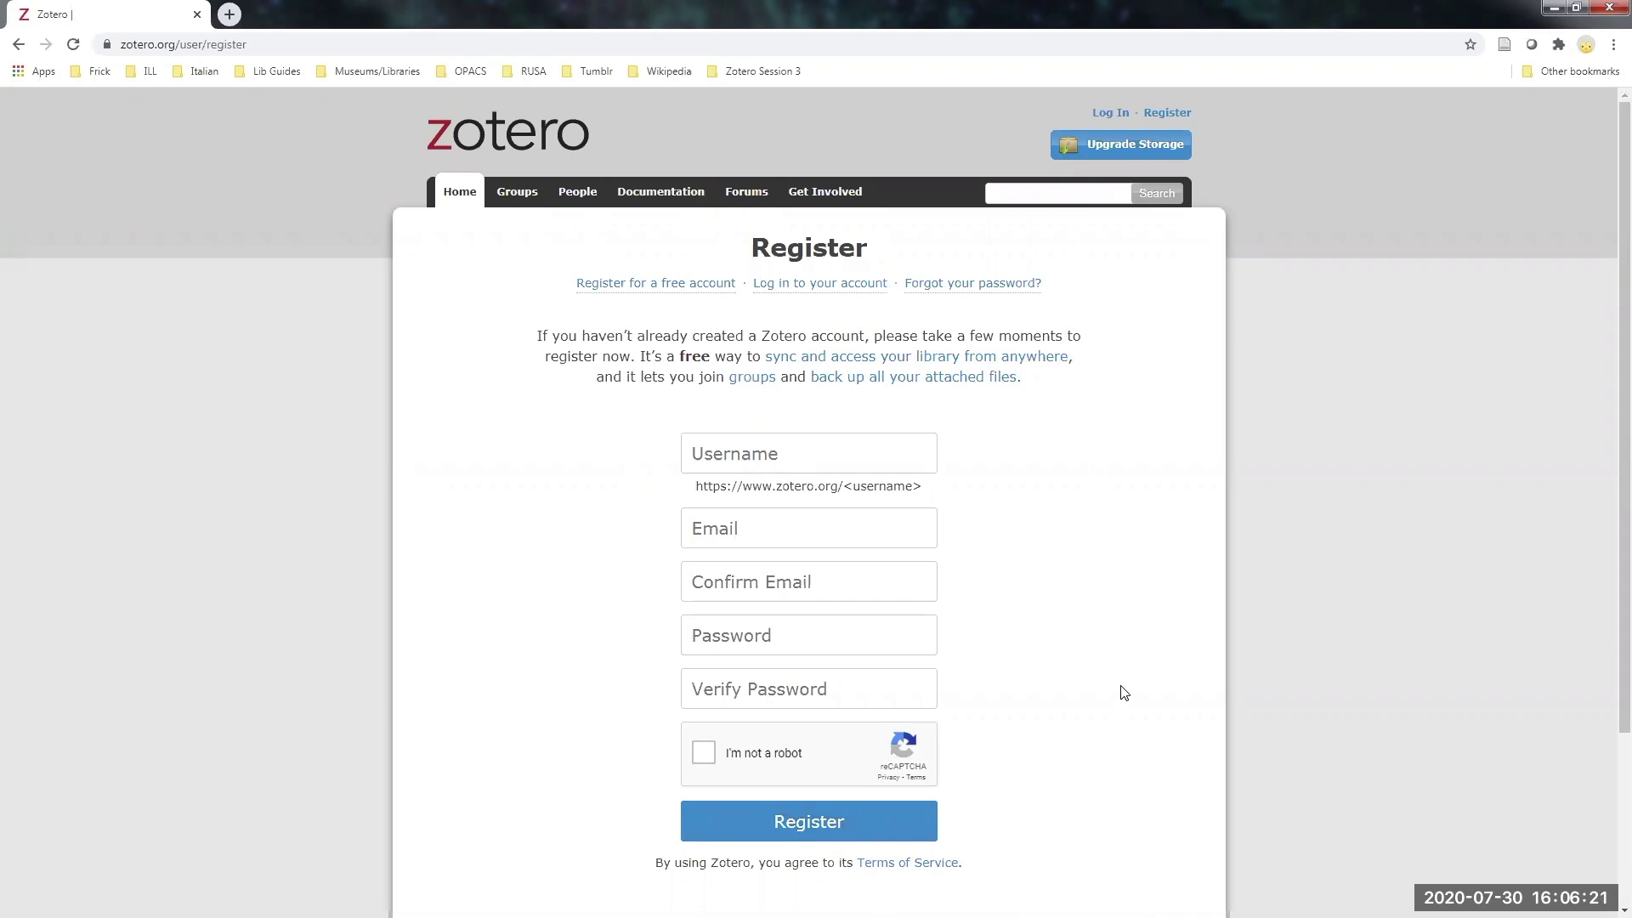
pyautogui.click(1112, 114)
# - Sign in with the account username and password, then restore the Zotero desktop window
pyautogui.click(699, 316)
pyautogui.click(700, 328)
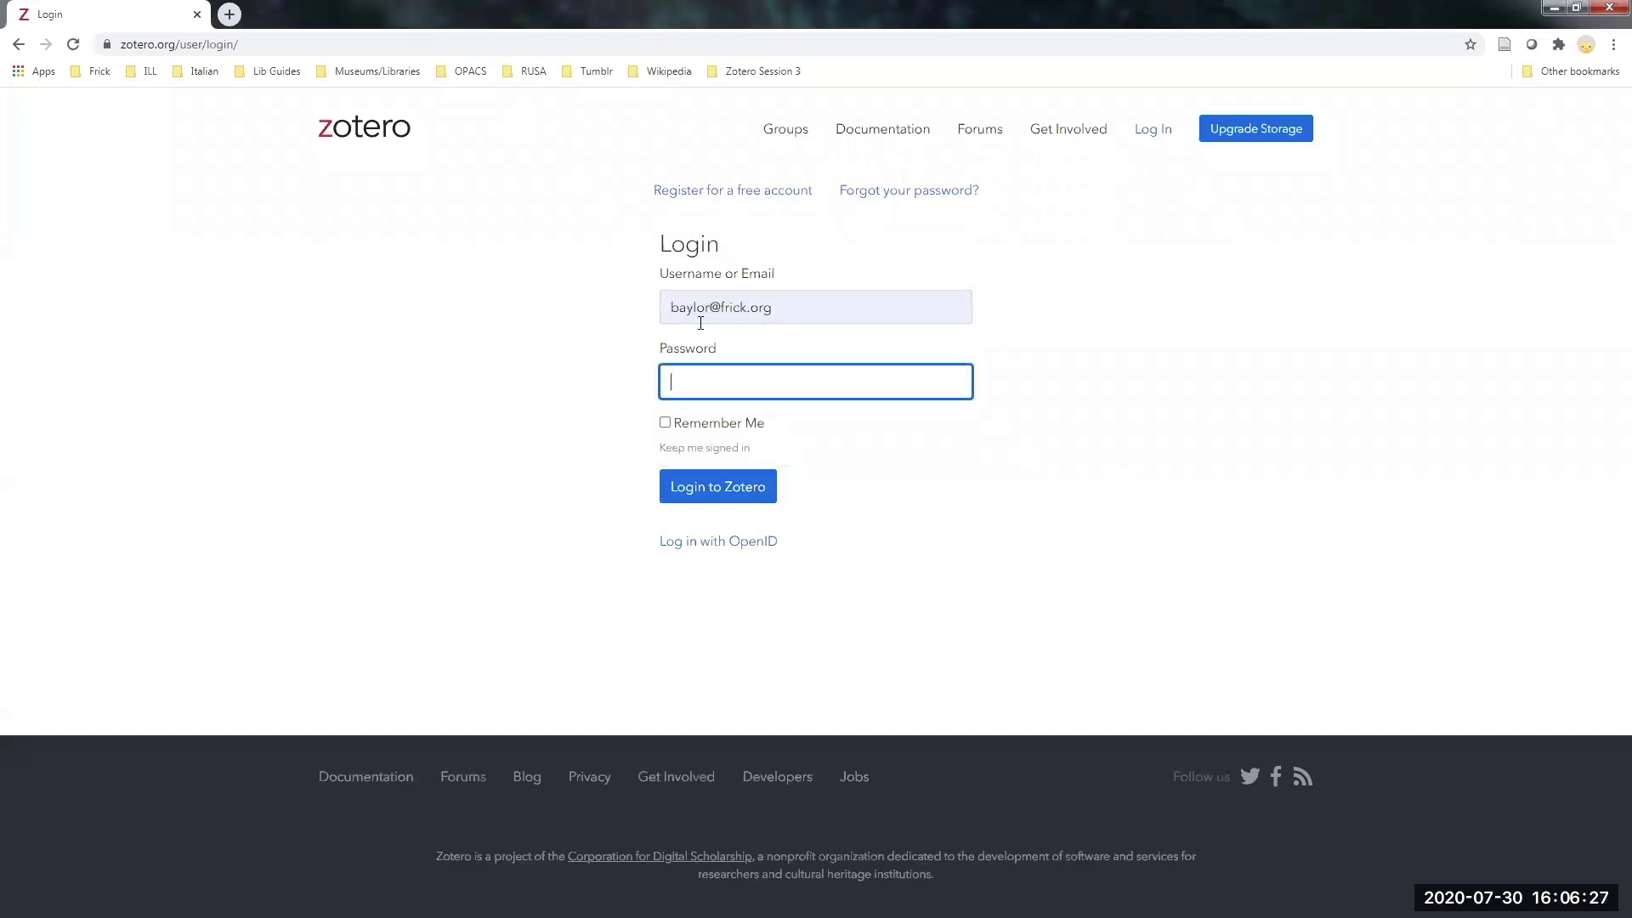
pyautogui.write('********')
pyautogui.press('Return')
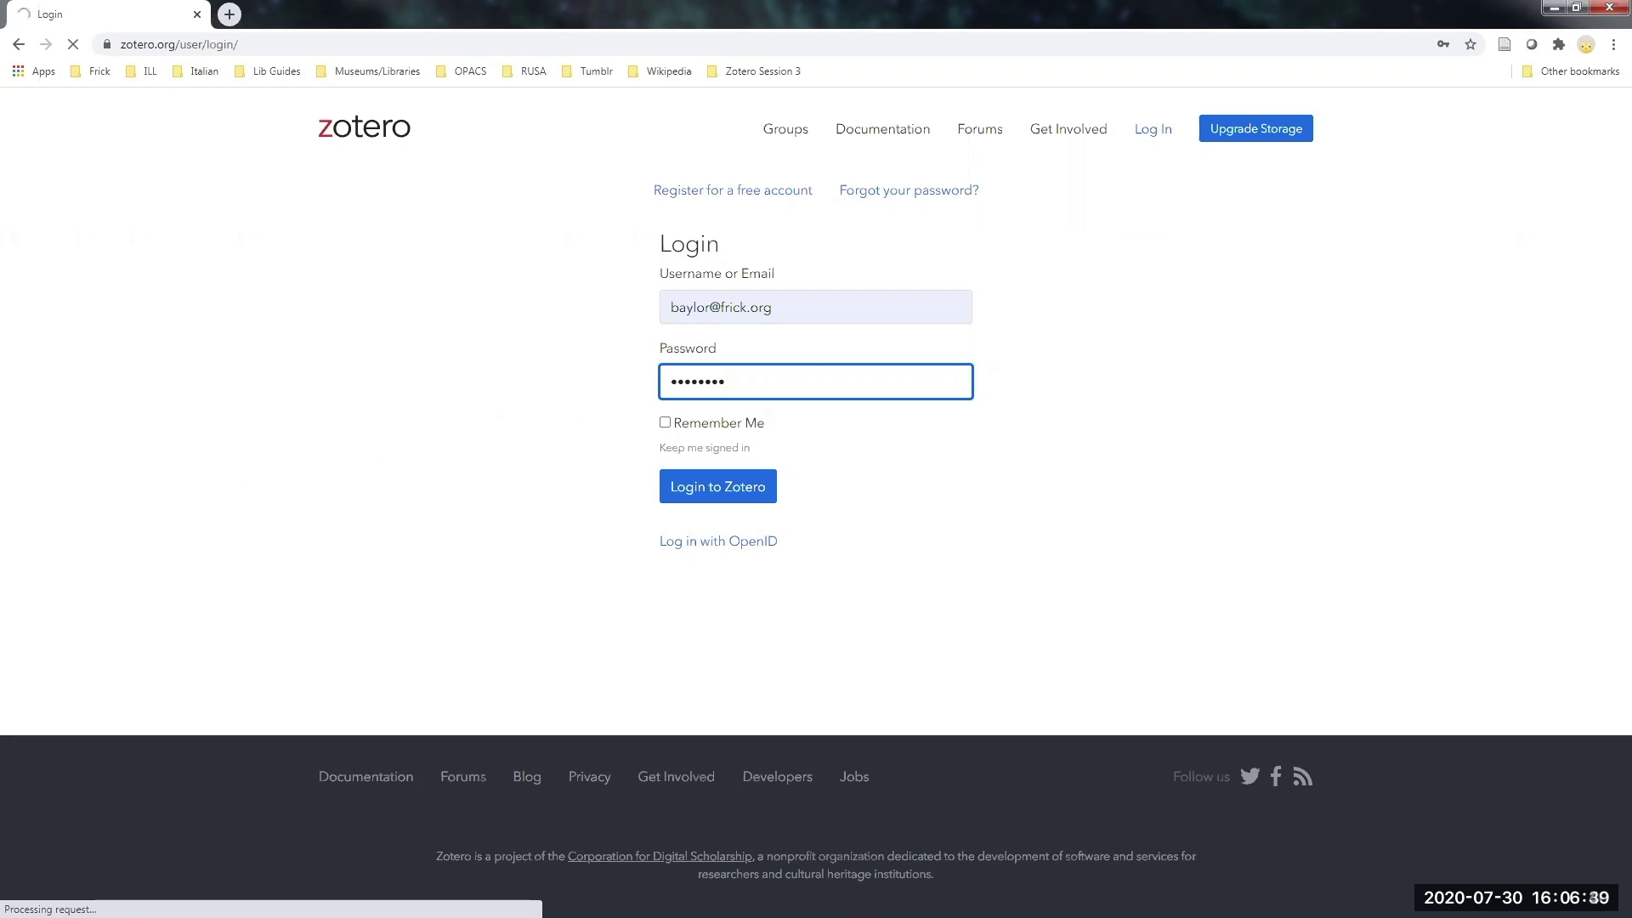
pyautogui.click(2, 909)
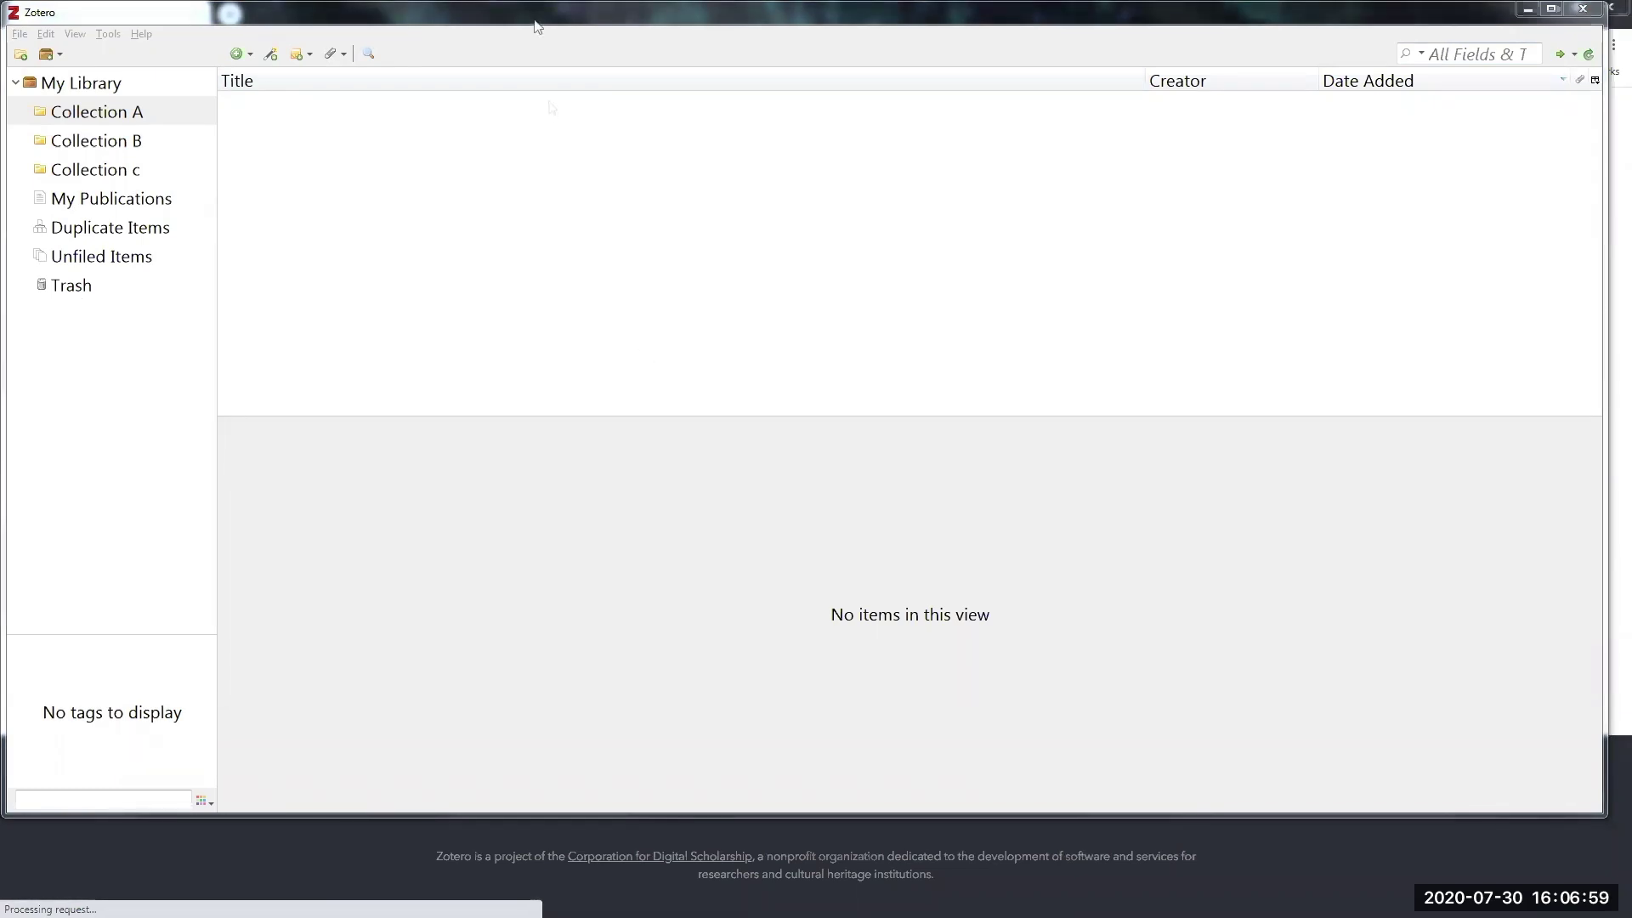
pyautogui.click(77, 12)
# - Open Zotero Preferences from the Edit menu
pyautogui.click(45, 34)
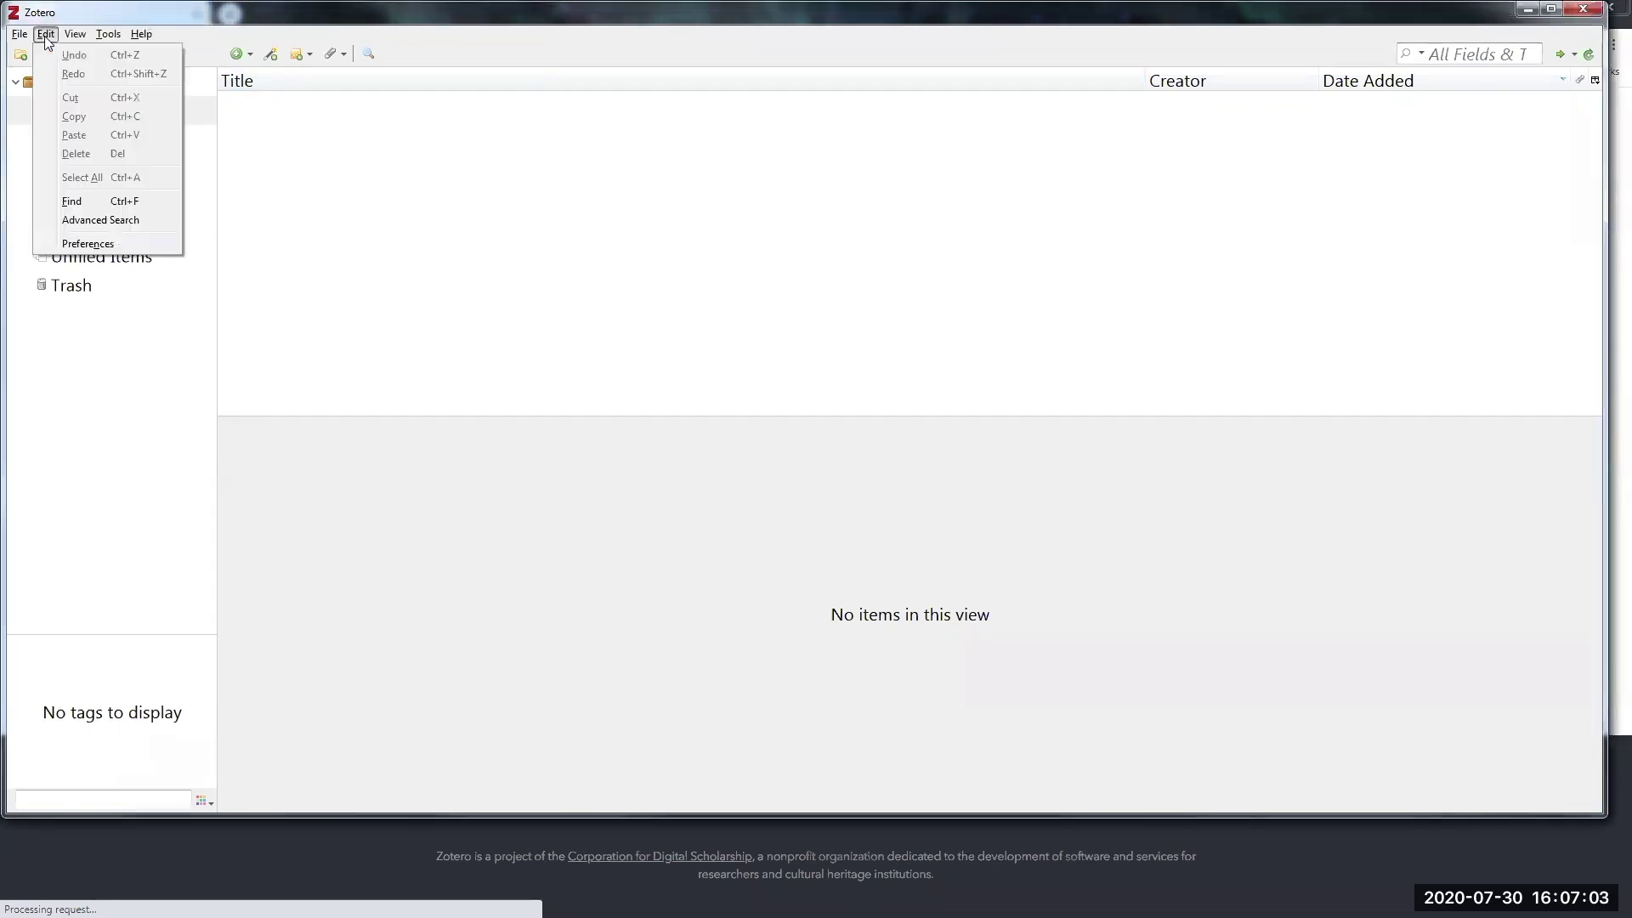
pyautogui.click(87, 14)
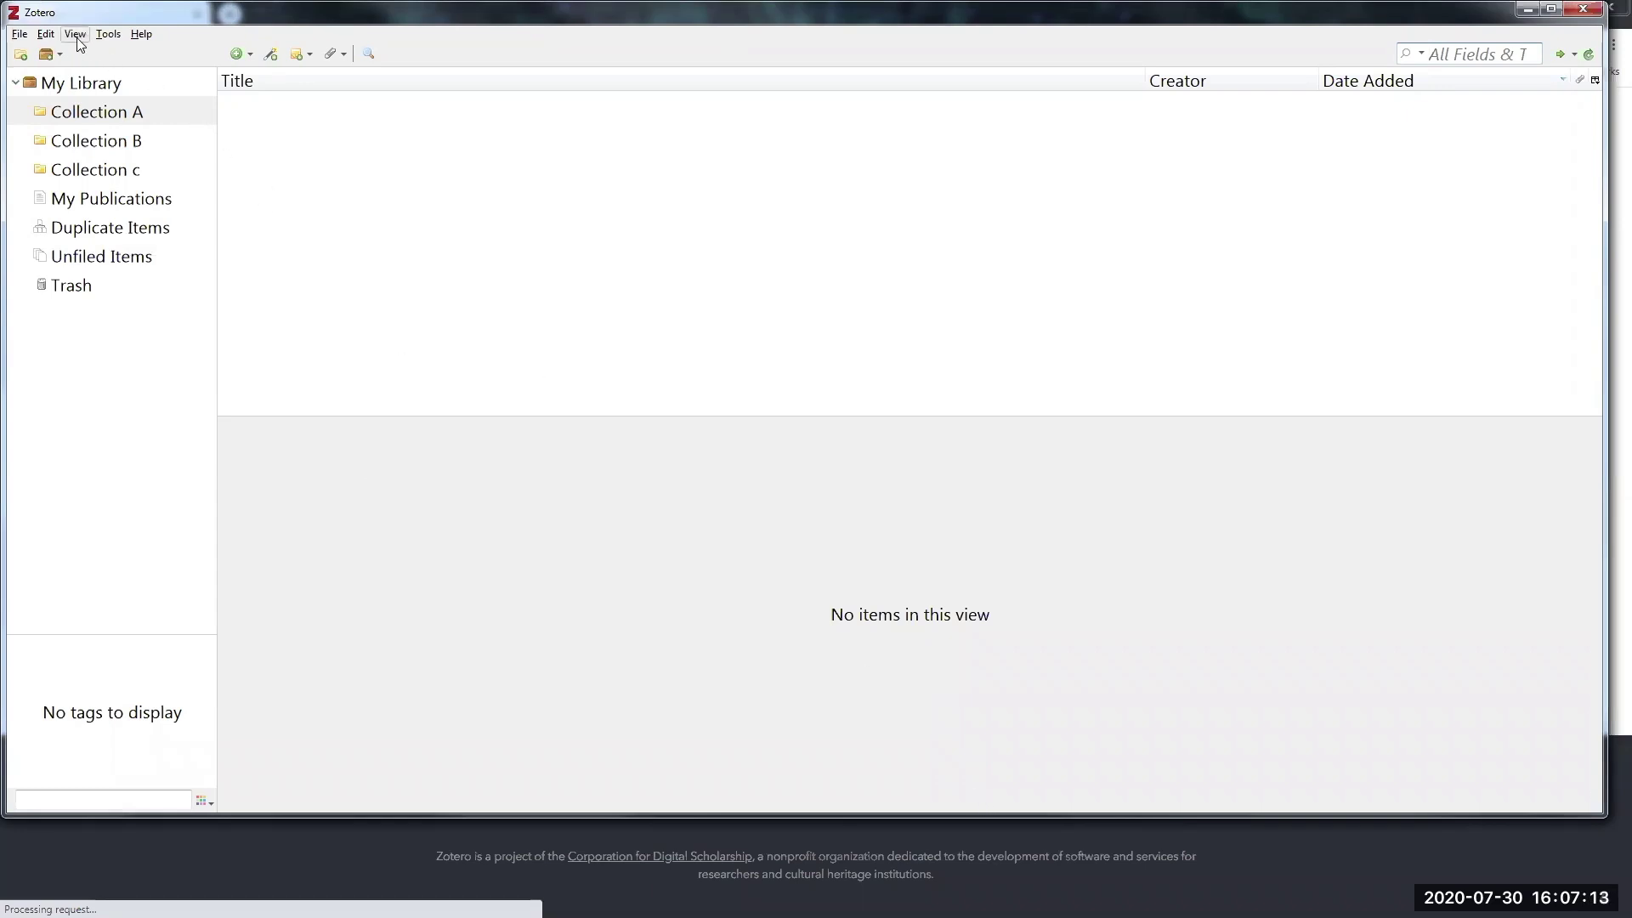
pyautogui.click(45, 36)
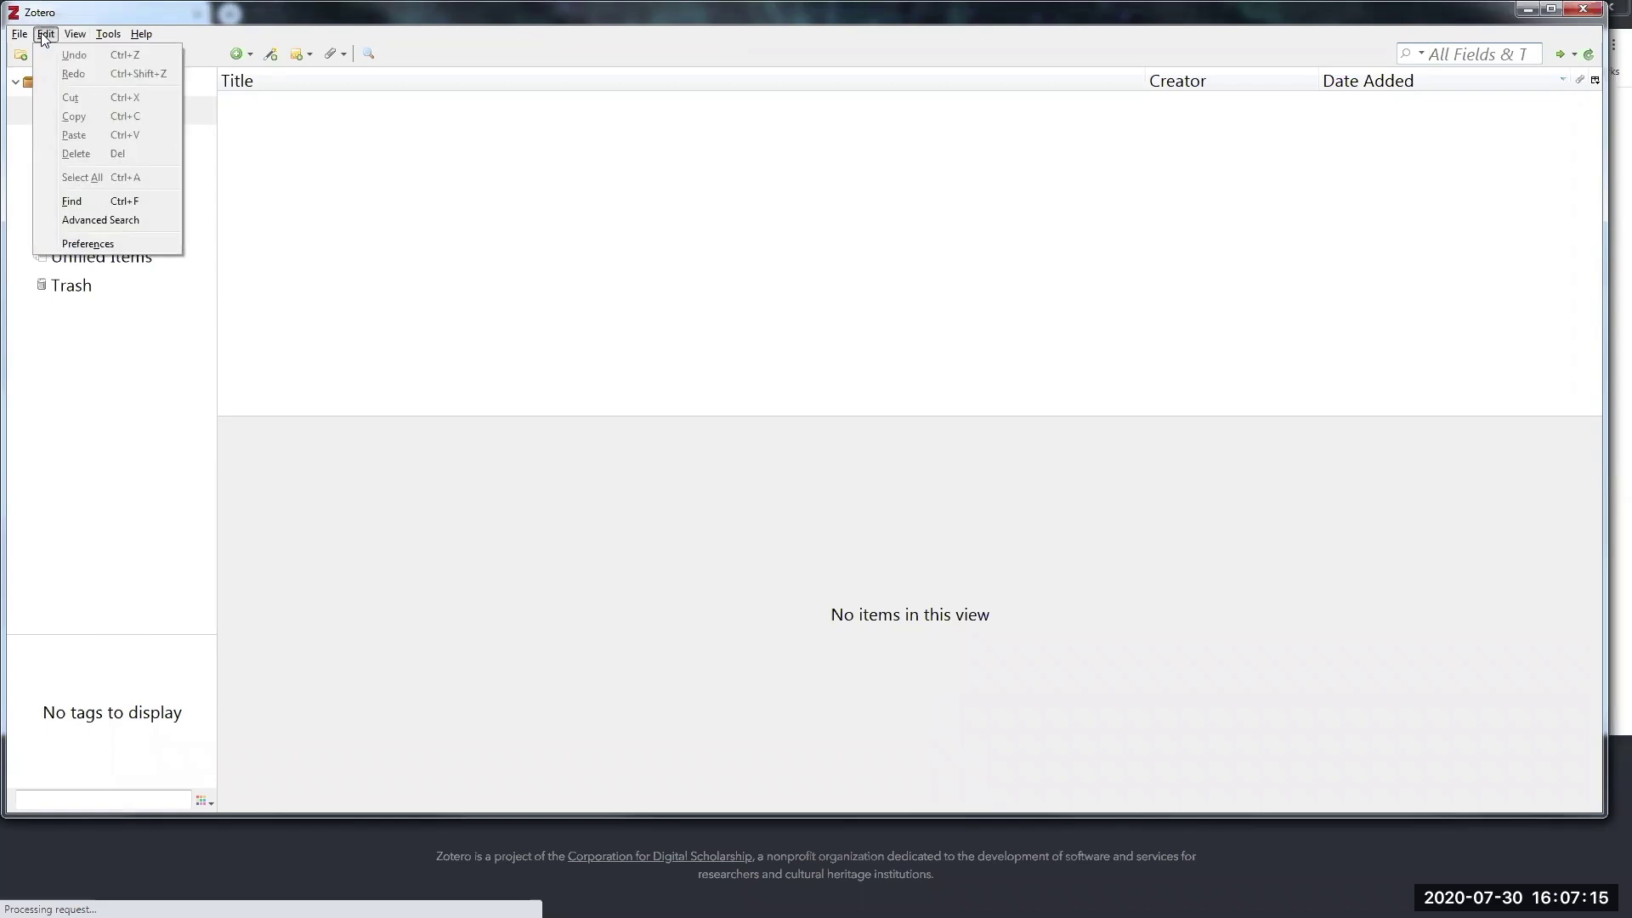
pyautogui.click(93, 246)
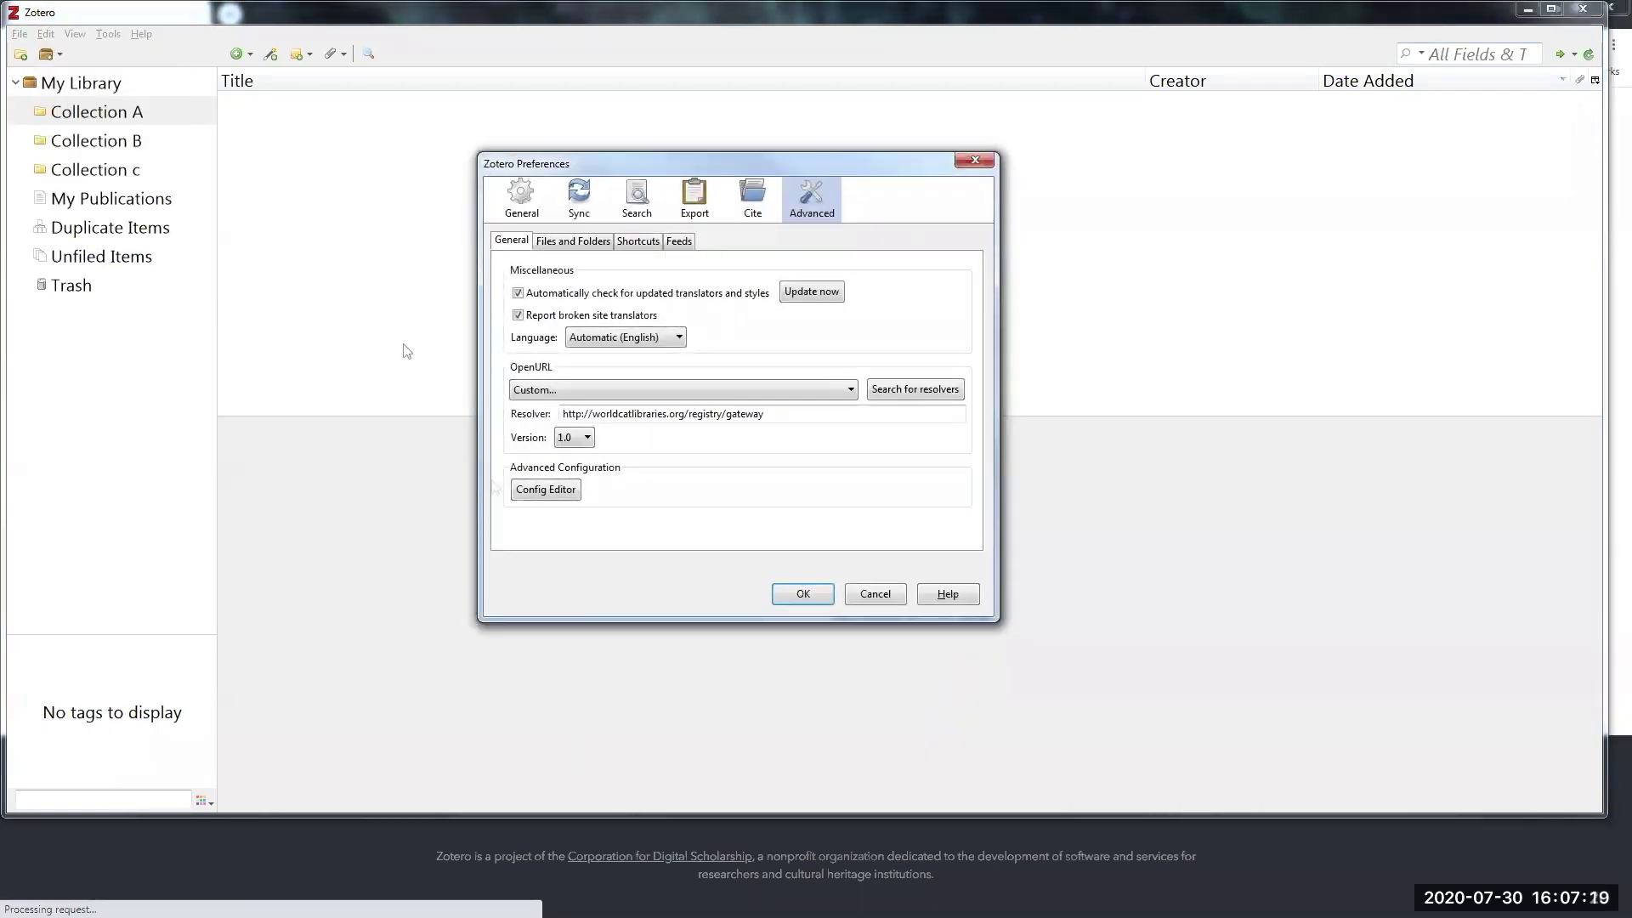
# - In the Sync pane, unlink the currently linked sync account and confirm
pyautogui.click(523, 201)
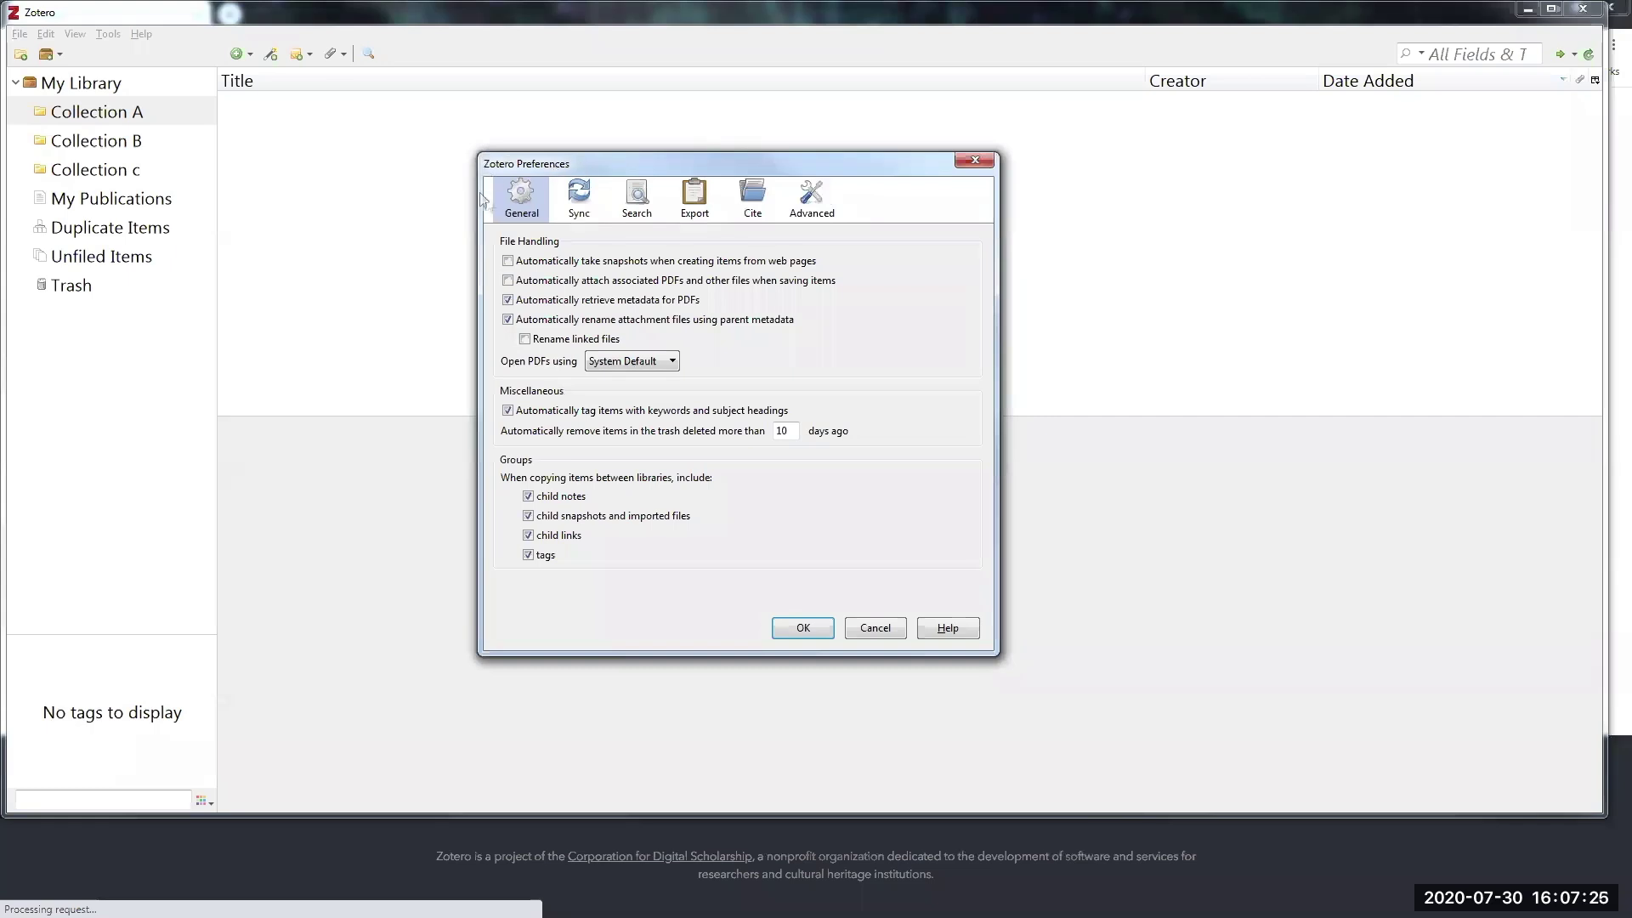
pyautogui.click(583, 204)
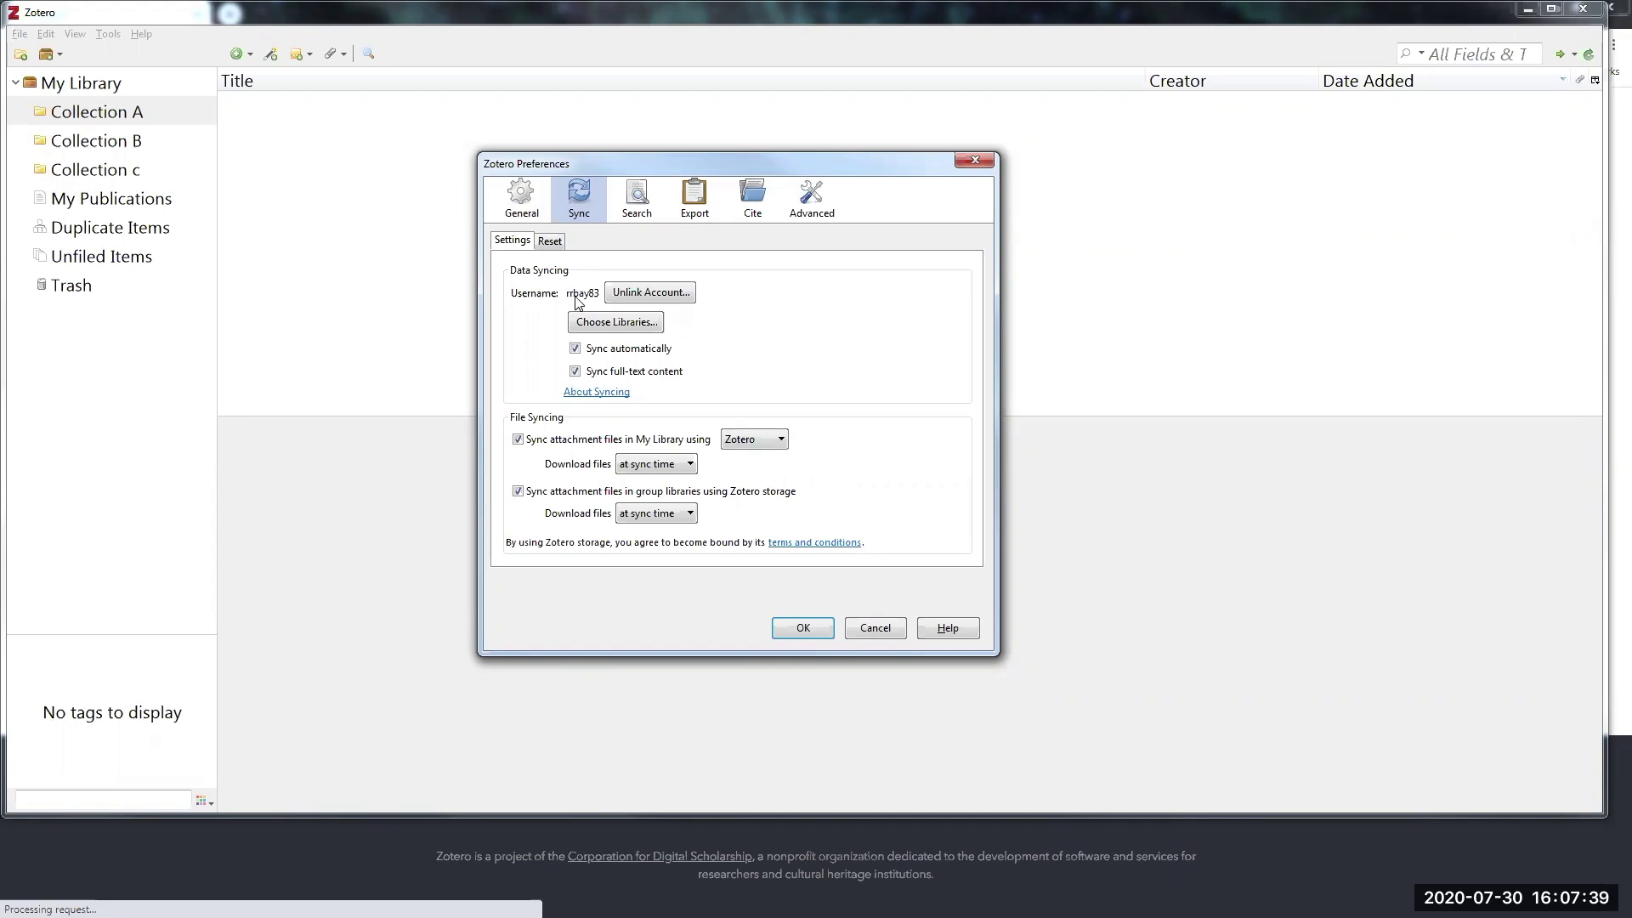
pyautogui.click(685, 294)
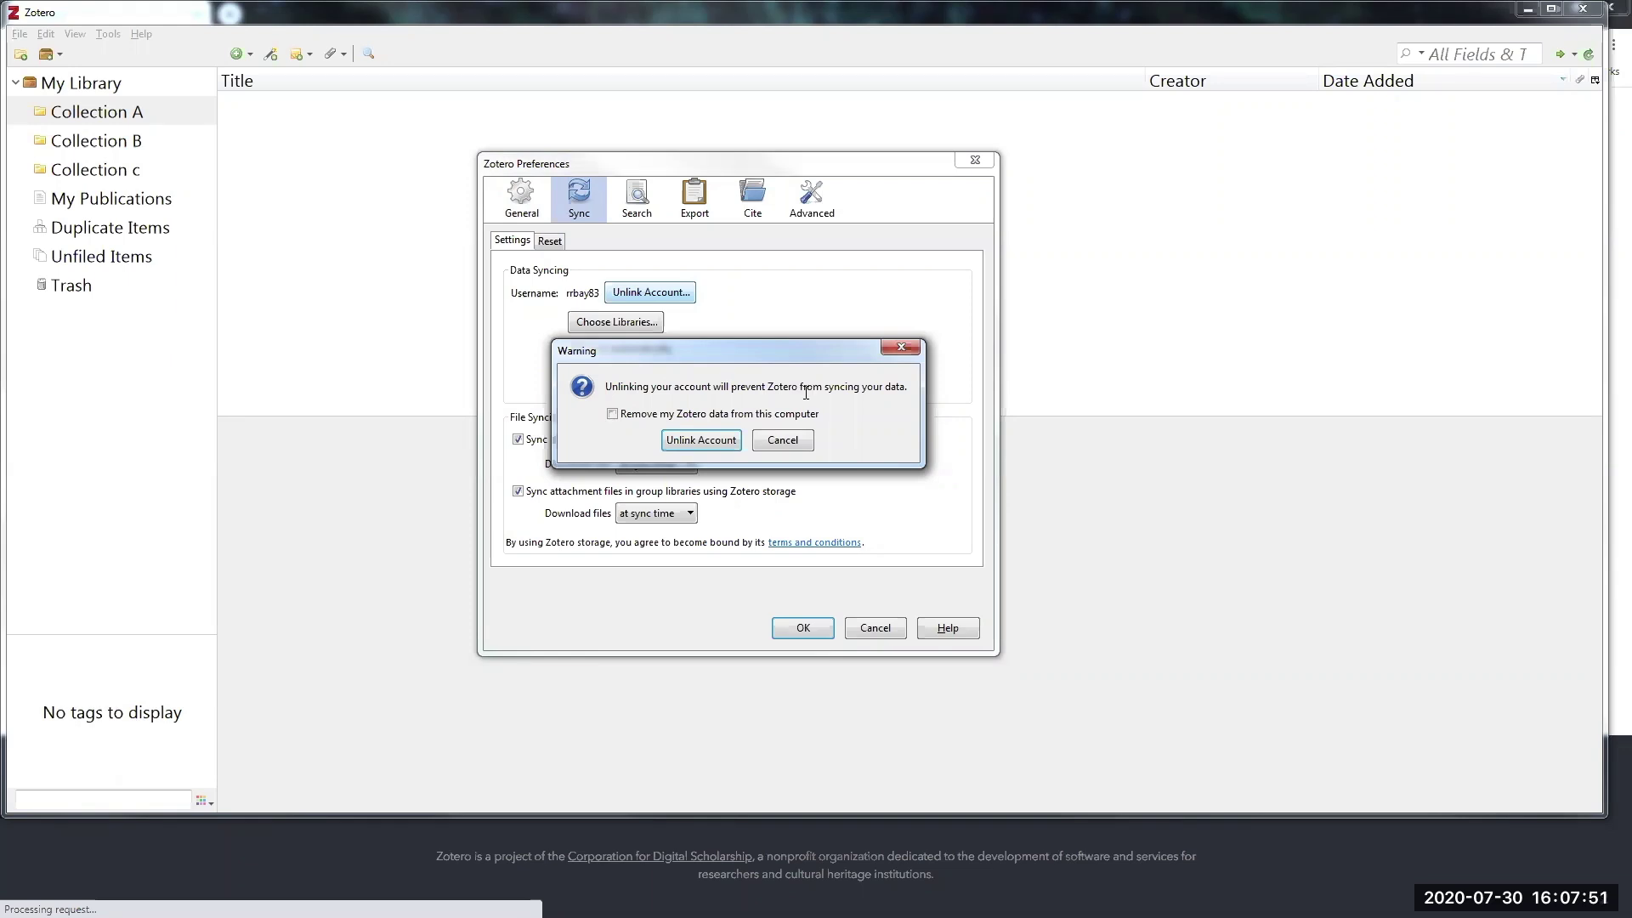
pyautogui.click(710, 439)
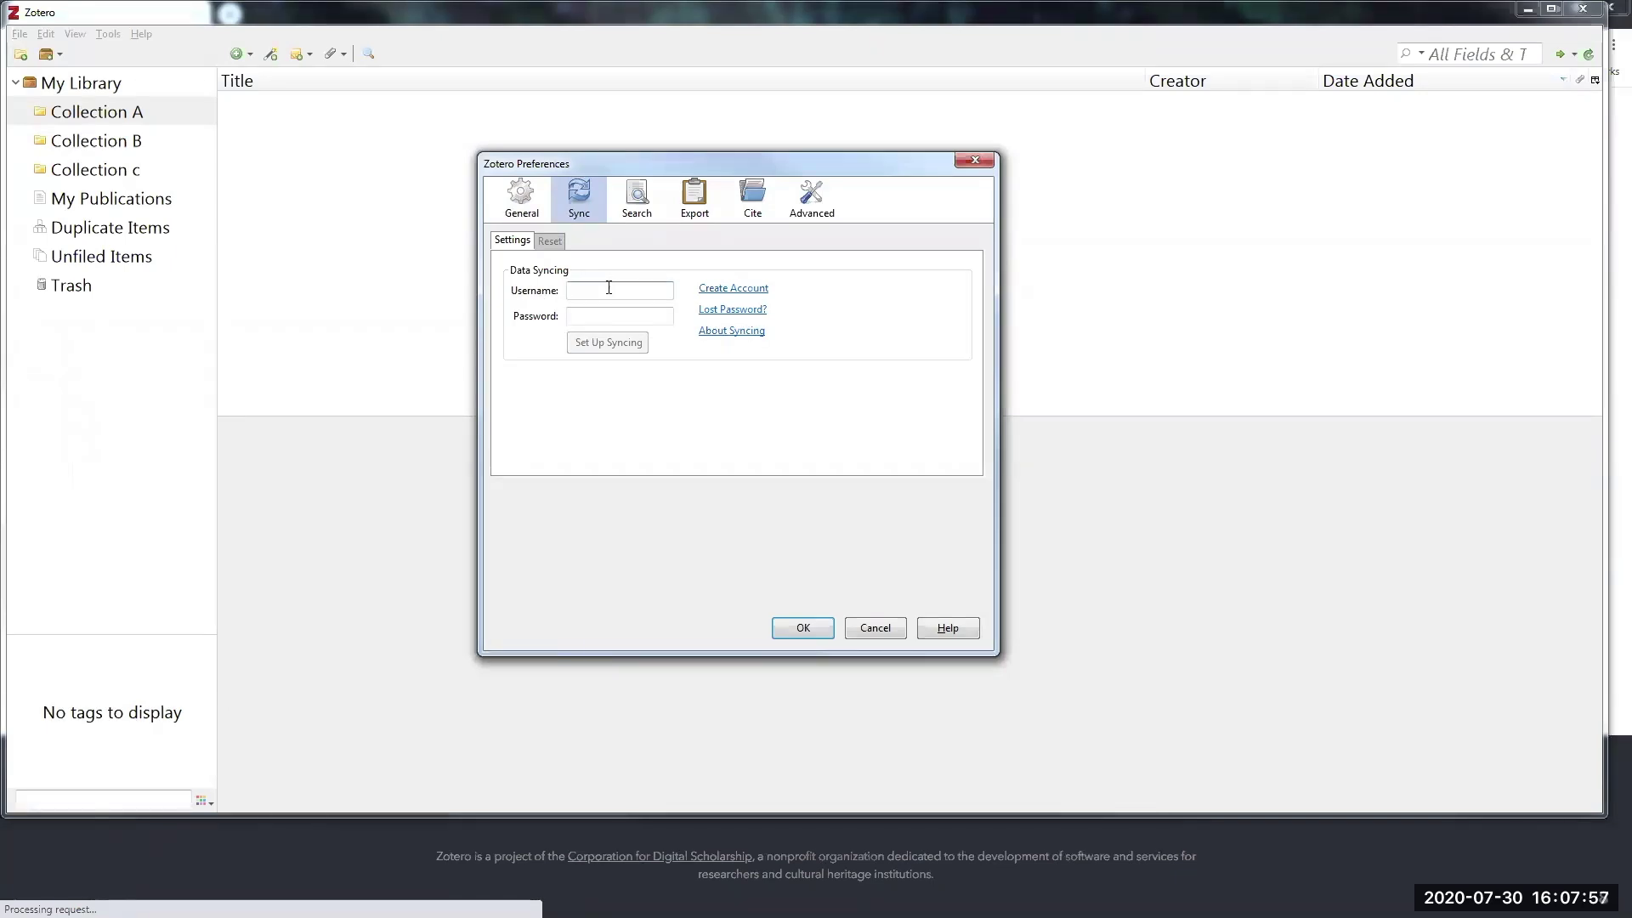
# - Enter the new account's username and password and set up syncing
pyautogui.press('Tab')
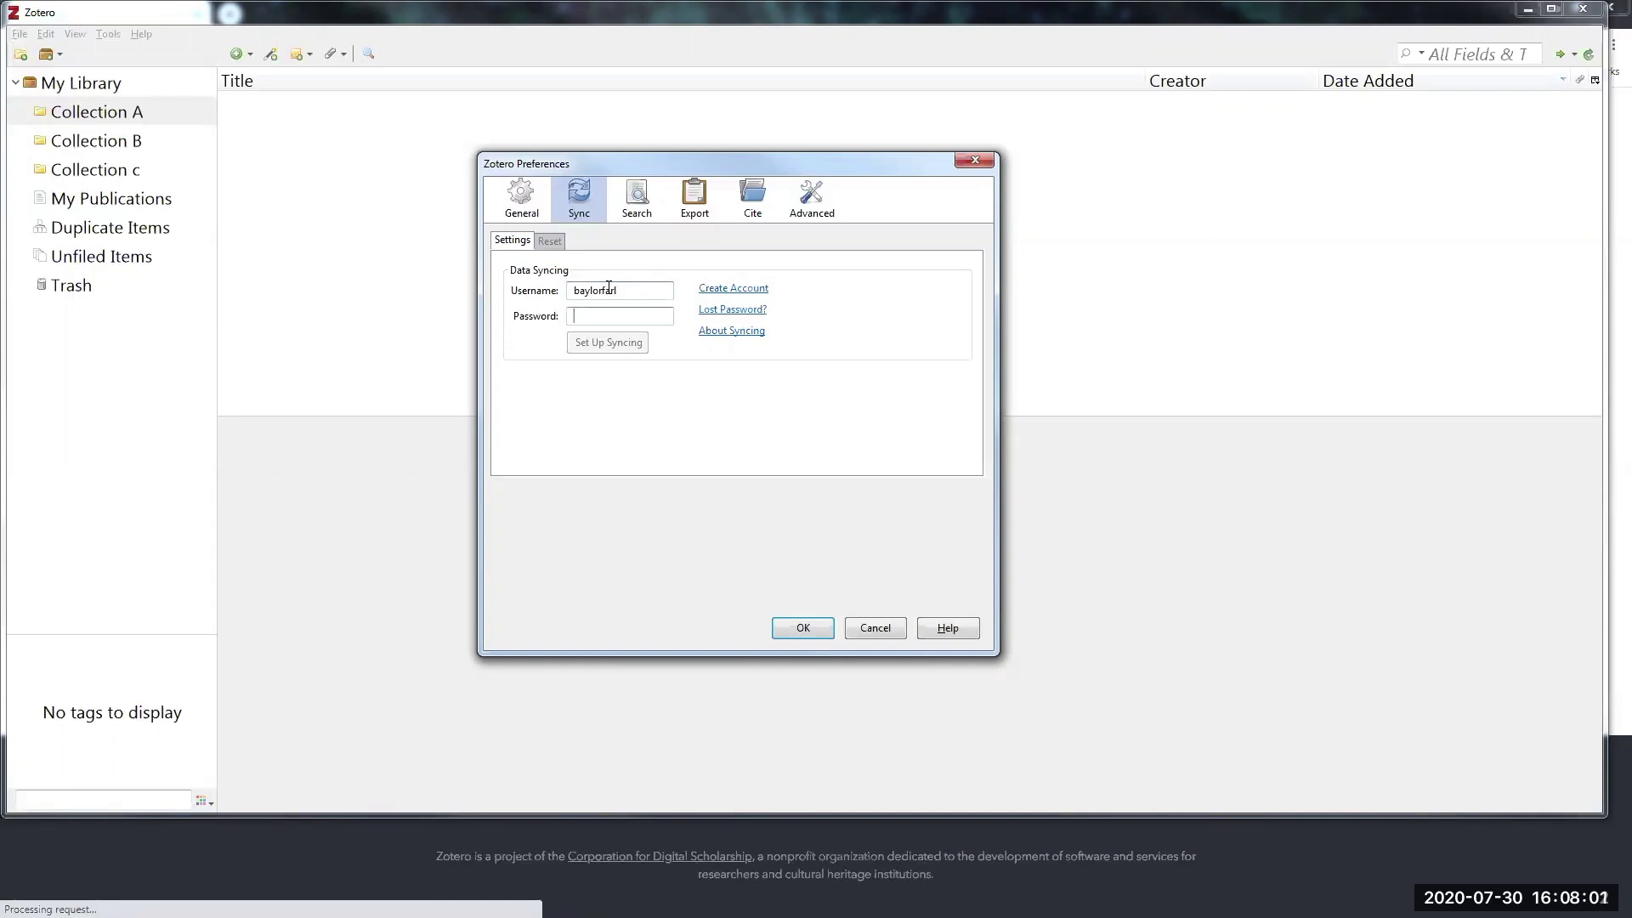
pyautogui.write('*******')
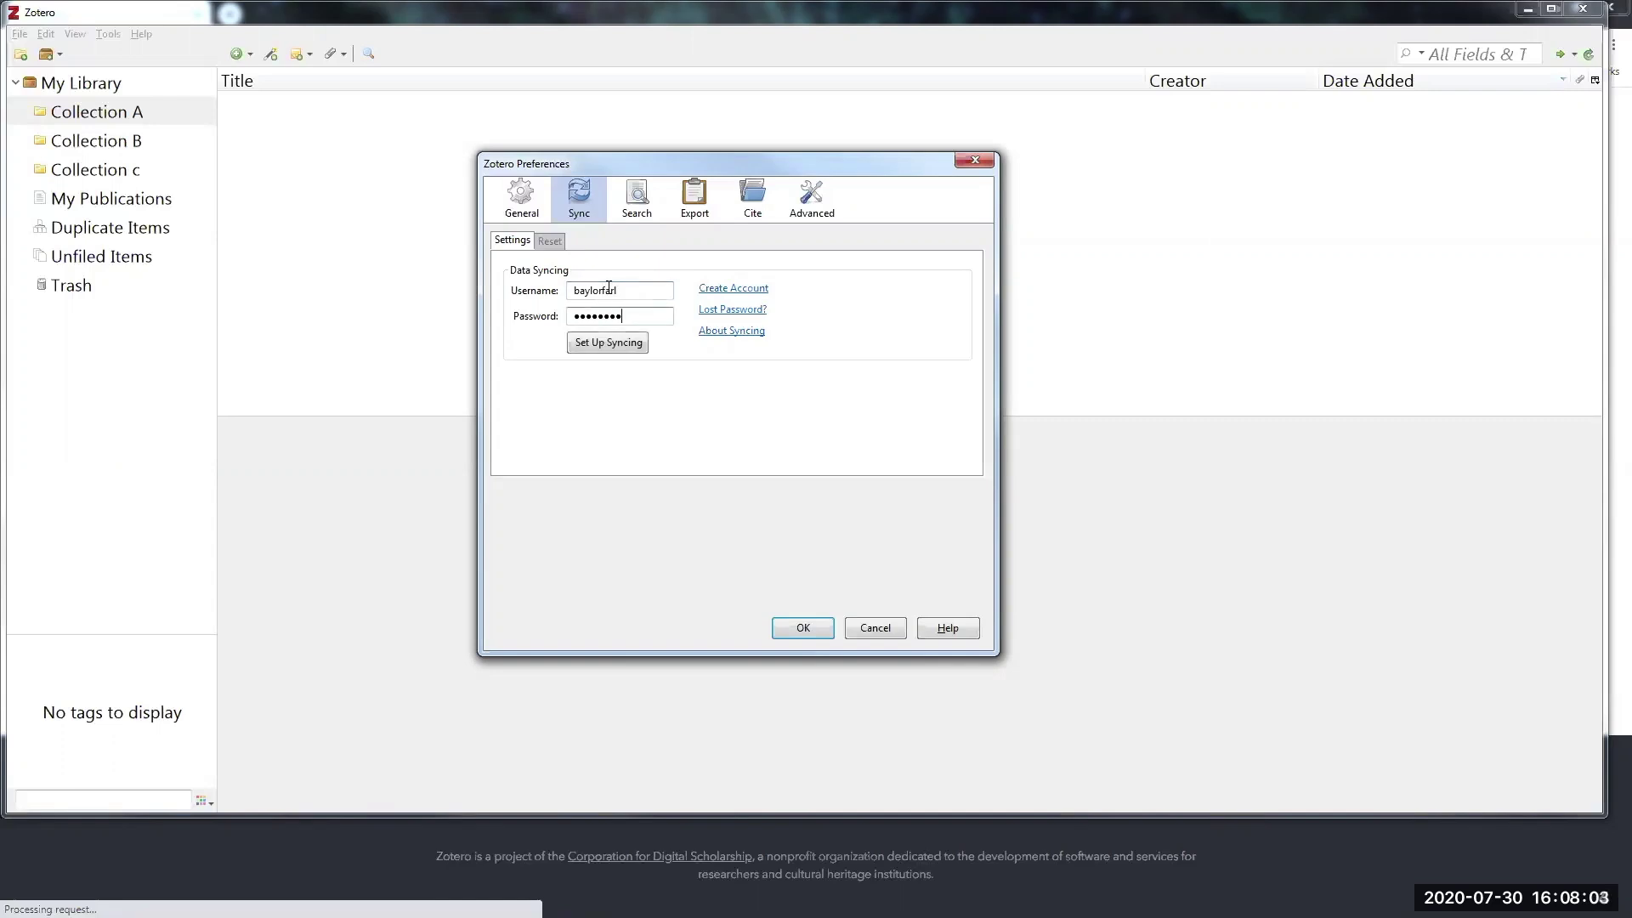
pyautogui.click(625, 345)
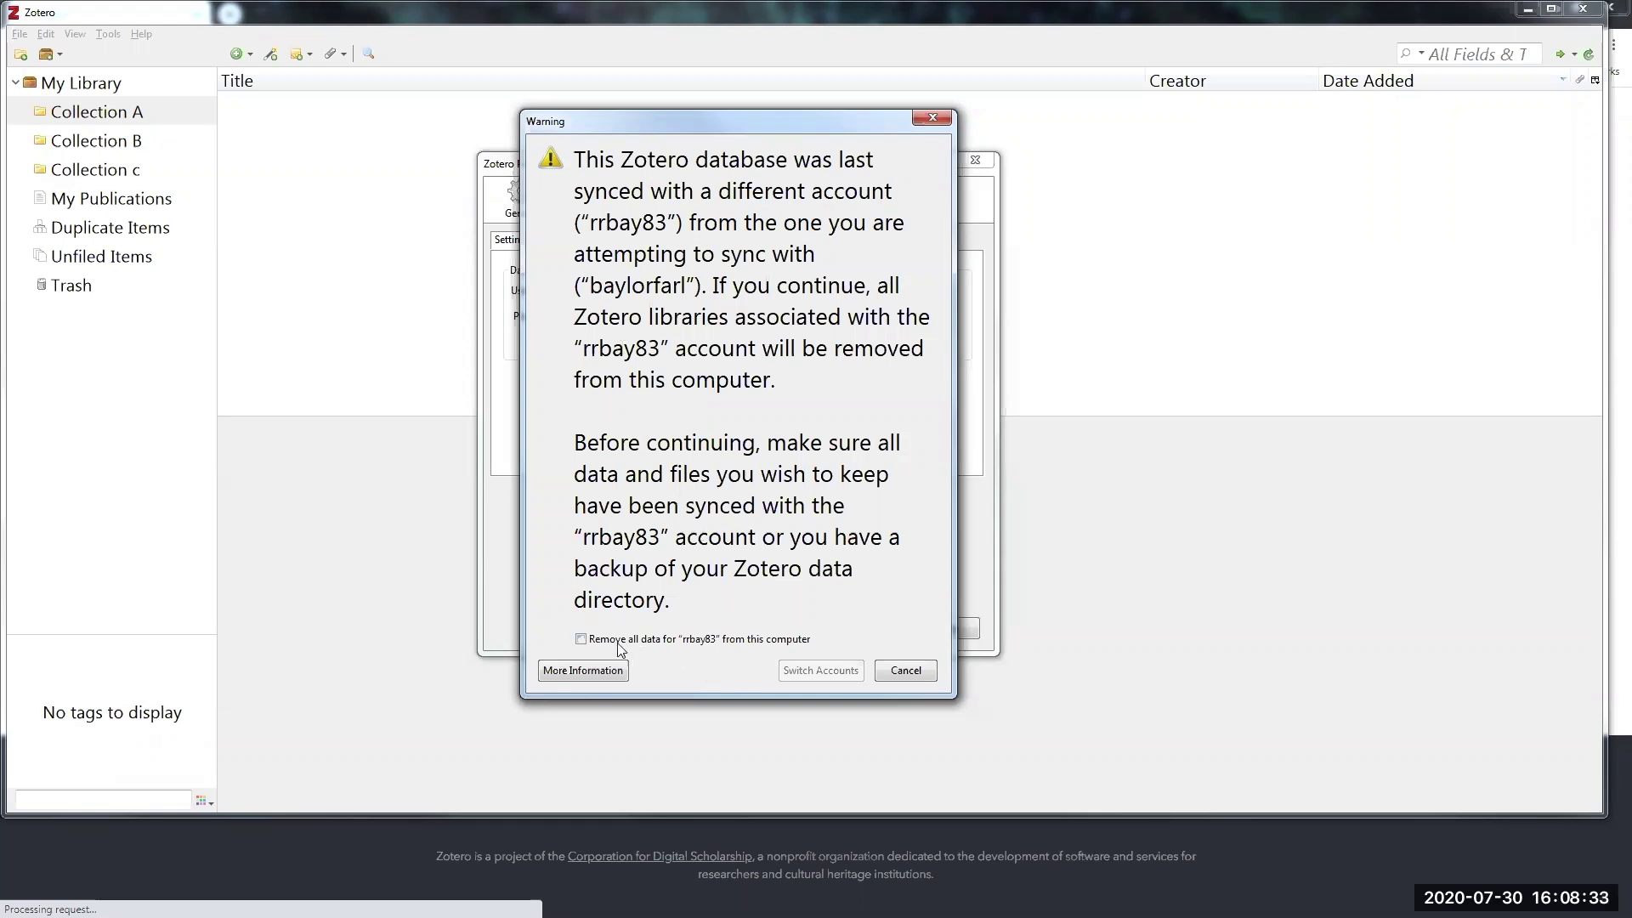
# - Tick 'Remove all data' for the old account and switch syncing to the new account
pyautogui.click(581, 640)
pyautogui.click(835, 672)
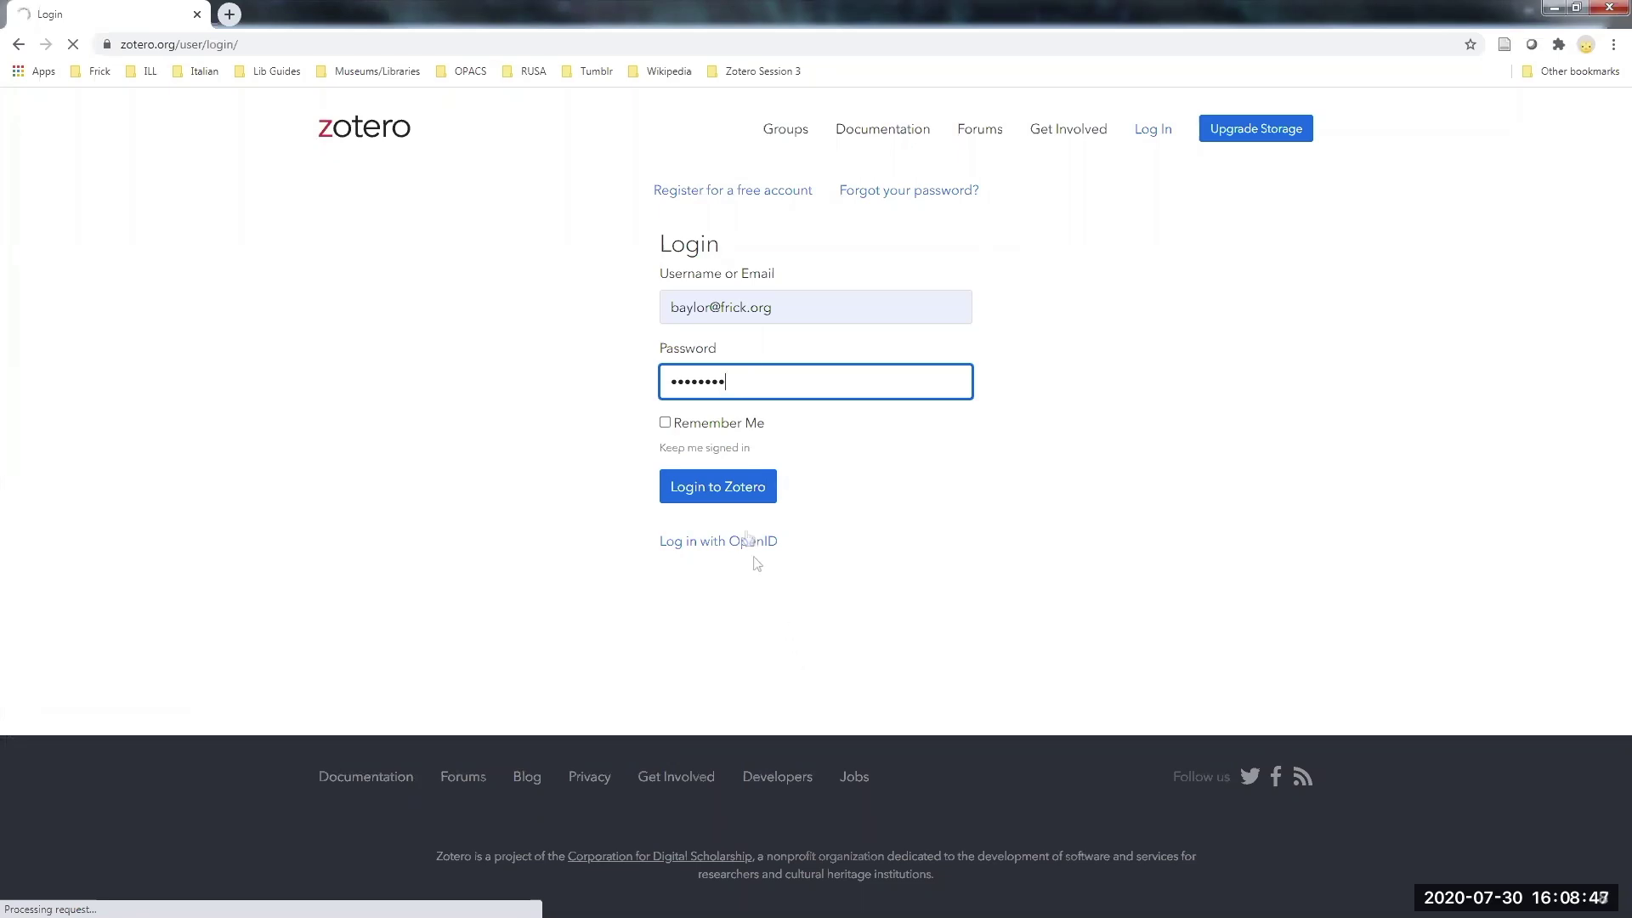
# - Submit the zotero.org login, check the synced collections in the desktop library, then minimize it
pyautogui.click(726, 486)
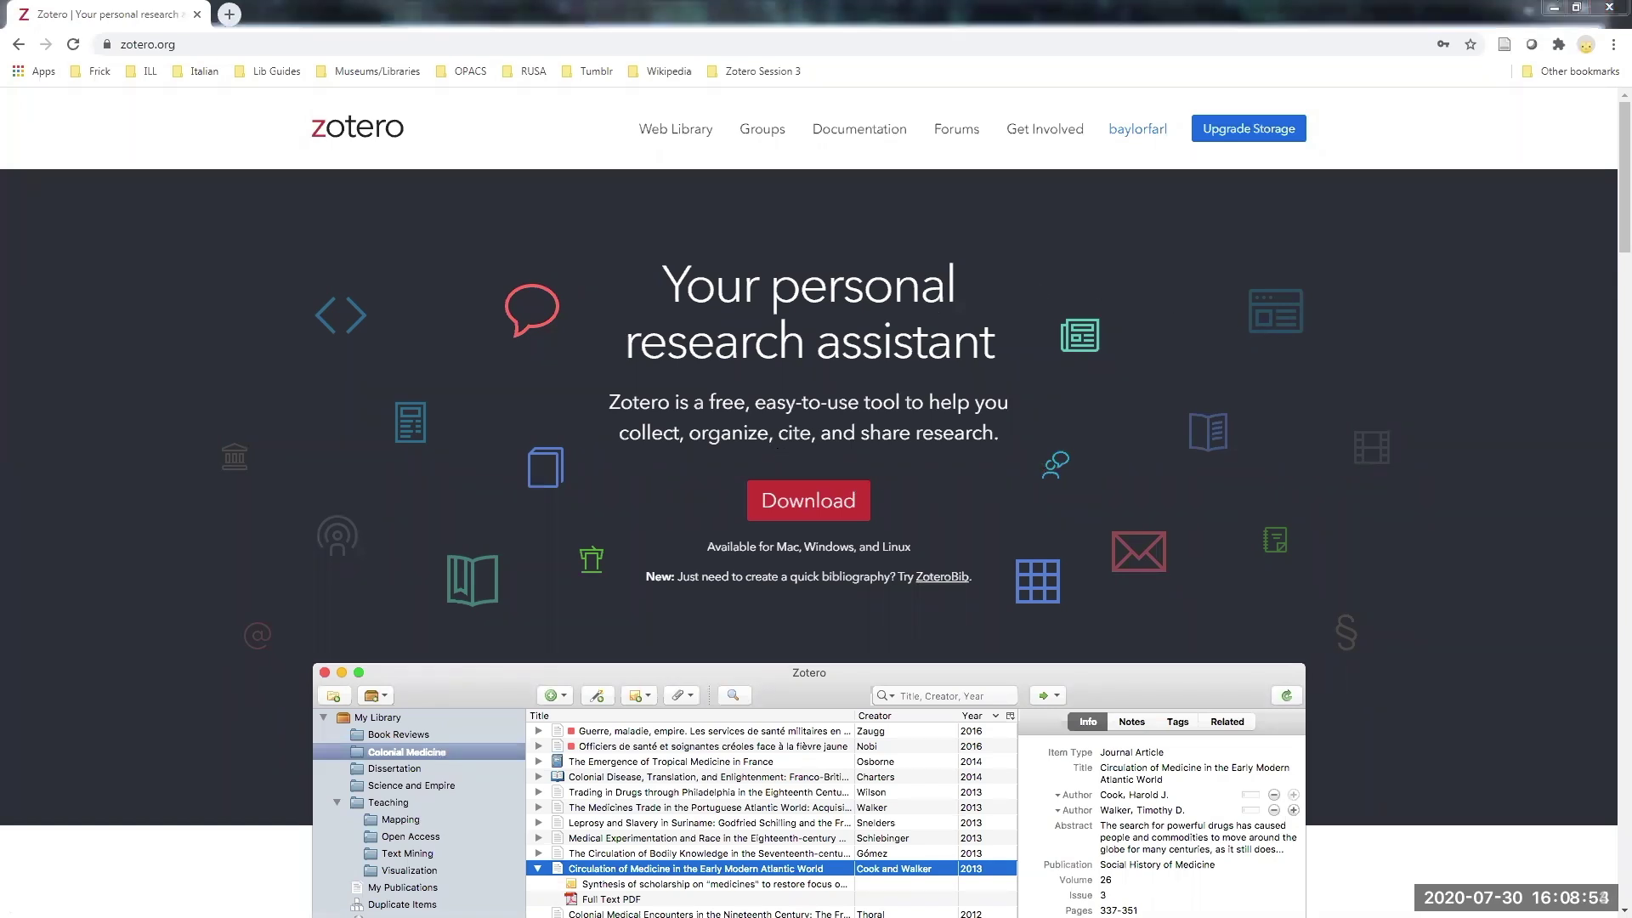
pyautogui.hotkey('alt', 'Tab')
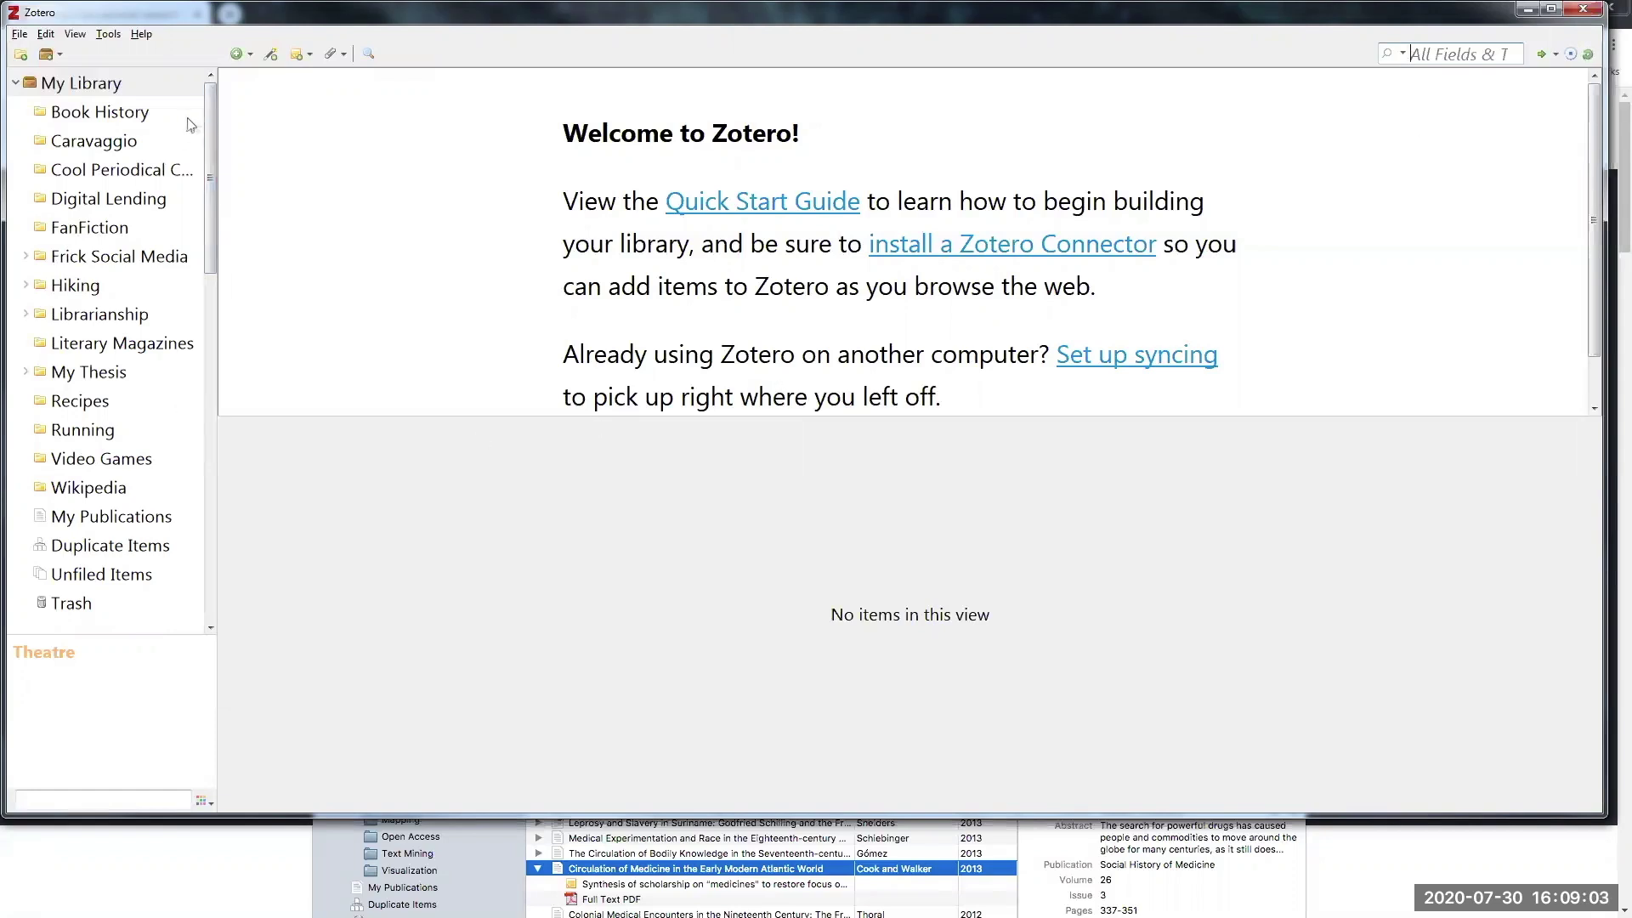
pyautogui.scroll(-1, 210, 231)
pyautogui.scroll(-3, 214, 180)
pyautogui.scroll(5, 217, 158)
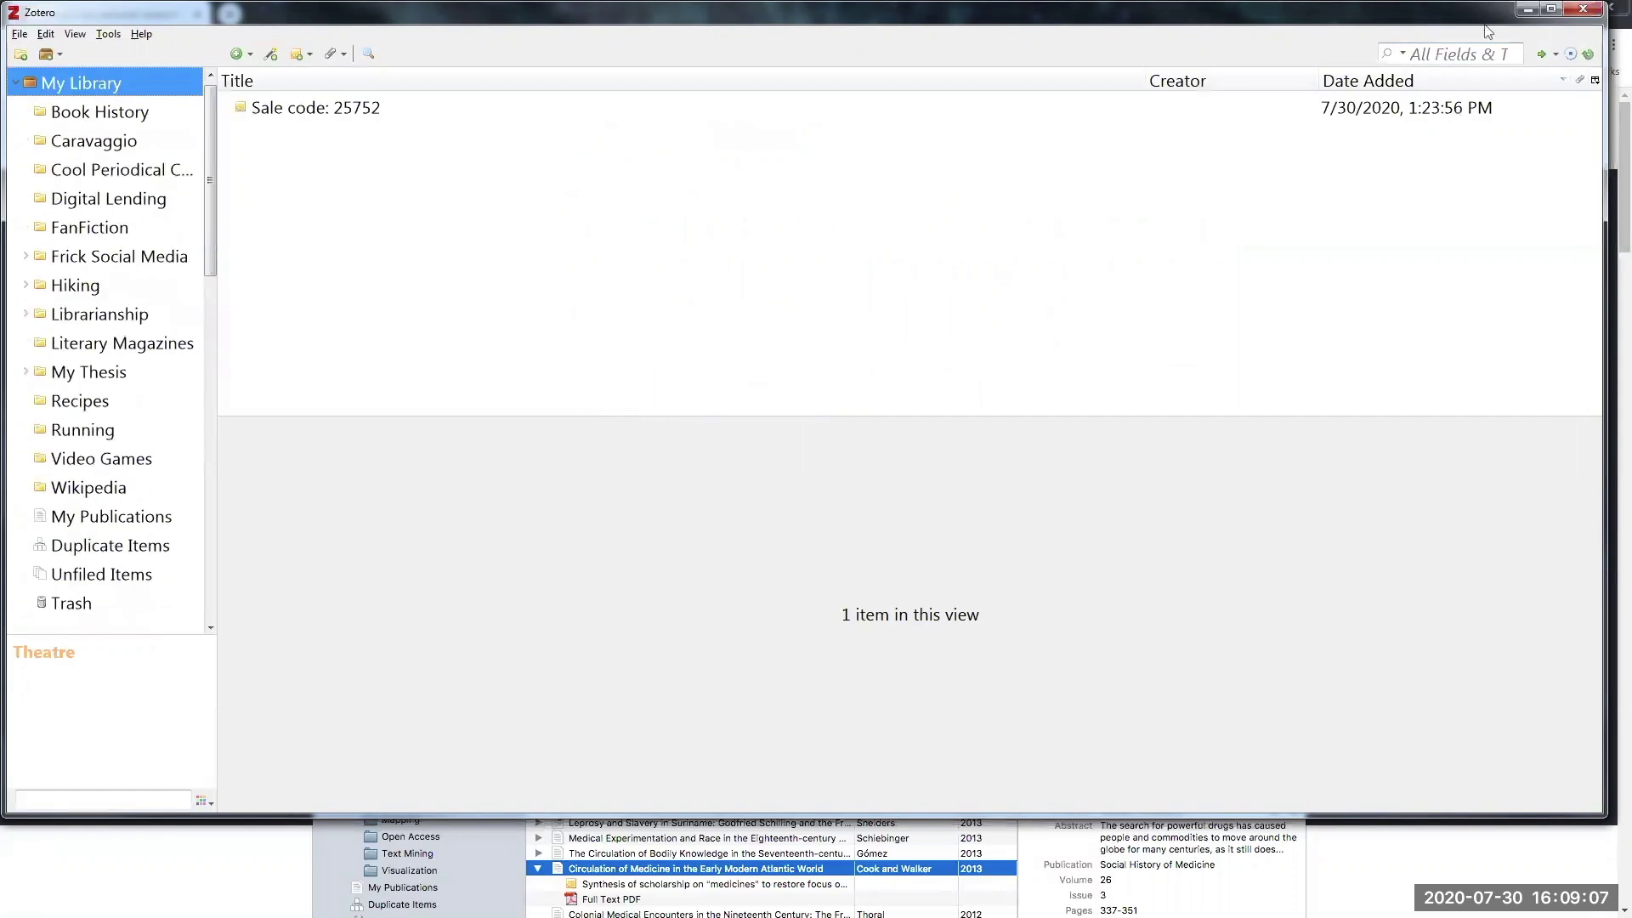
pyautogui.click(1528, 9)
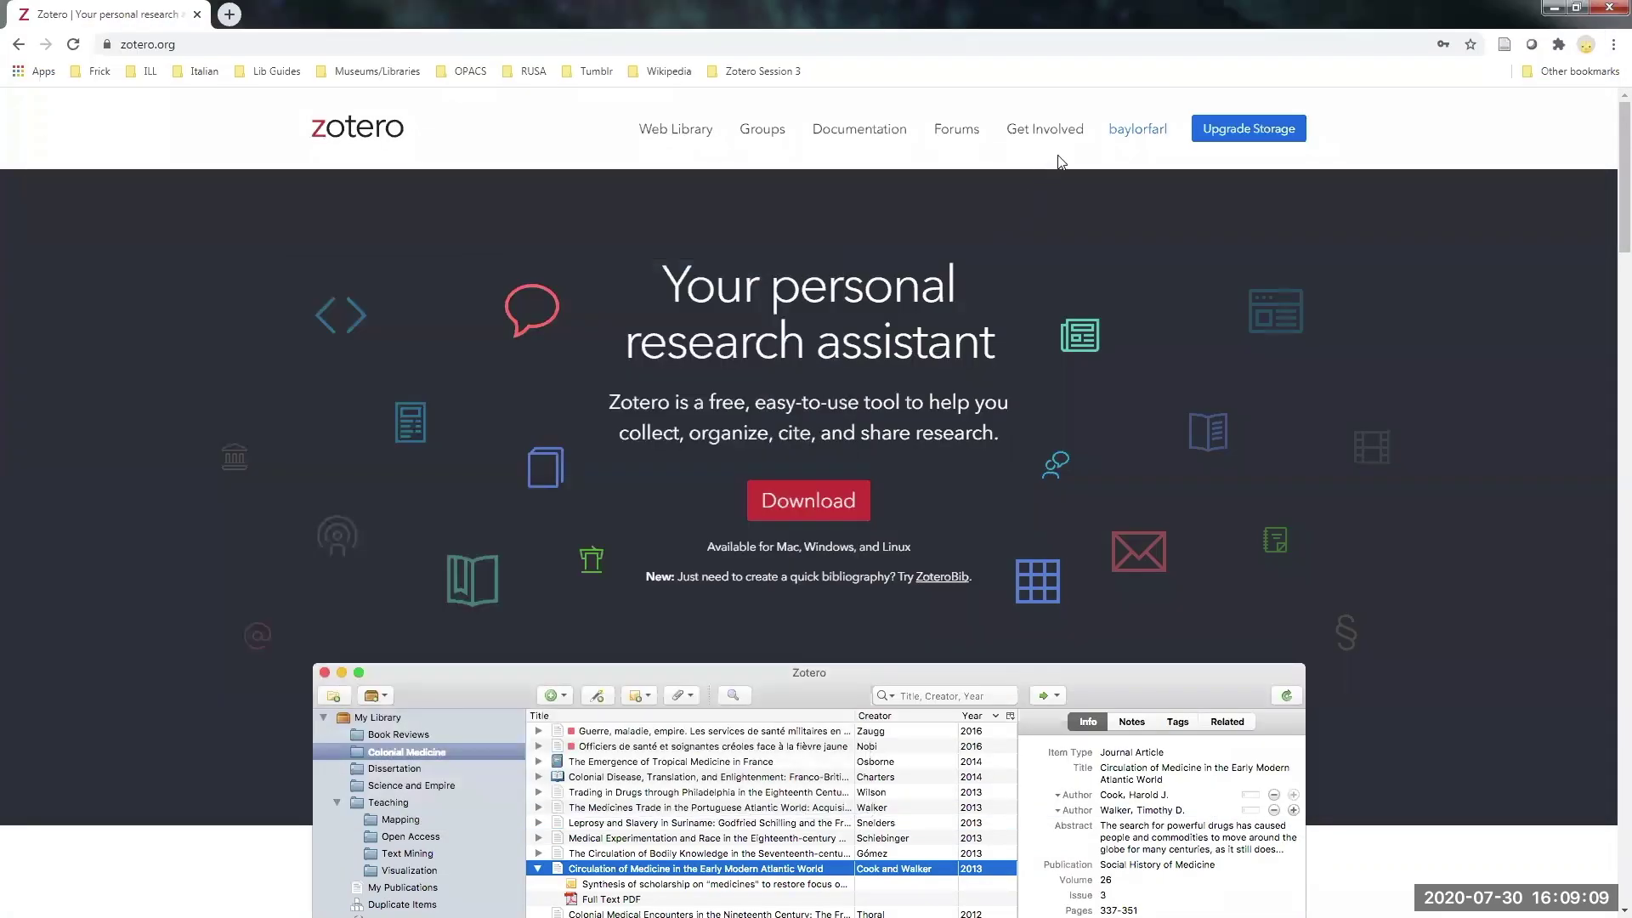
# - Open the online web library and scroll through its item list
pyautogui.click(1130, 134)
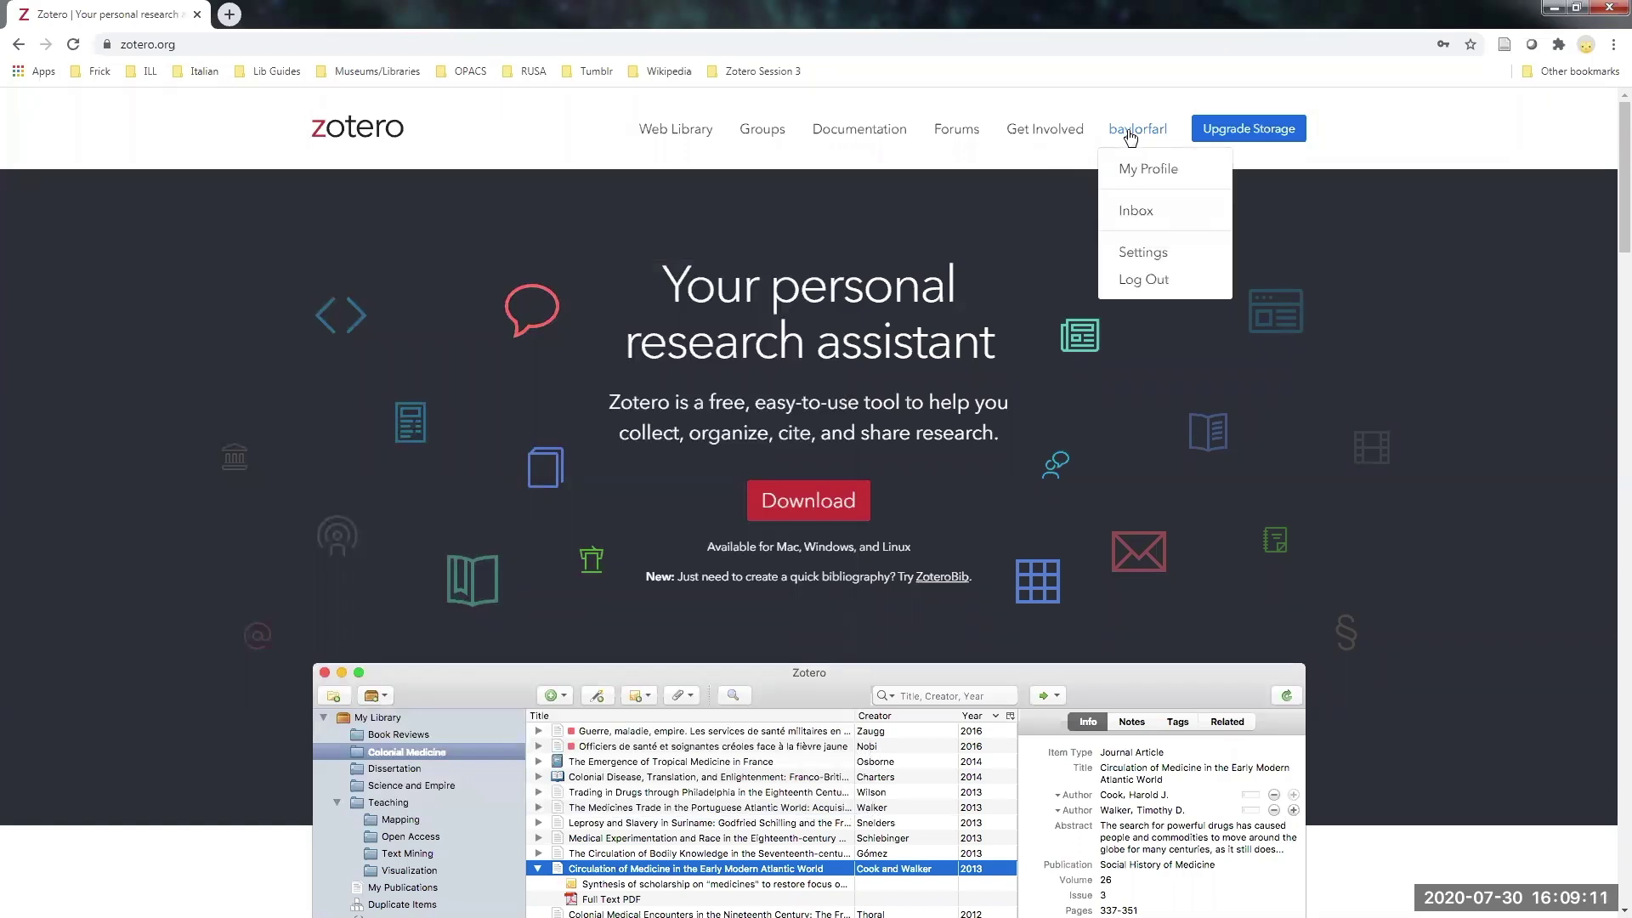
pyautogui.click(1120, 128)
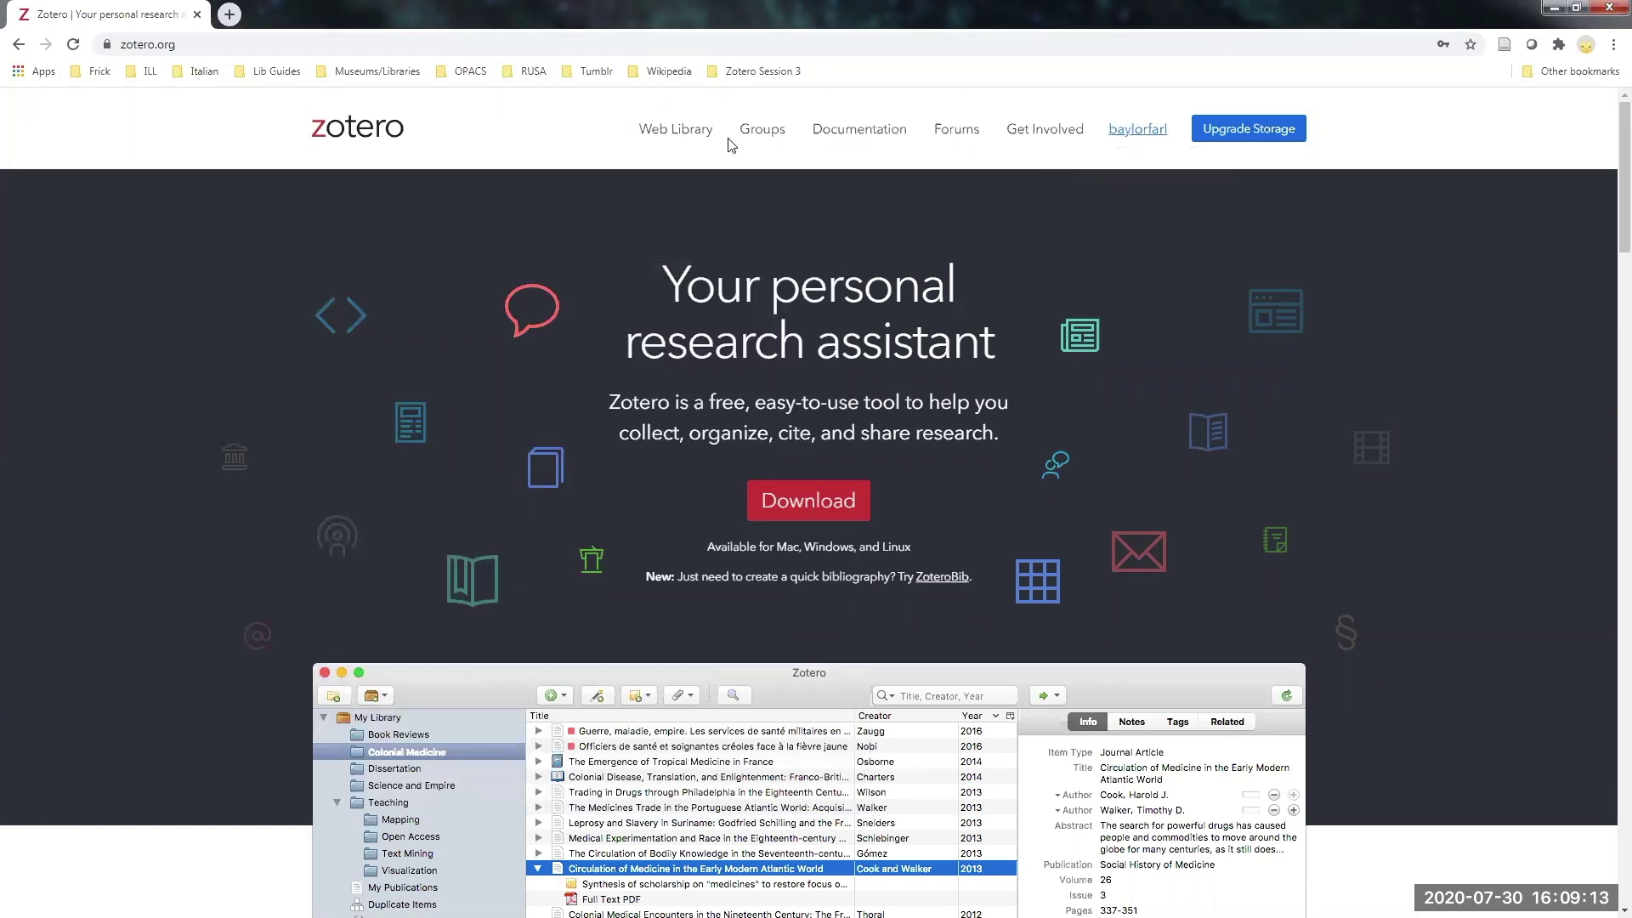
pyautogui.click(683, 131)
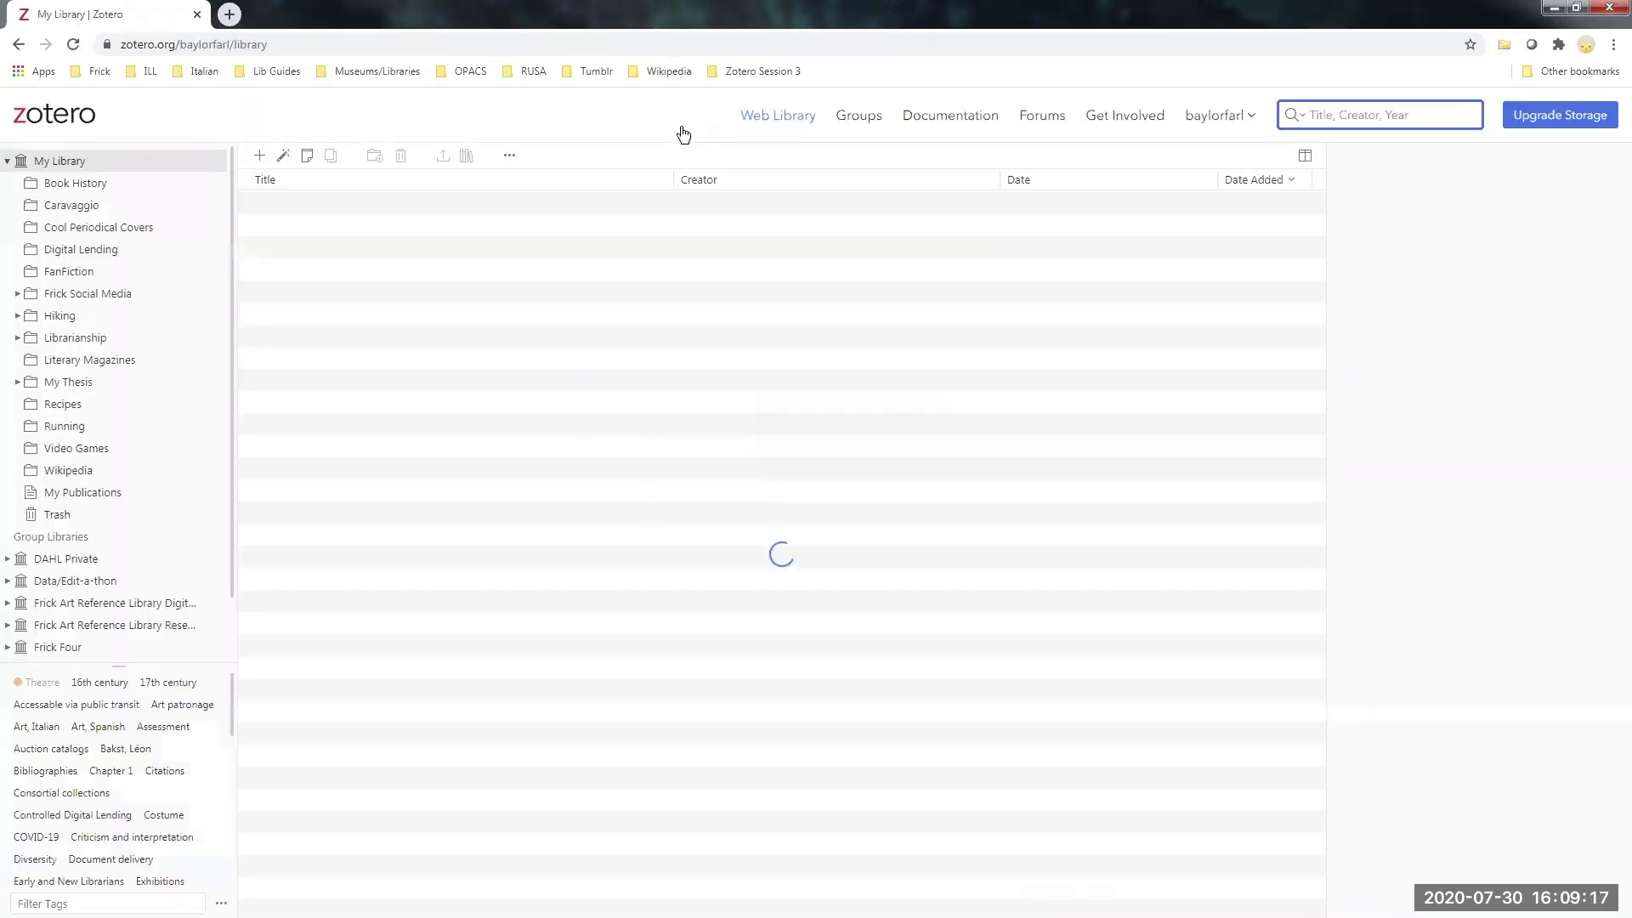
pyautogui.scroll(-1, 616, 466)
pyautogui.scroll(-5, 616, 465)
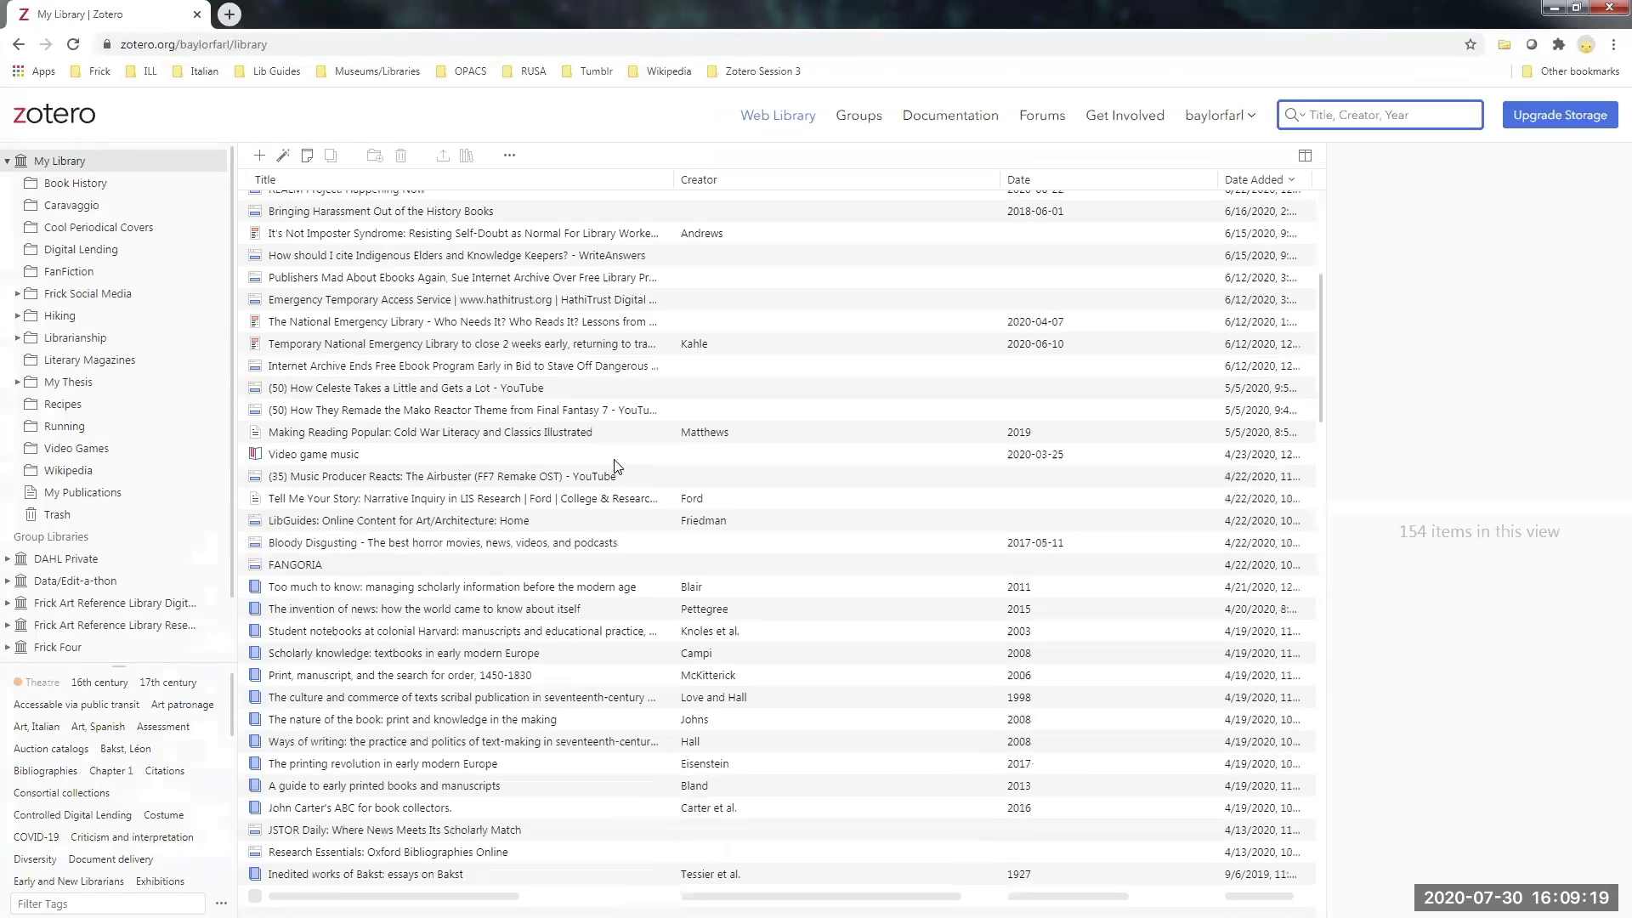
pyautogui.scroll(6, 616, 466)
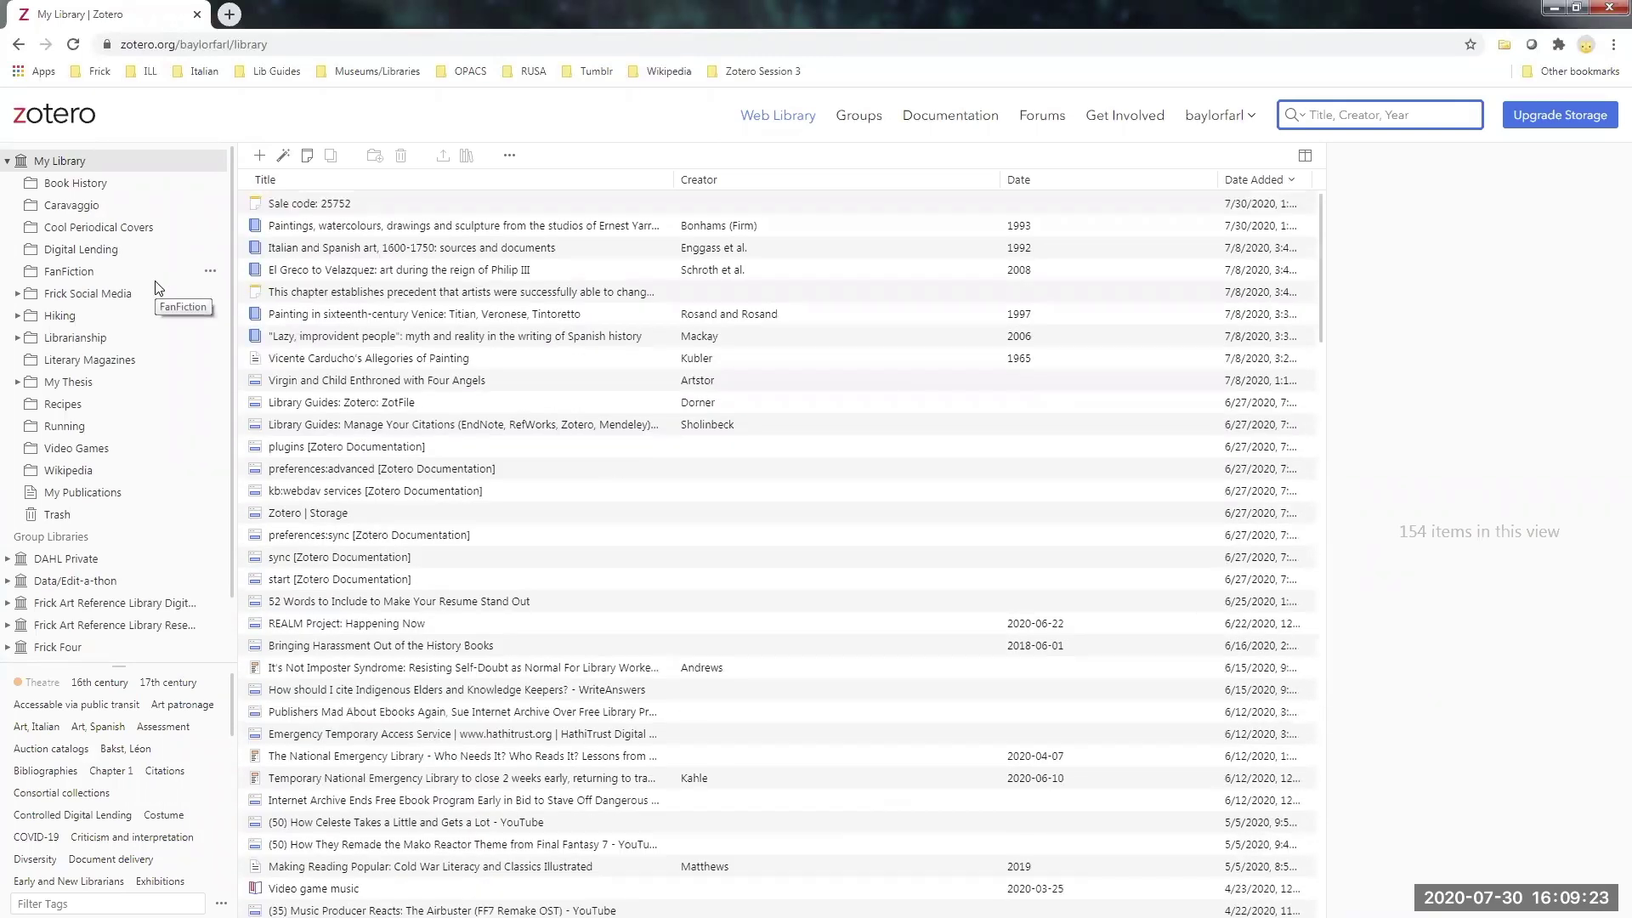
pyautogui.scroll(-2, 156, 282)
pyautogui.scroll(2, 156, 281)
pyautogui.scroll(-1, 100, 561)
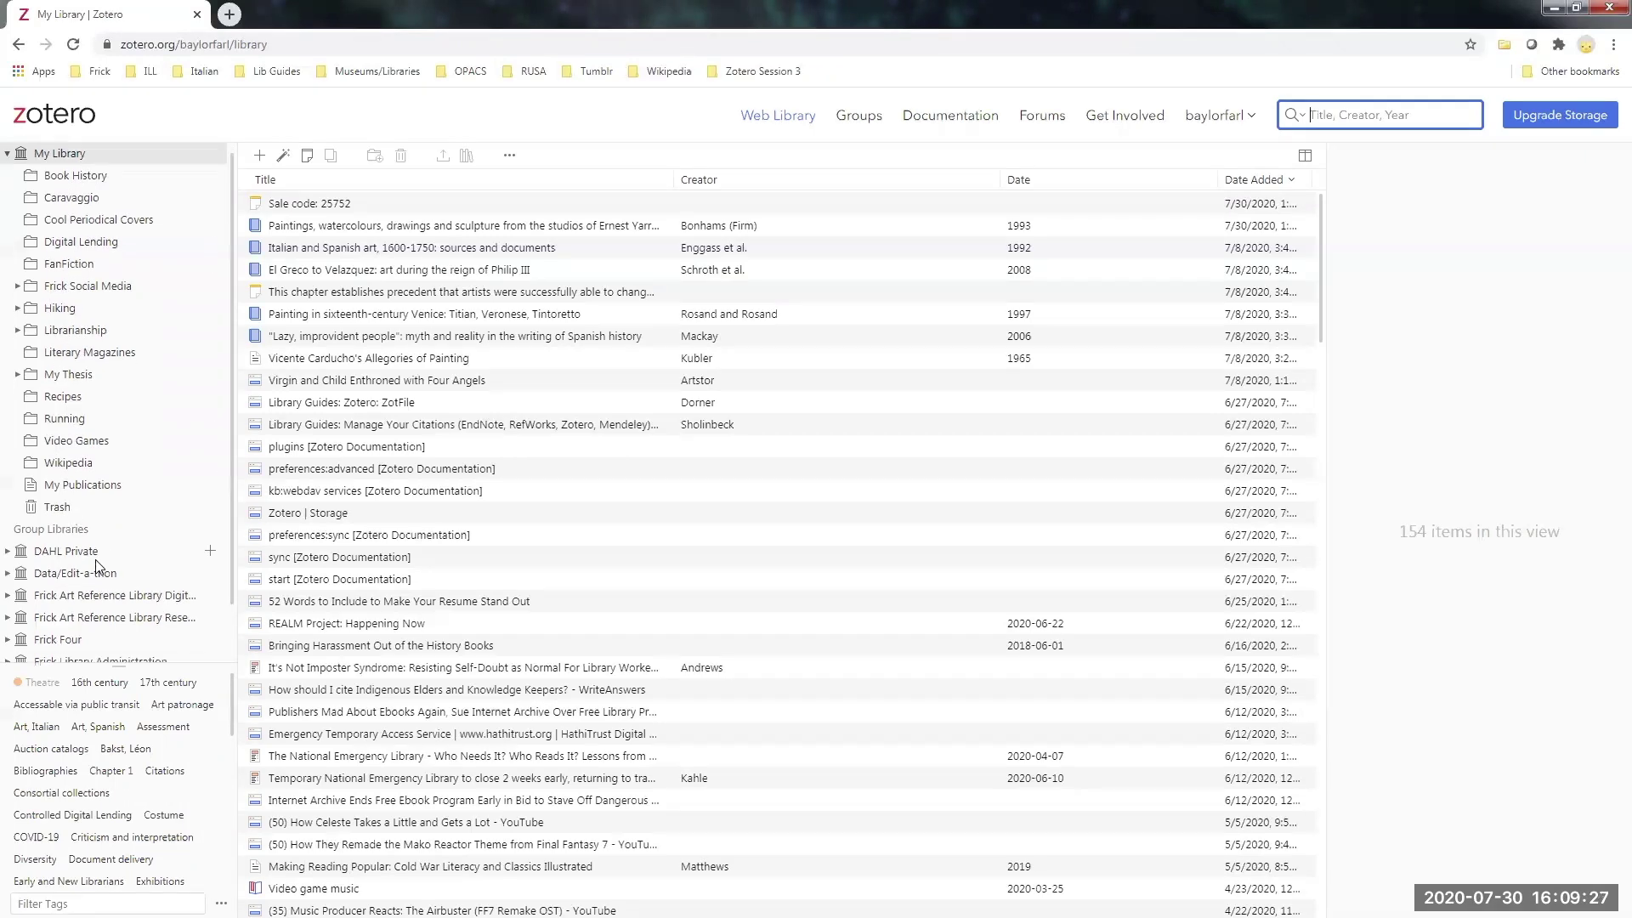
pyautogui.scroll(-2, 99, 561)
pyautogui.scroll(3, 97, 427)
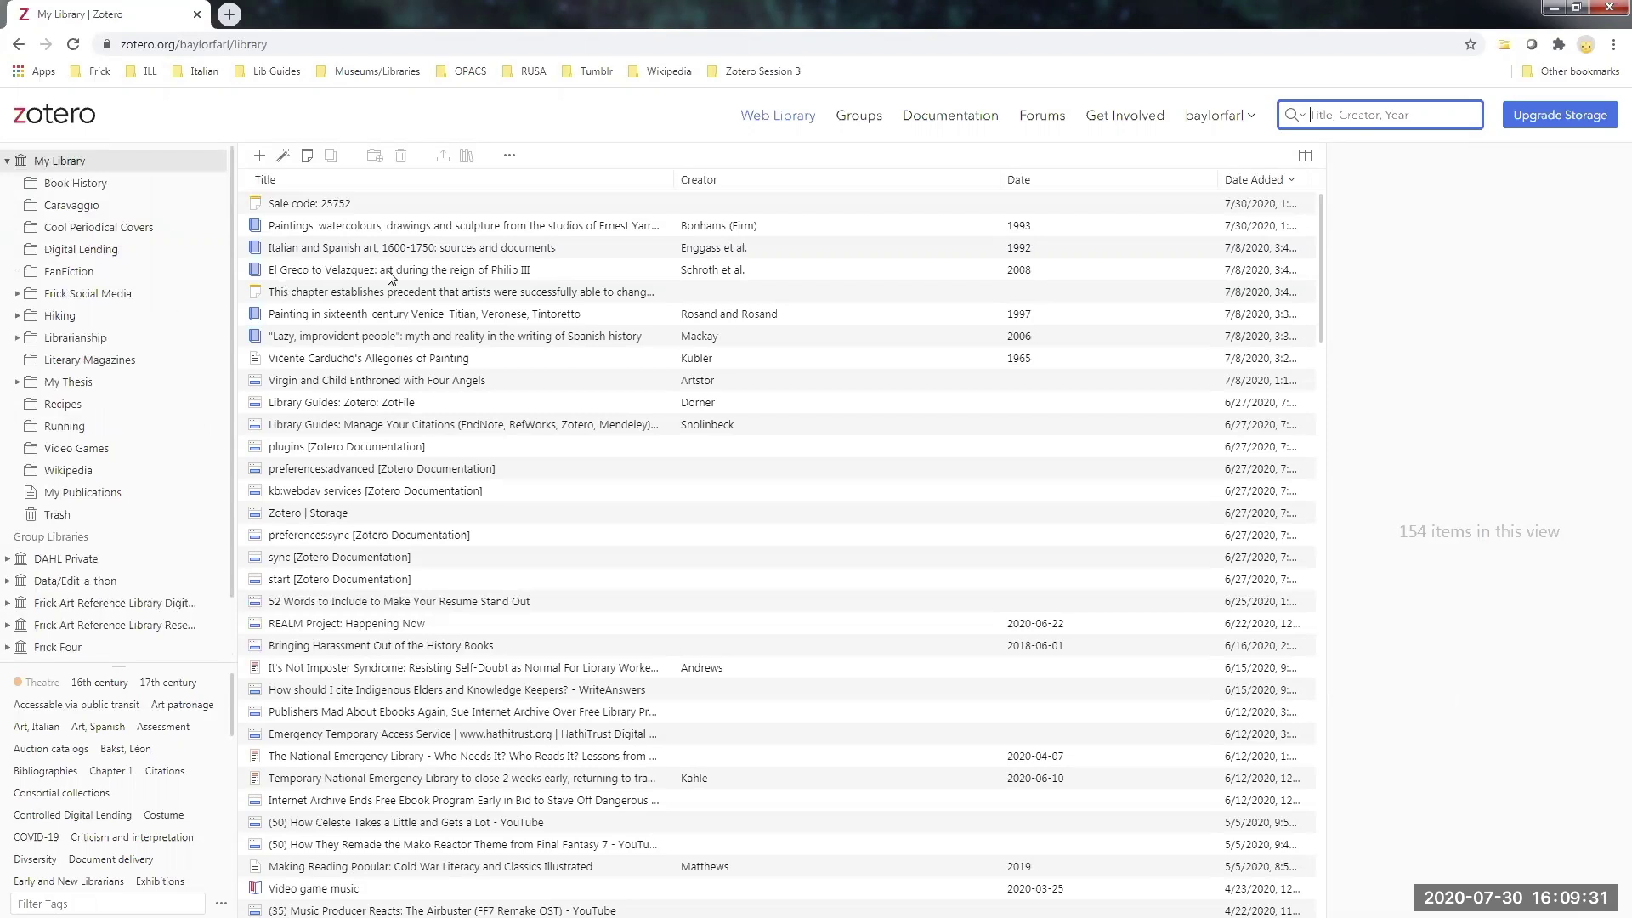
# - Open the 1993 paintings and sculpture catalogue record and switch to the old web library
pyautogui.click(389, 226)
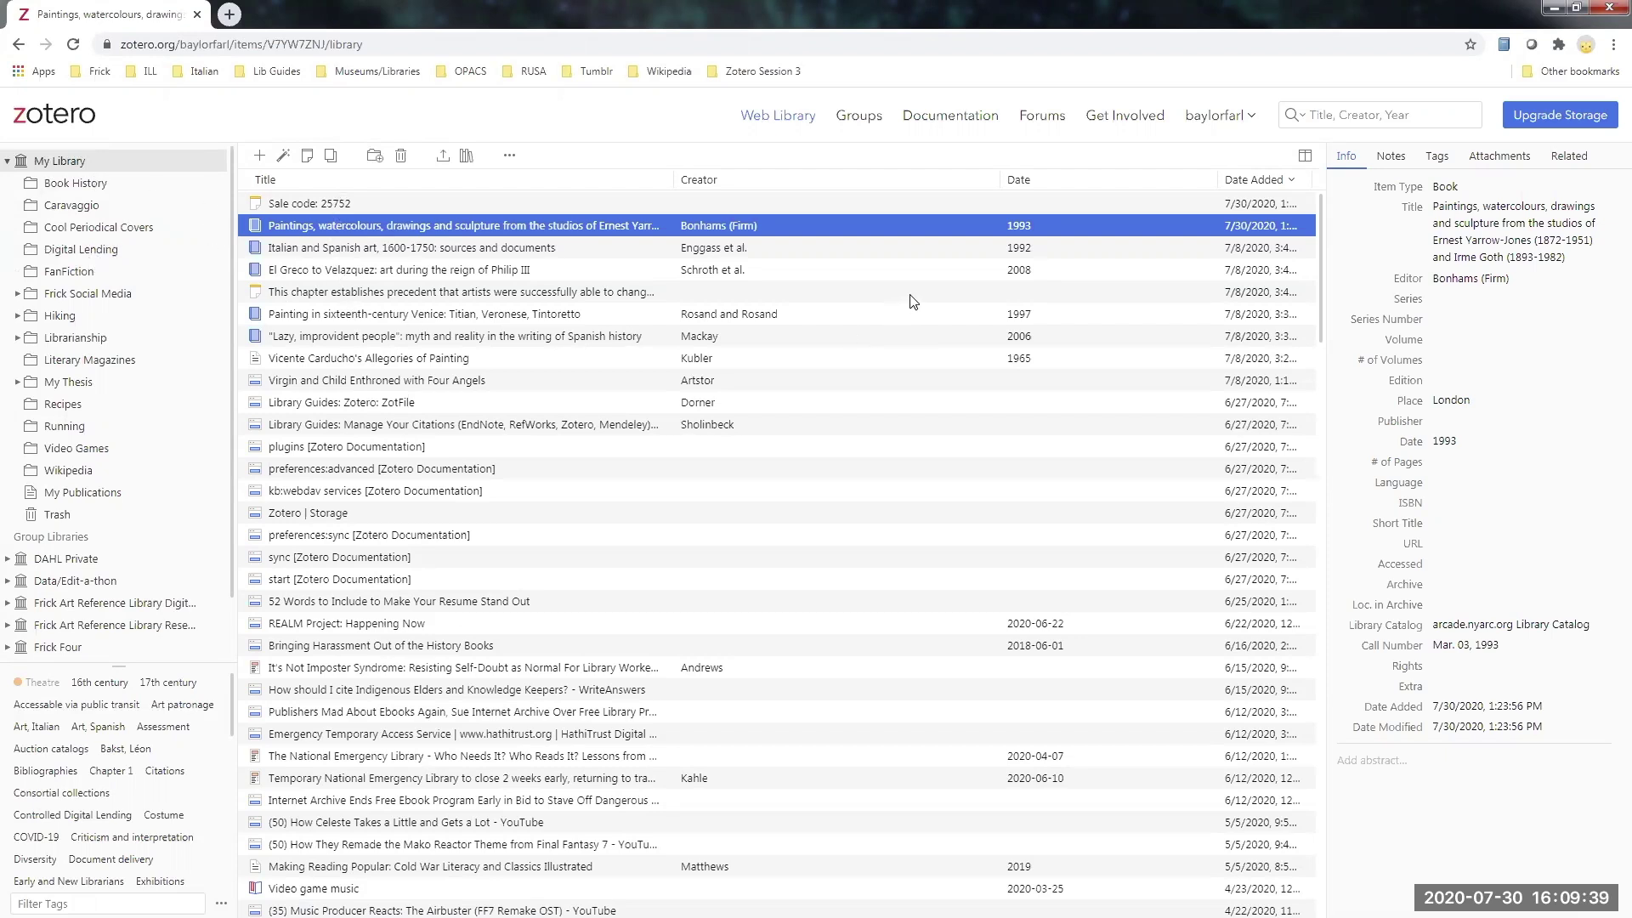
pyautogui.click(1250, 120)
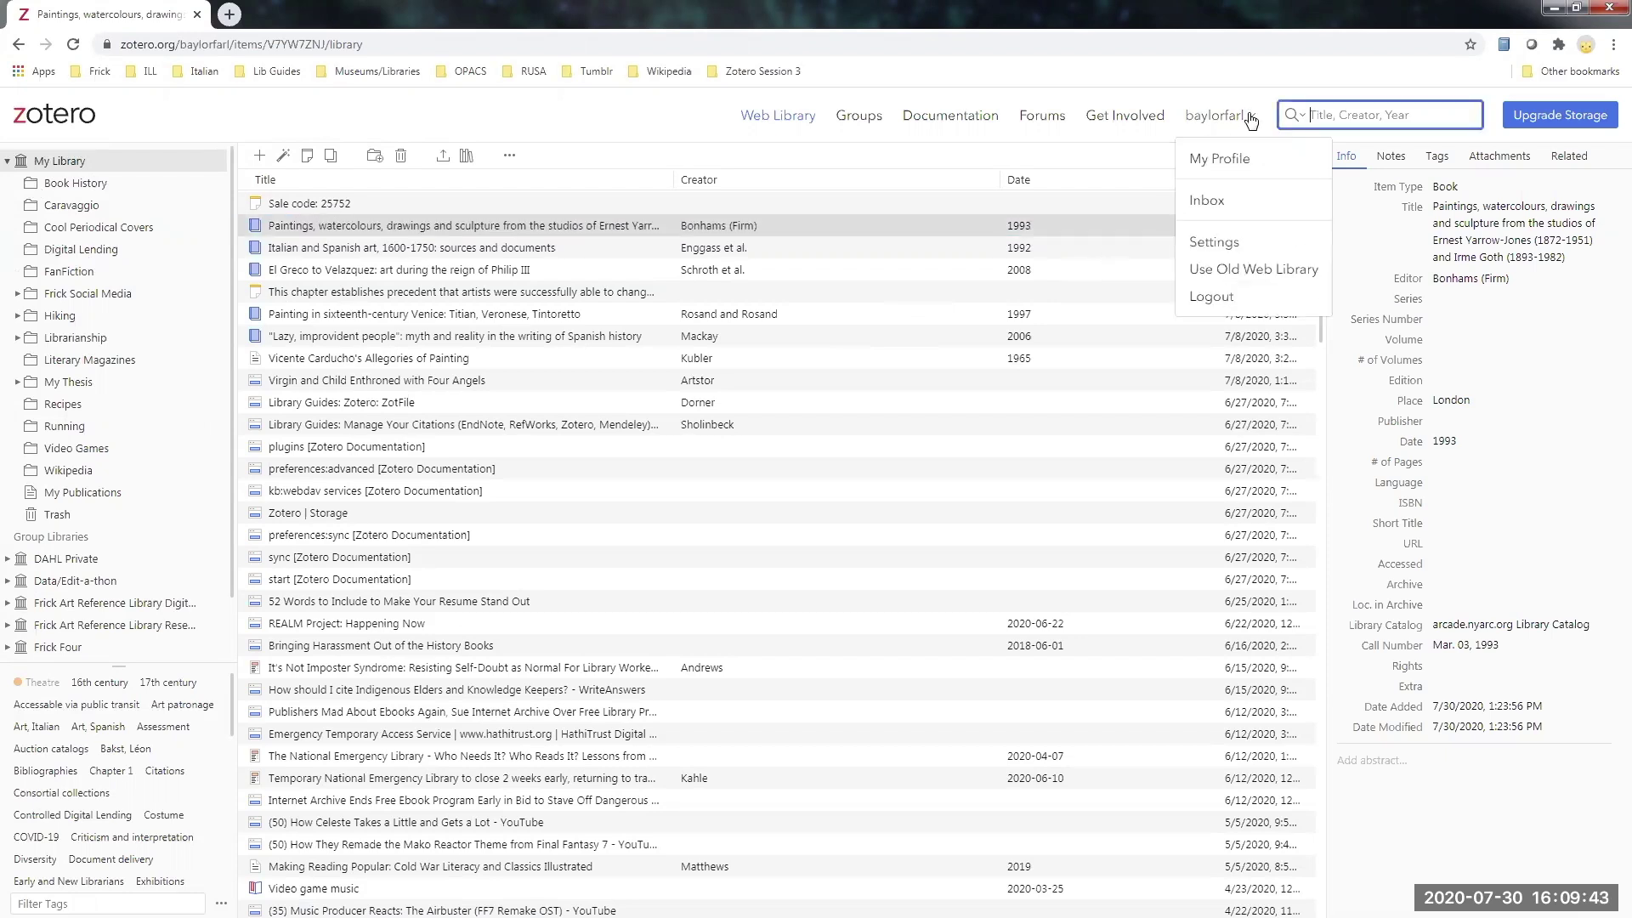
pyautogui.click(1240, 271)
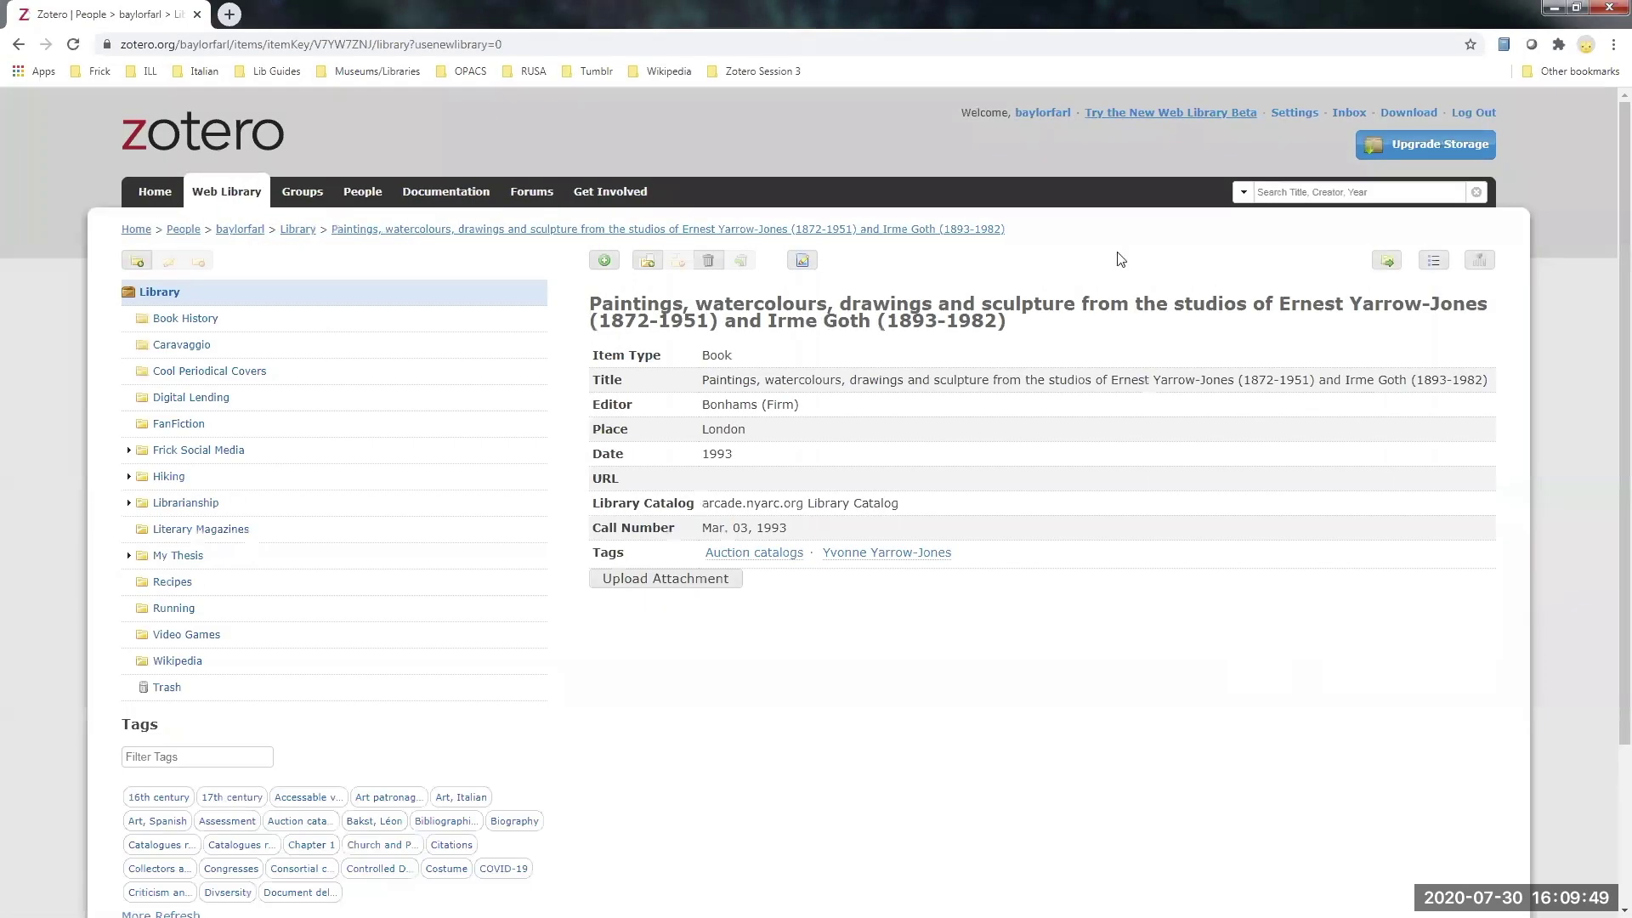
# - Select Book History in the old web library's collection tree
pyautogui.click(177, 323)
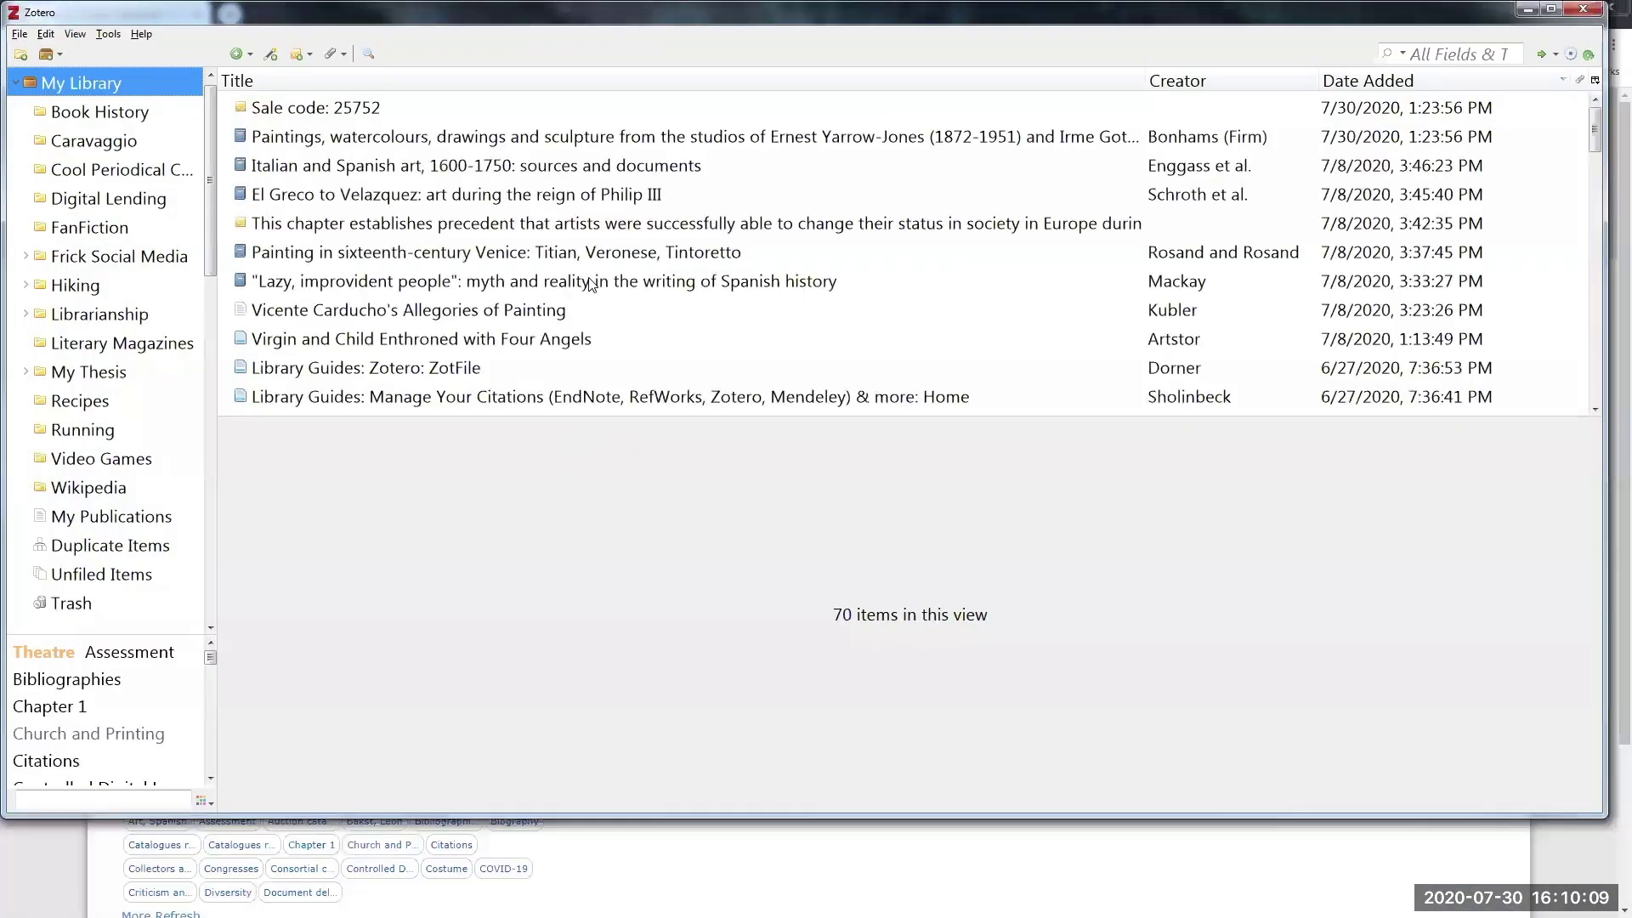
# - Select the artists' status note, switch to Standard View layout, and show 'Lazy, improvident people'
pyautogui.click(594, 223)
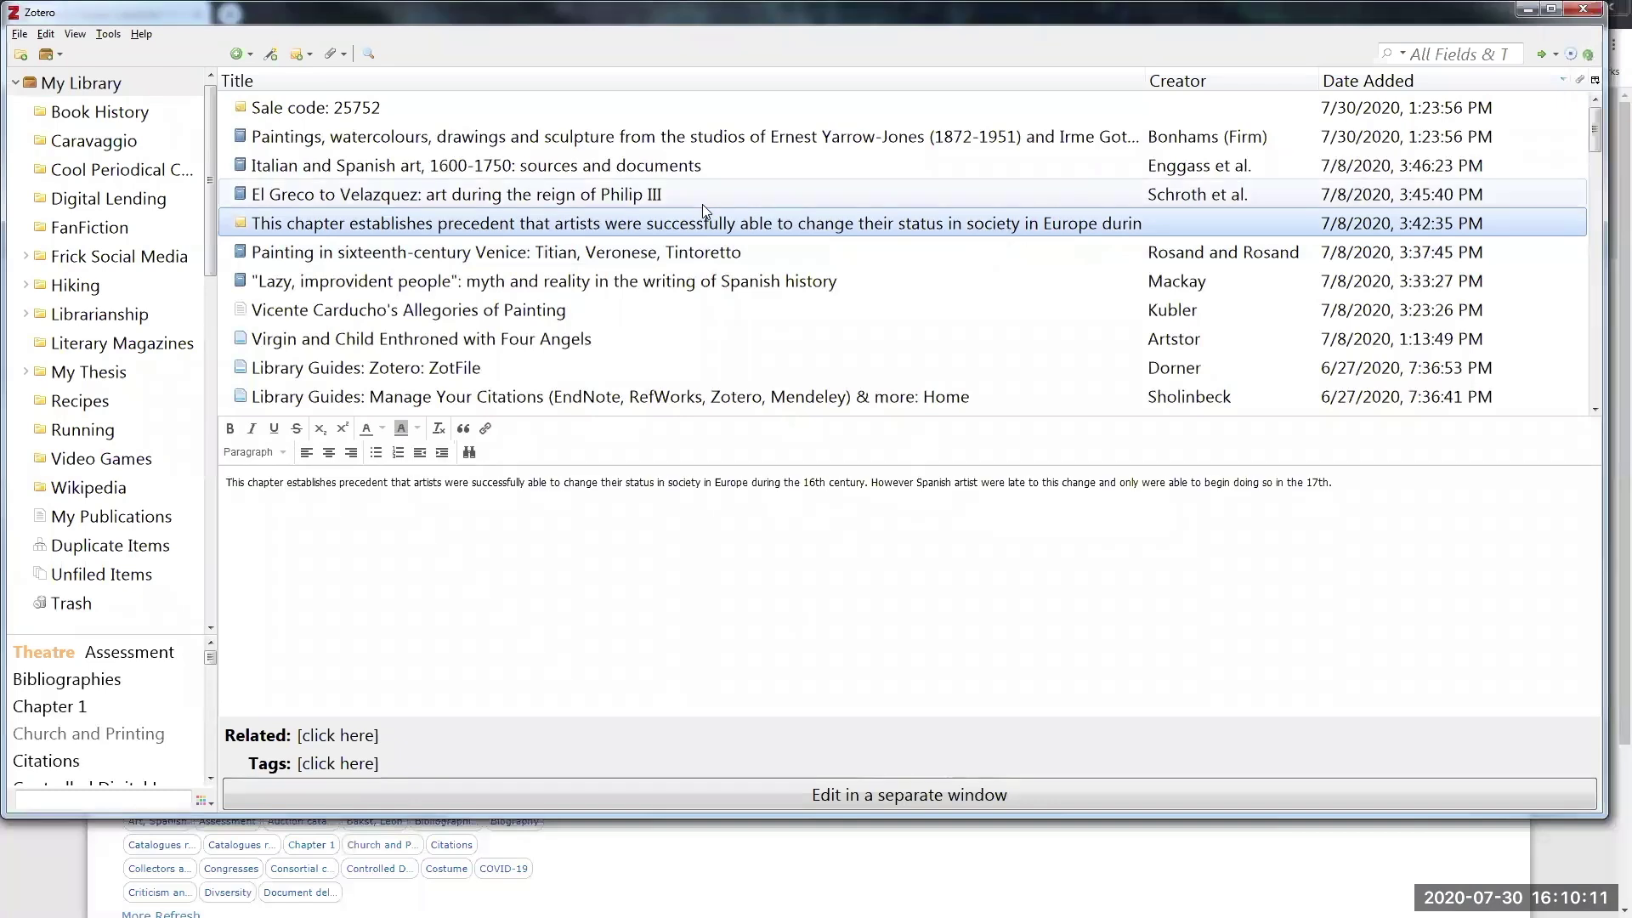
pyautogui.click(75, 34)
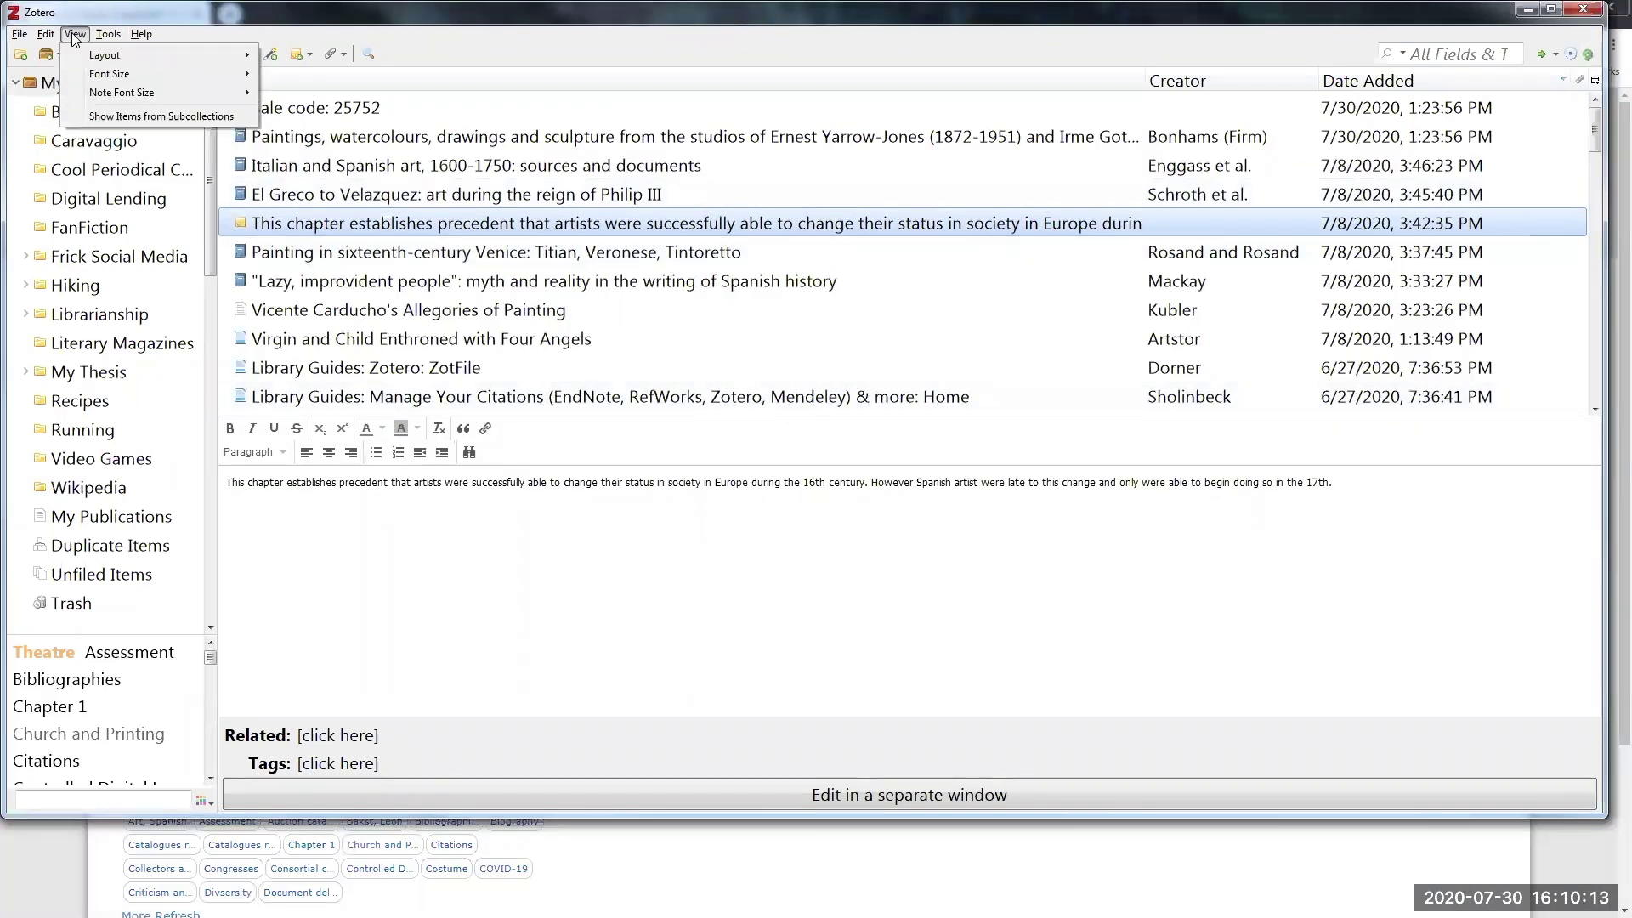
pyautogui.moveTo(112, 56)
pyautogui.click(299, 56)
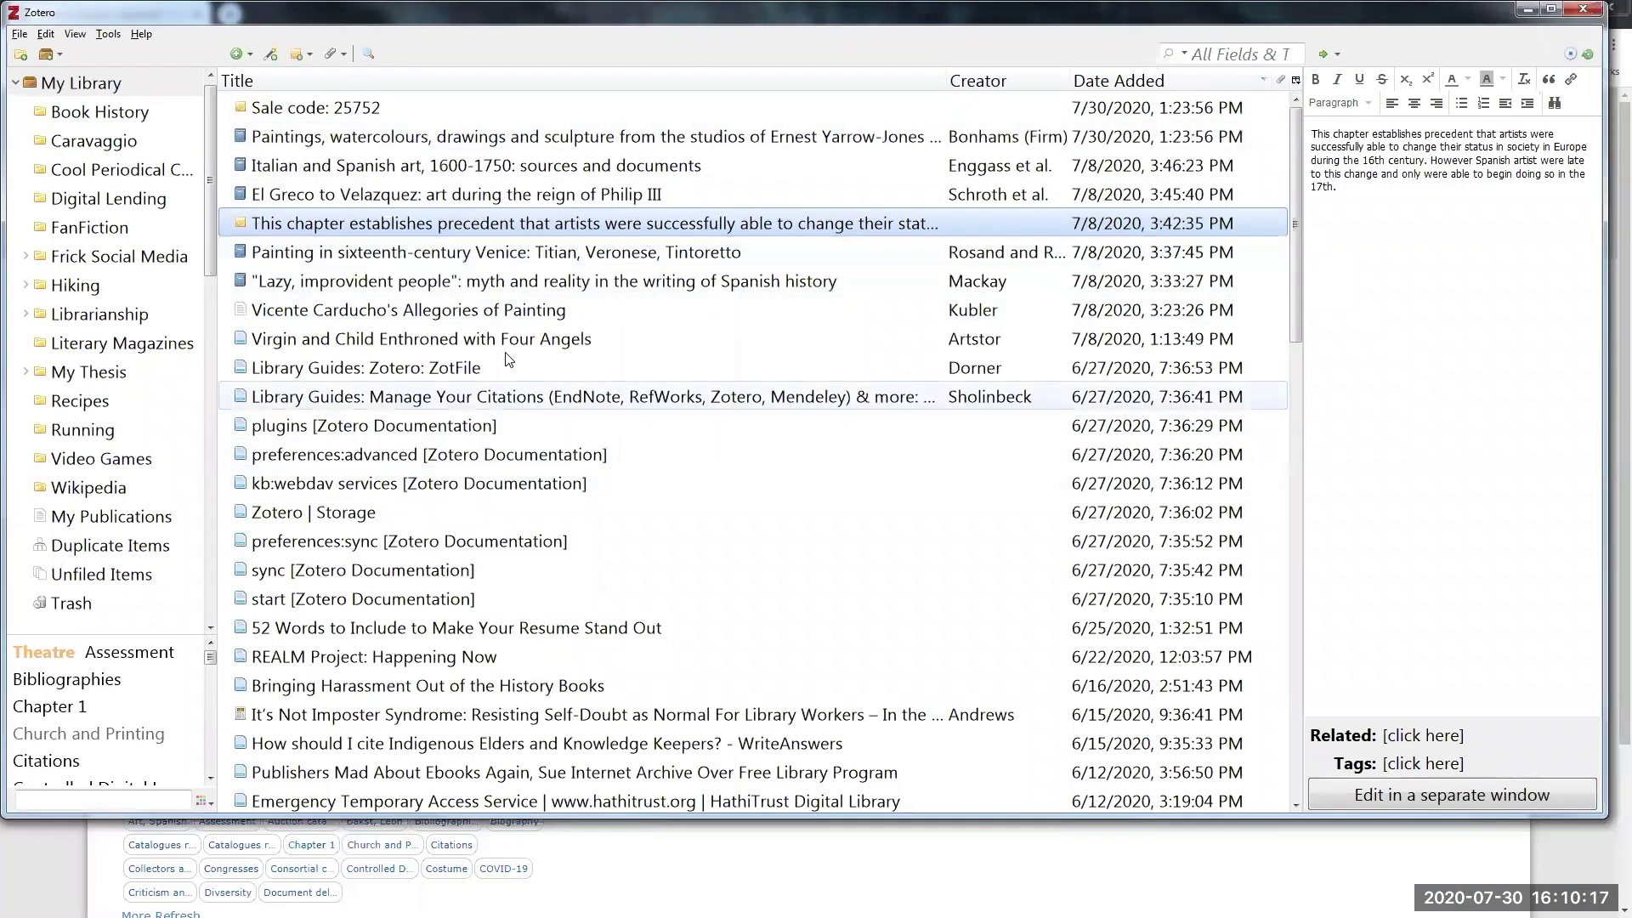
pyautogui.click(595, 280)
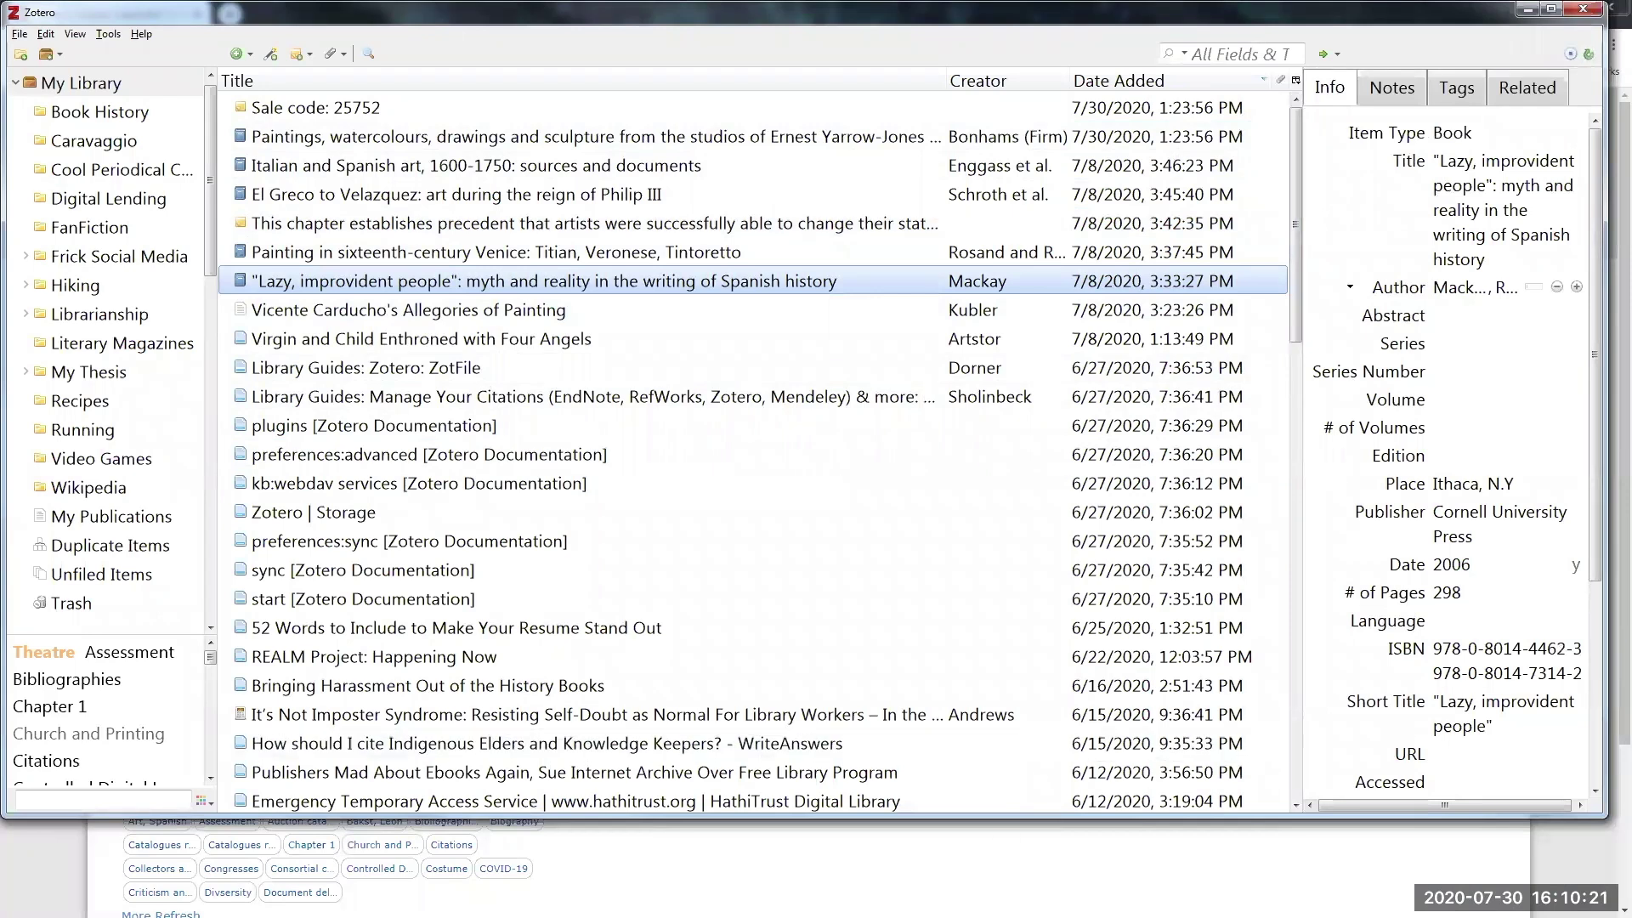
# - Back in Chrome, open the 'Too much to know' record and switch to the new Web Library Beta
pyautogui.click(1591, 843)
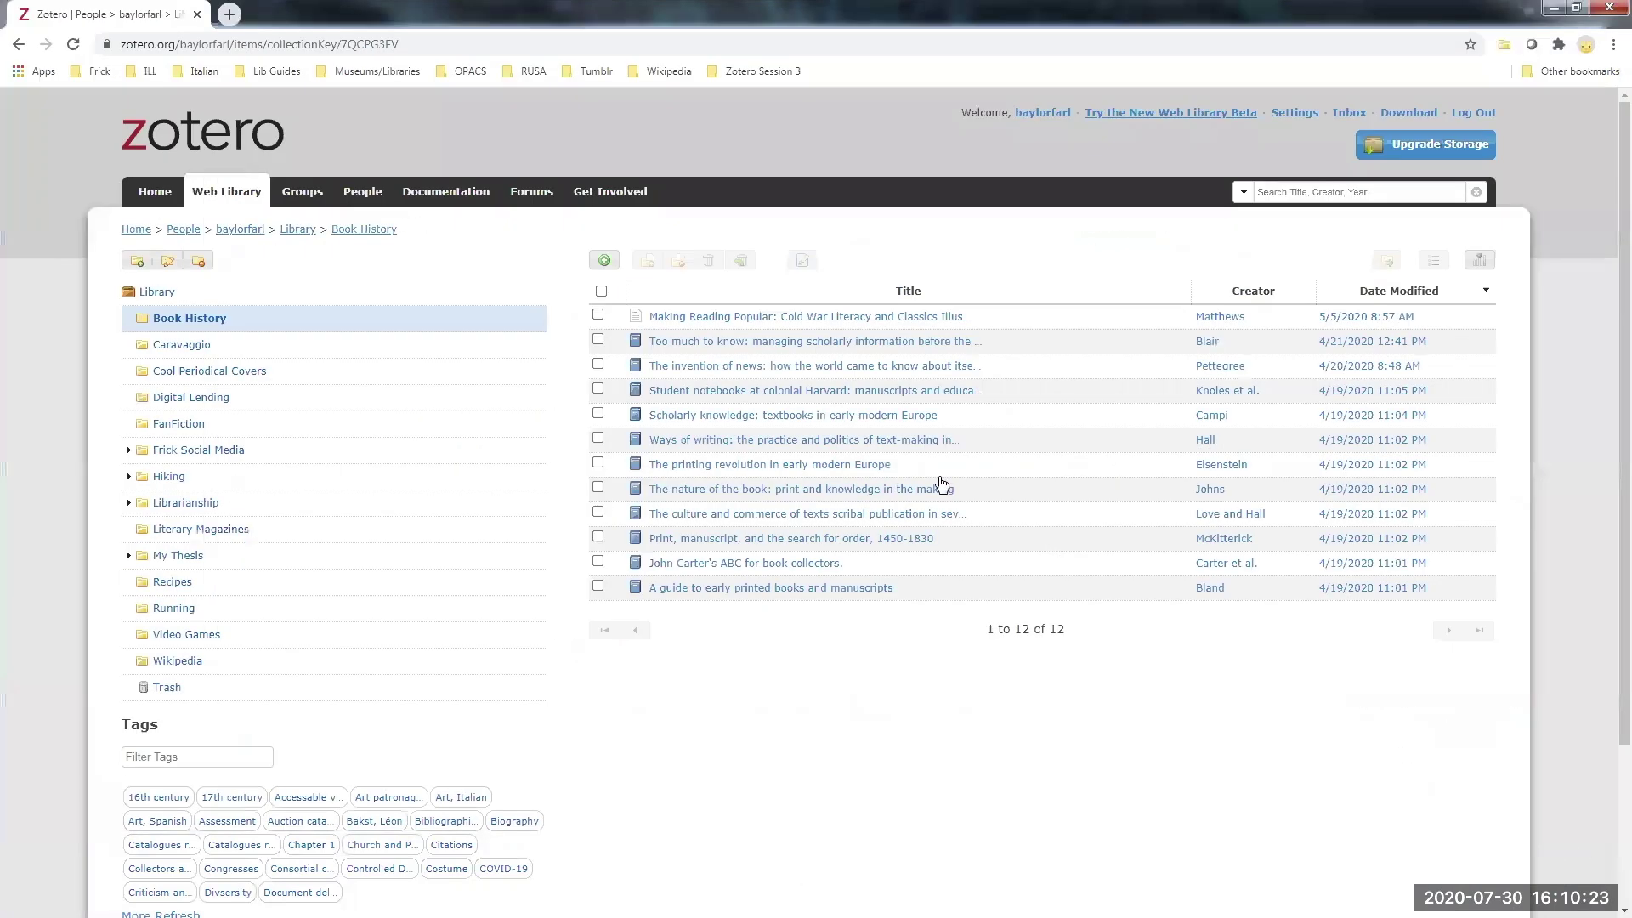
pyautogui.click(832, 348)
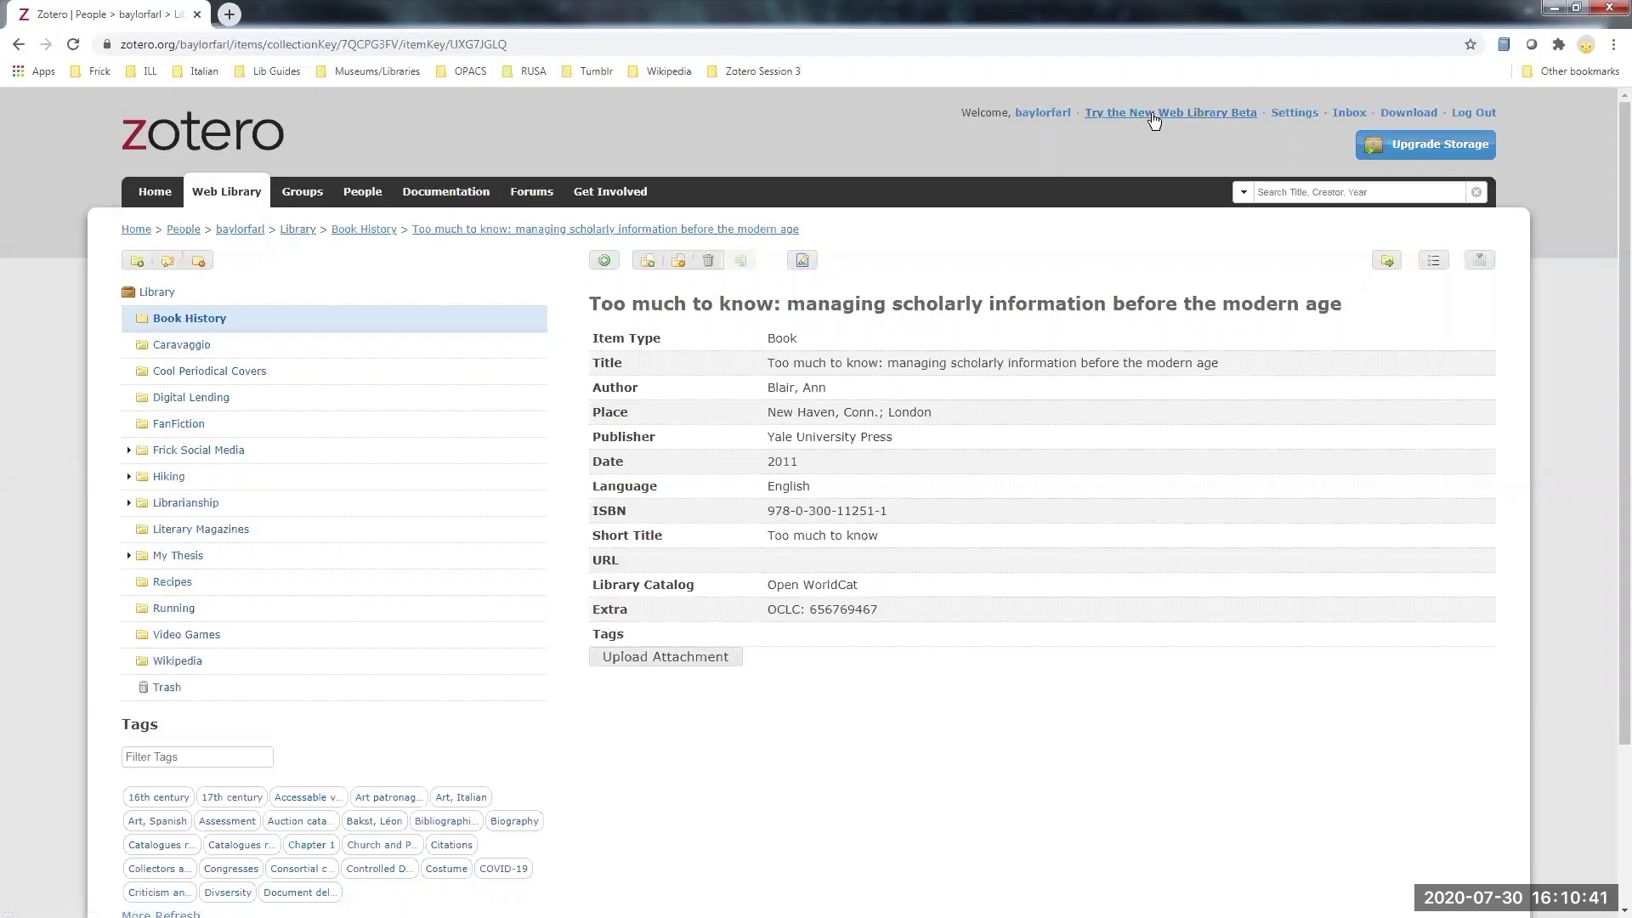
pyautogui.click(1152, 121)
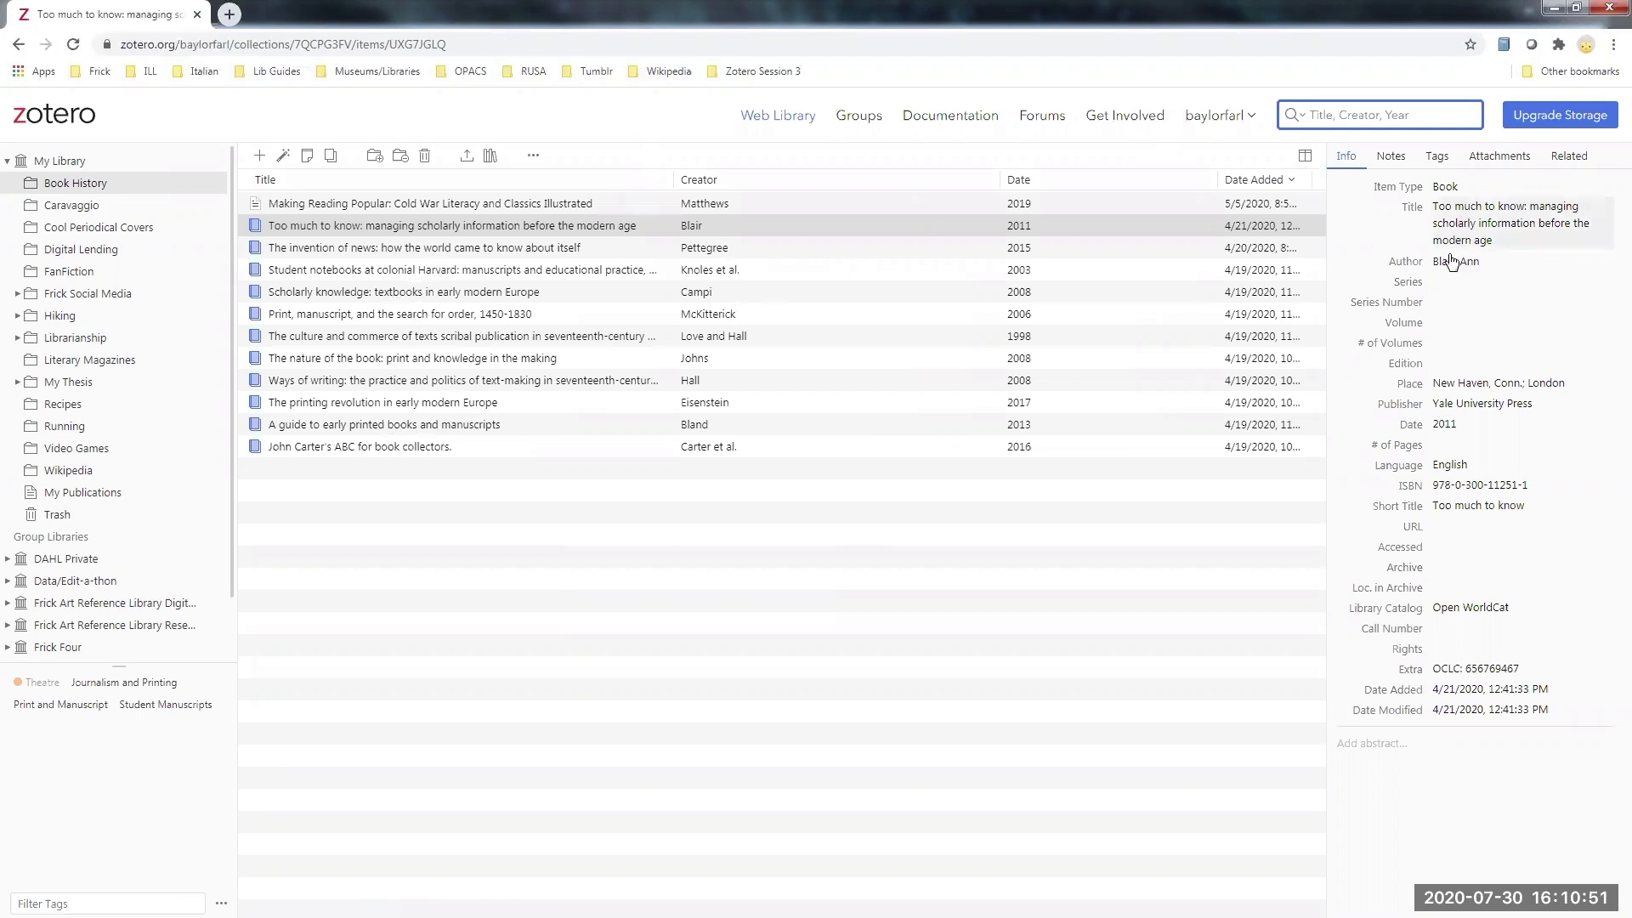
# - Check the book's Notes and Info, then browse Caravaggio and Cool Periodical Covers back to Book History
pyautogui.click(1398, 157)
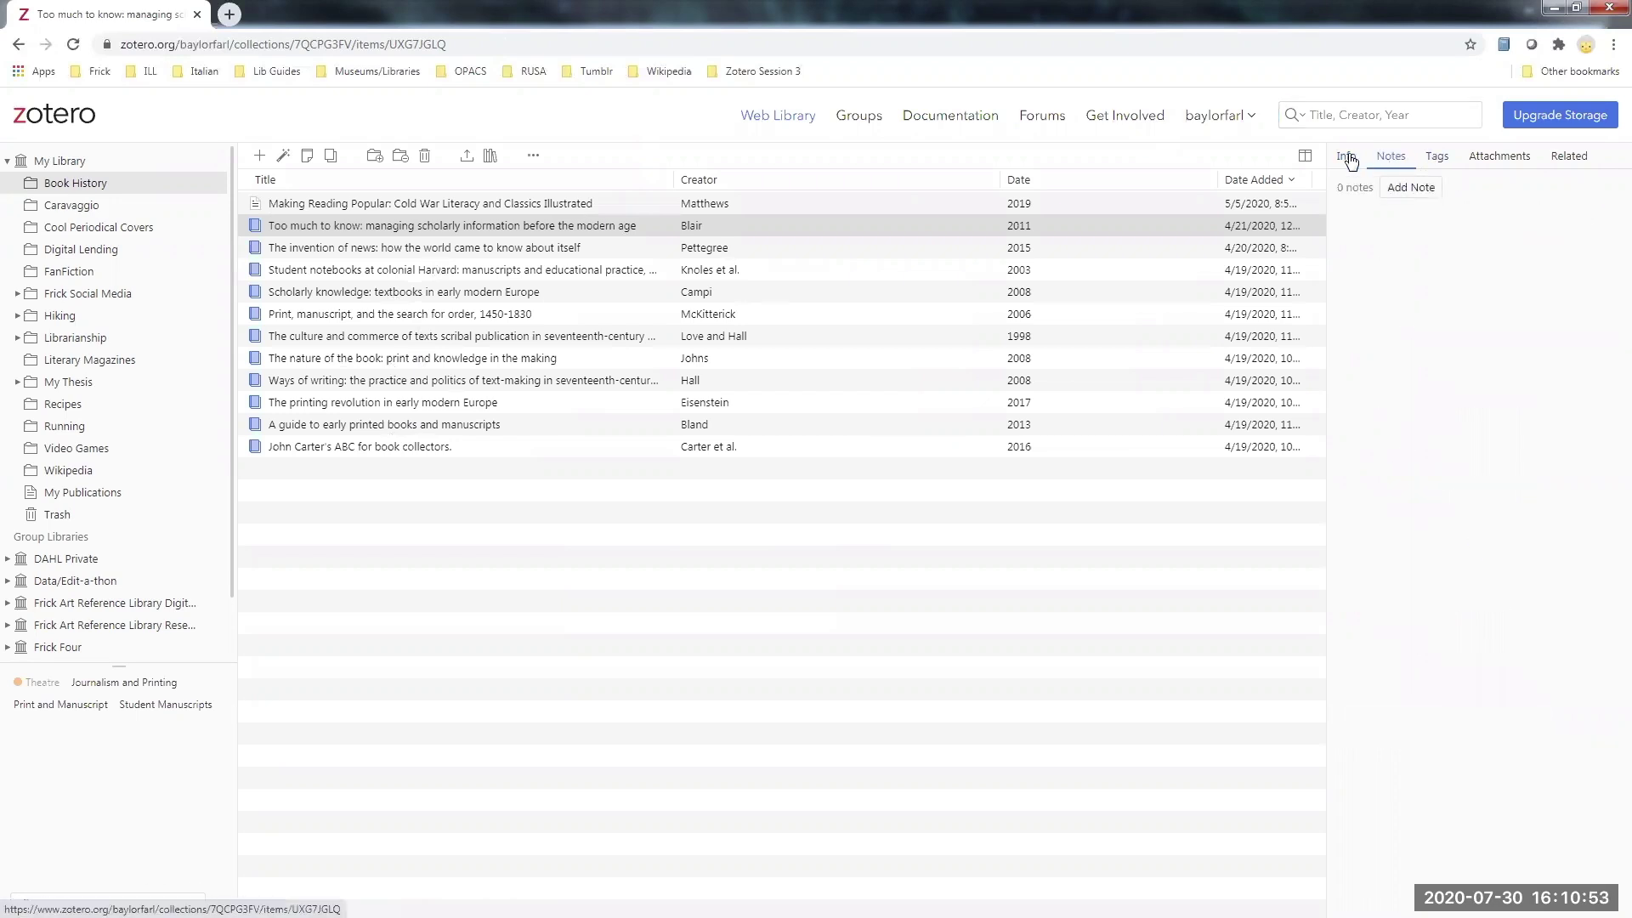
pyautogui.click(1350, 160)
pyautogui.click(70, 207)
pyautogui.click(95, 234)
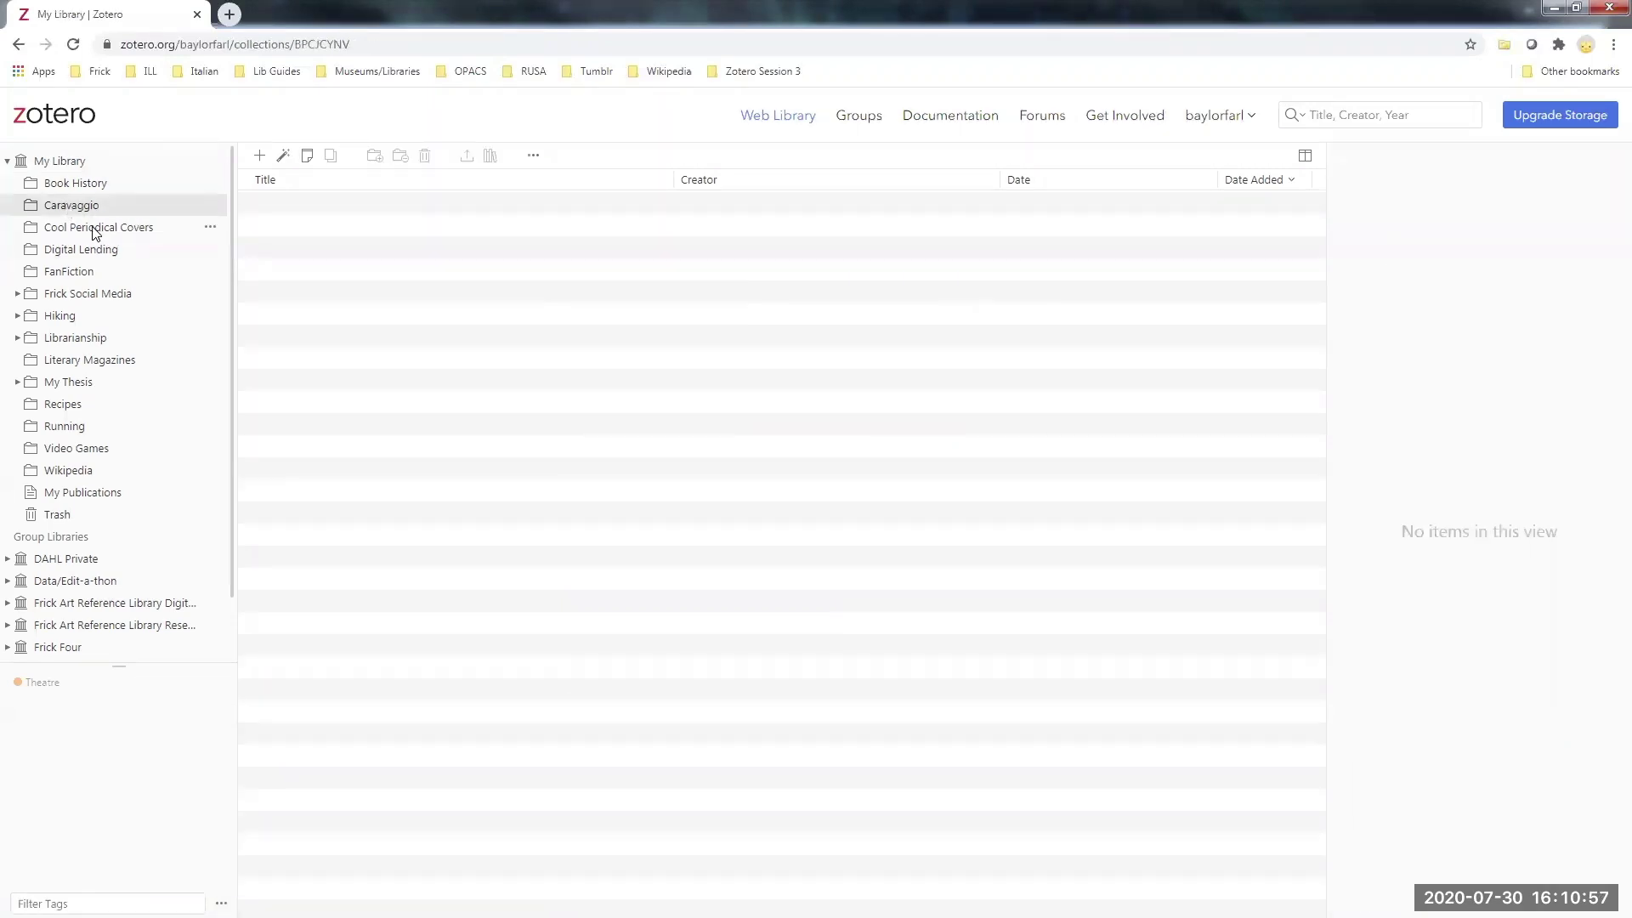
pyautogui.click(74, 184)
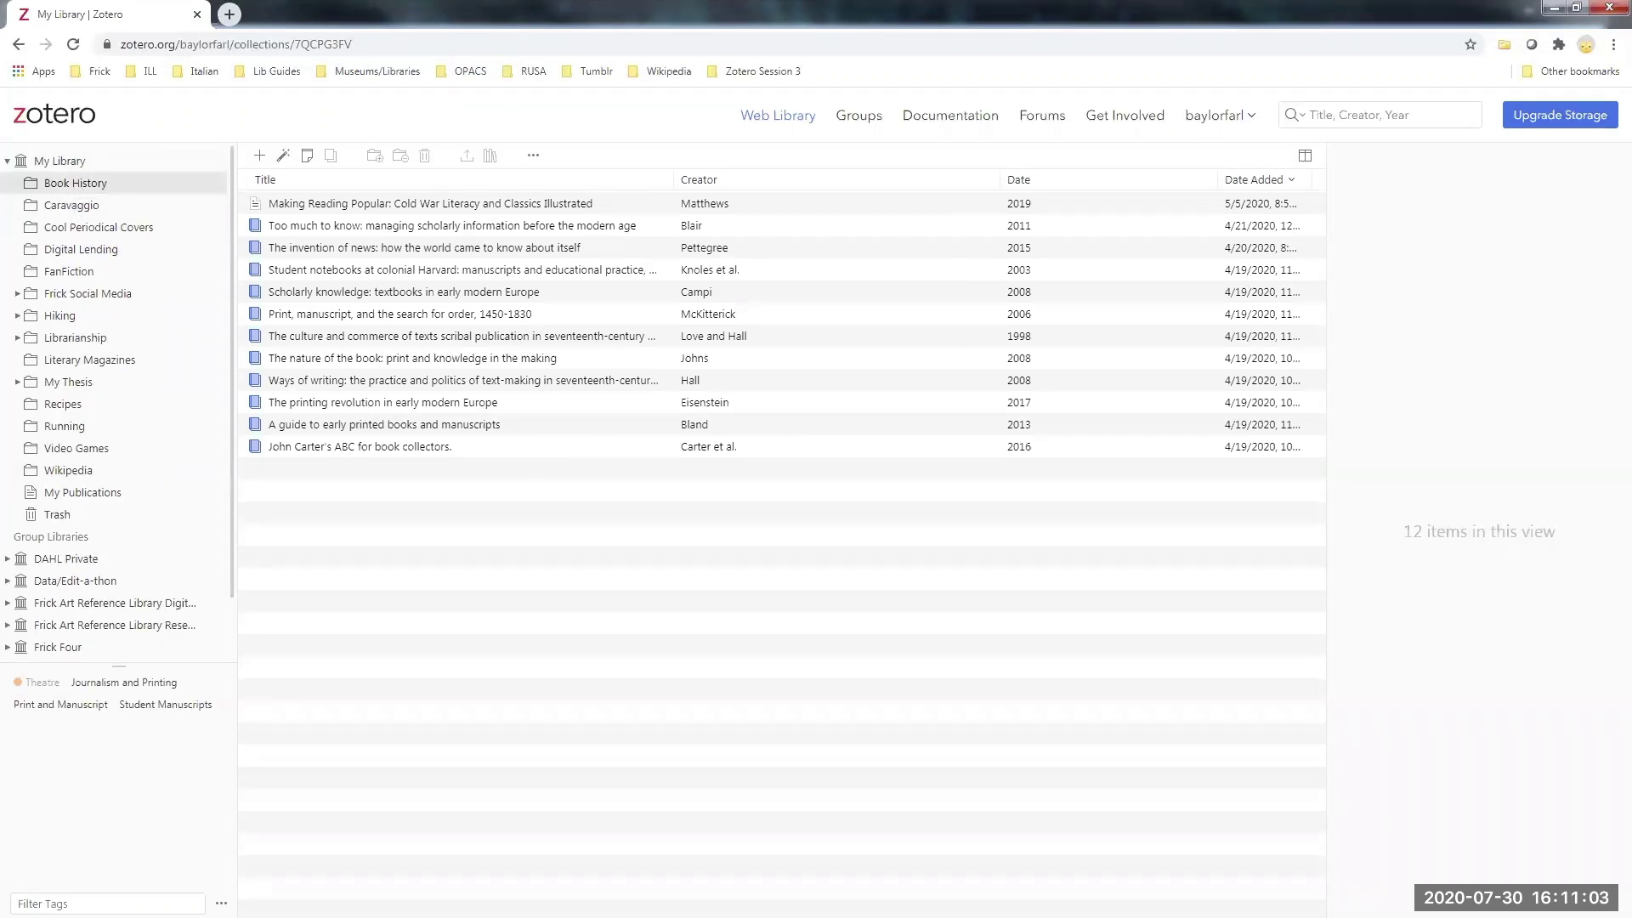
# - Close the Zotero desktop app and open a new blank Chrome tab
pyautogui.hotkey('alt', 'Tab')
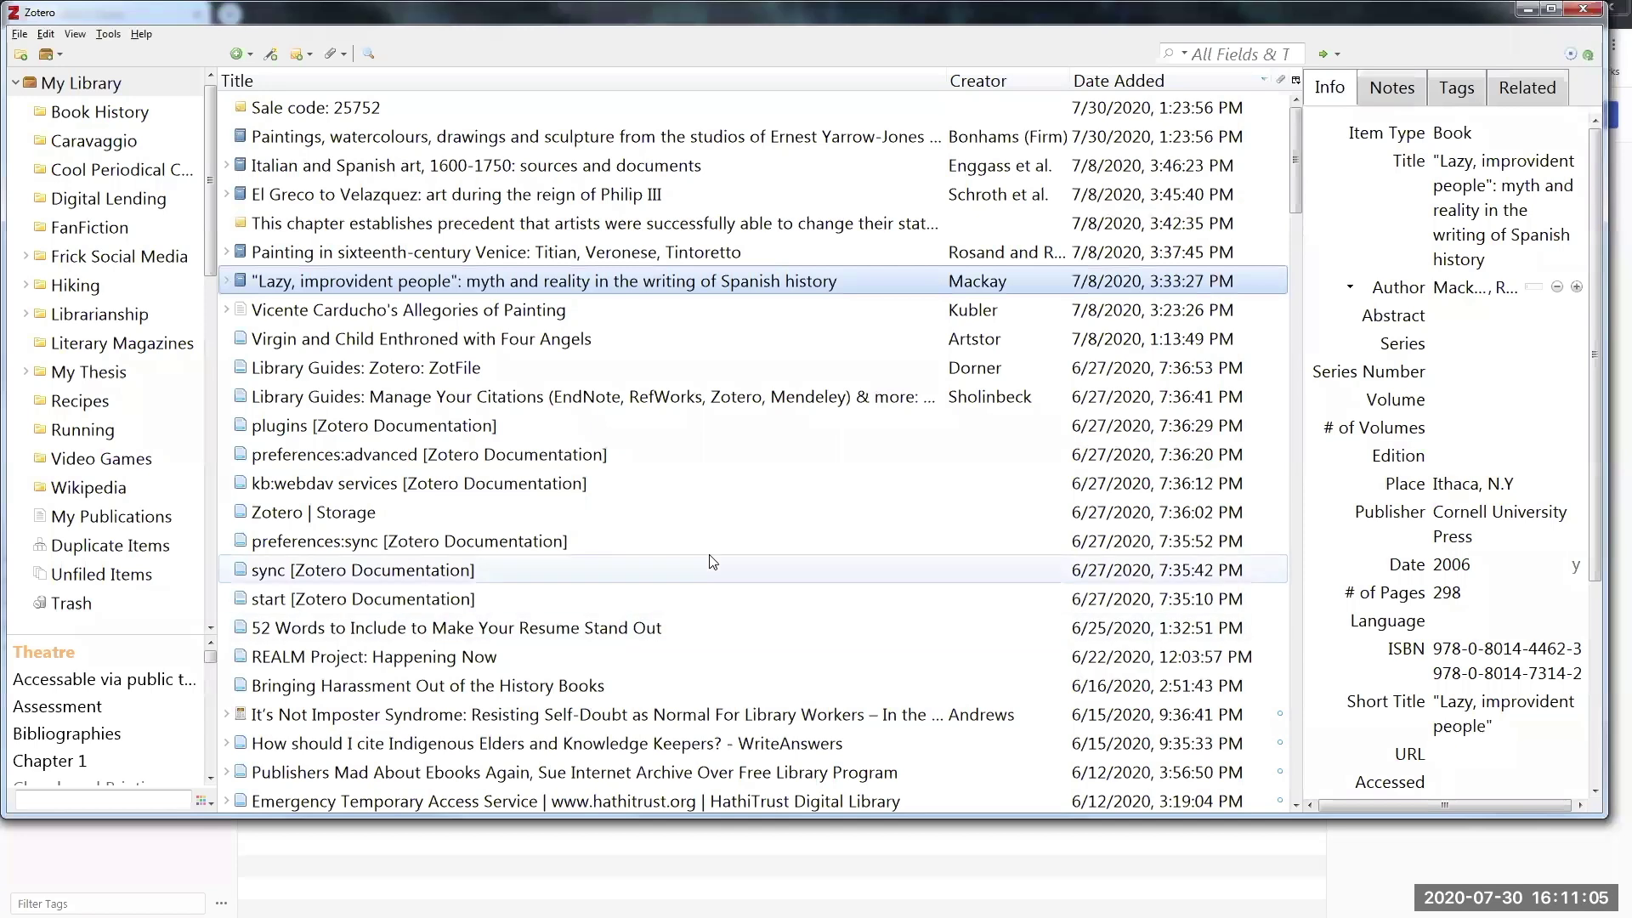
pyautogui.click(1584, 11)
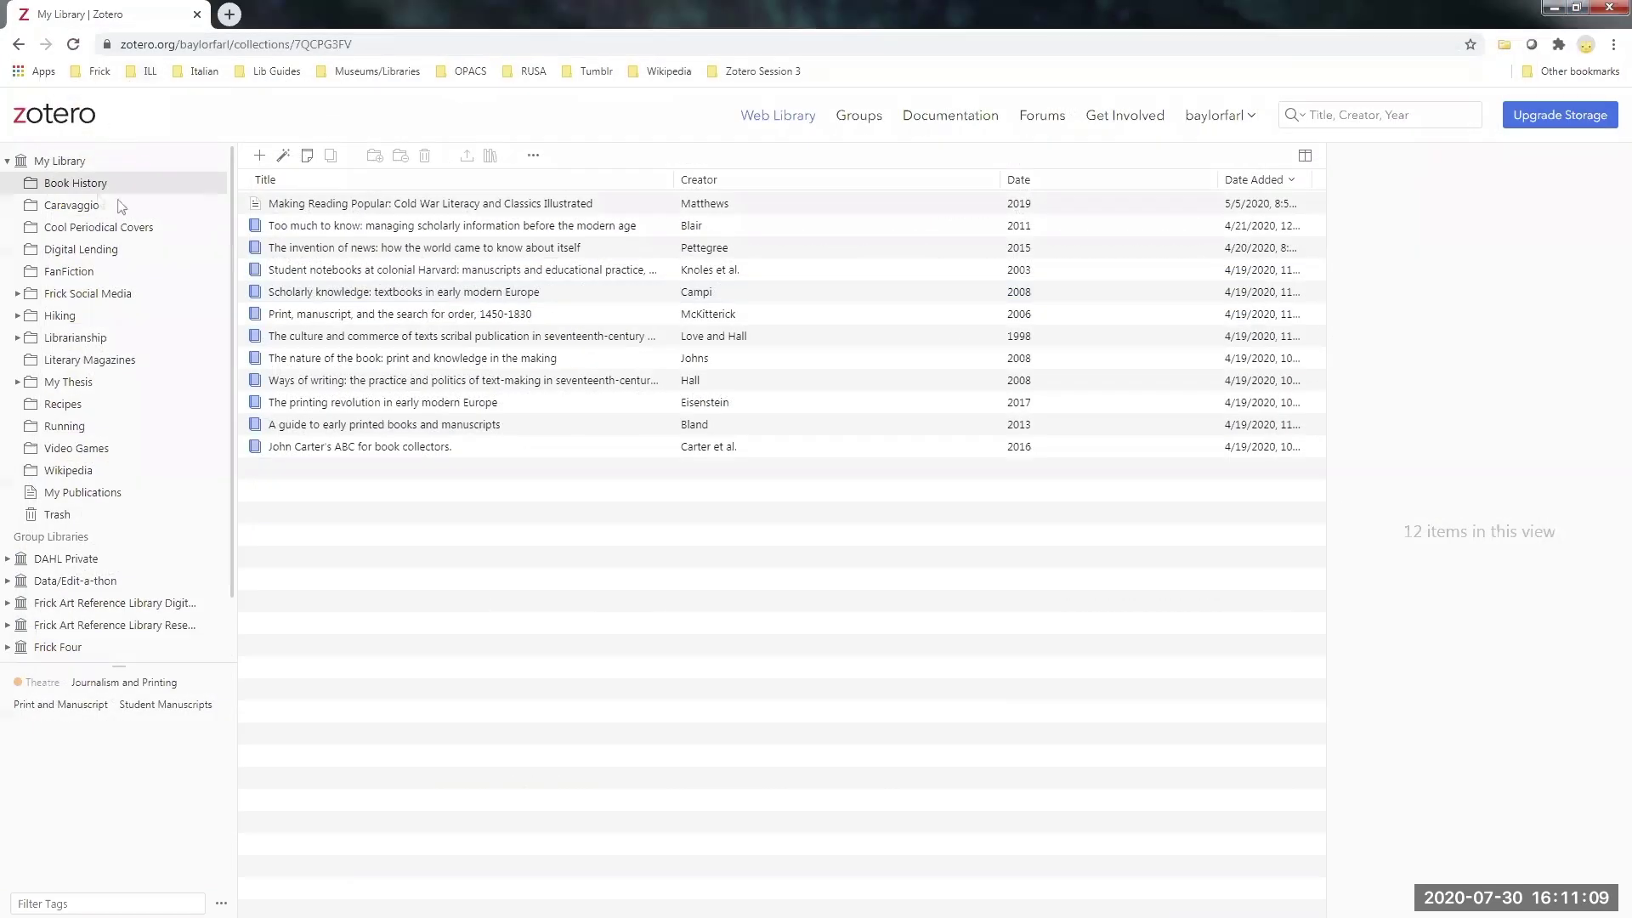
pyautogui.click(229, 14)
# - Open the FRESCO catalog from the new tab and run a keyword search for 'gothic'
pyautogui.click(266, 40)
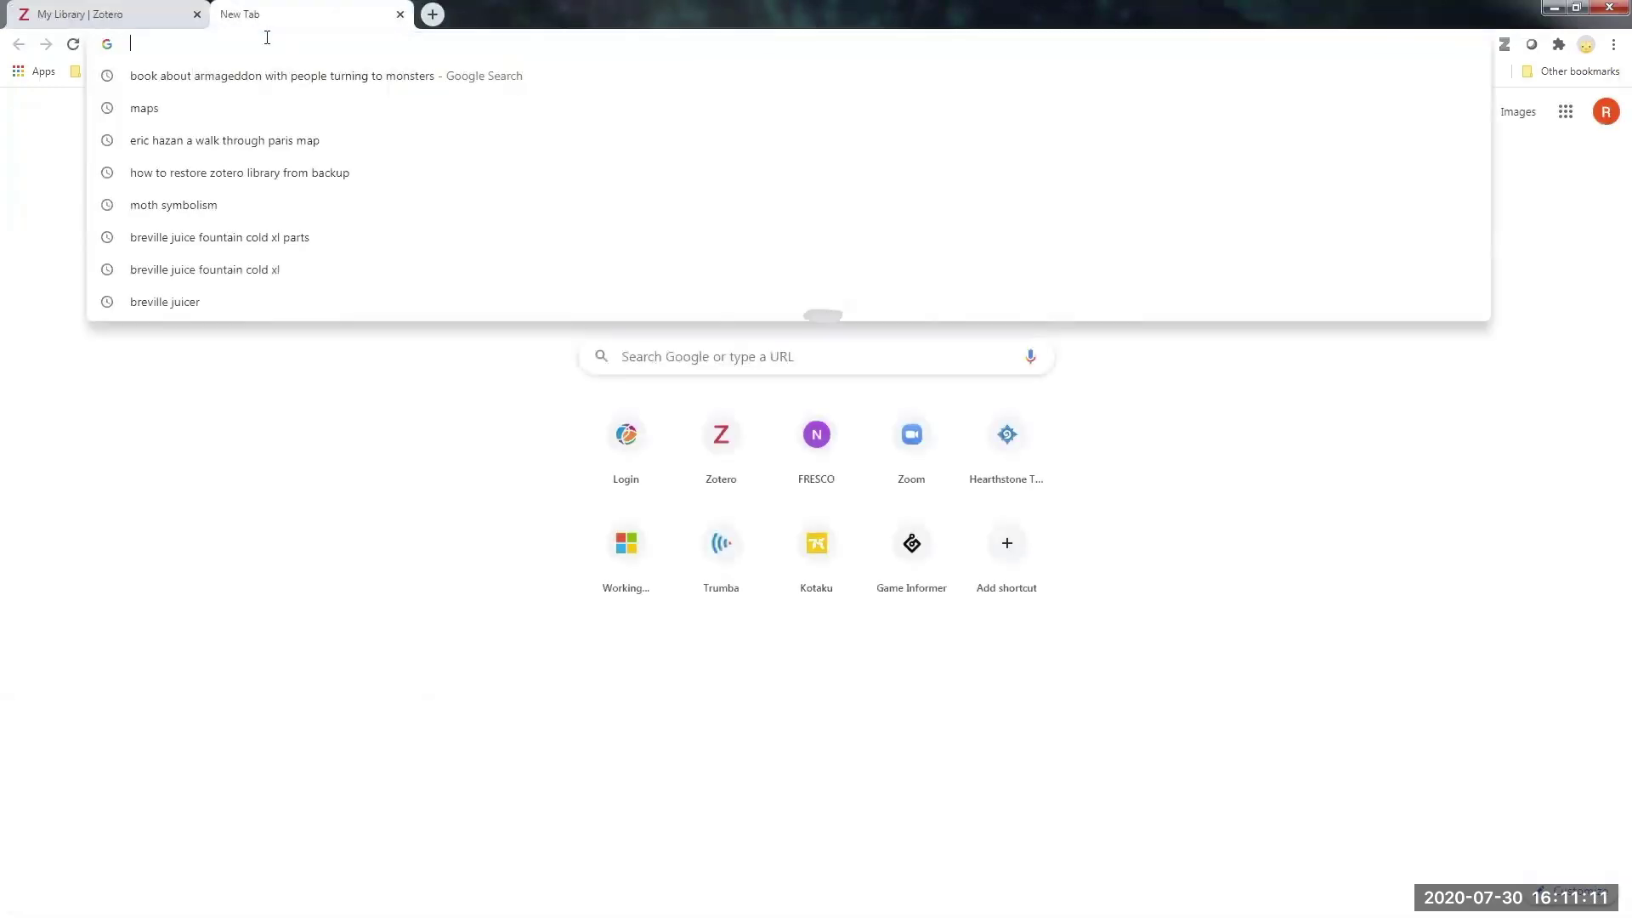
pyautogui.click(247, 561)
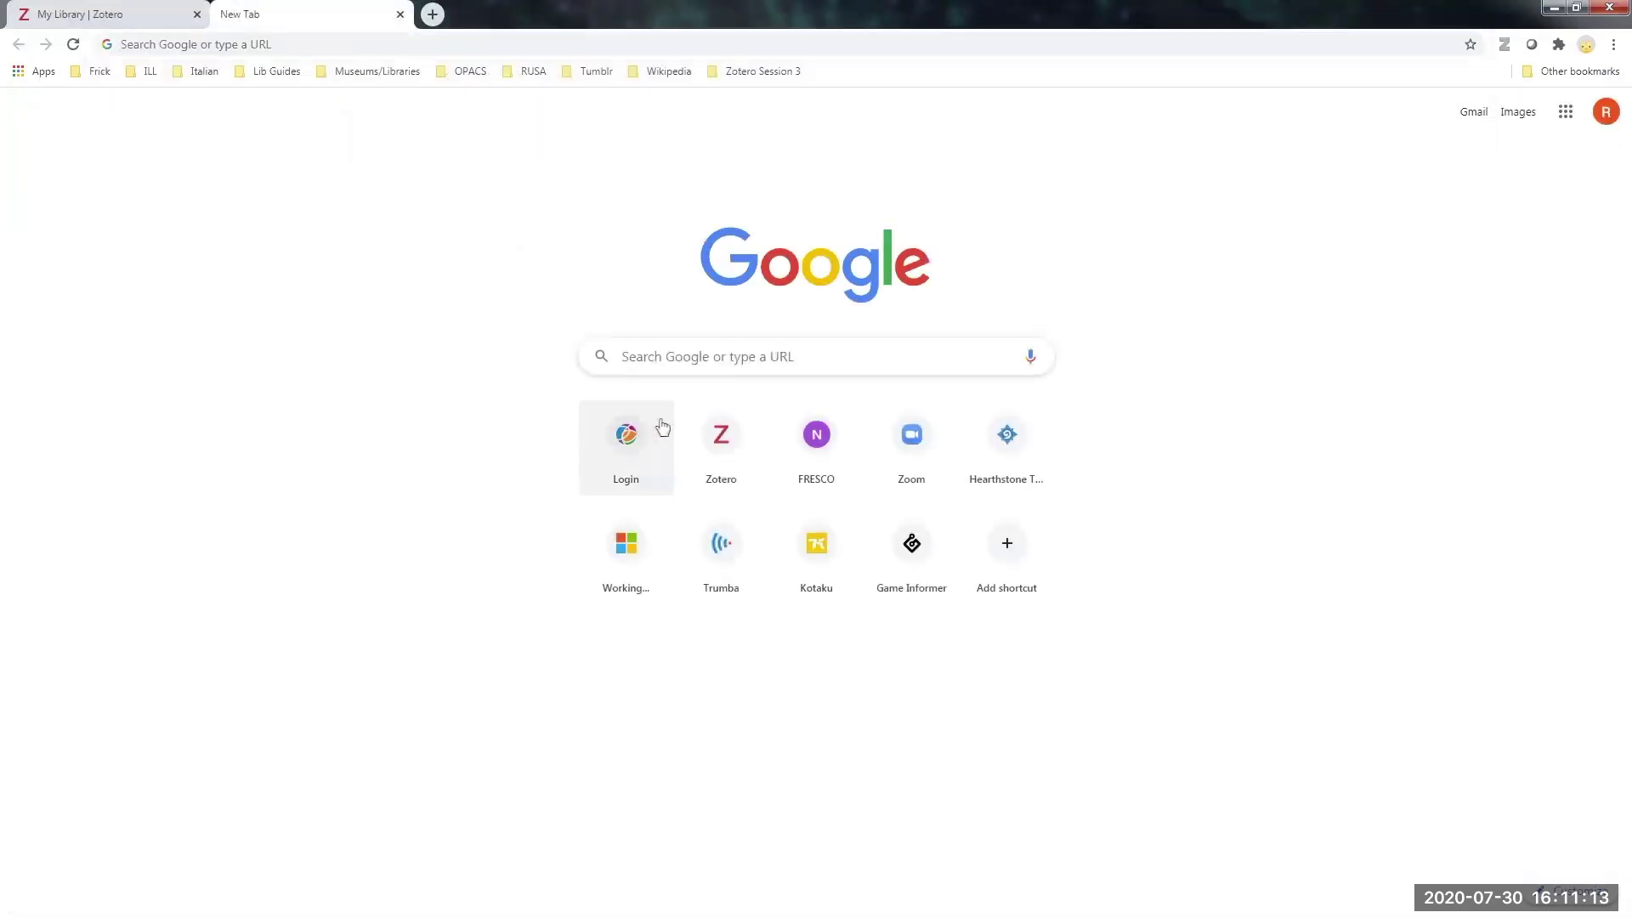
pyautogui.click(821, 453)
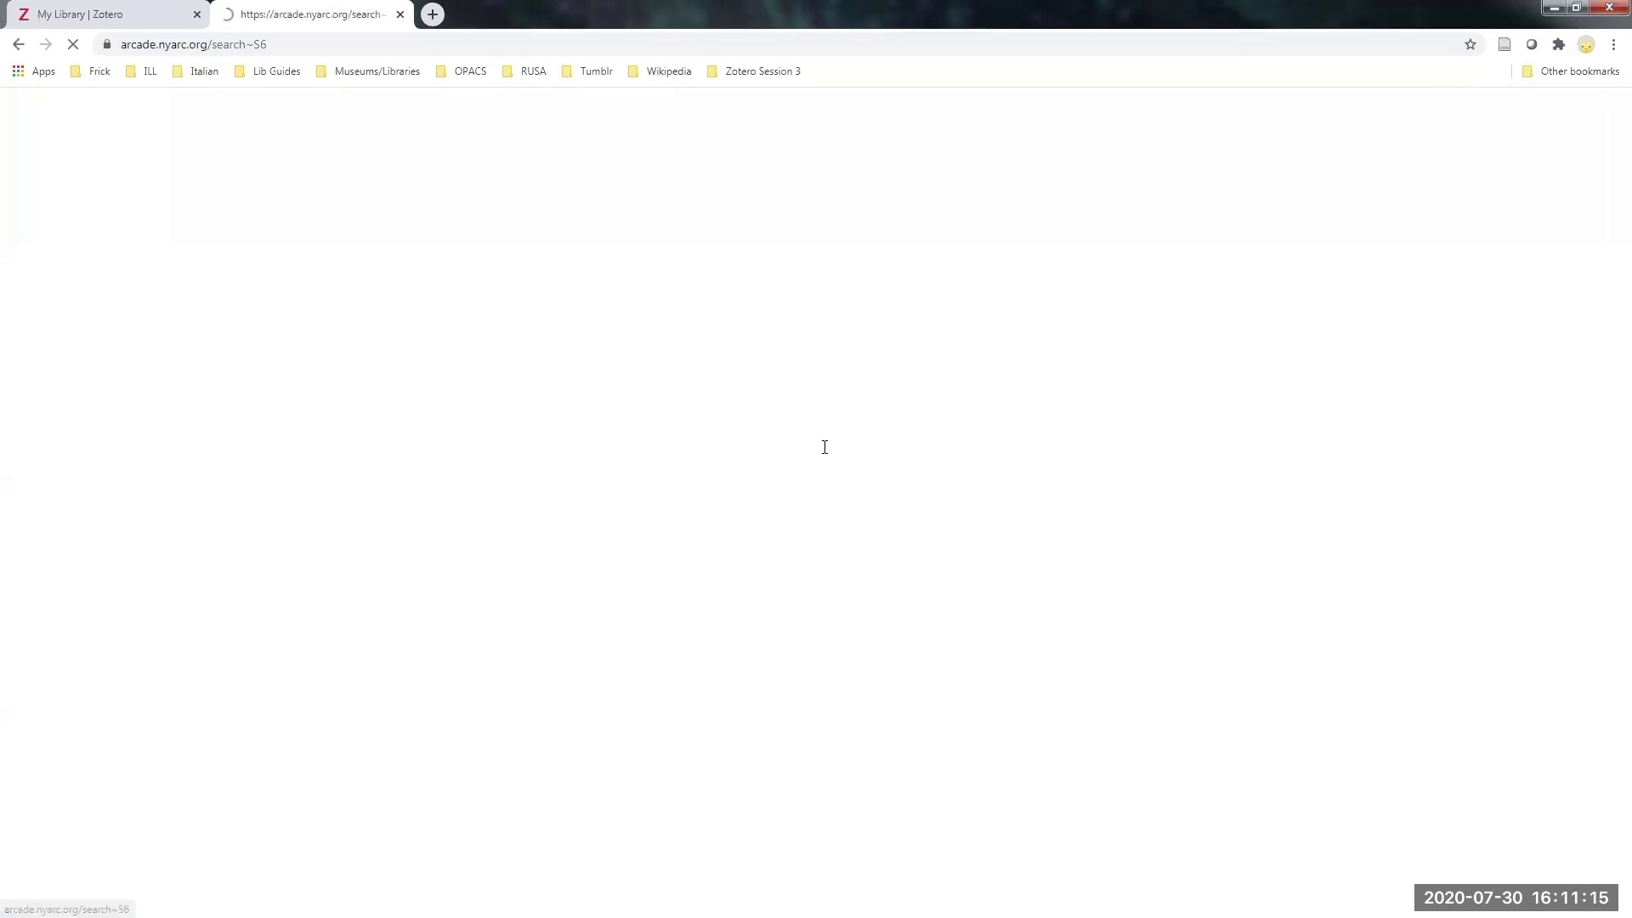
pyautogui.write('gothic')
pyautogui.press('Return')
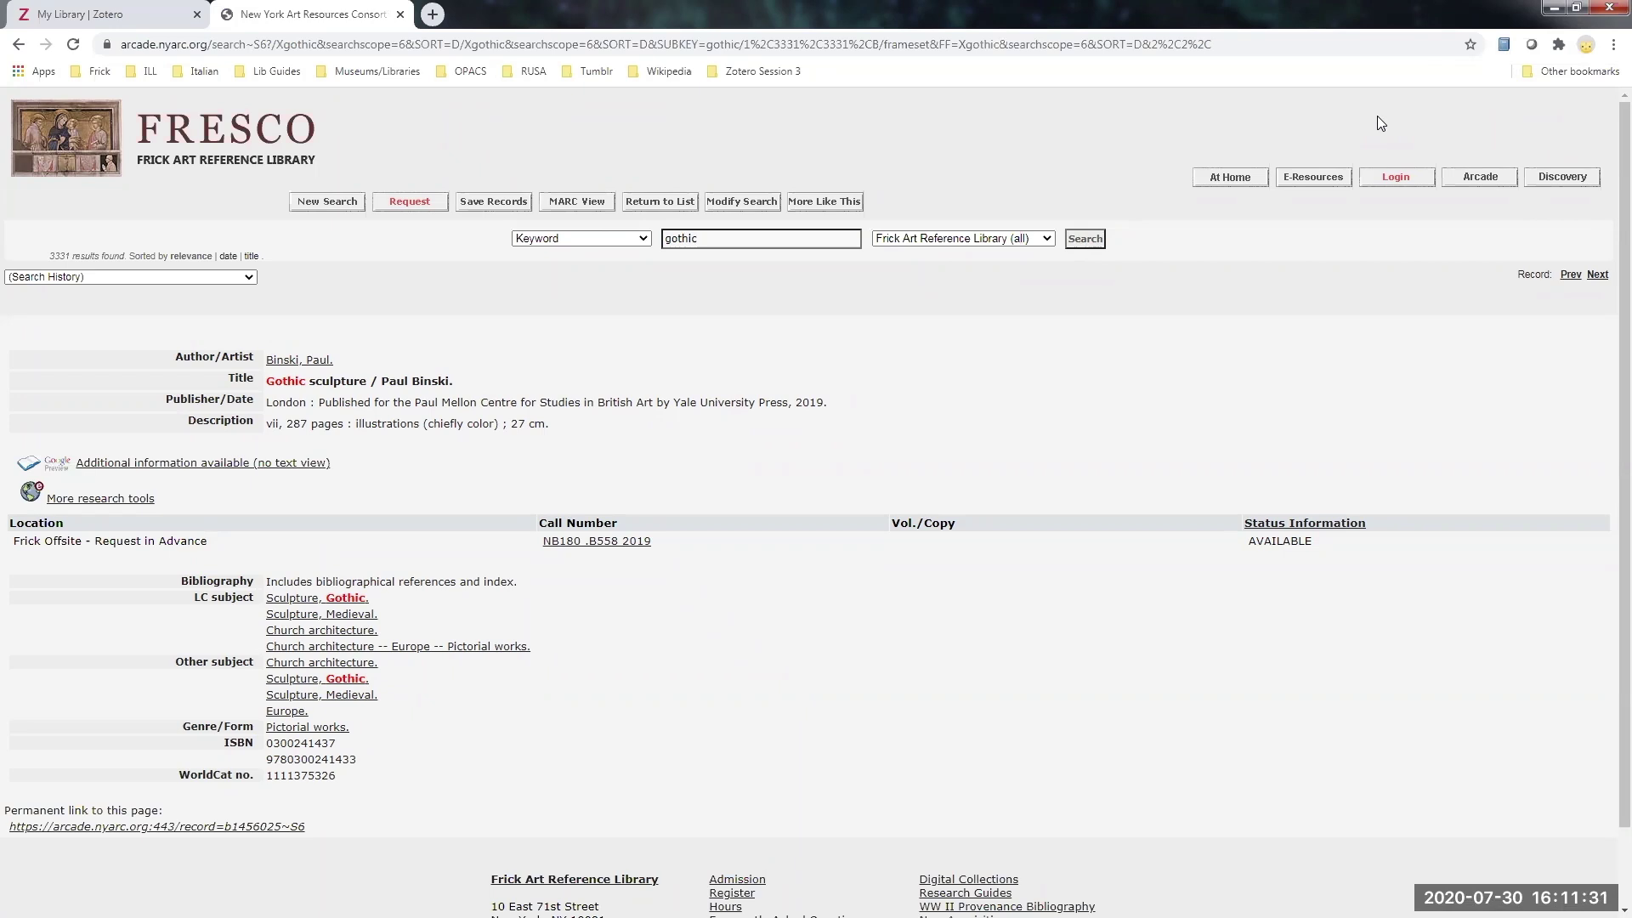
# - Save Binski's 'Gothic sculpture' record to the online library and reload My Library to confirm it
pyautogui.click(1504, 44)
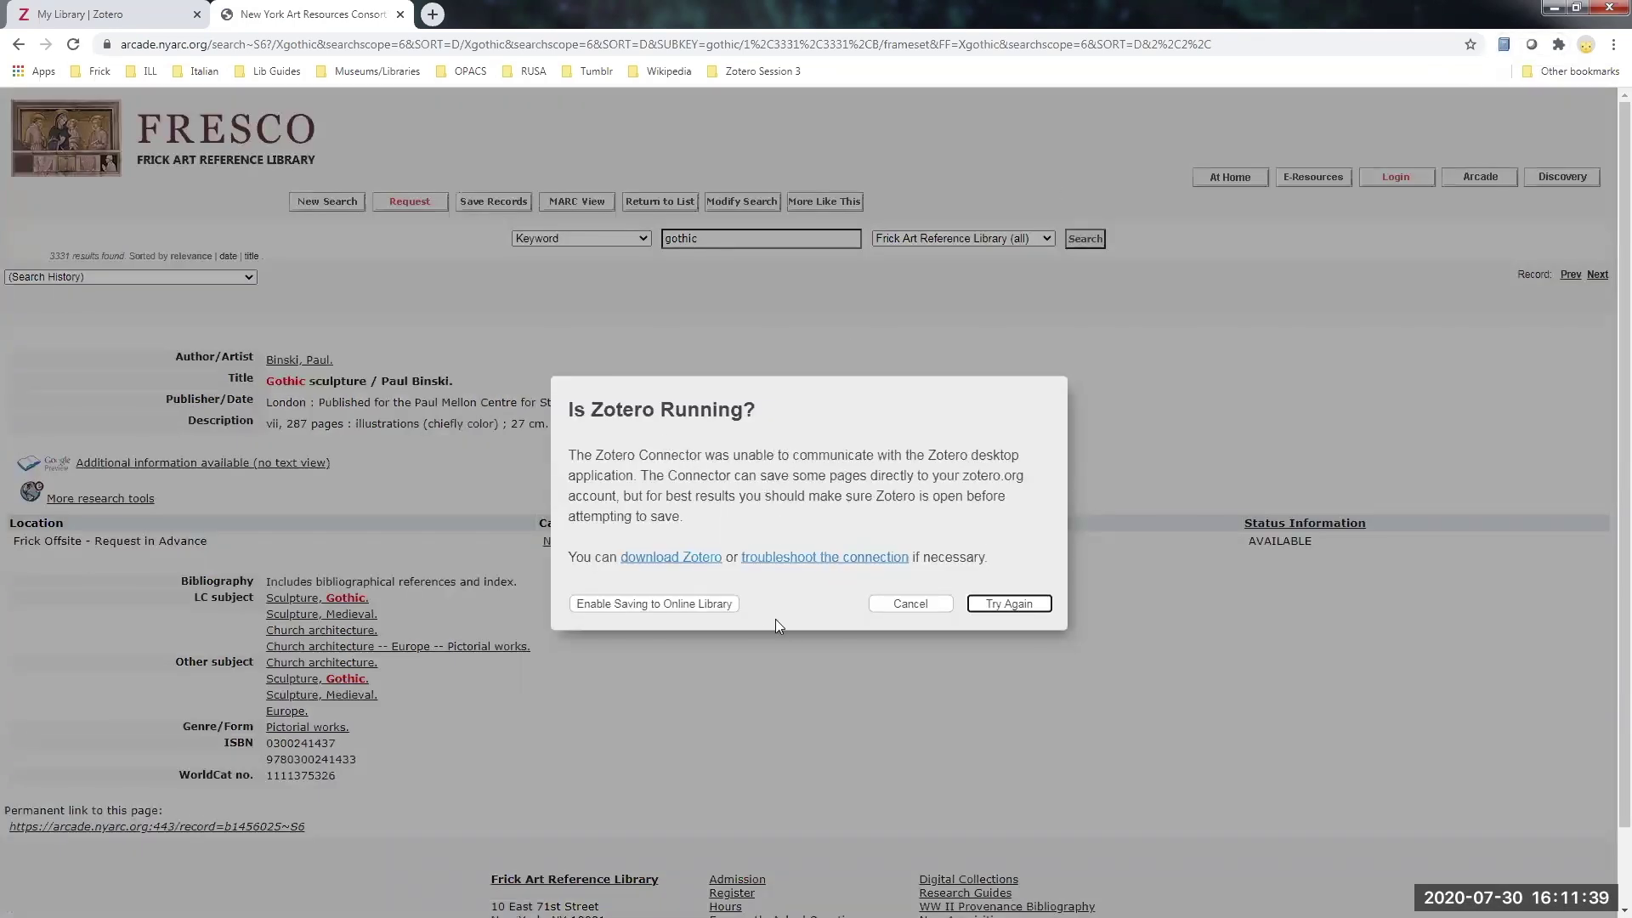
pyautogui.click(656, 605)
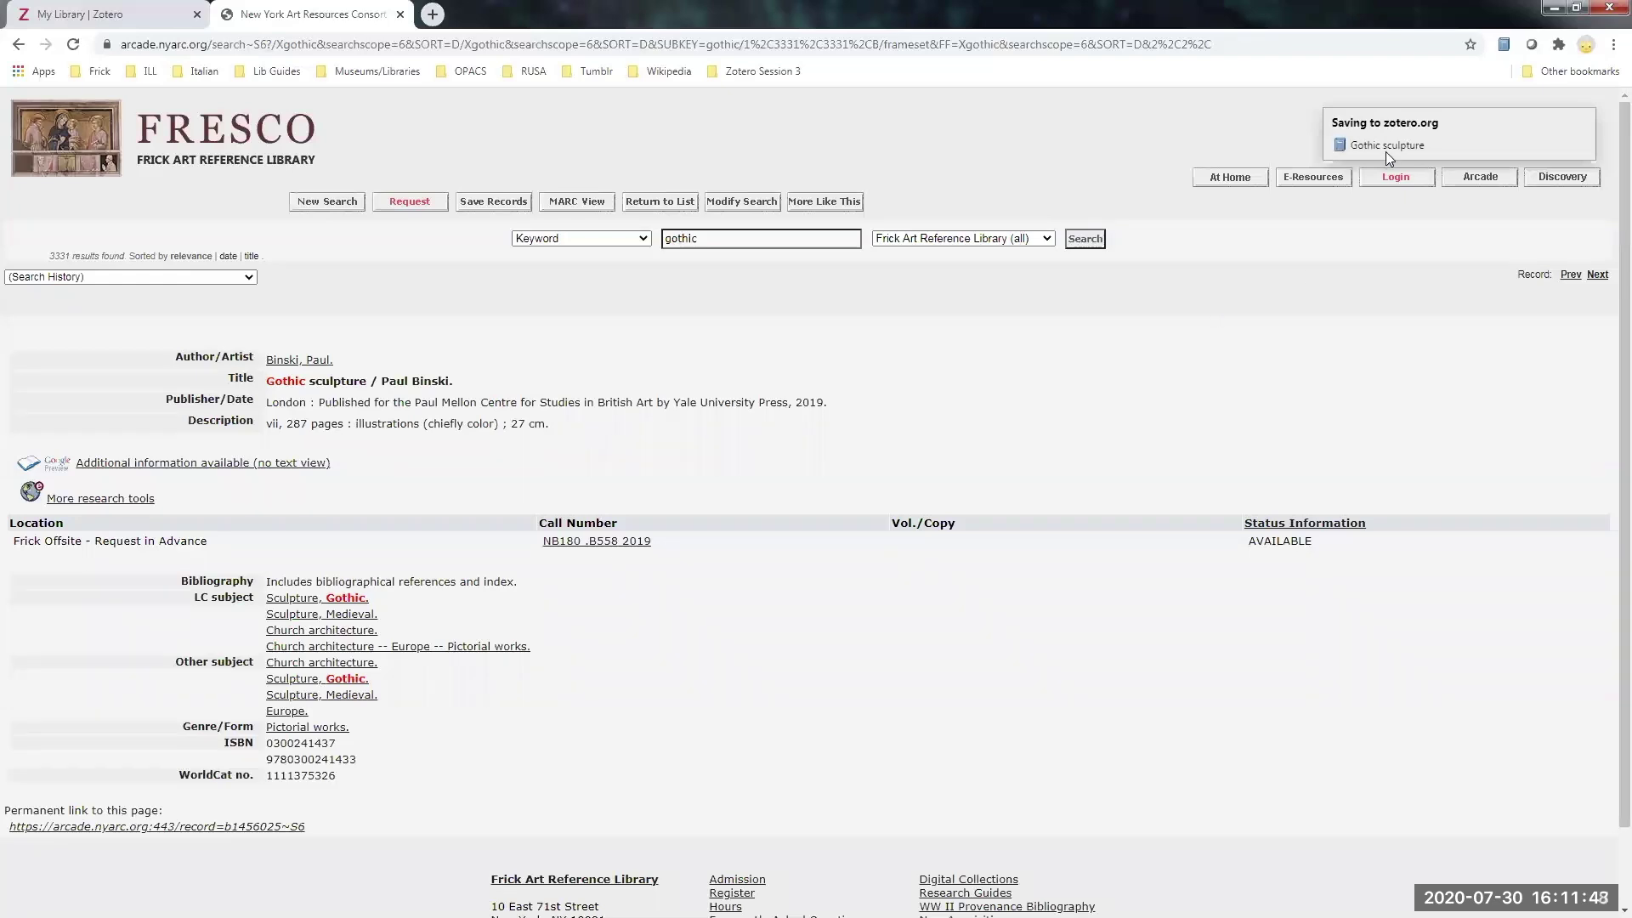
pyautogui.click(128, 15)
pyautogui.click(72, 161)
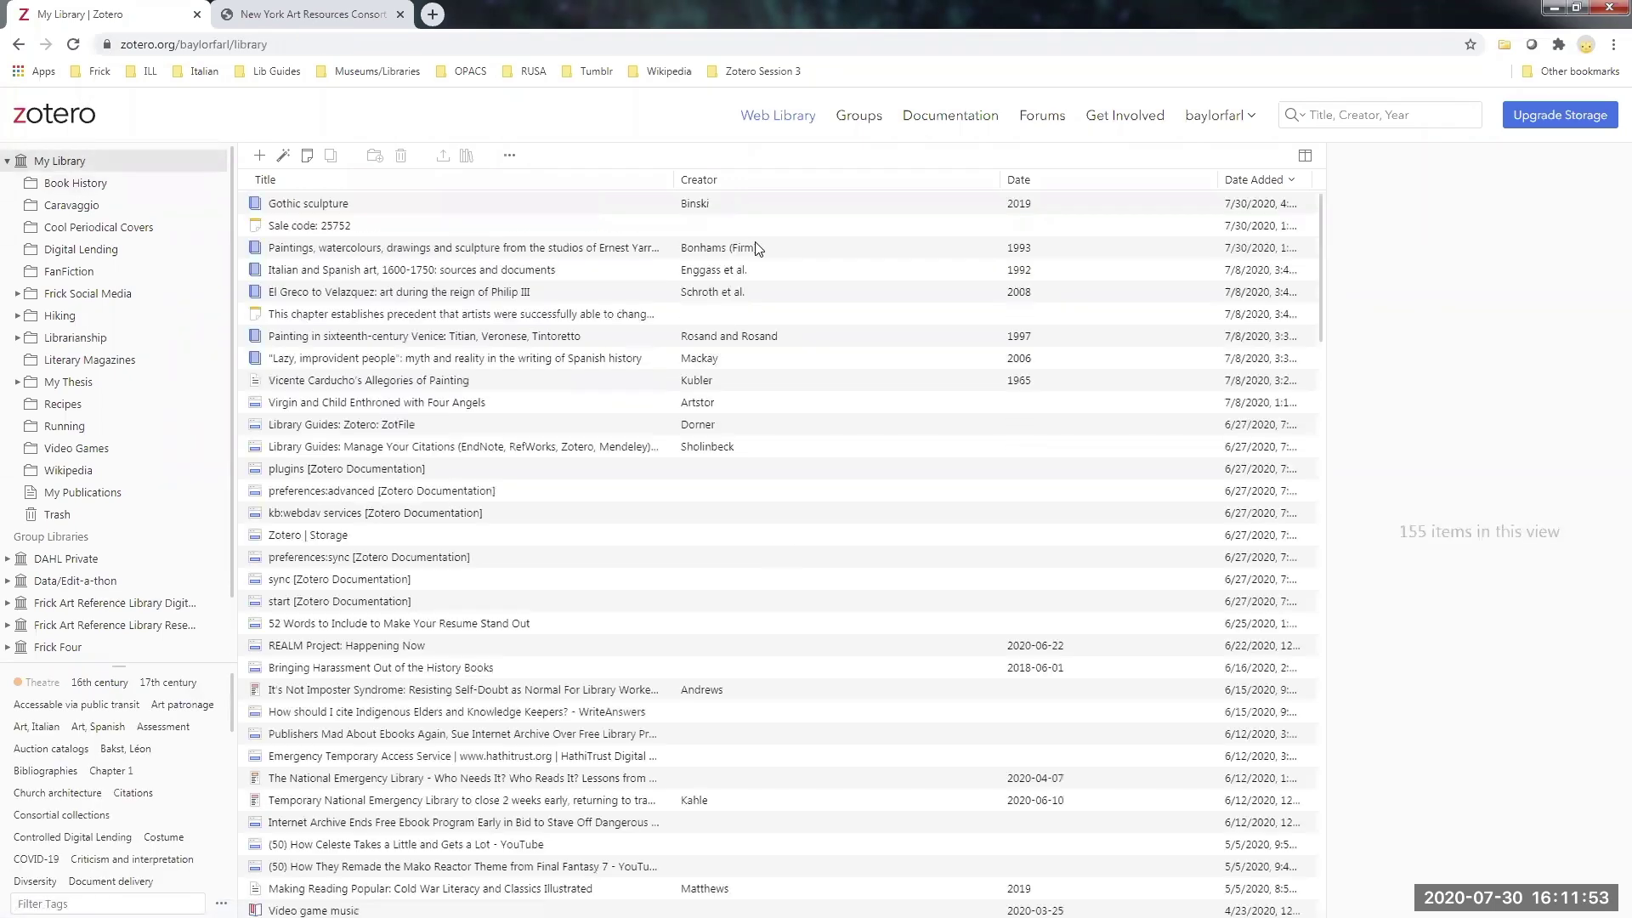
# - Inspect the Gothic sculpture item's details, then advance the slideshow to 'What is the Difference?'
pyautogui.click(393, 205)
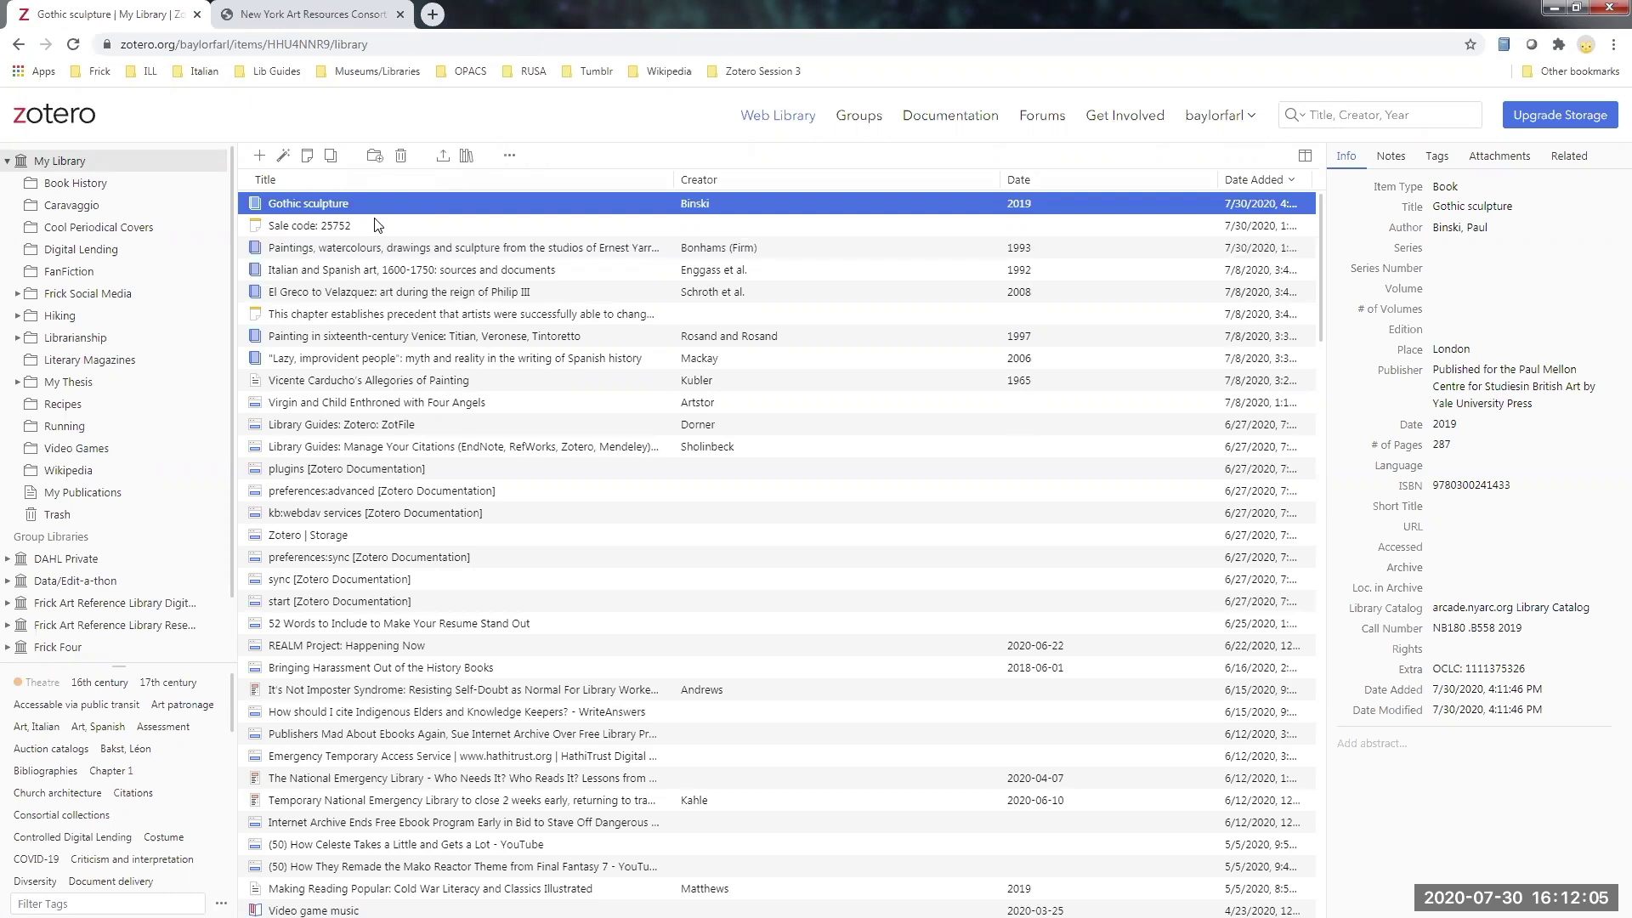
pyautogui.hotkey('alt', 'Tab')
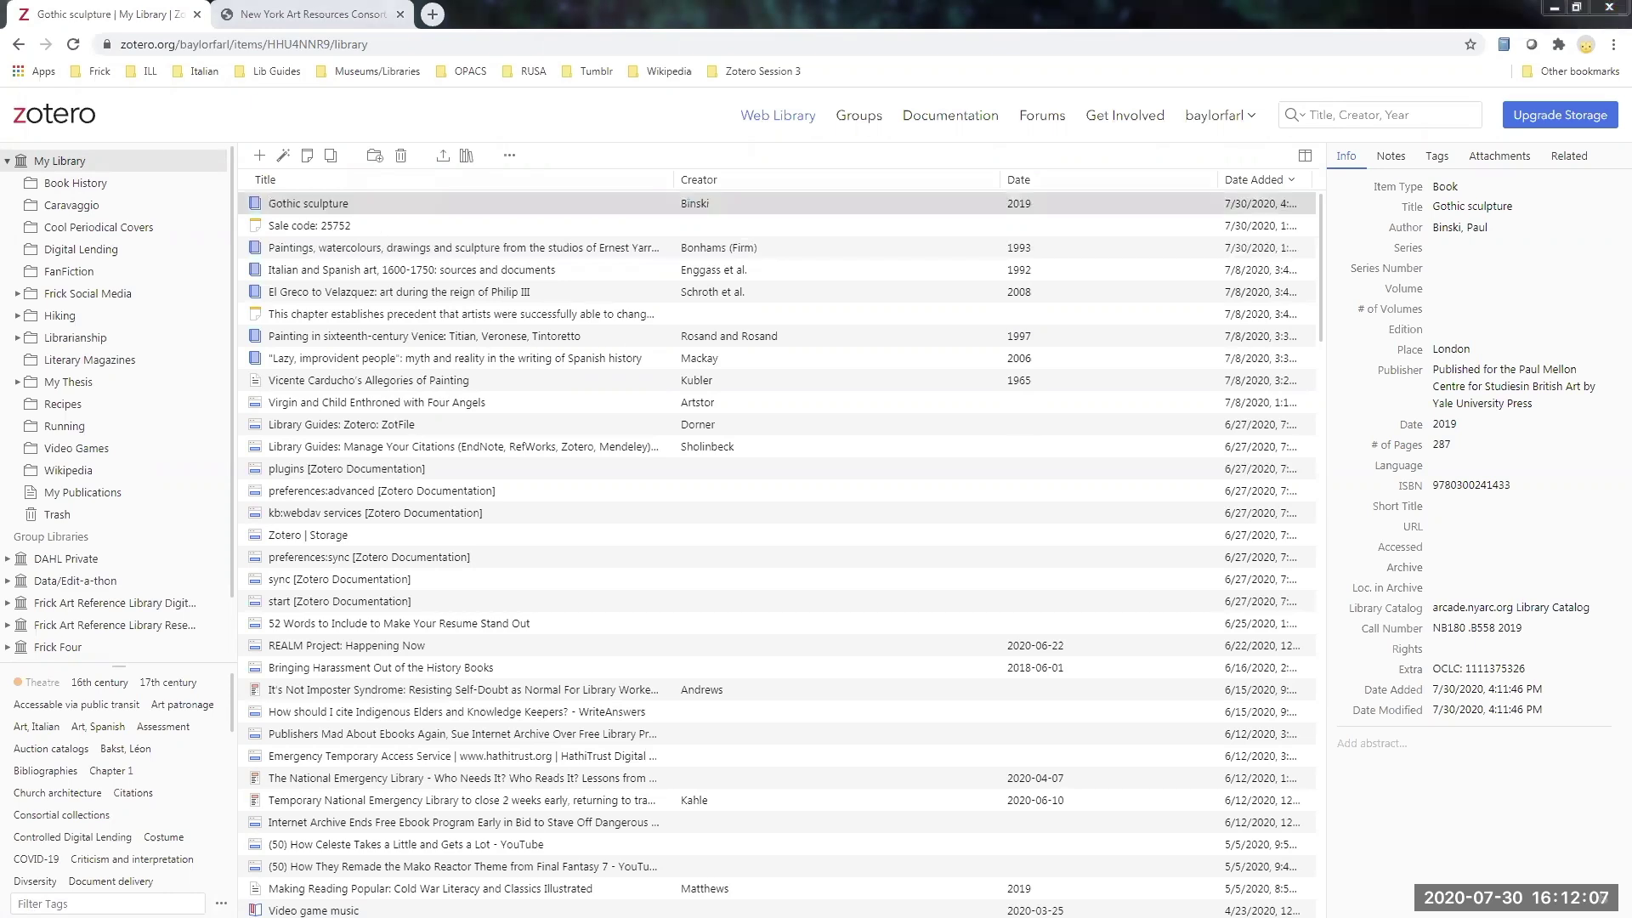
pyautogui.hotkey('alt', 'Tab')
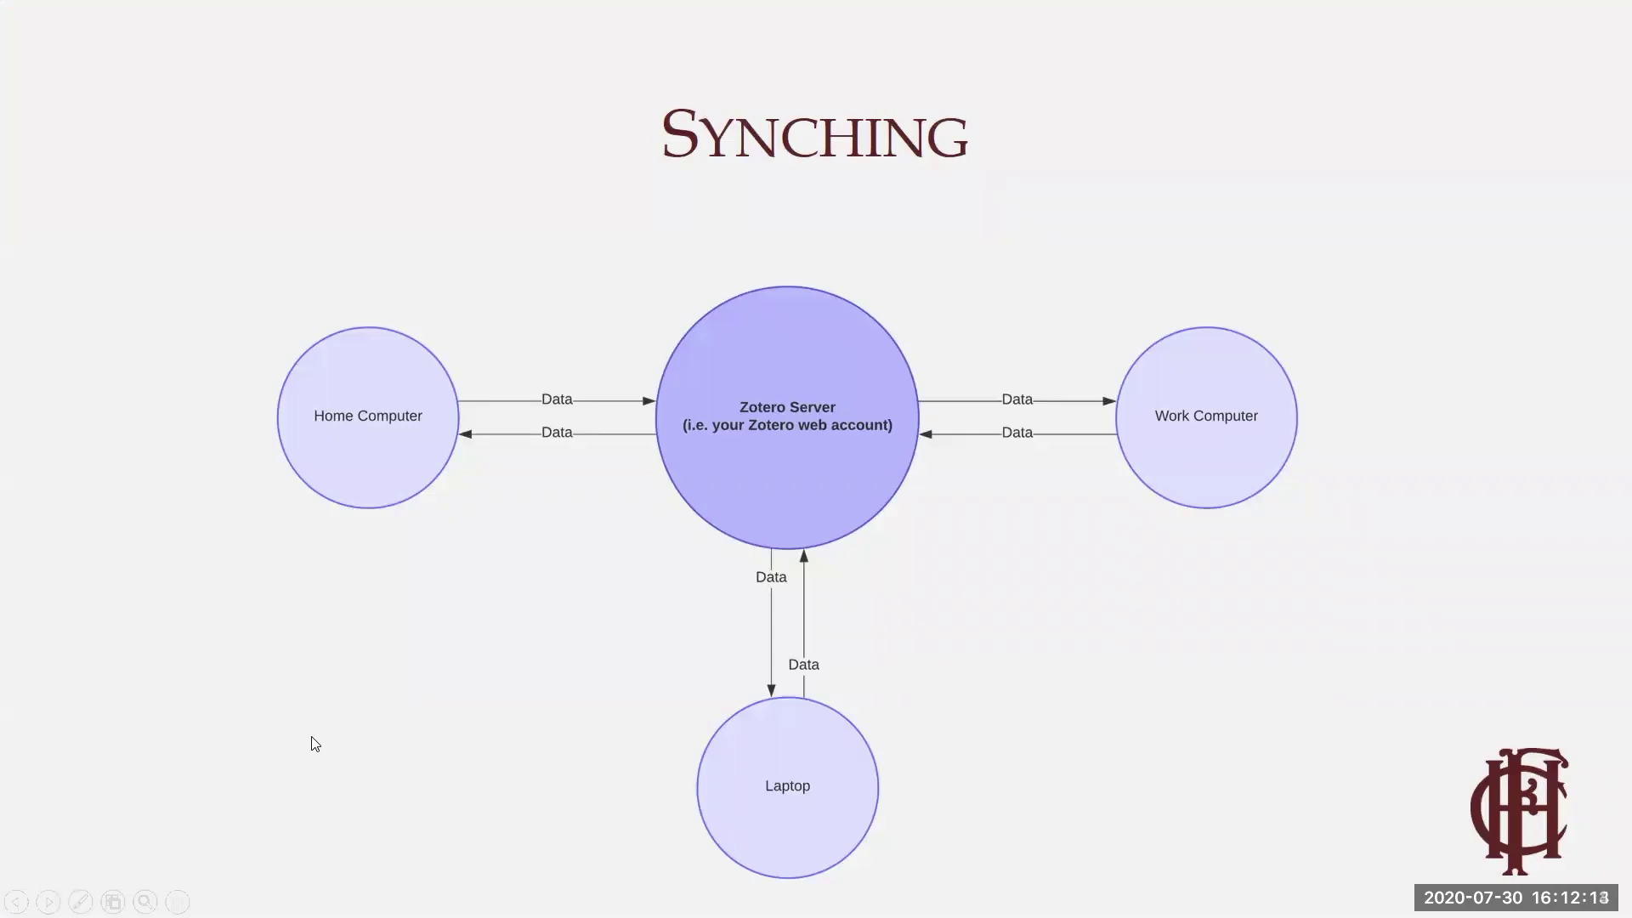
pyautogui.press('Right')
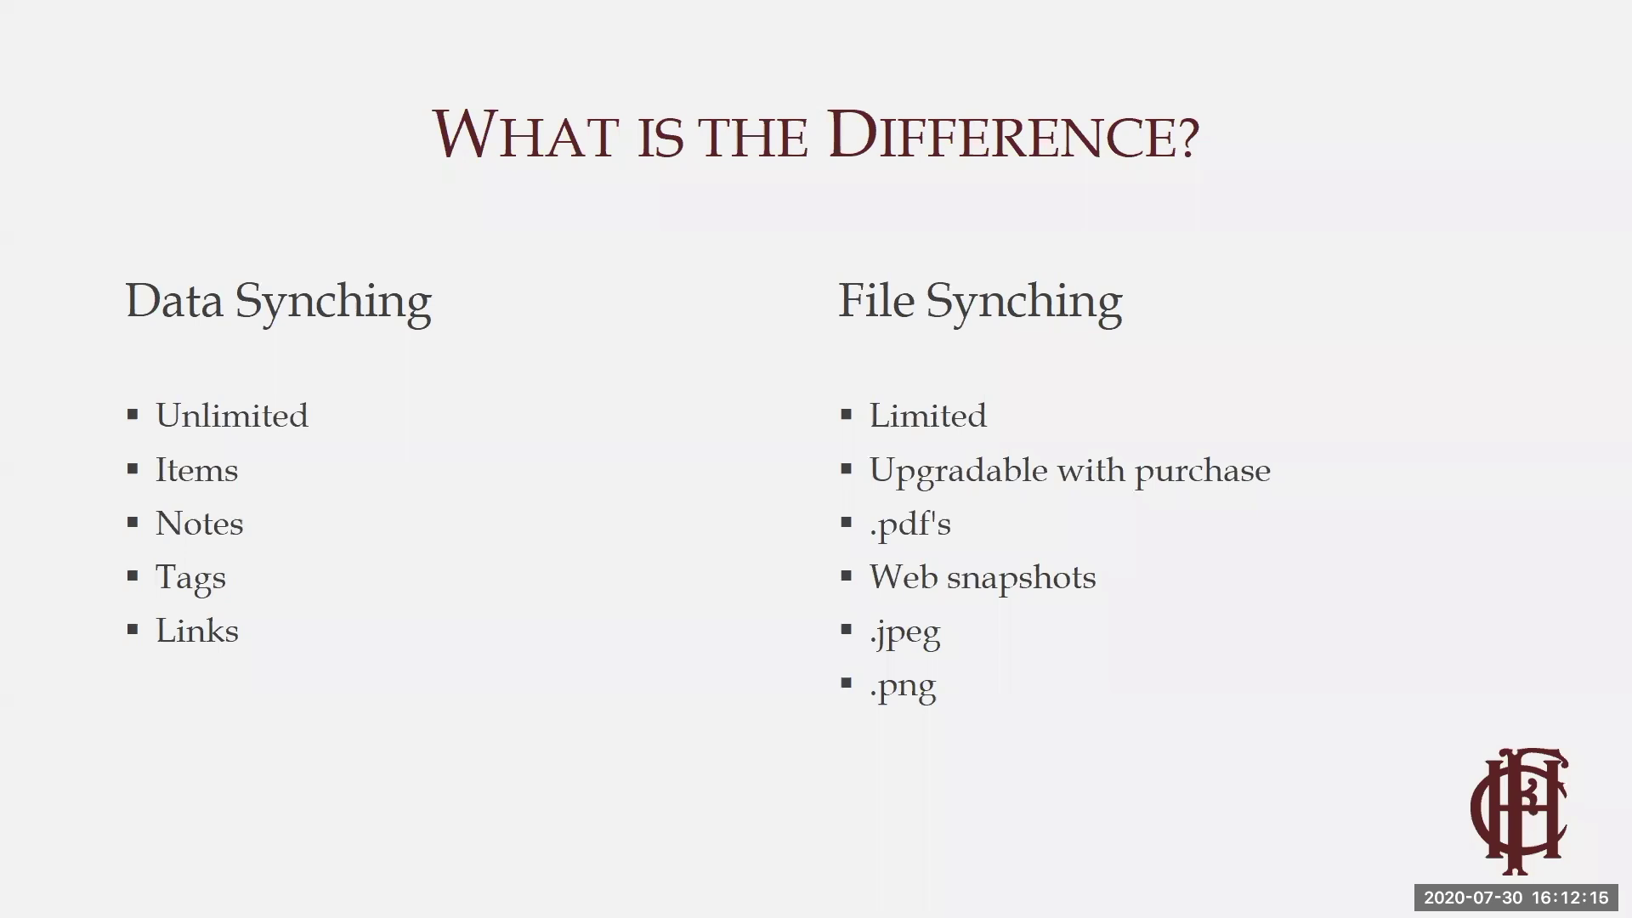
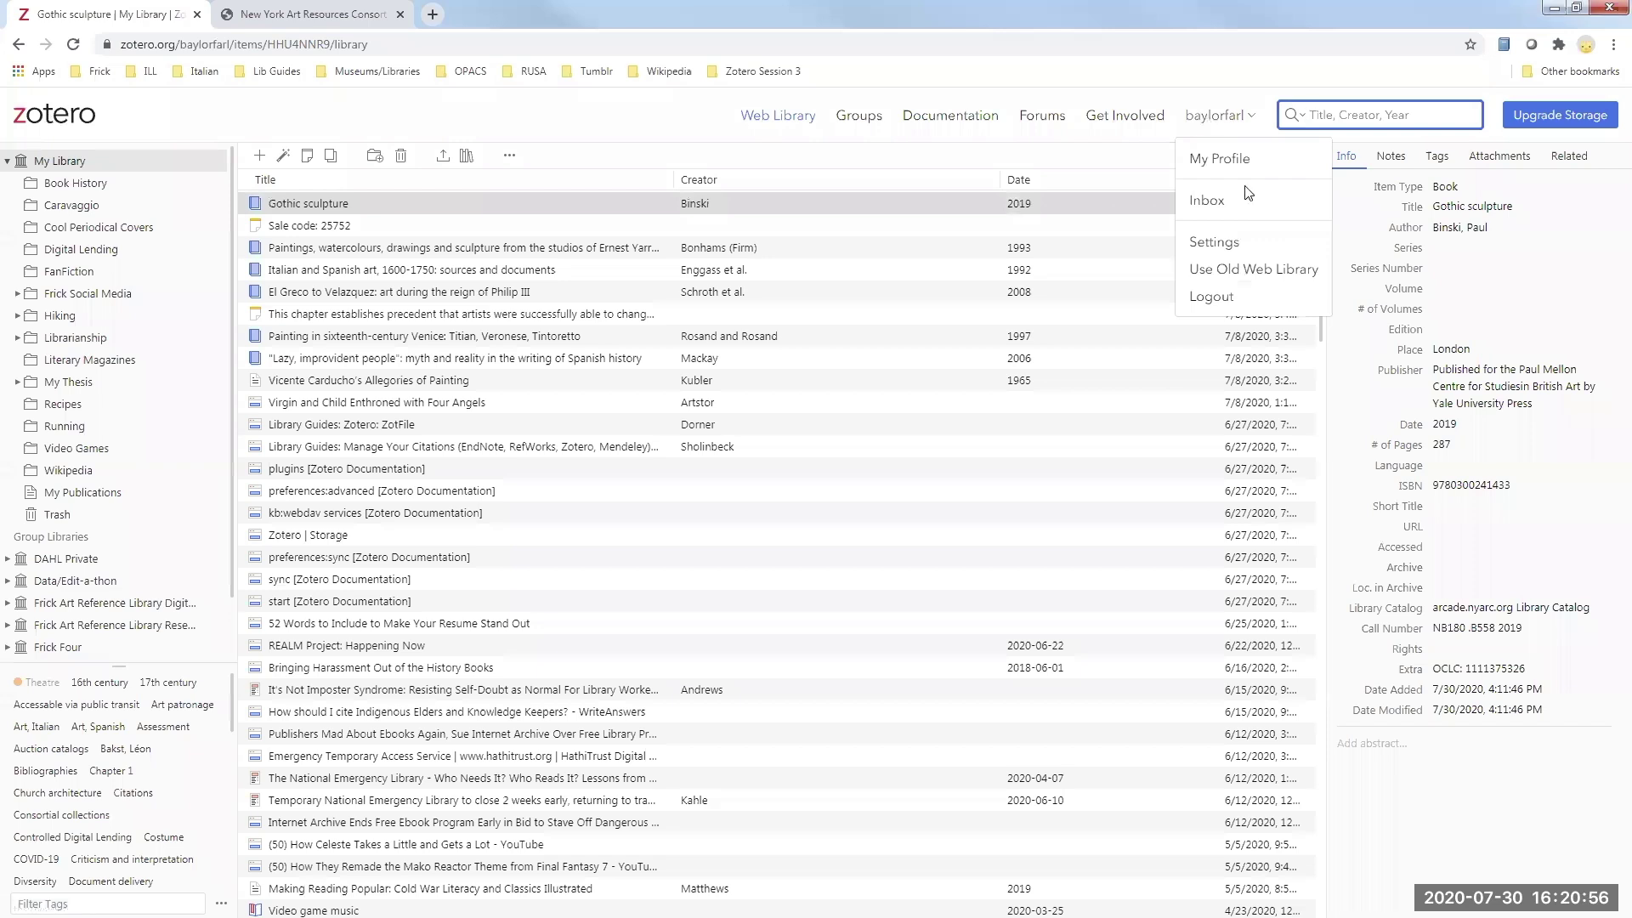
# - Log out, sign in with the second account's credentials, and return to the zotero.org home page
pyautogui.click(1243, 295)
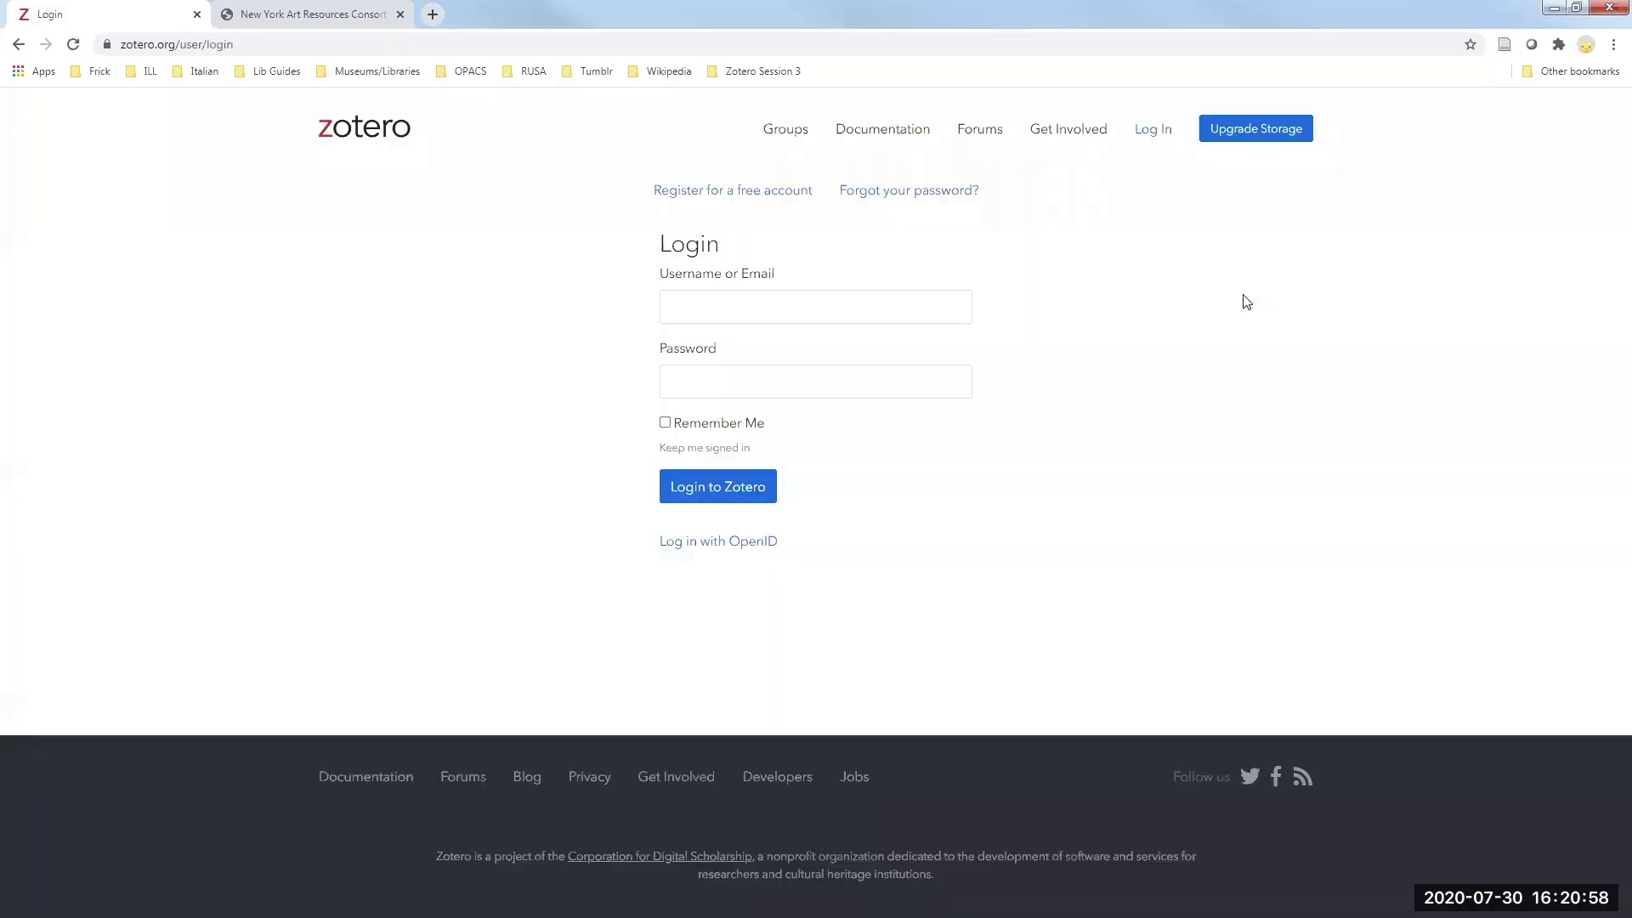
pyautogui.click(885, 295)
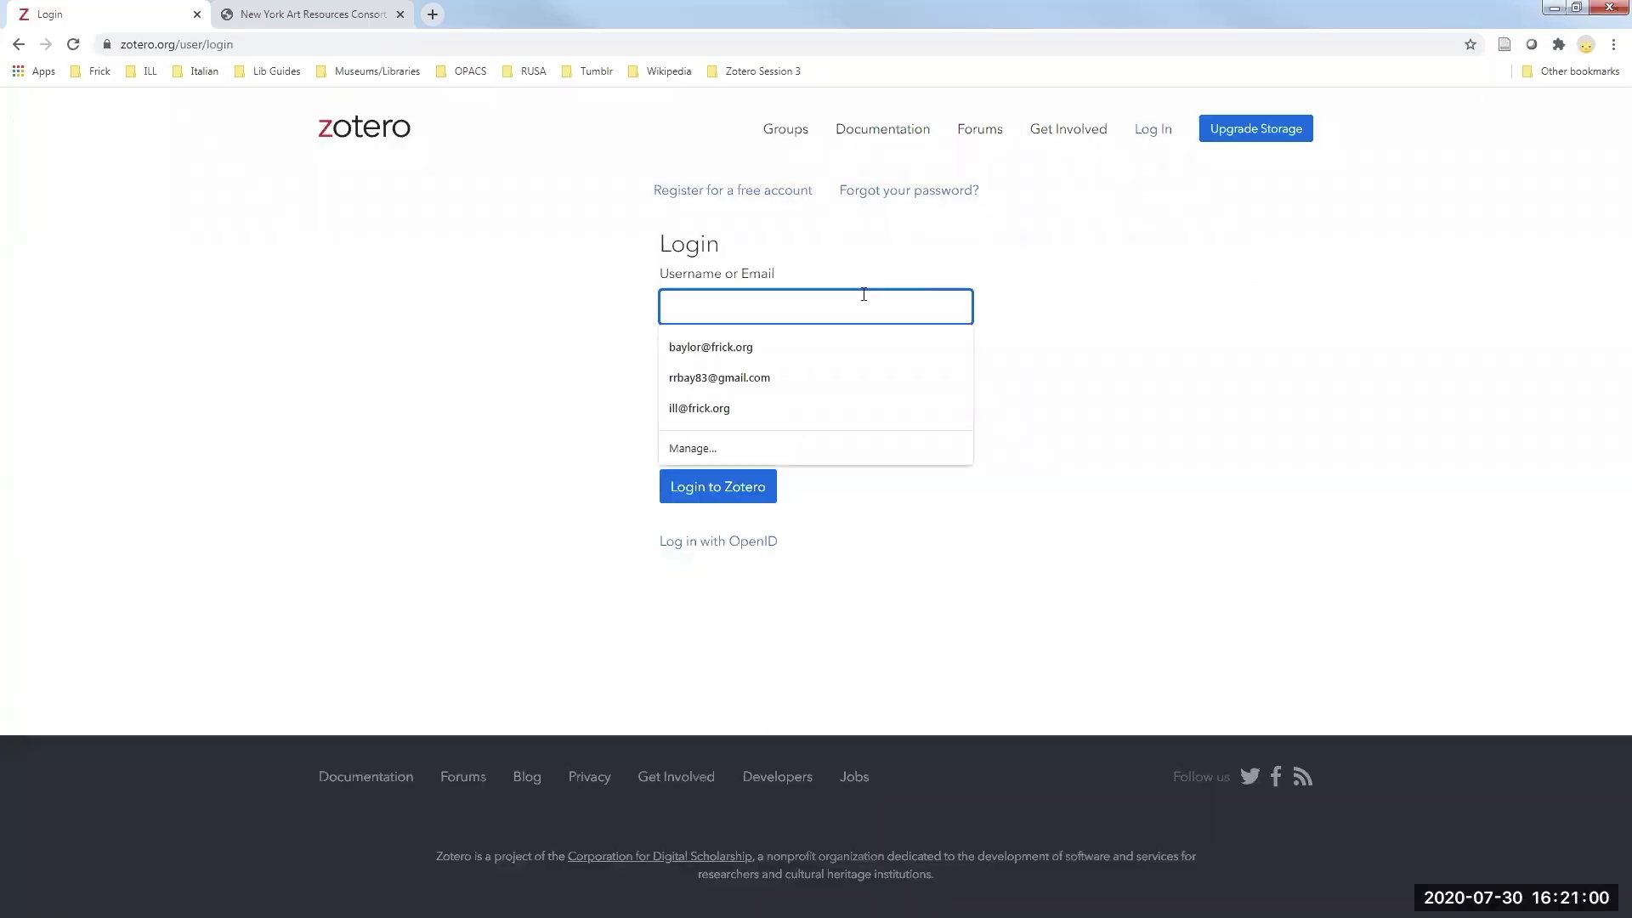
pyautogui.click(744, 377)
pyautogui.click(743, 381)
pyautogui.write('•••••••••')
pyautogui.press('Return')
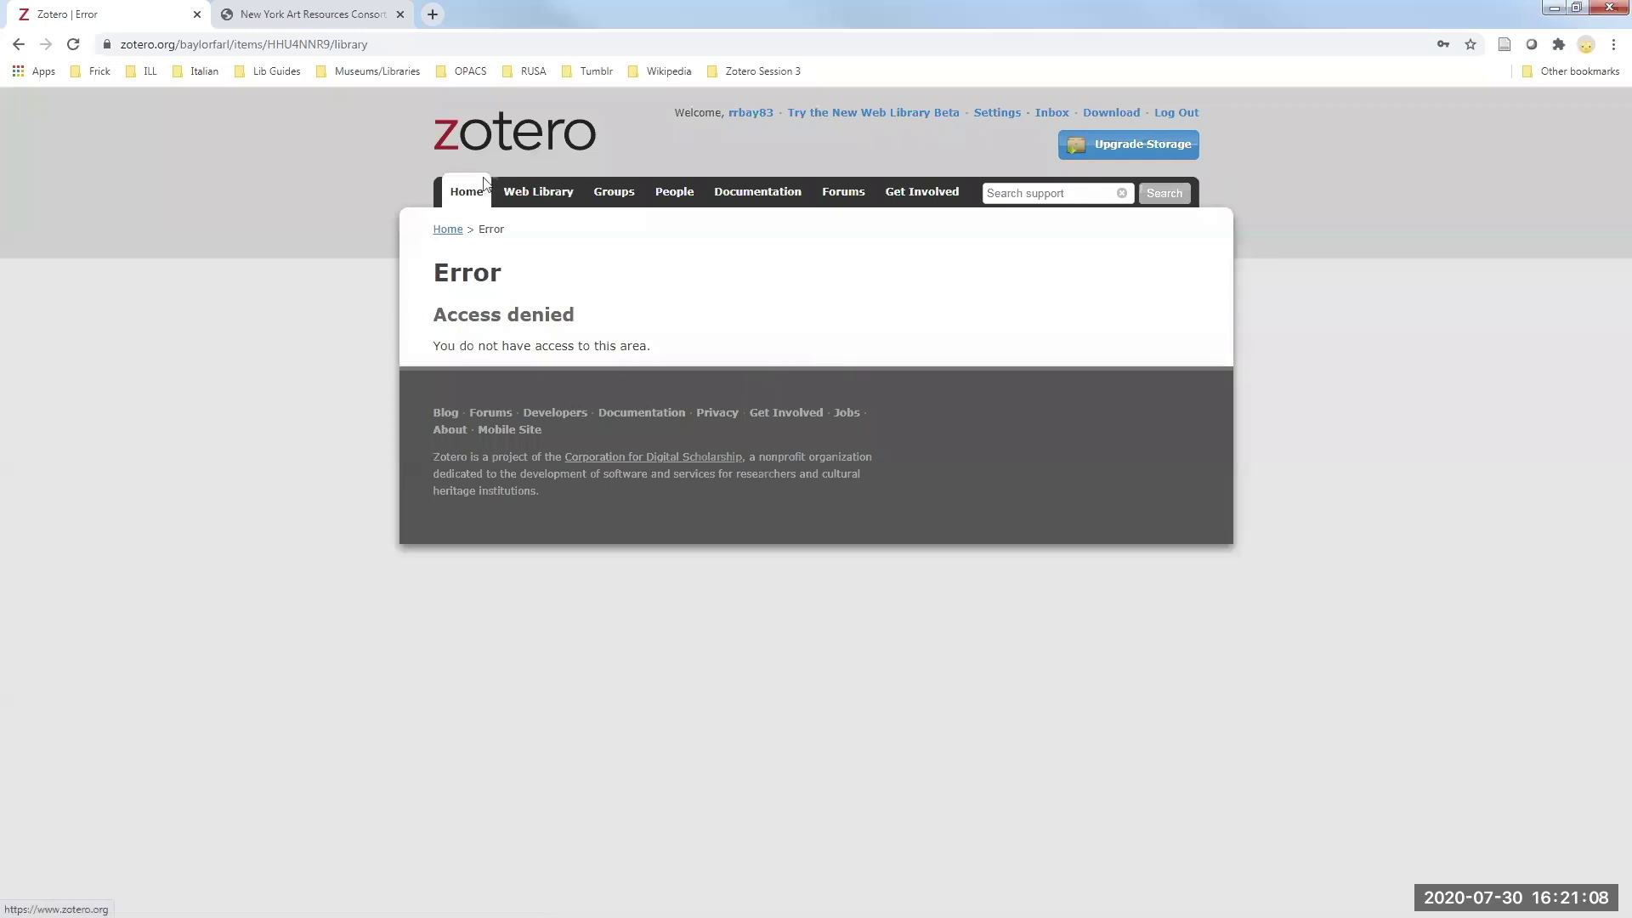
pyautogui.click(551, 200)
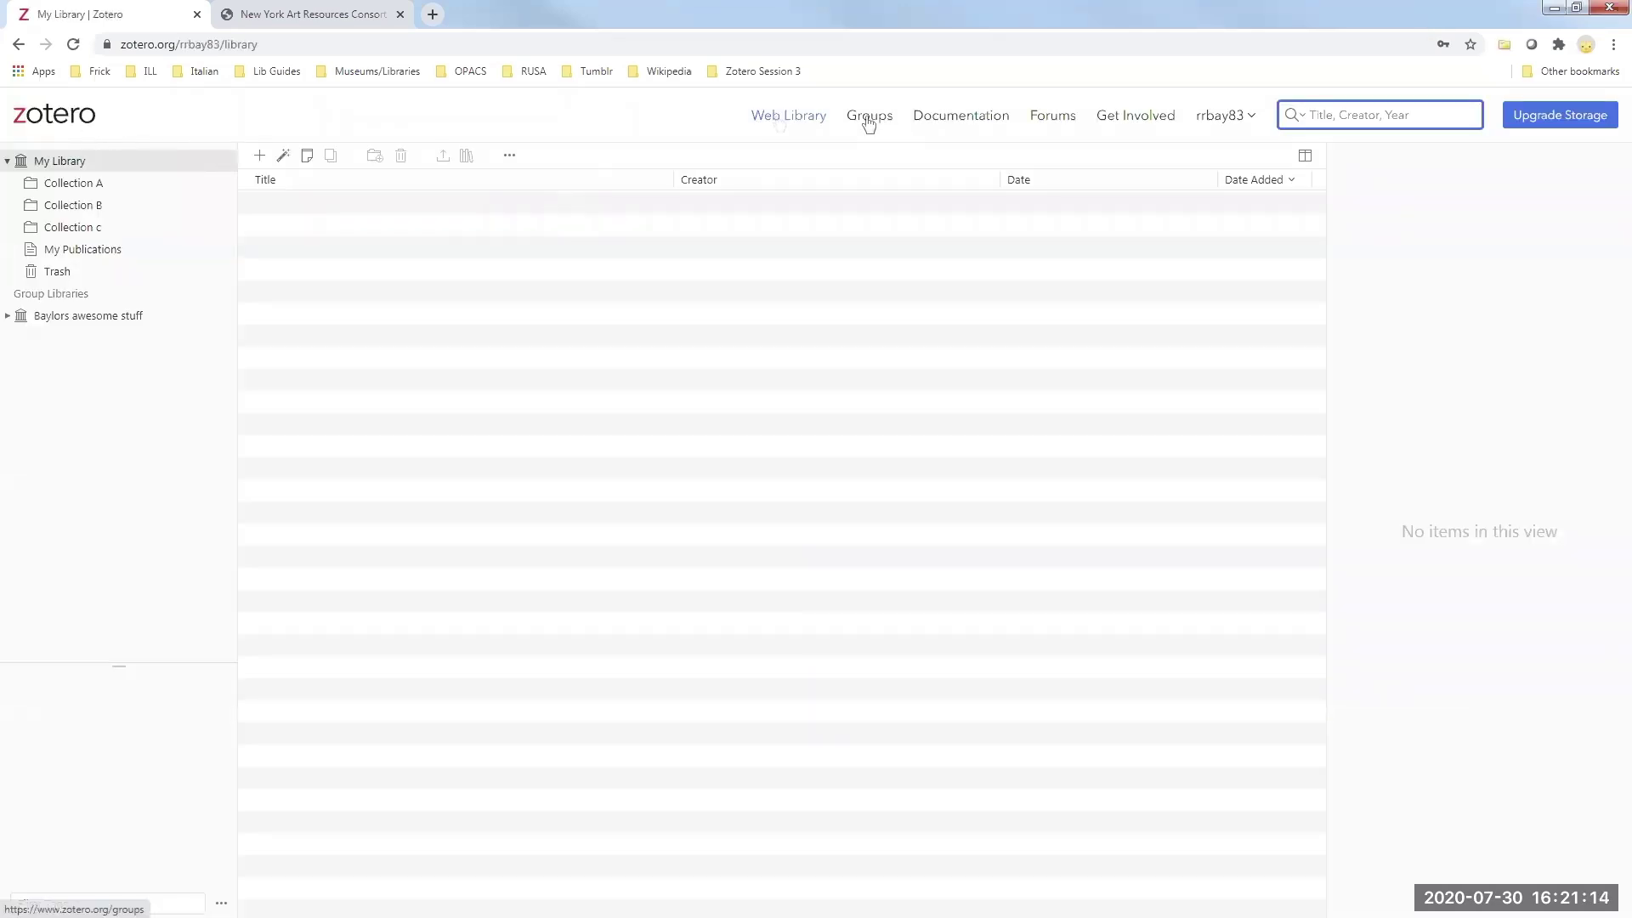
pyautogui.click(65, 124)
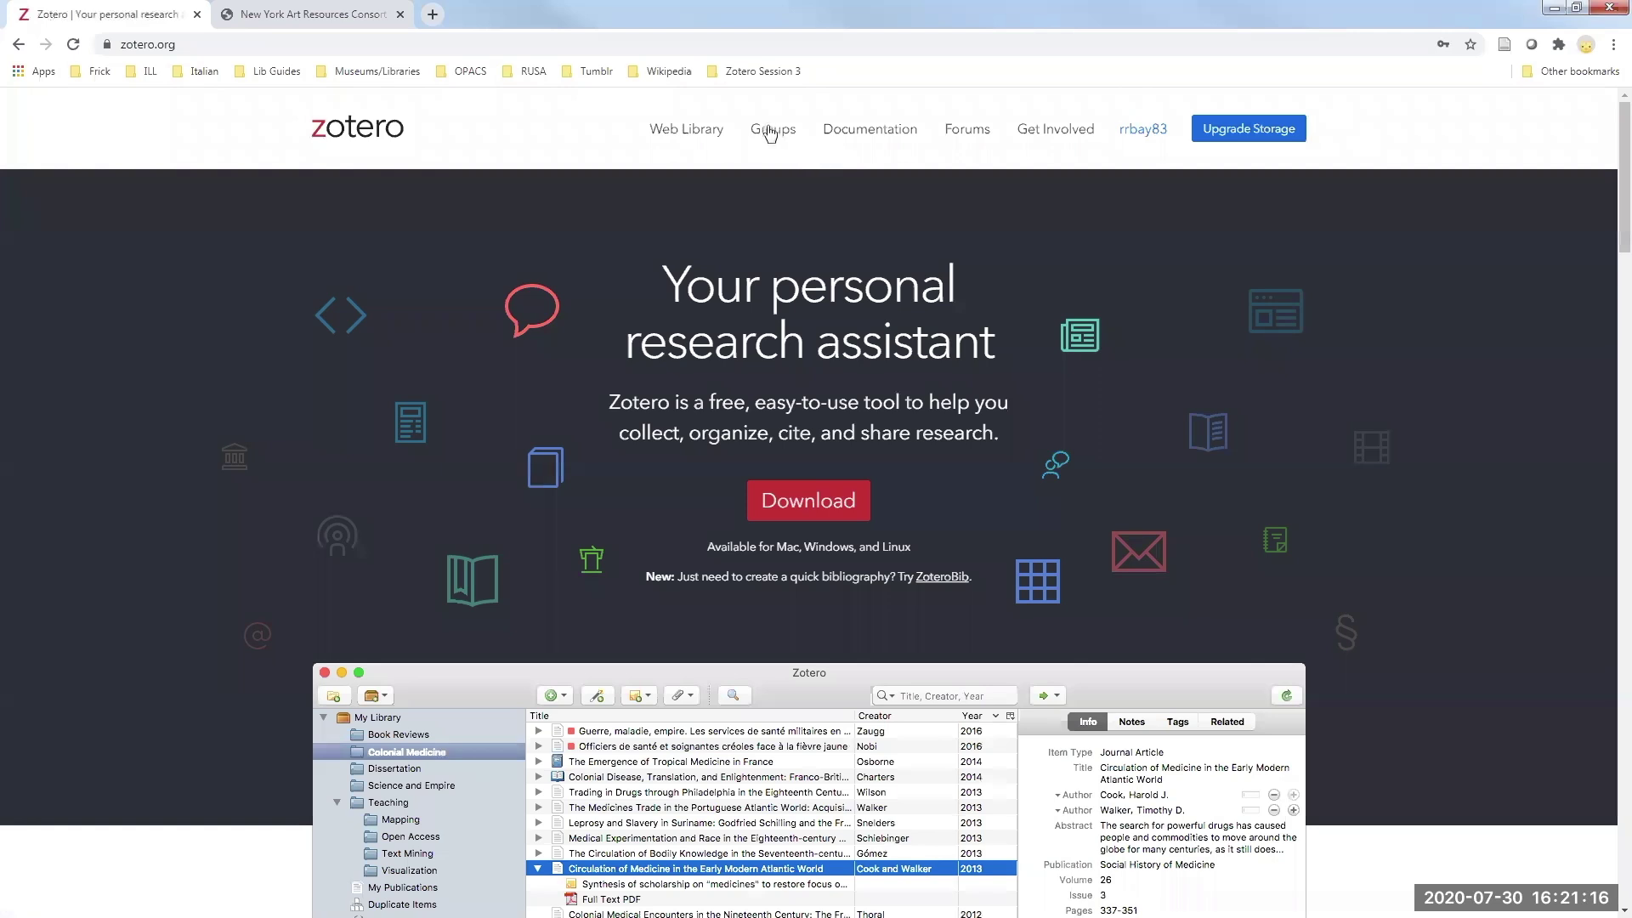
# - Go to the account's Groups page and start creating a new group
pyautogui.click(773, 135)
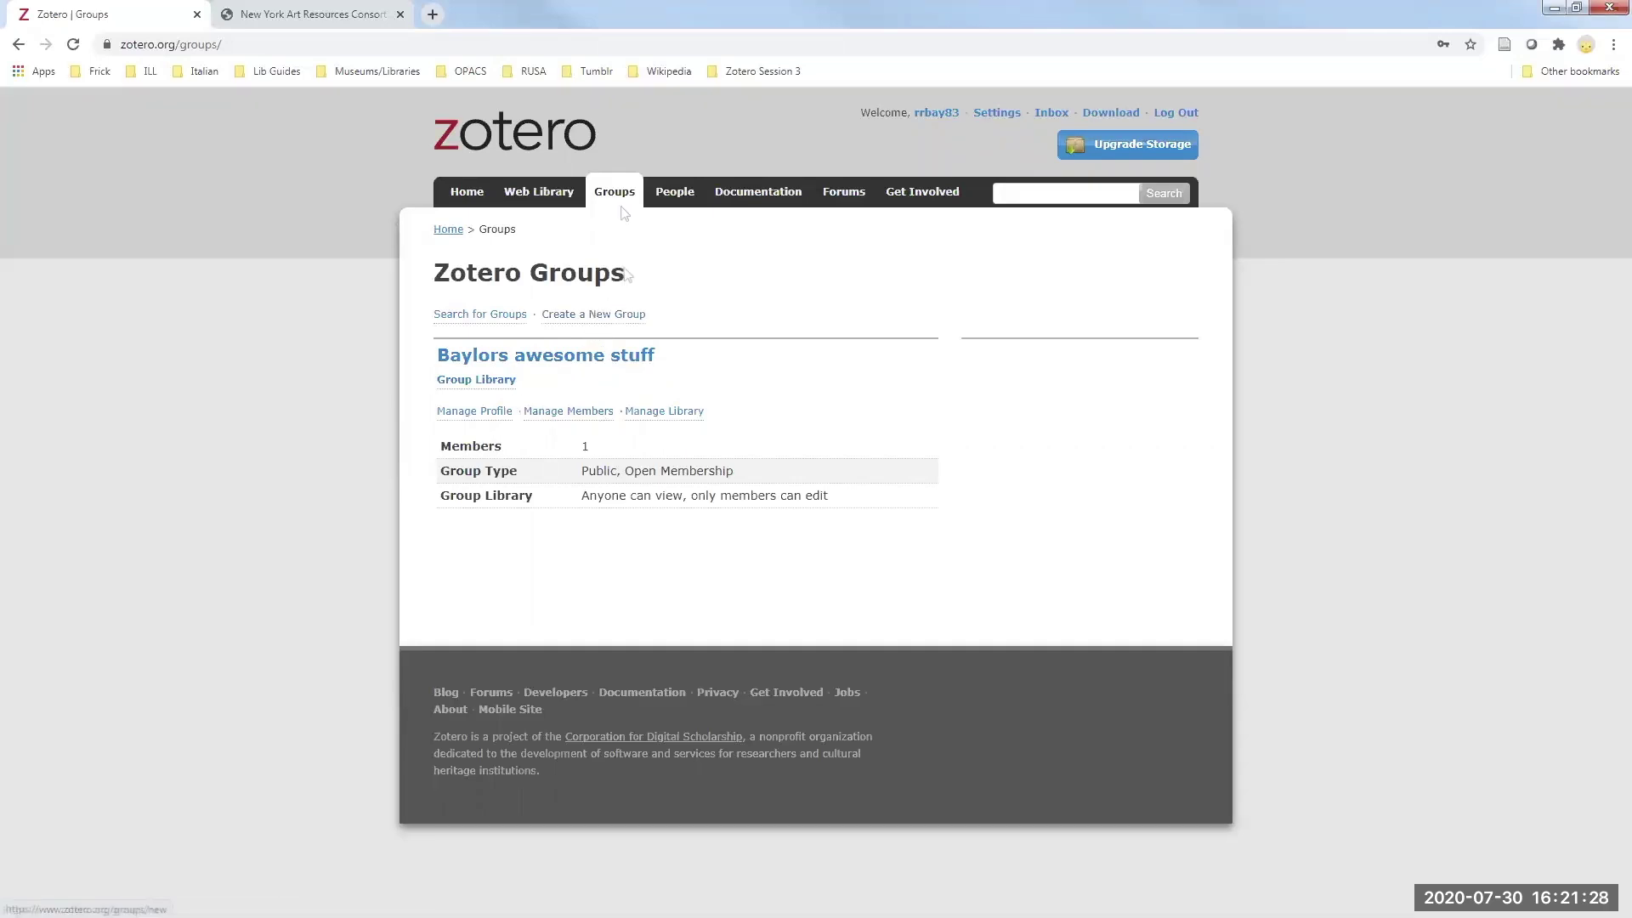
pyautogui.click(603, 316)
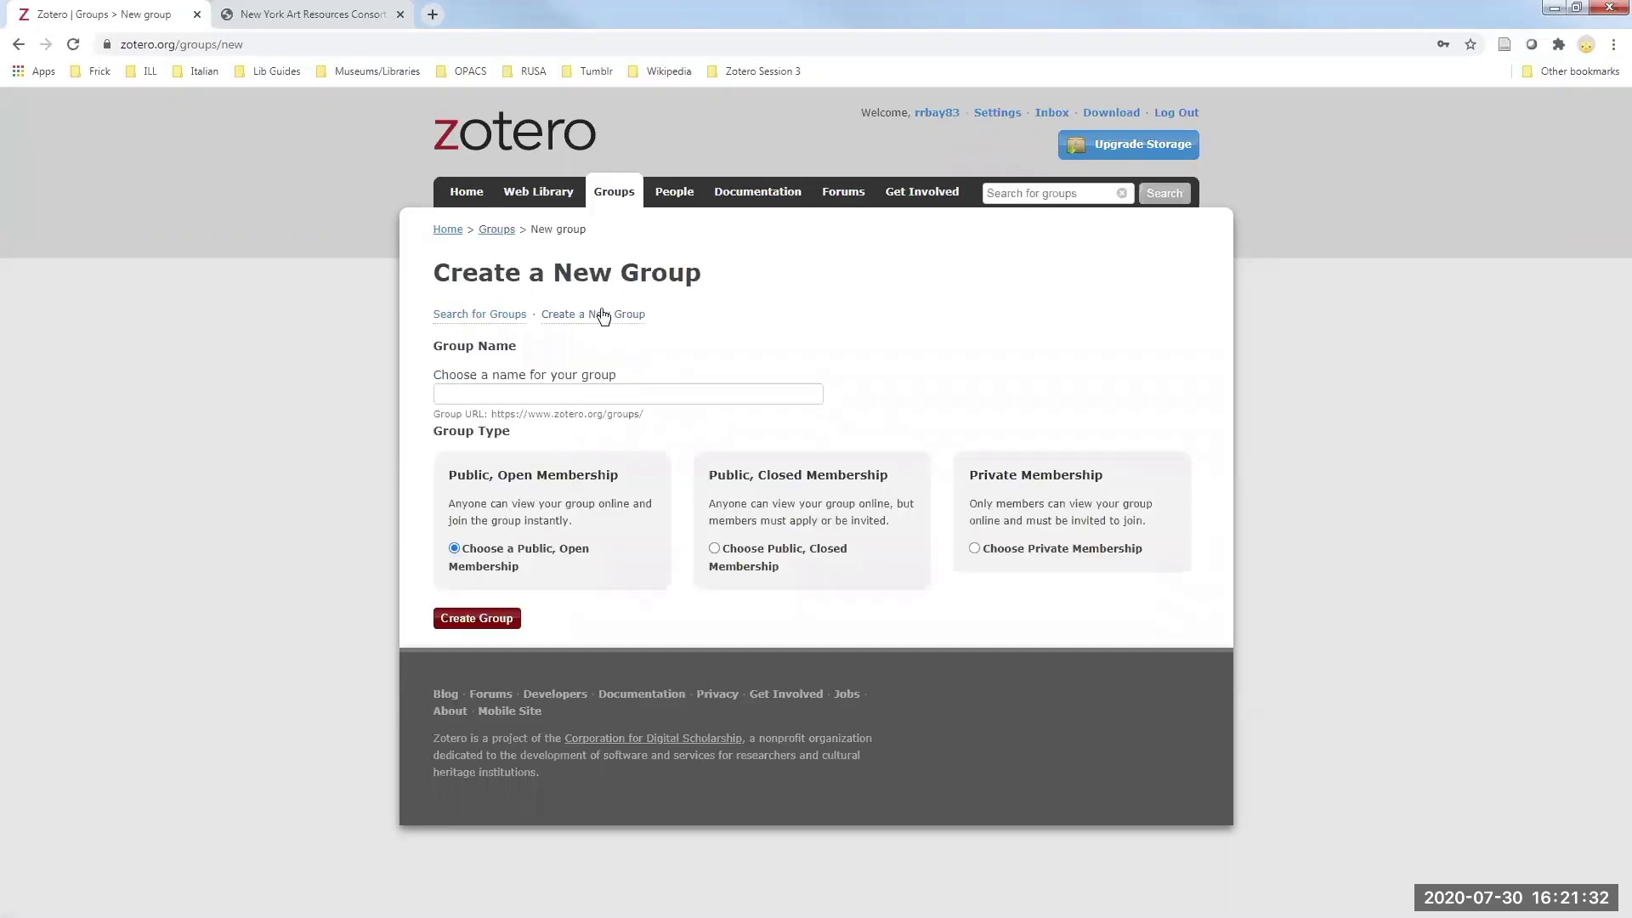
# - Name the new group 'Session 4 practice', leaving Public, Open Membership selected
pyautogui.click(683, 393)
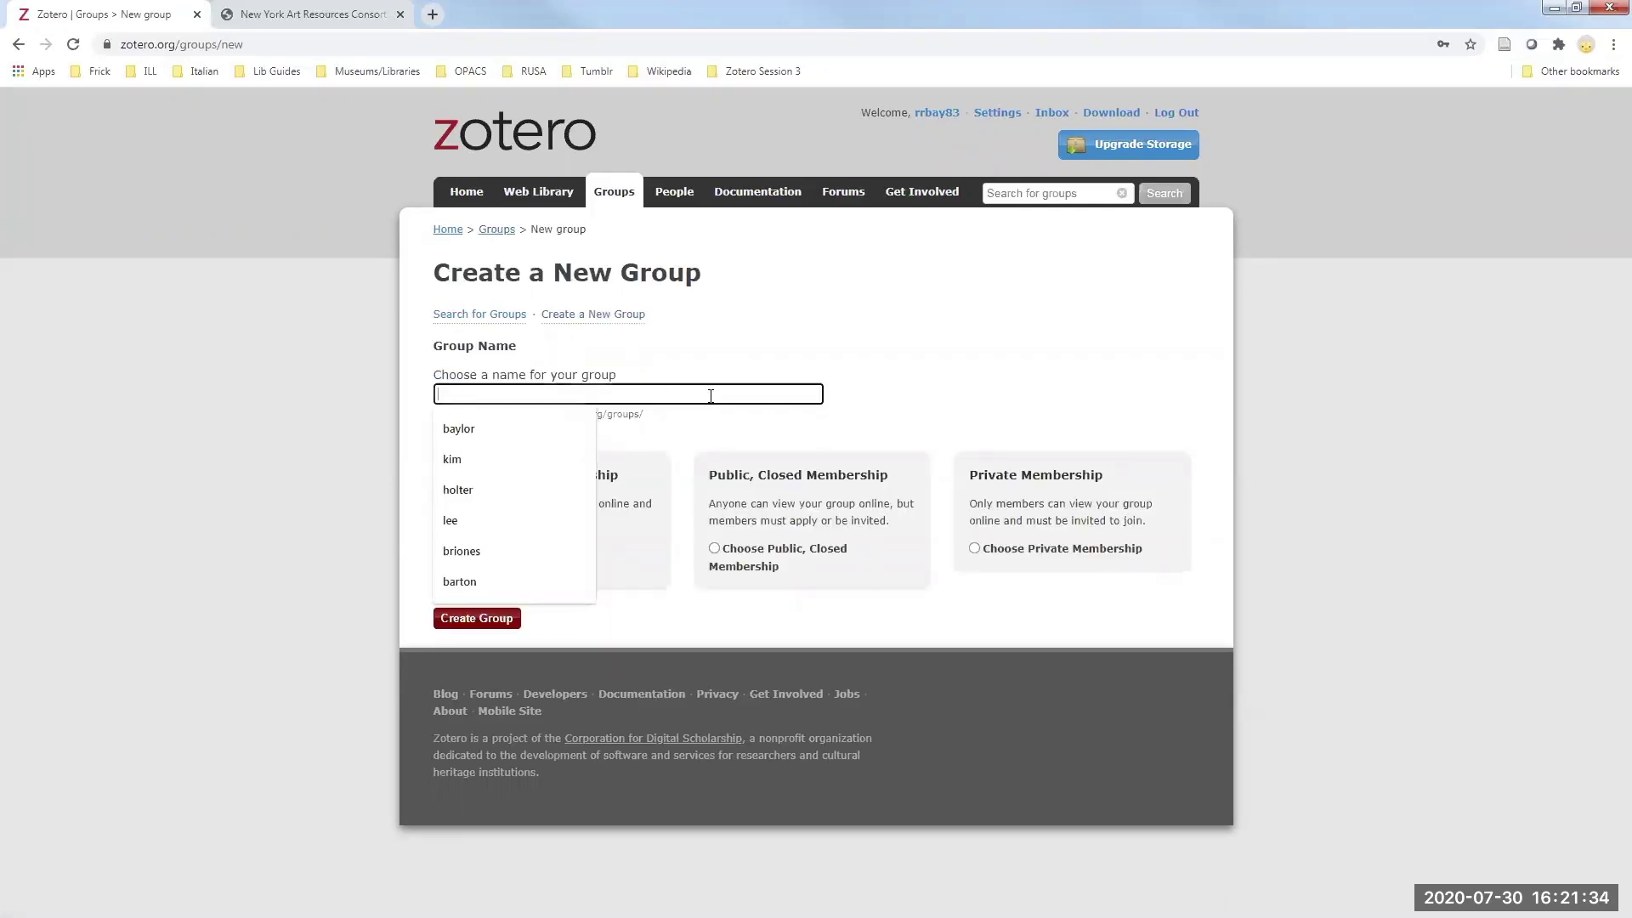
pyautogui.write('S')
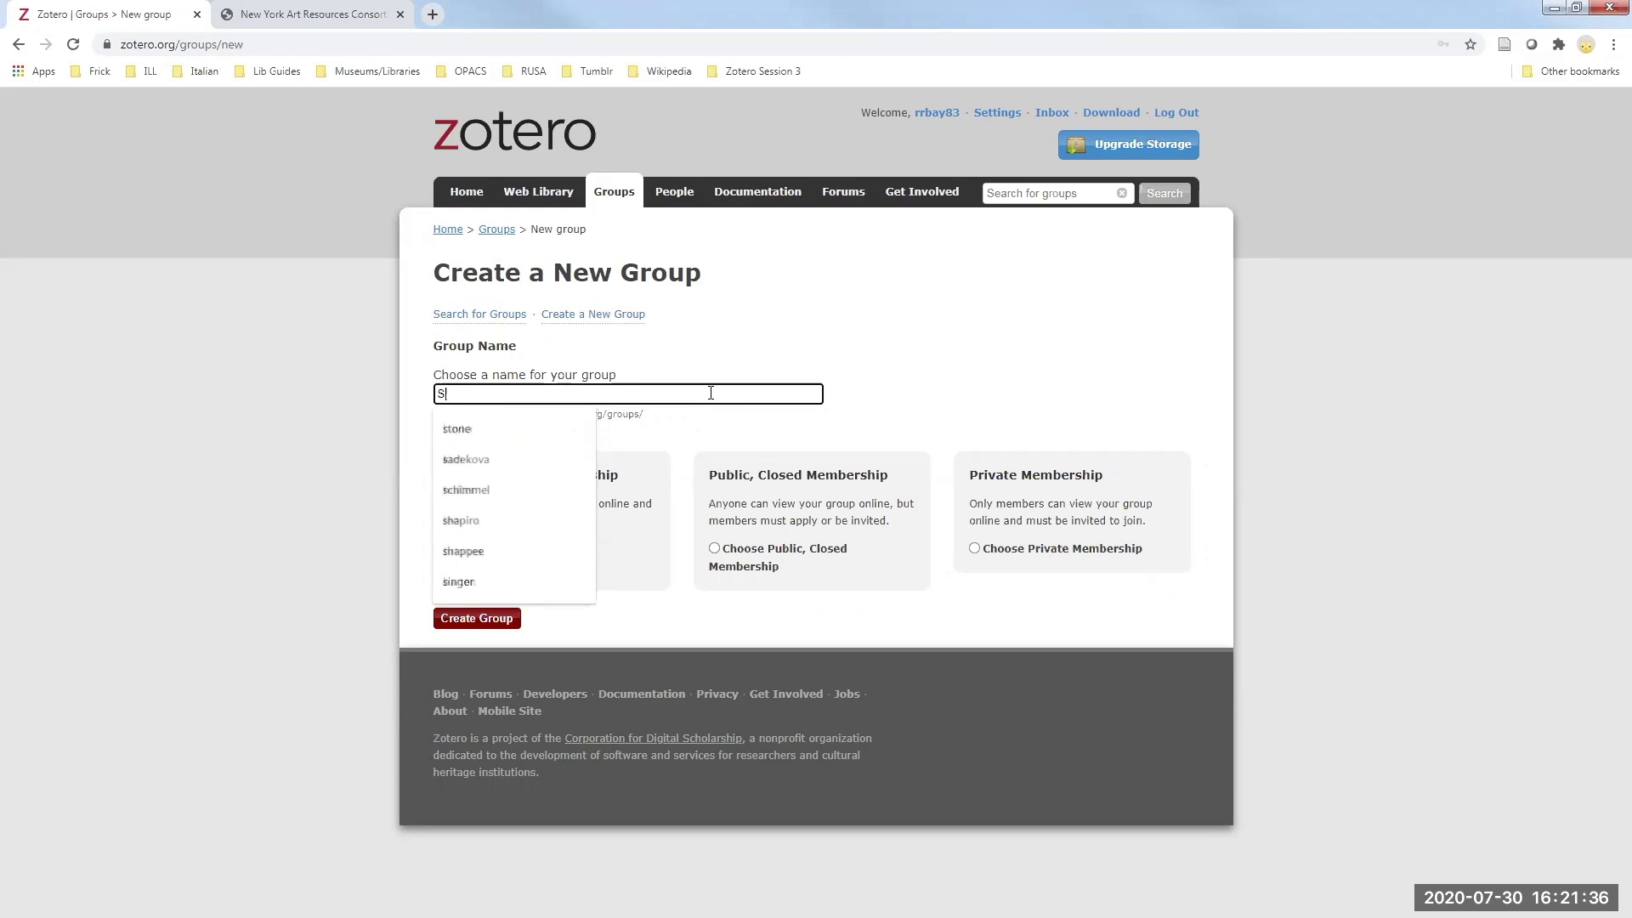
pyautogui.write('ession 4 practice')
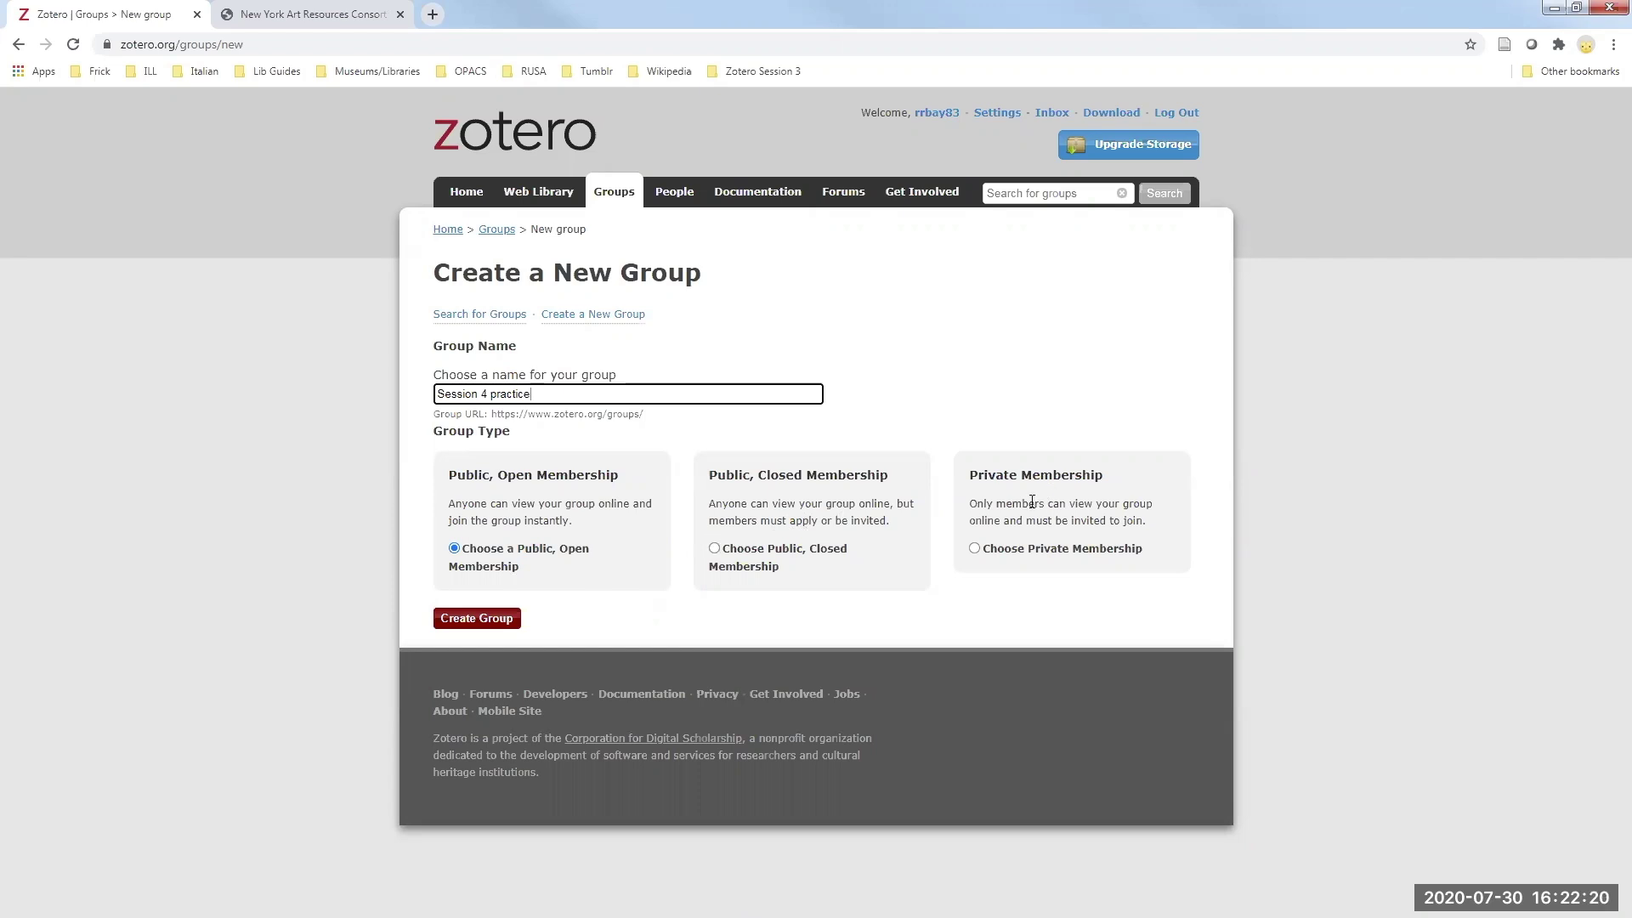
# - Create the Session 4 practice group, review its settings page, and return to the Groups list
pyautogui.click(487, 624)
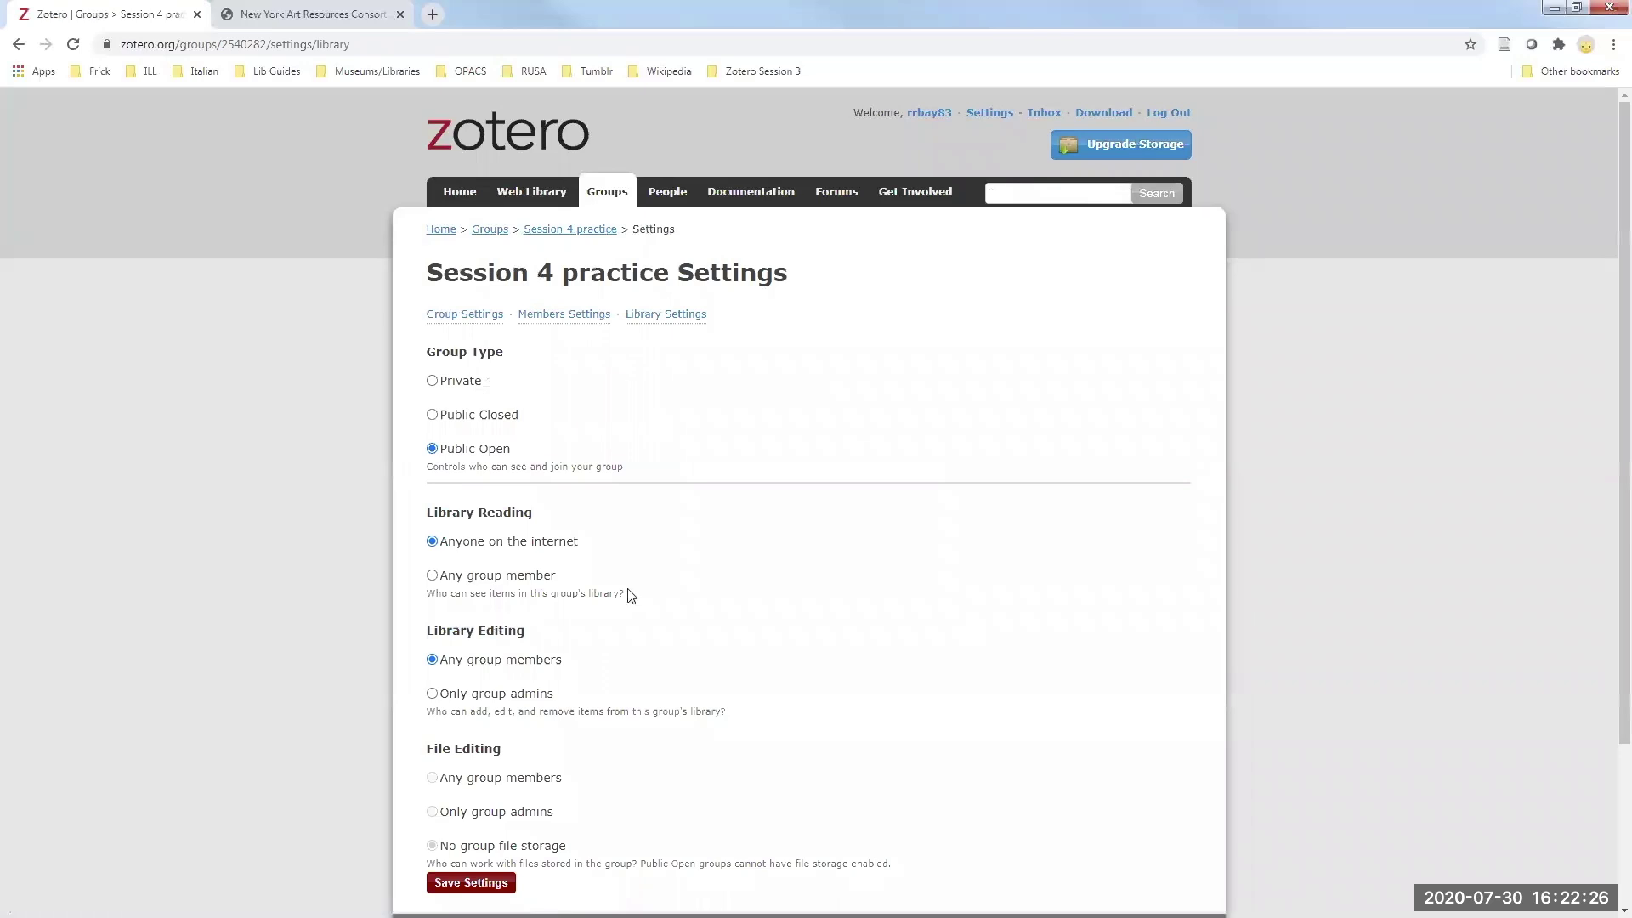
pyautogui.scroll(-2, 676, 585)
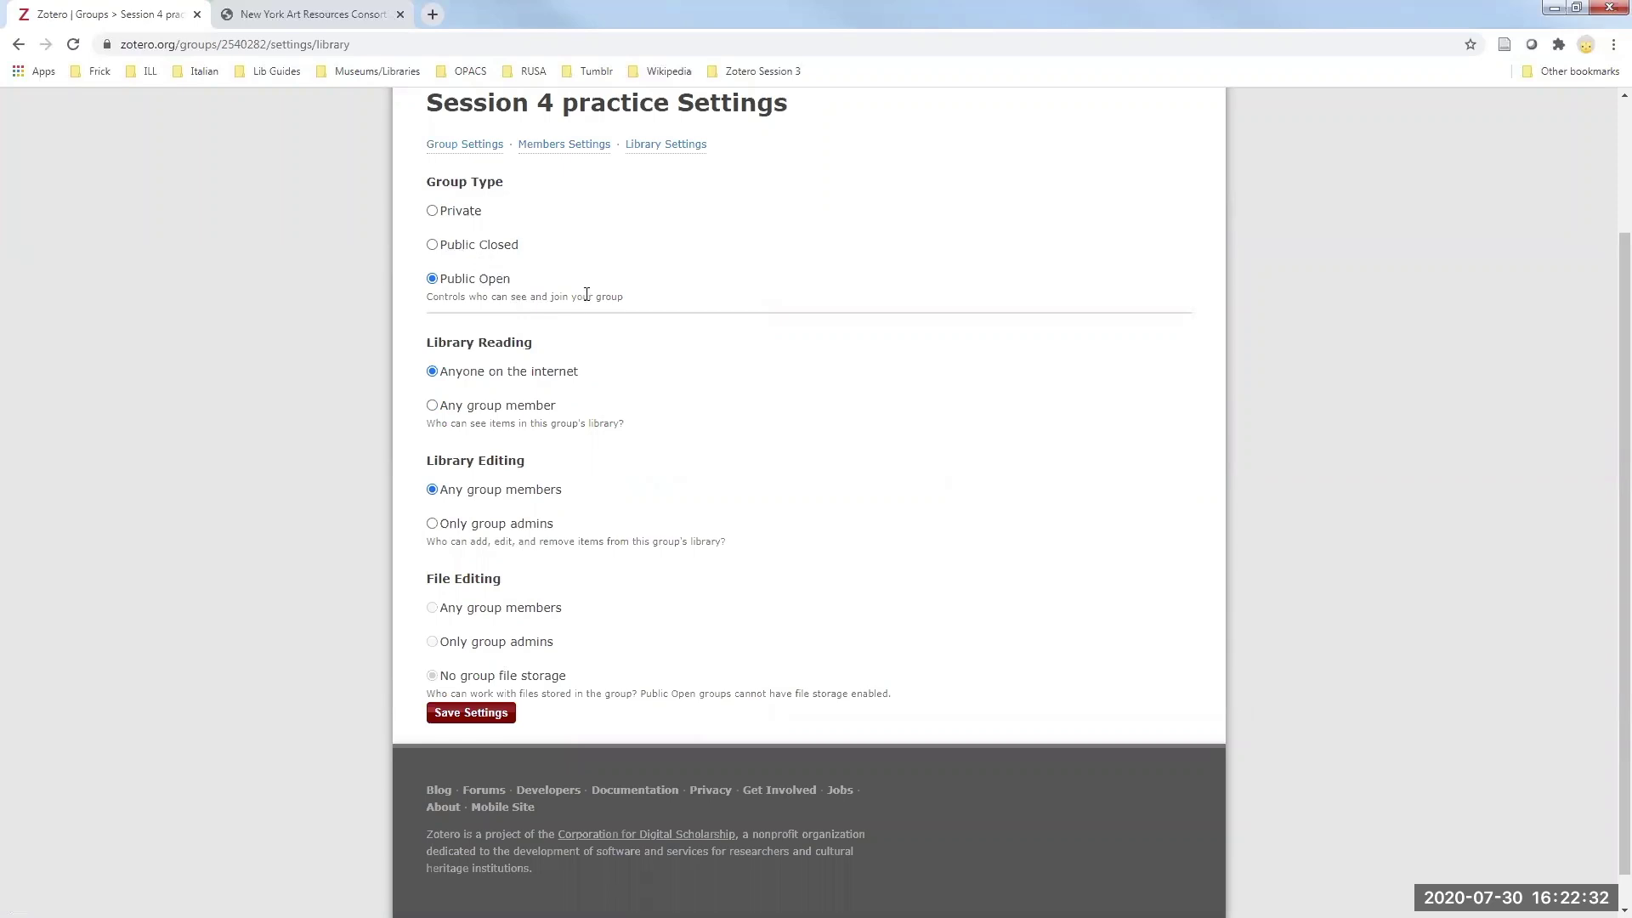
pyautogui.scroll(2, 677, 486)
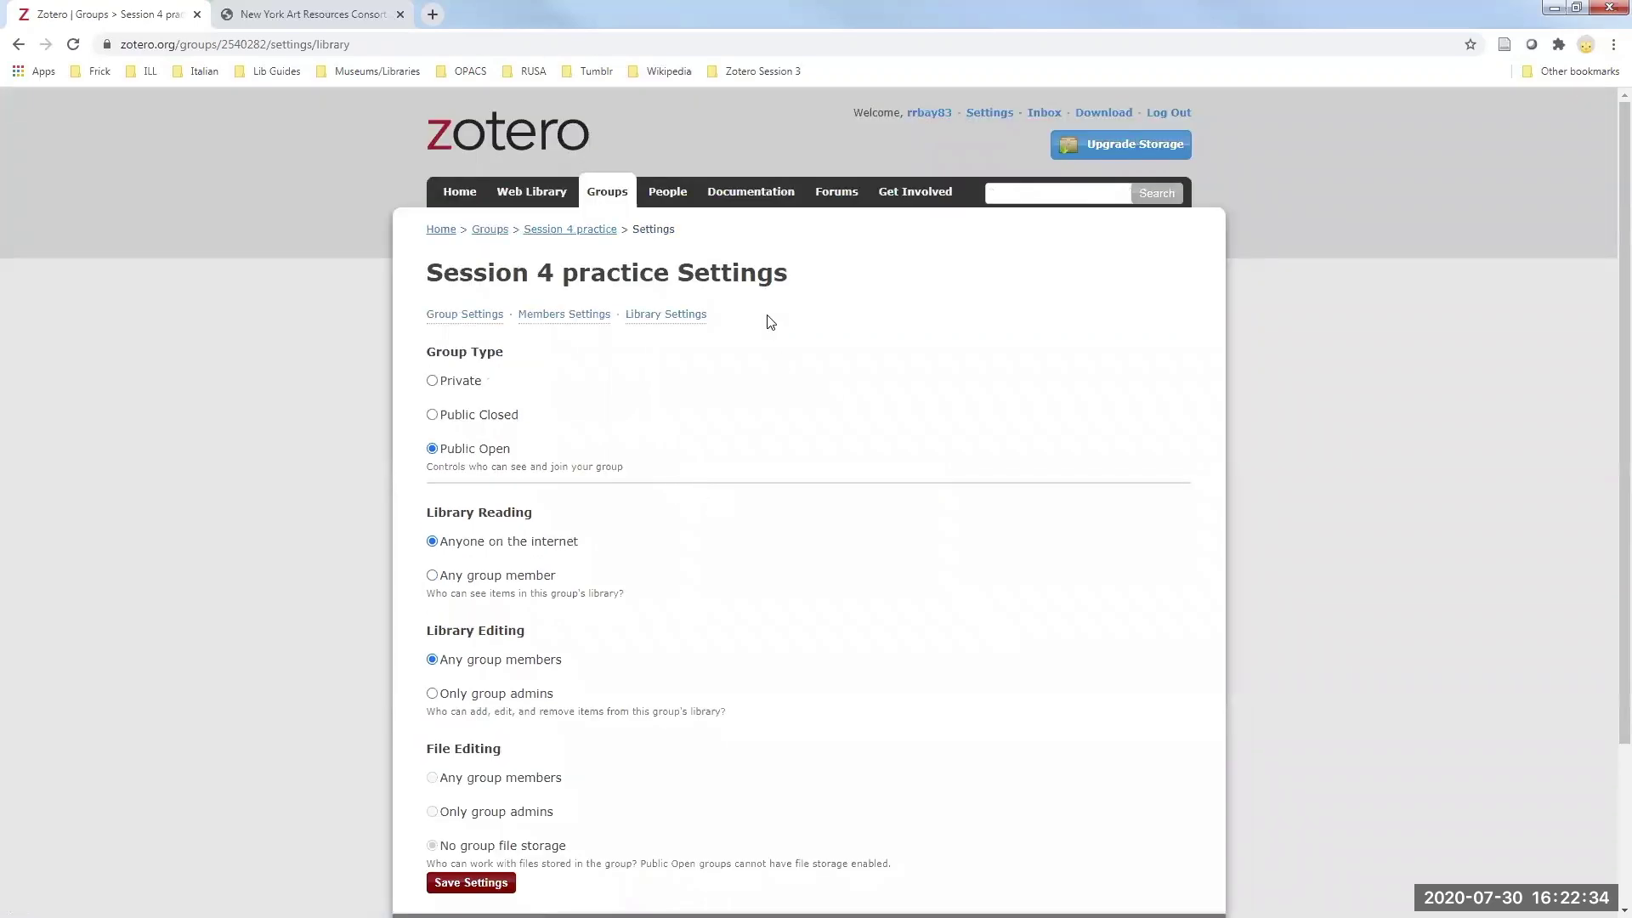
pyautogui.click(607, 194)
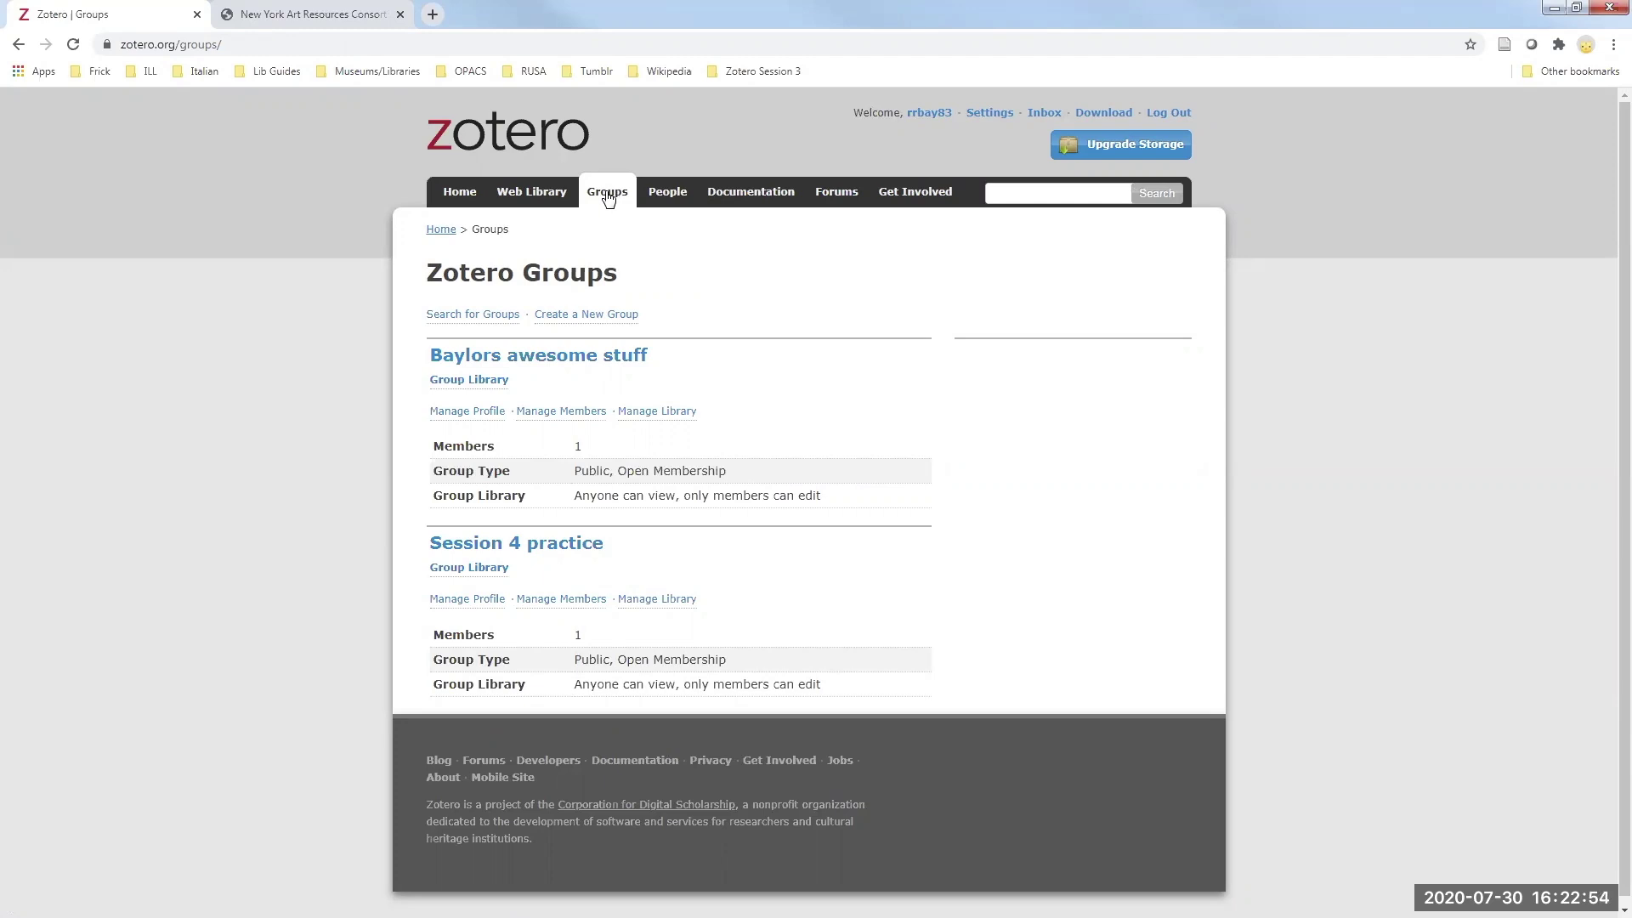
# - Search the public groups for 'frick'
pyautogui.click(479, 316)
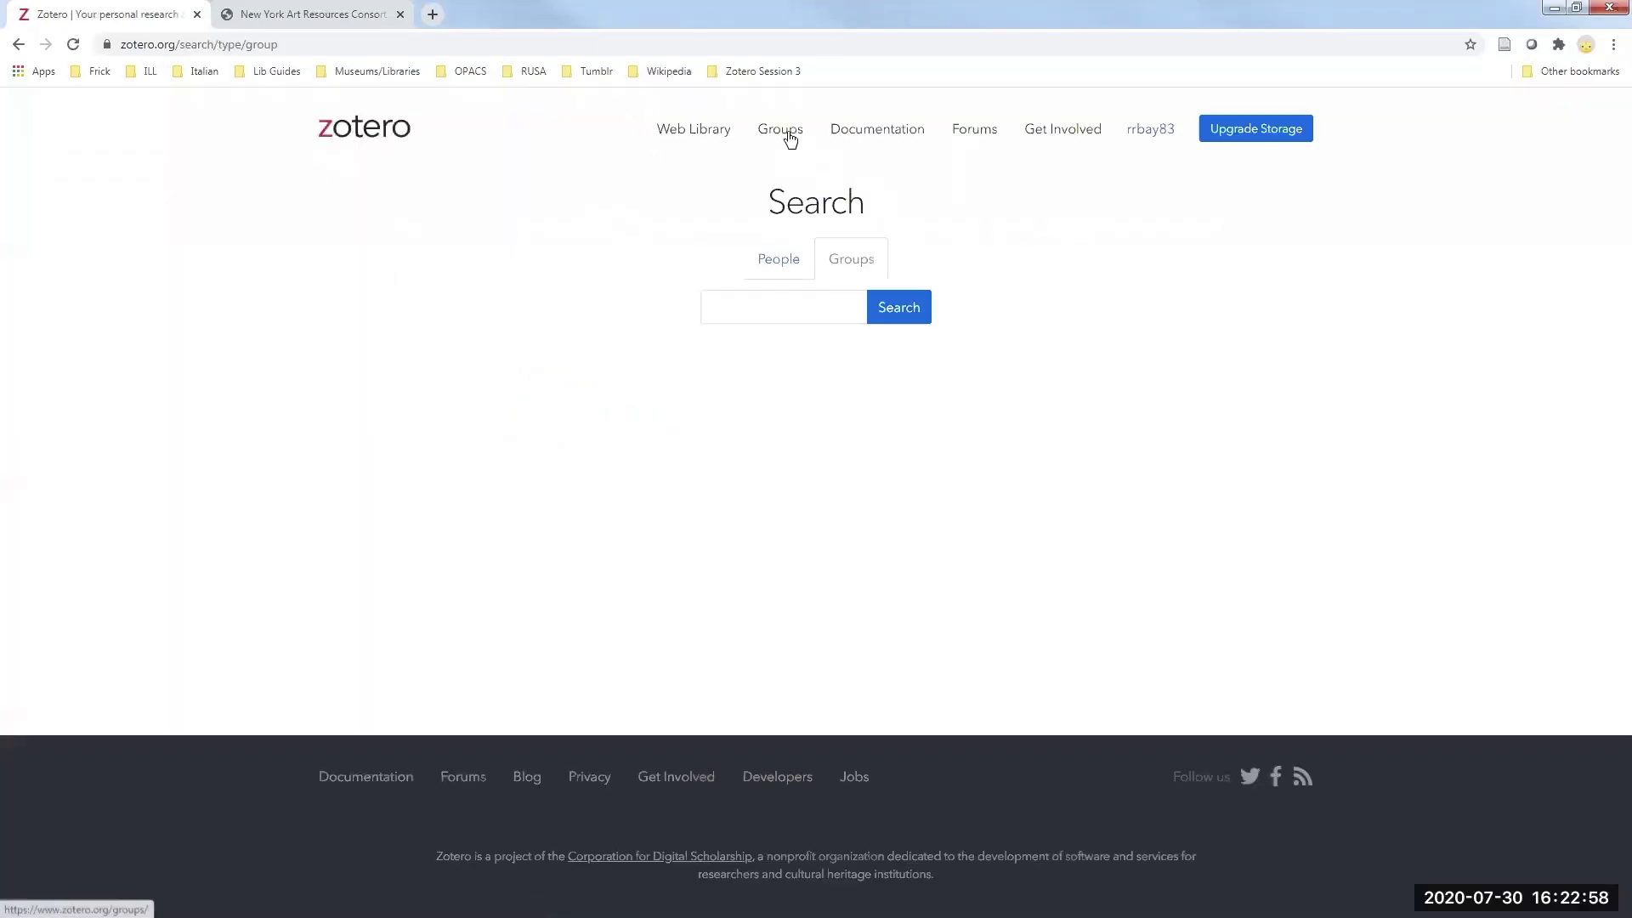
pyautogui.click(787, 140)
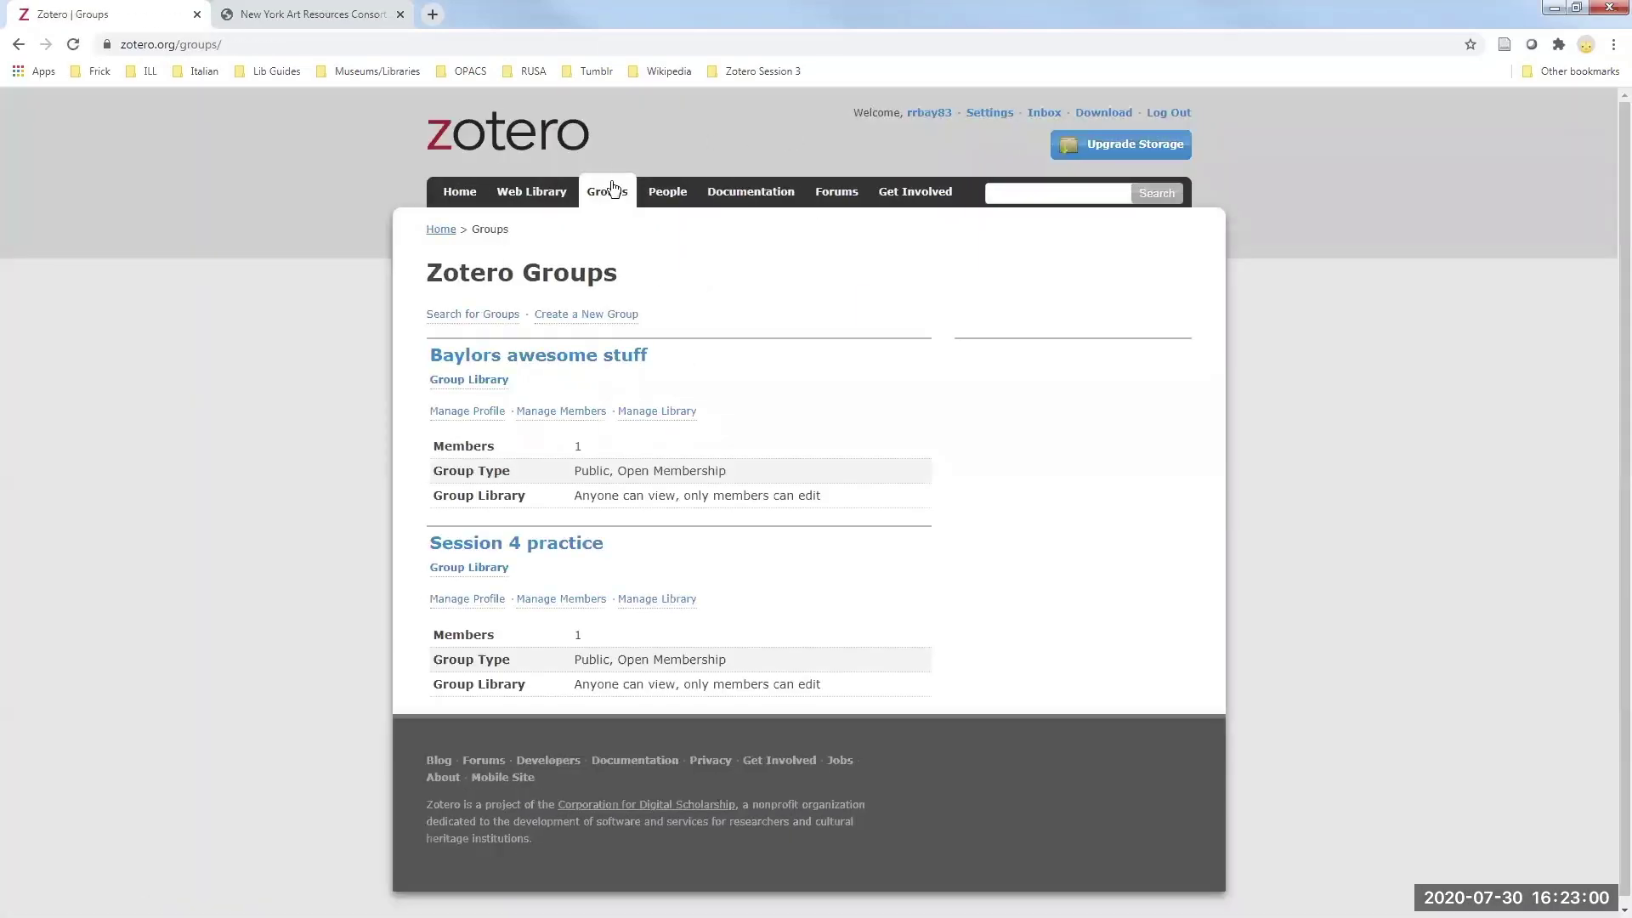
pyautogui.click(474, 316)
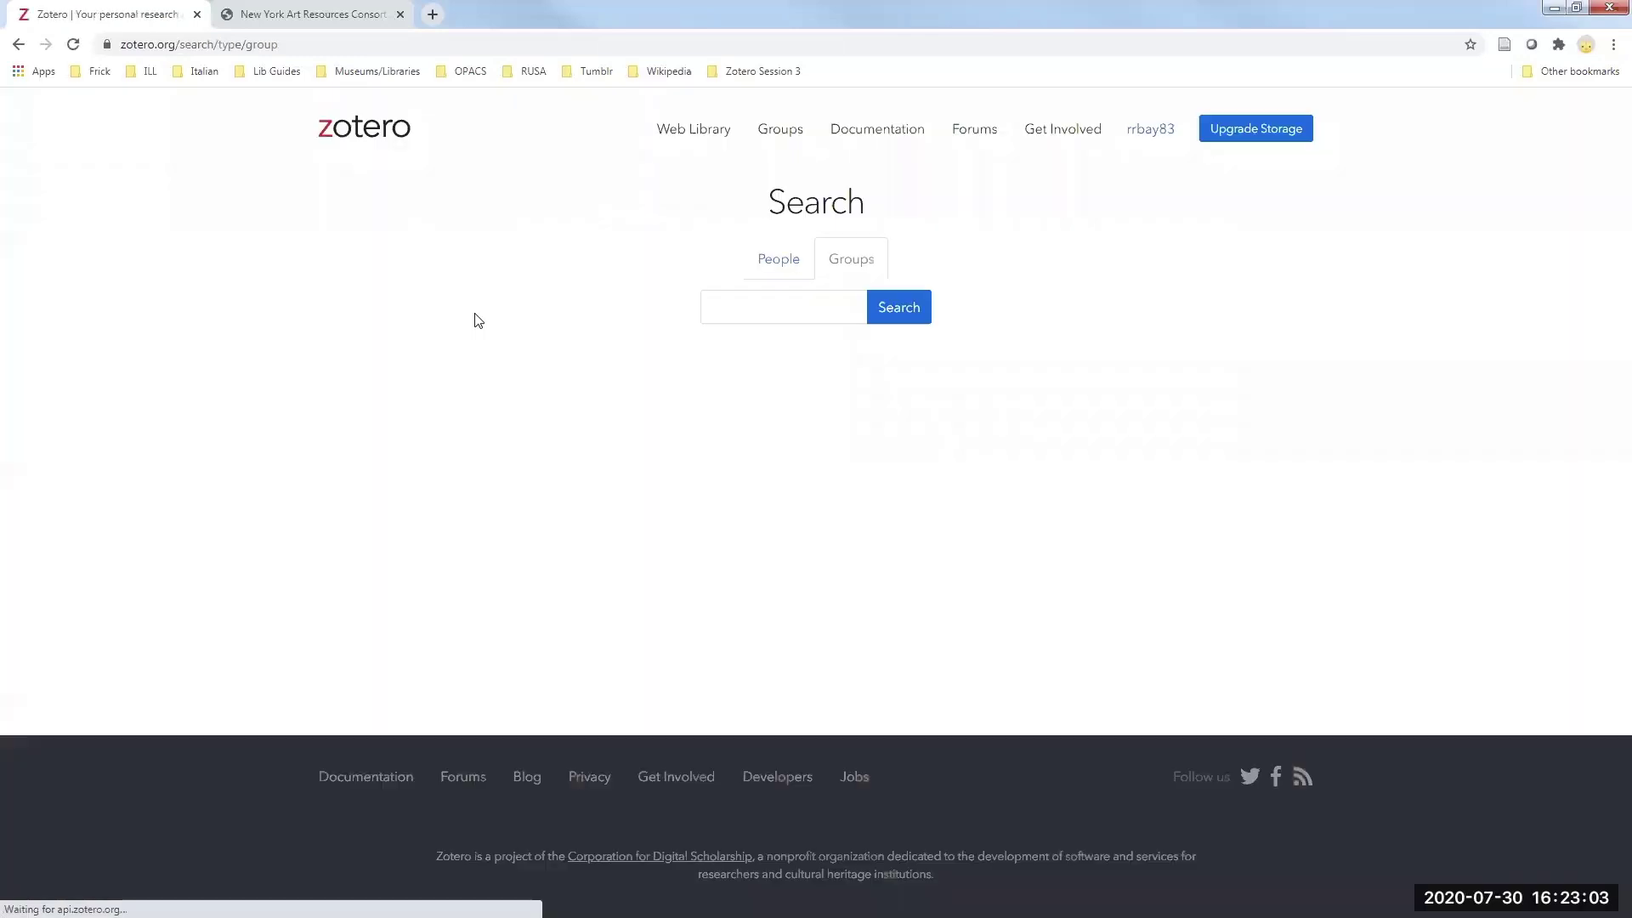
pyautogui.click(770, 306)
pyautogui.write('frick')
pyautogui.click(900, 311)
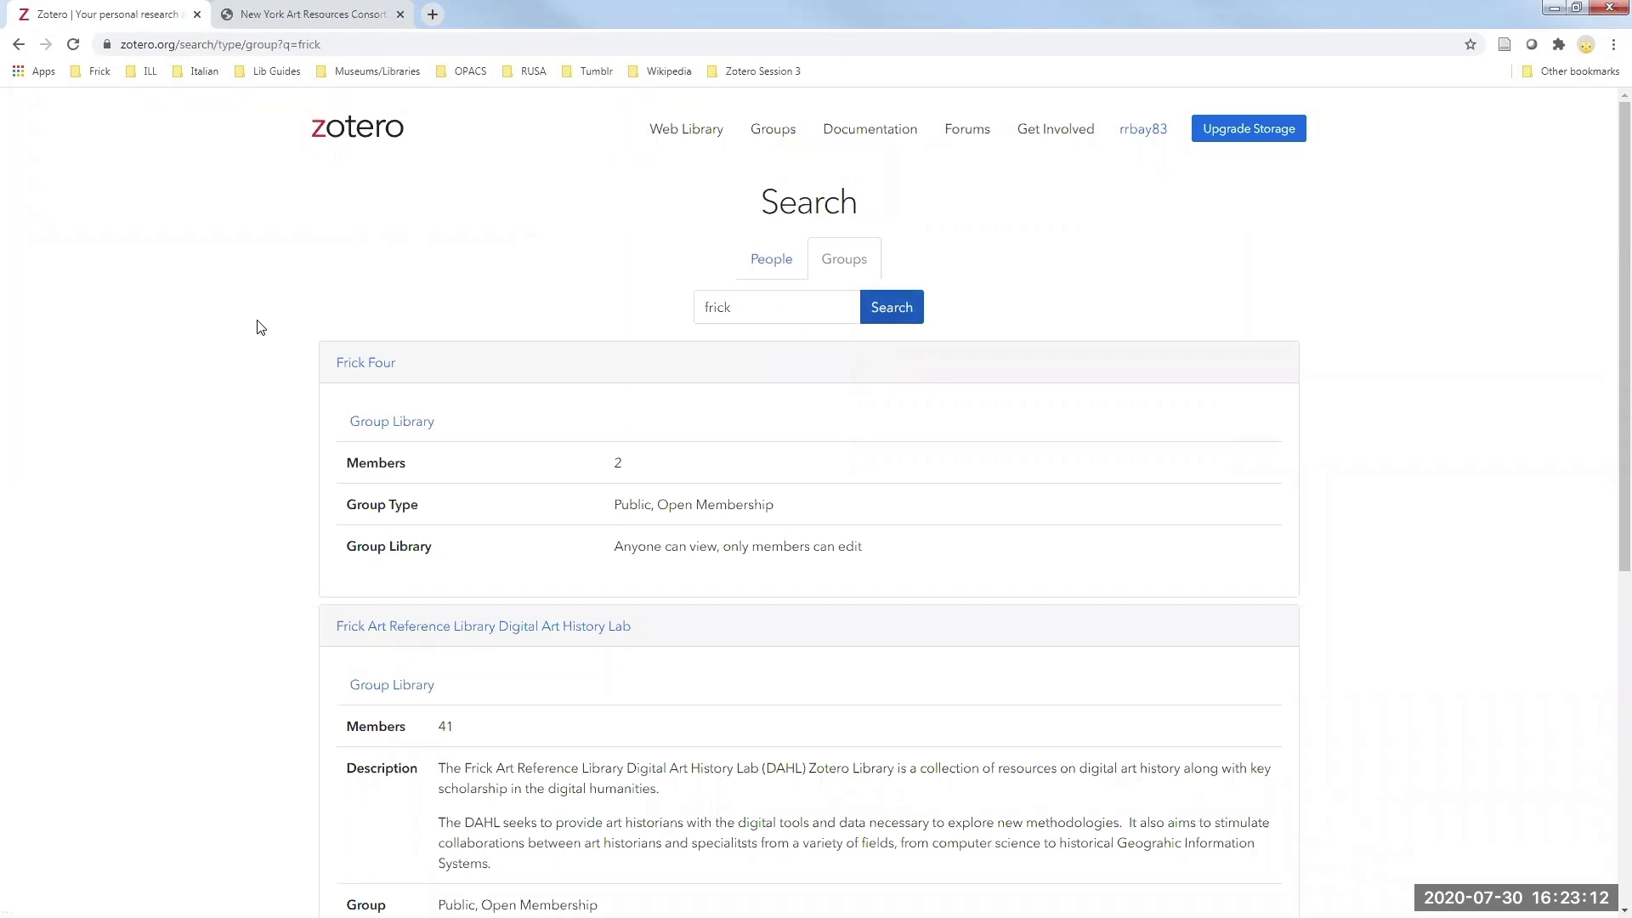
# - Browse the frick results, view the Frick Four group page, then go back
pyautogui.scroll(-6, 260, 328)
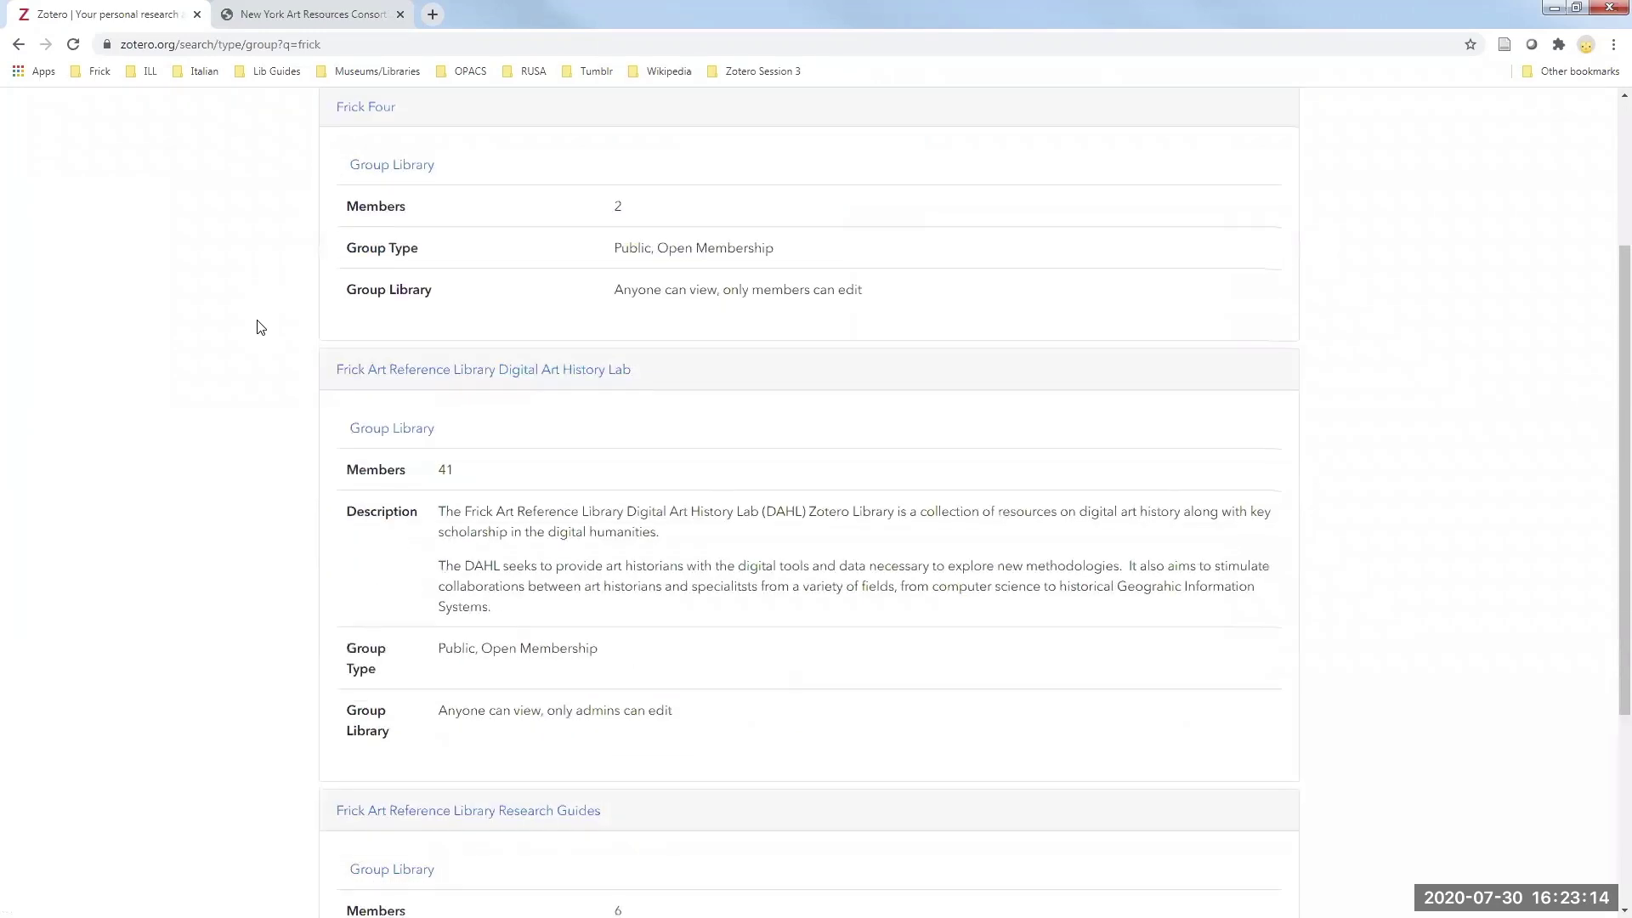
pyautogui.scroll(3, 260, 328)
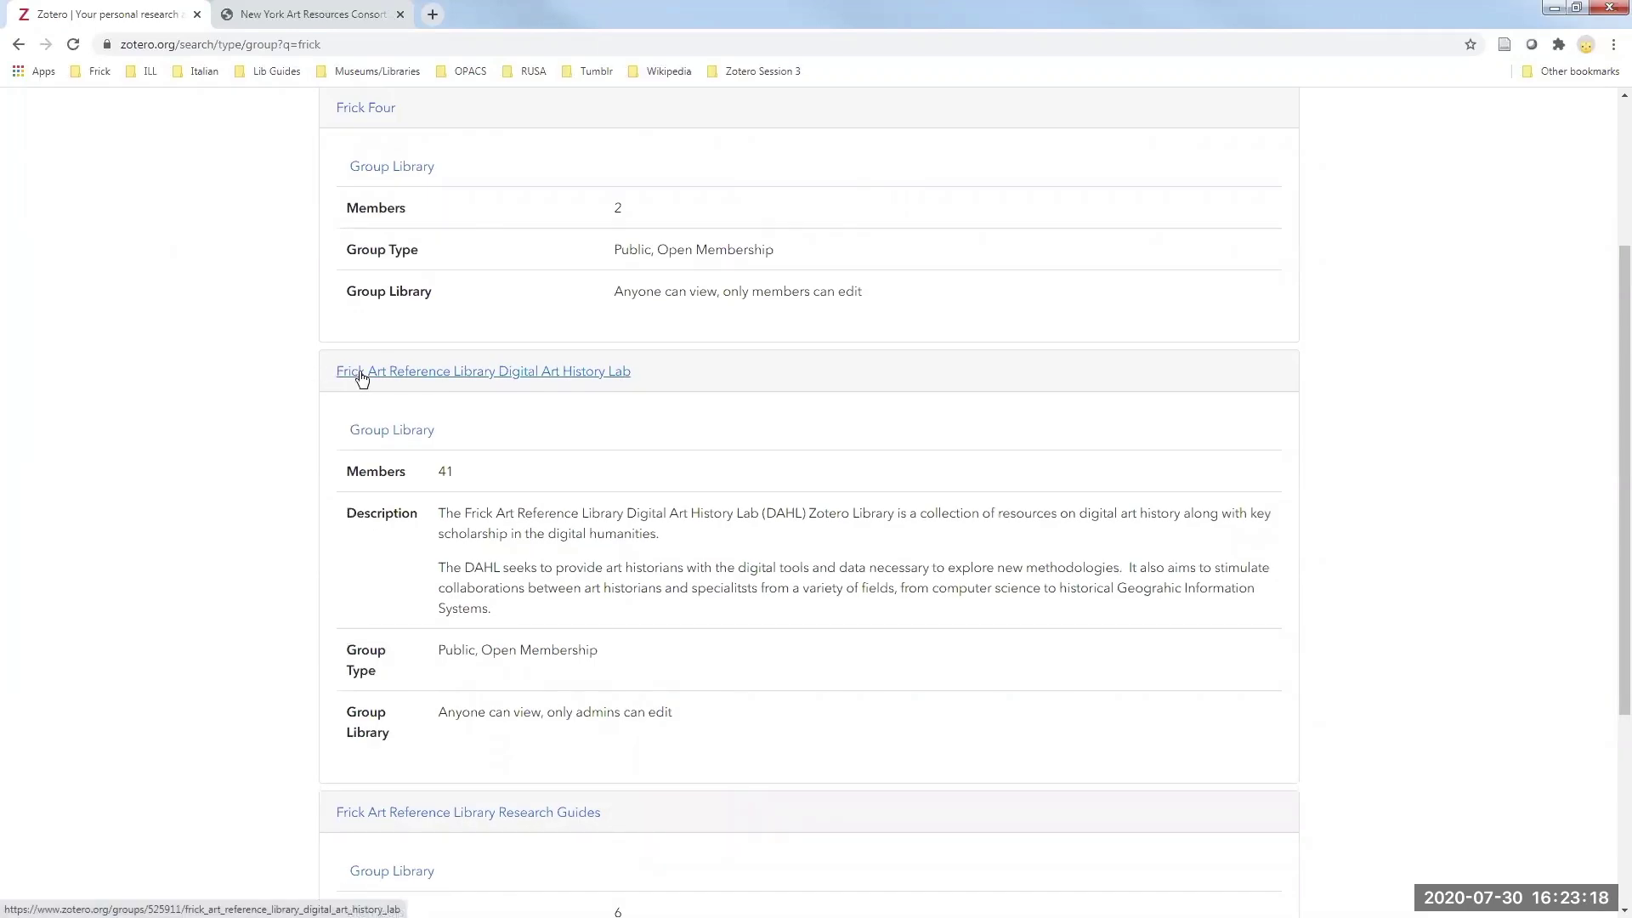
pyautogui.scroll(-2, 292, 383)
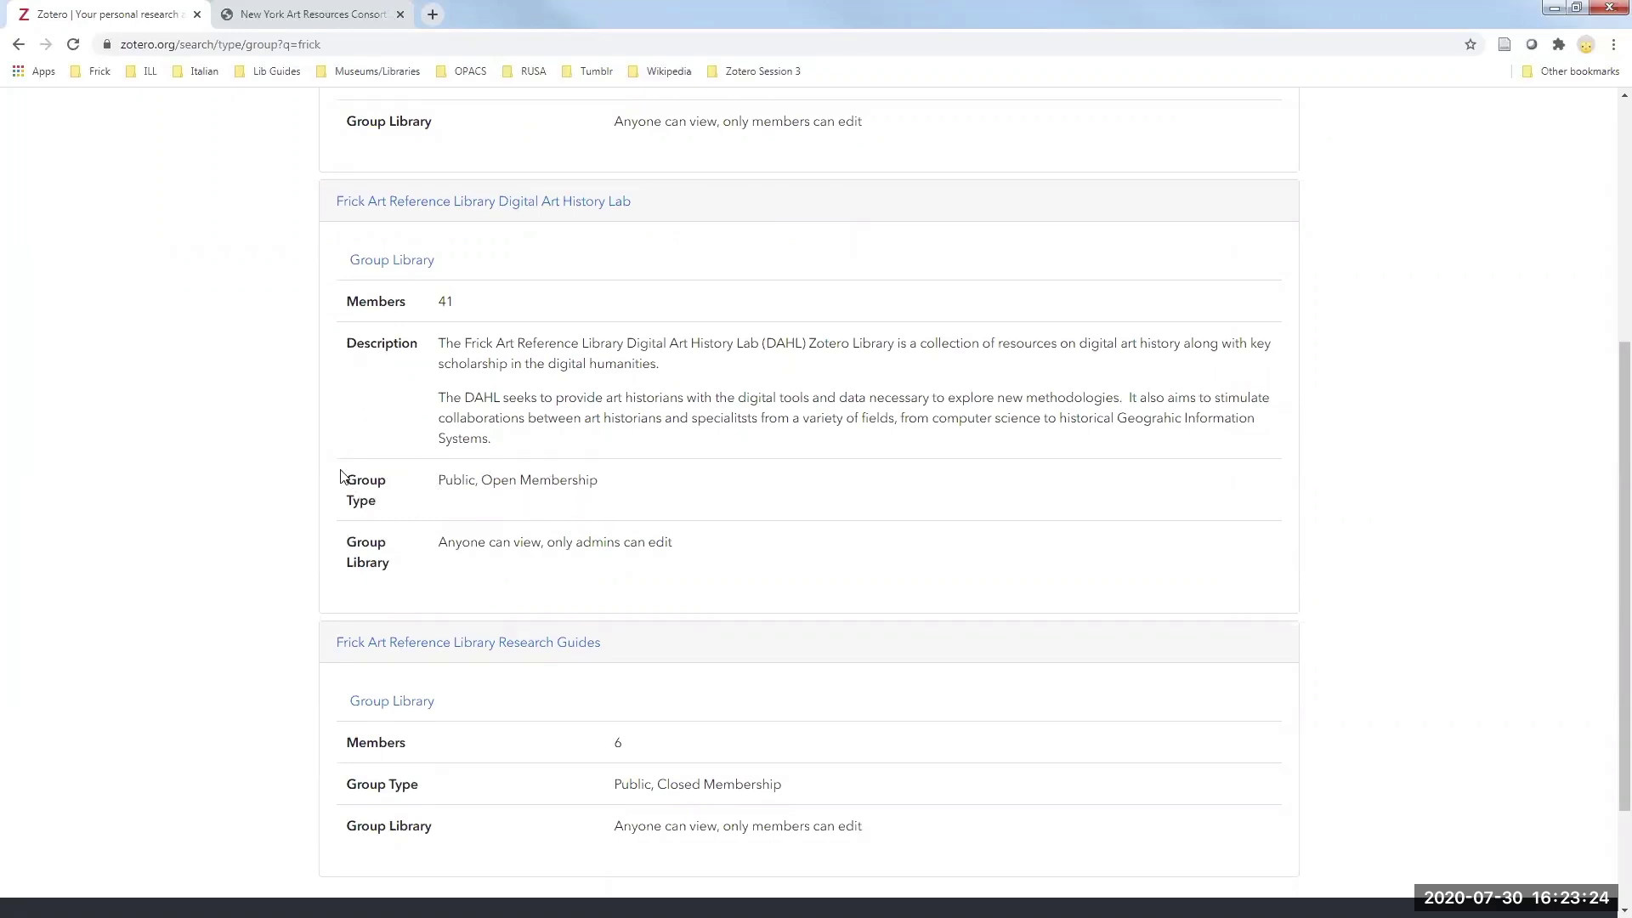
pyautogui.scroll(-2, 268, 374)
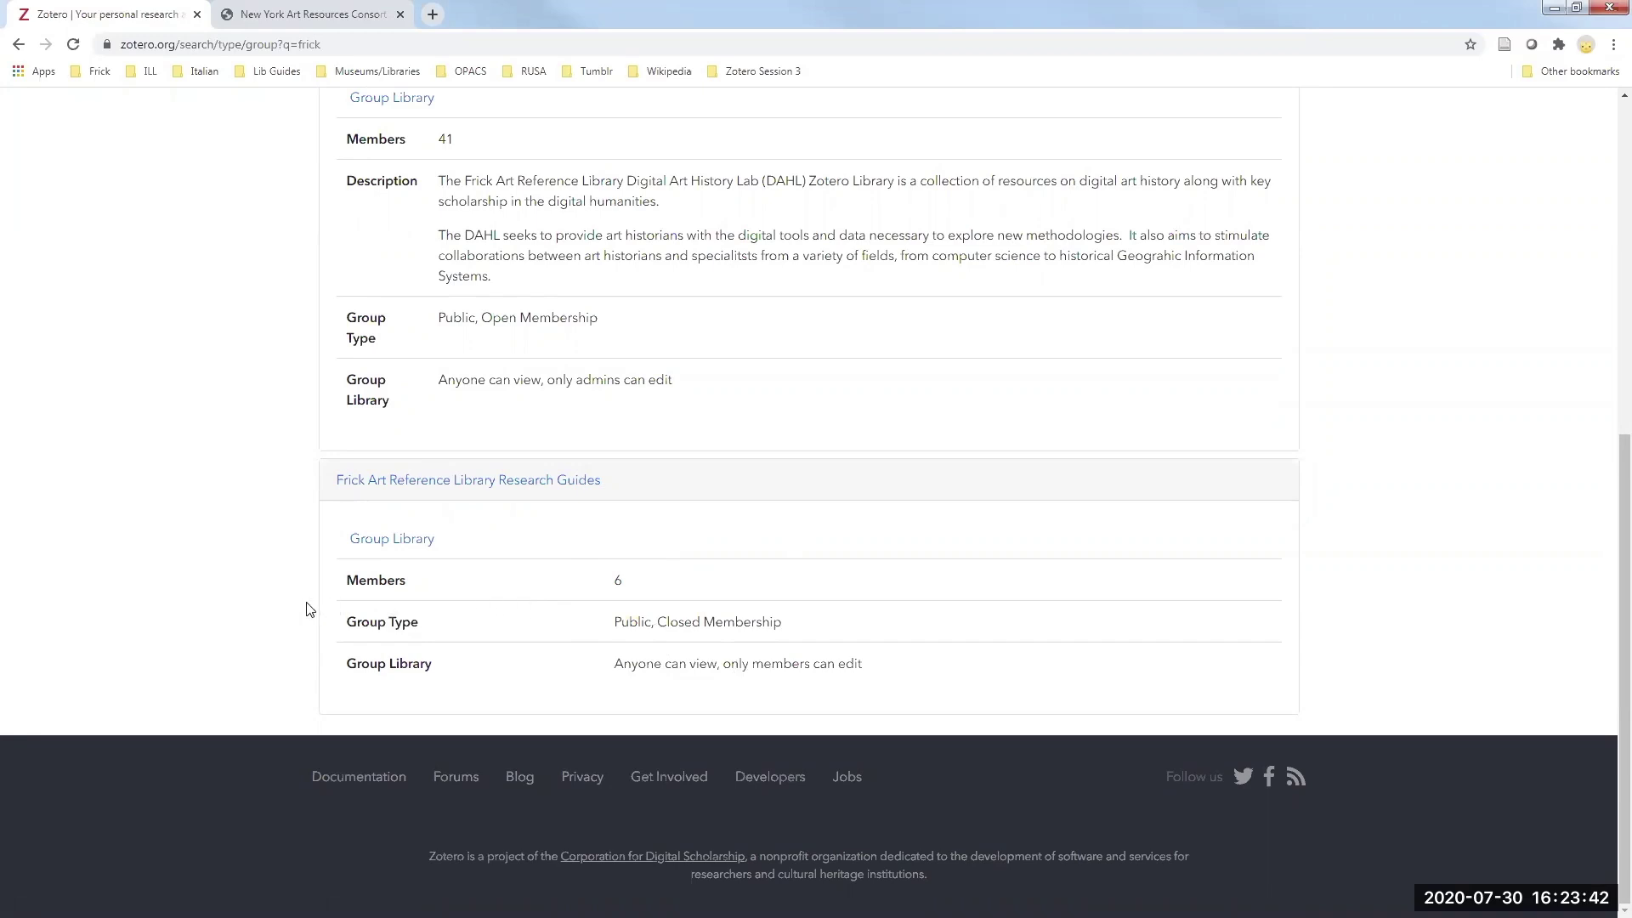
pyautogui.scroll(7, 309, 608)
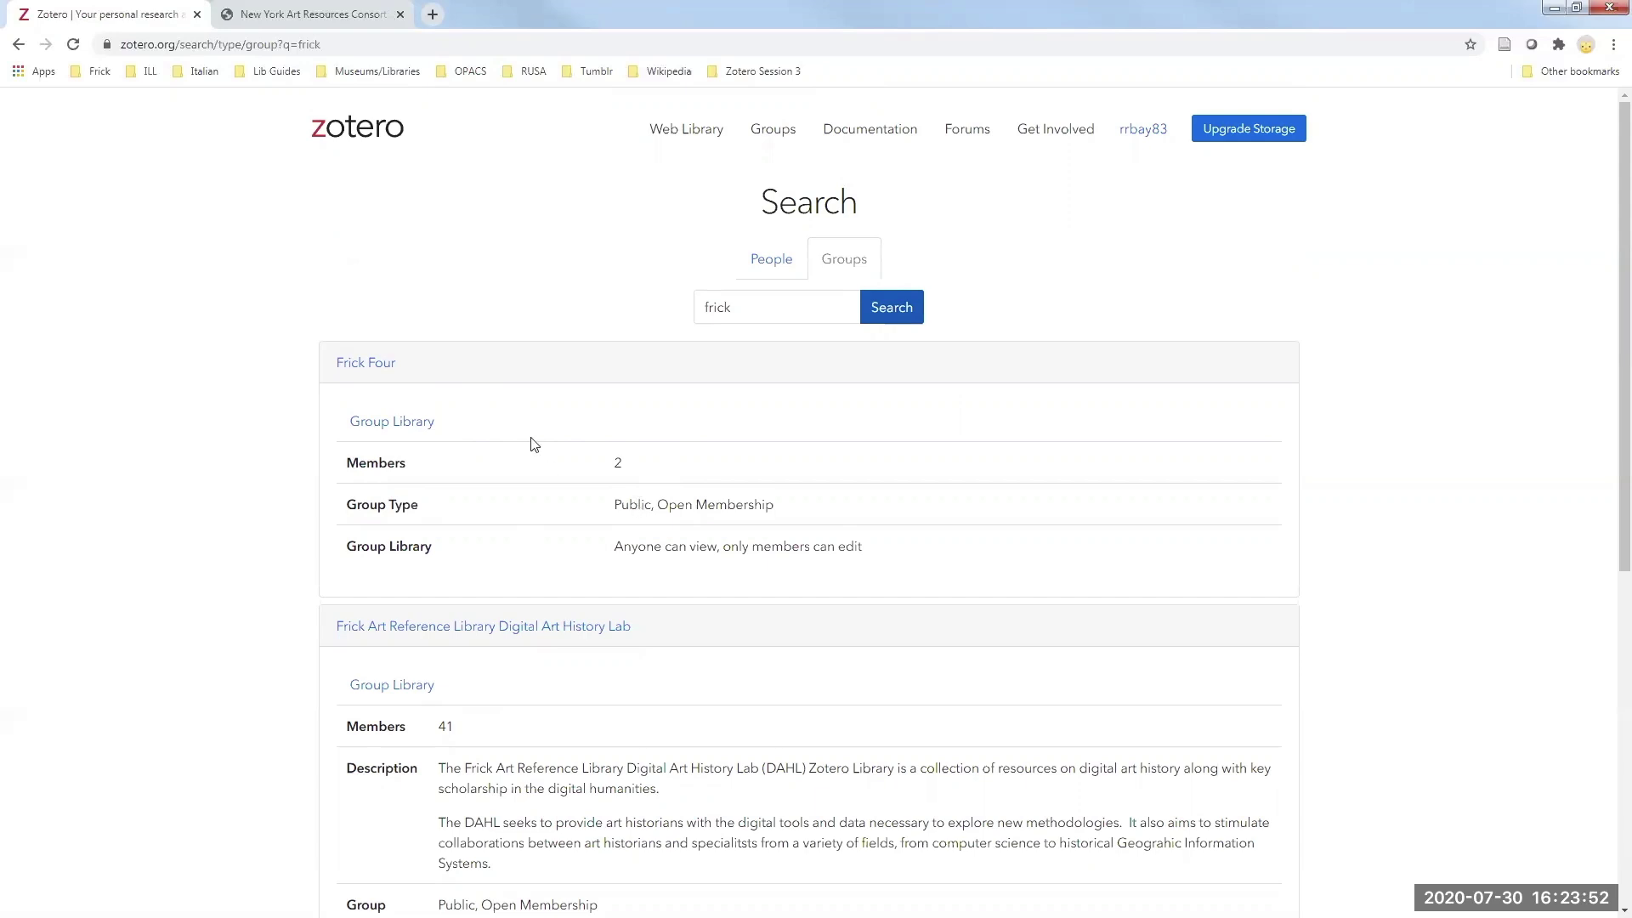
pyautogui.click(379, 368)
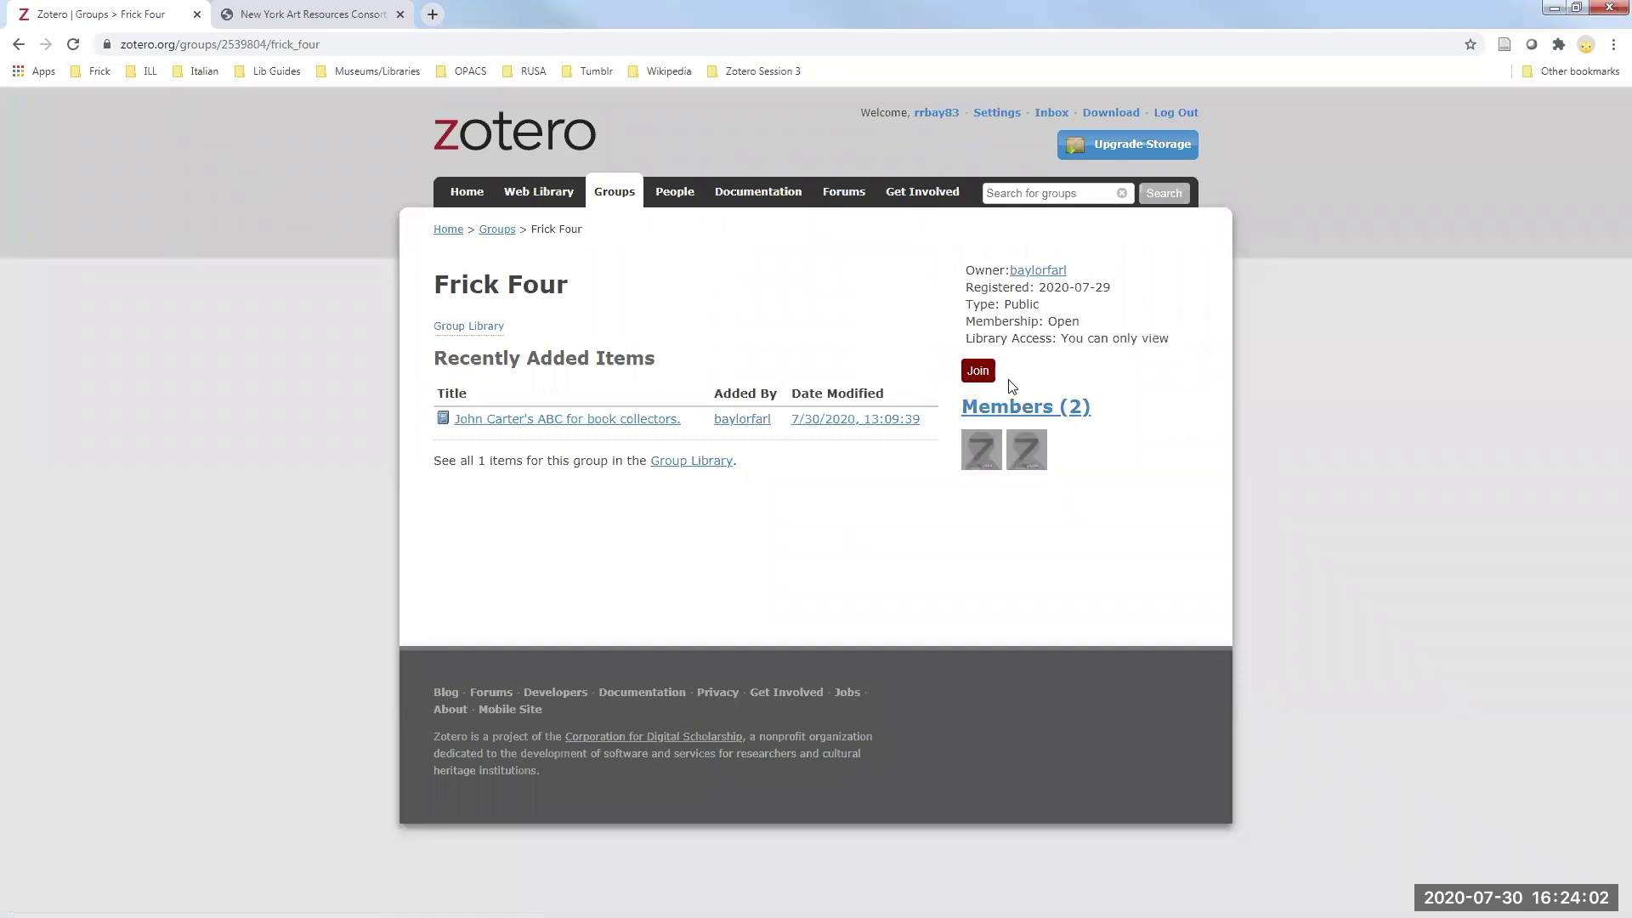
pyautogui.click(18, 47)
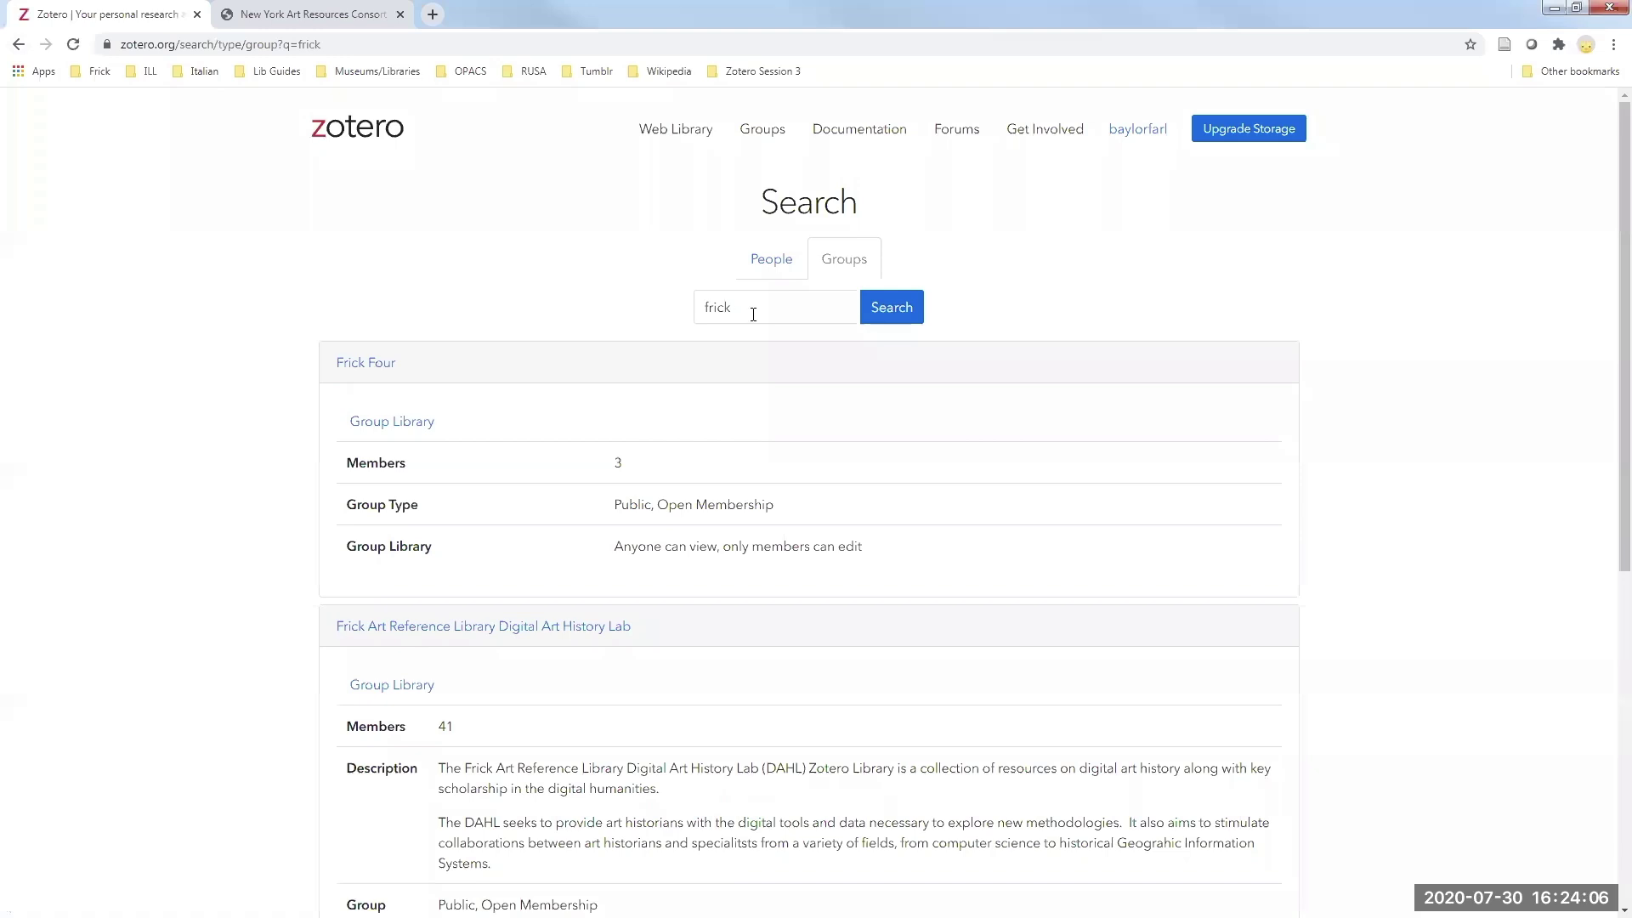
pyautogui.click(751, 309)
# - Search the public groups for 'frick' again from the Groups page
pyautogui.click(756, 130)
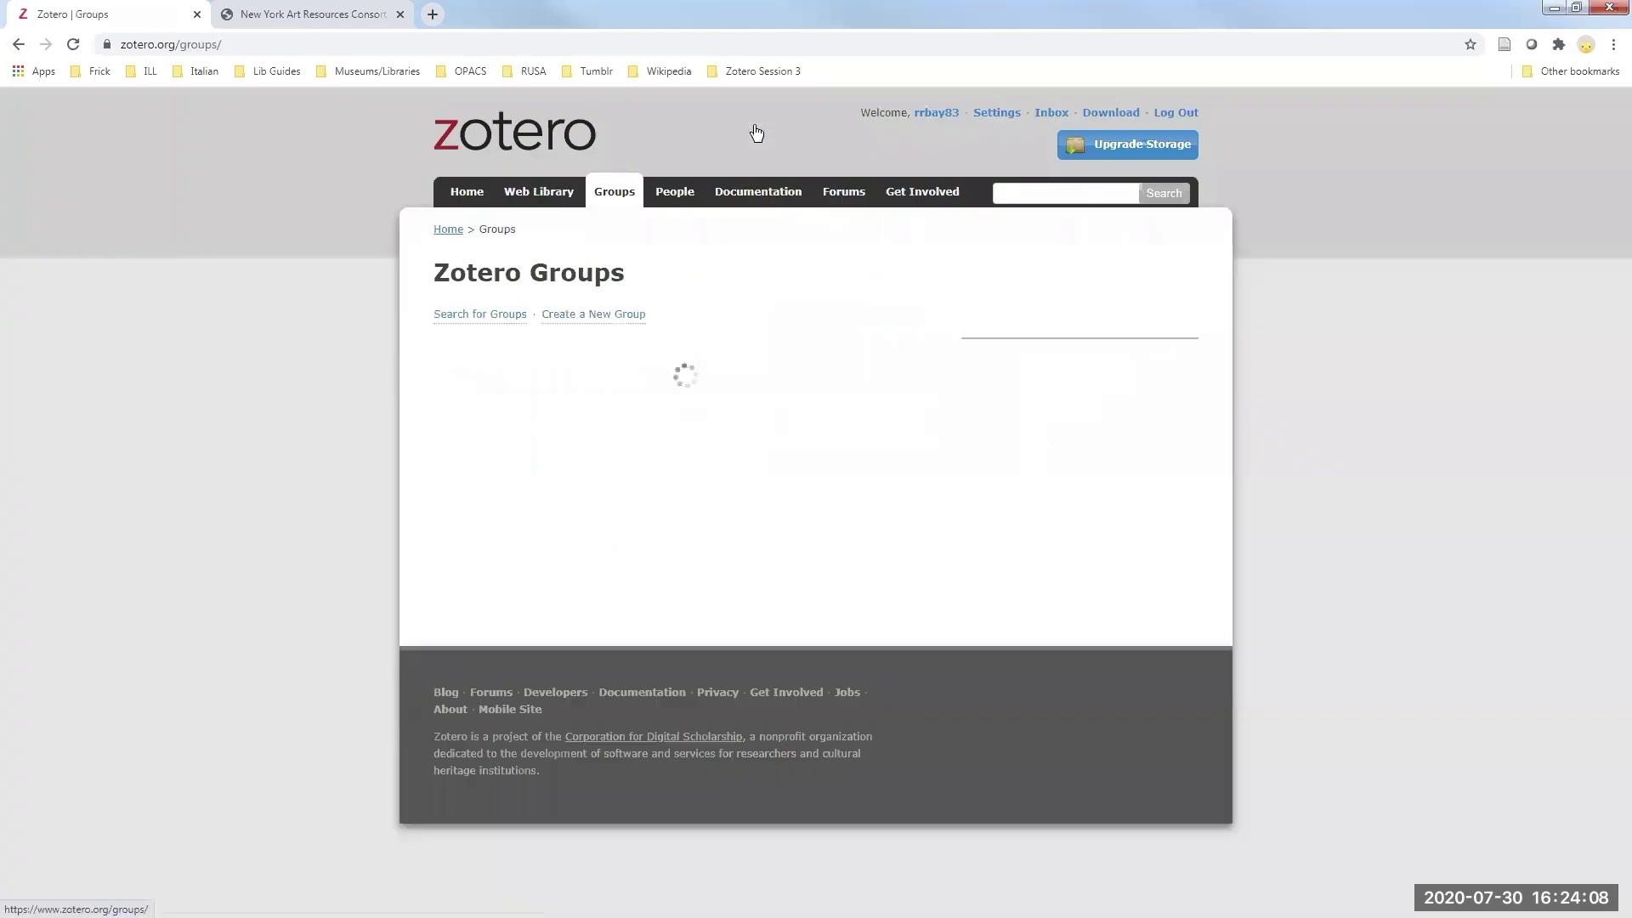
pyautogui.click(492, 316)
pyautogui.click(734, 306)
pyautogui.write('friclk')
pyautogui.press('BackSpace')
pyautogui.press('BackSpace')
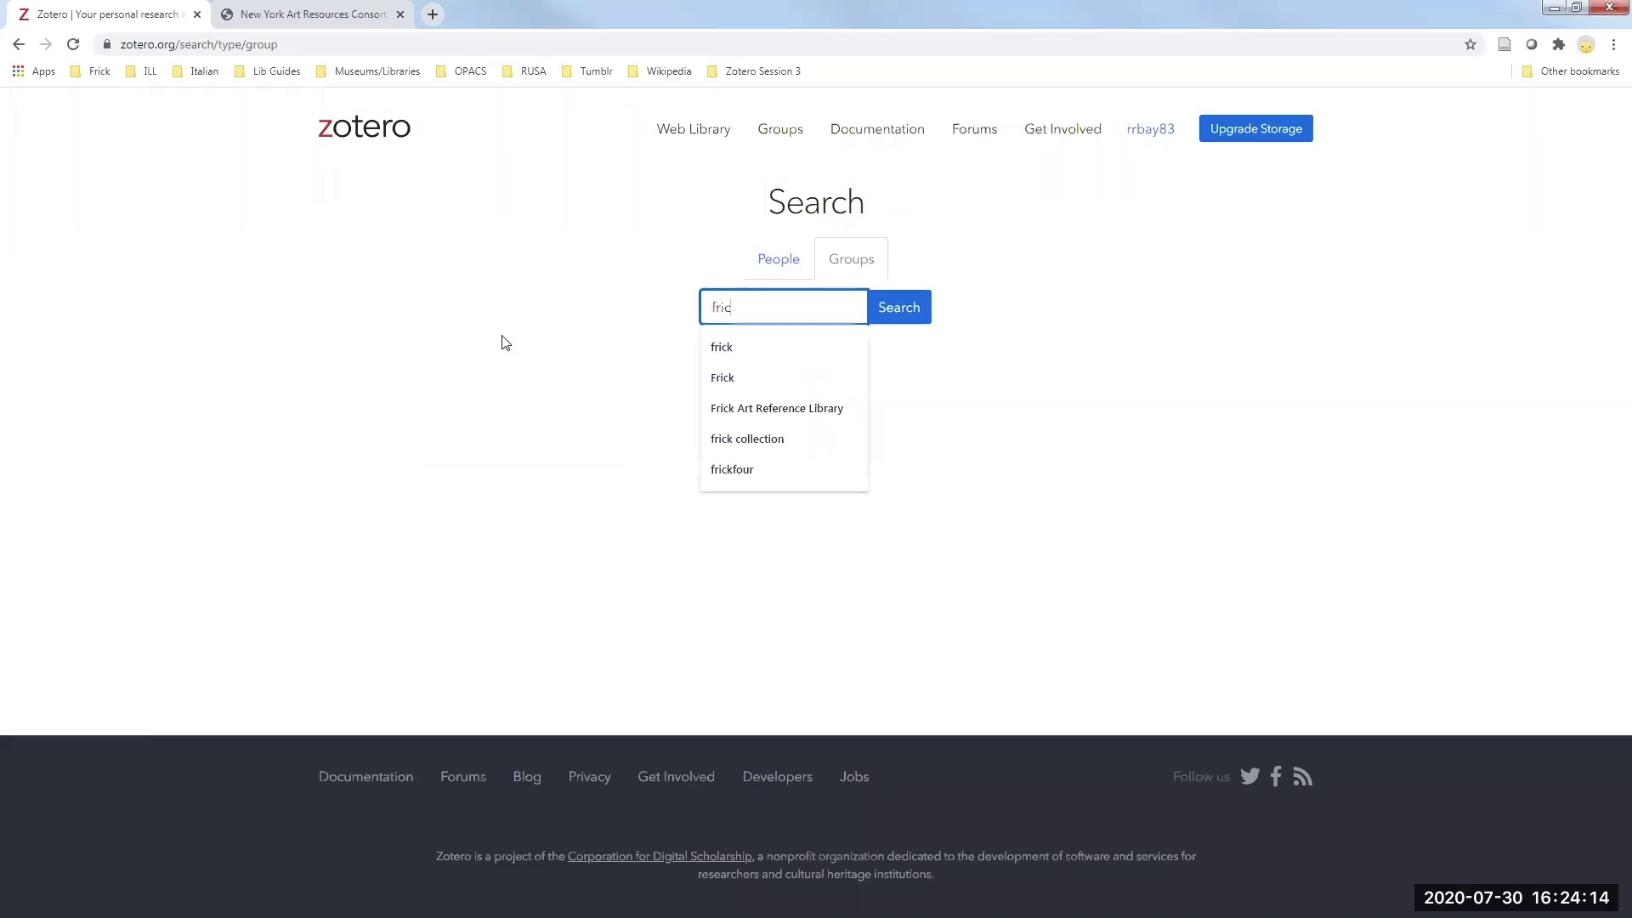
pyautogui.write('k')
pyautogui.press('Return')
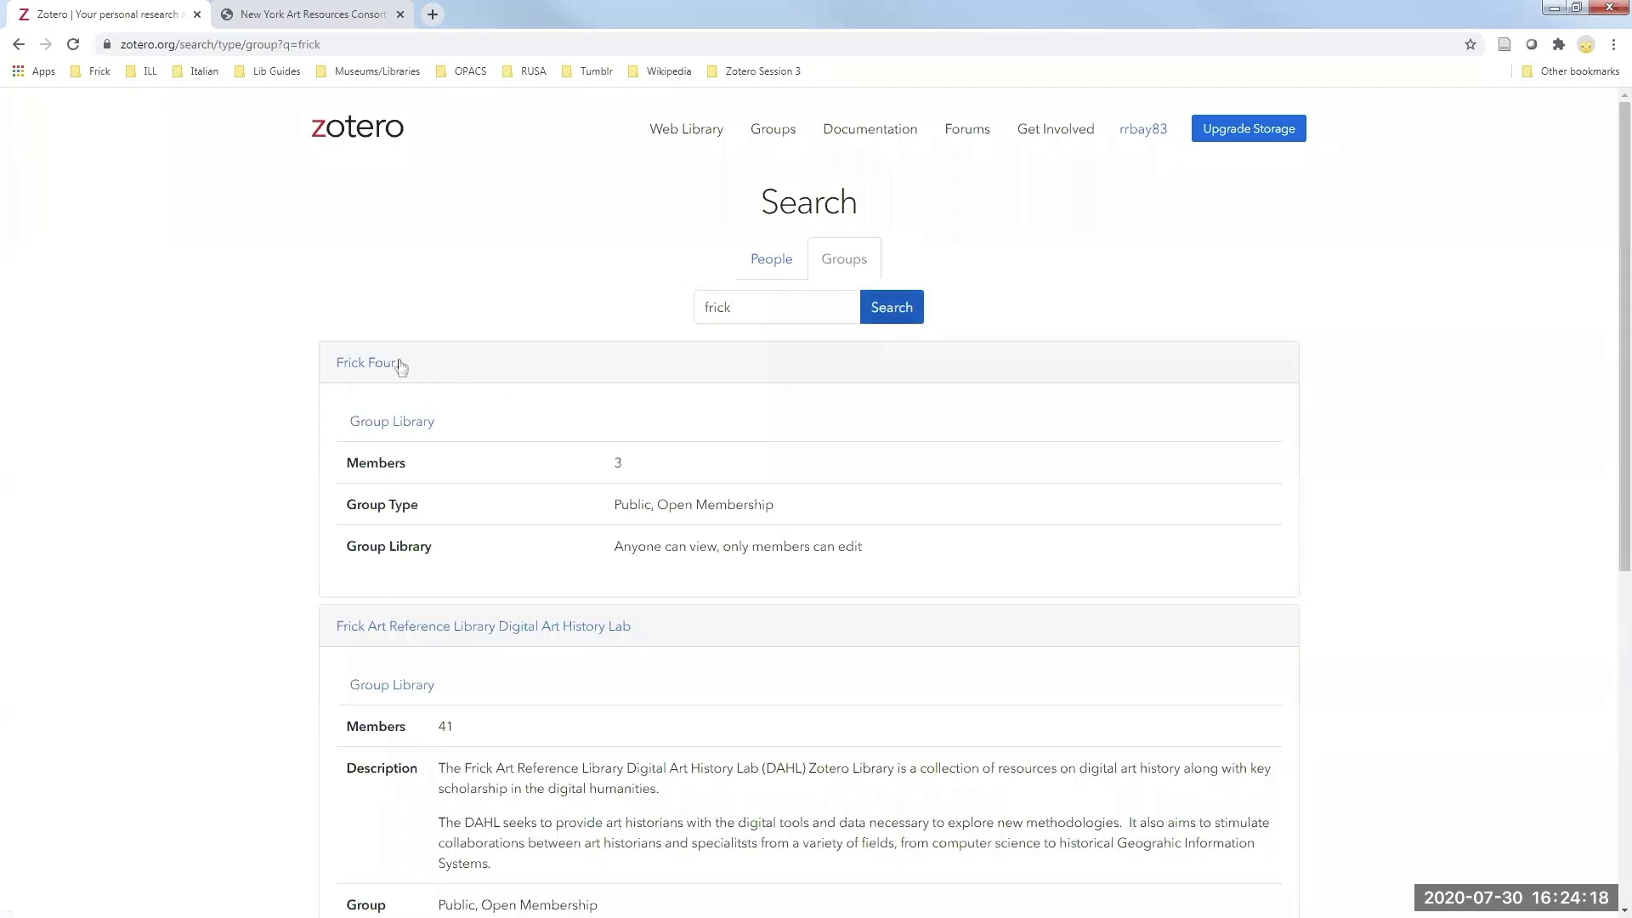
# - Join the Frick Four group and open its group library
pyautogui.click(374, 366)
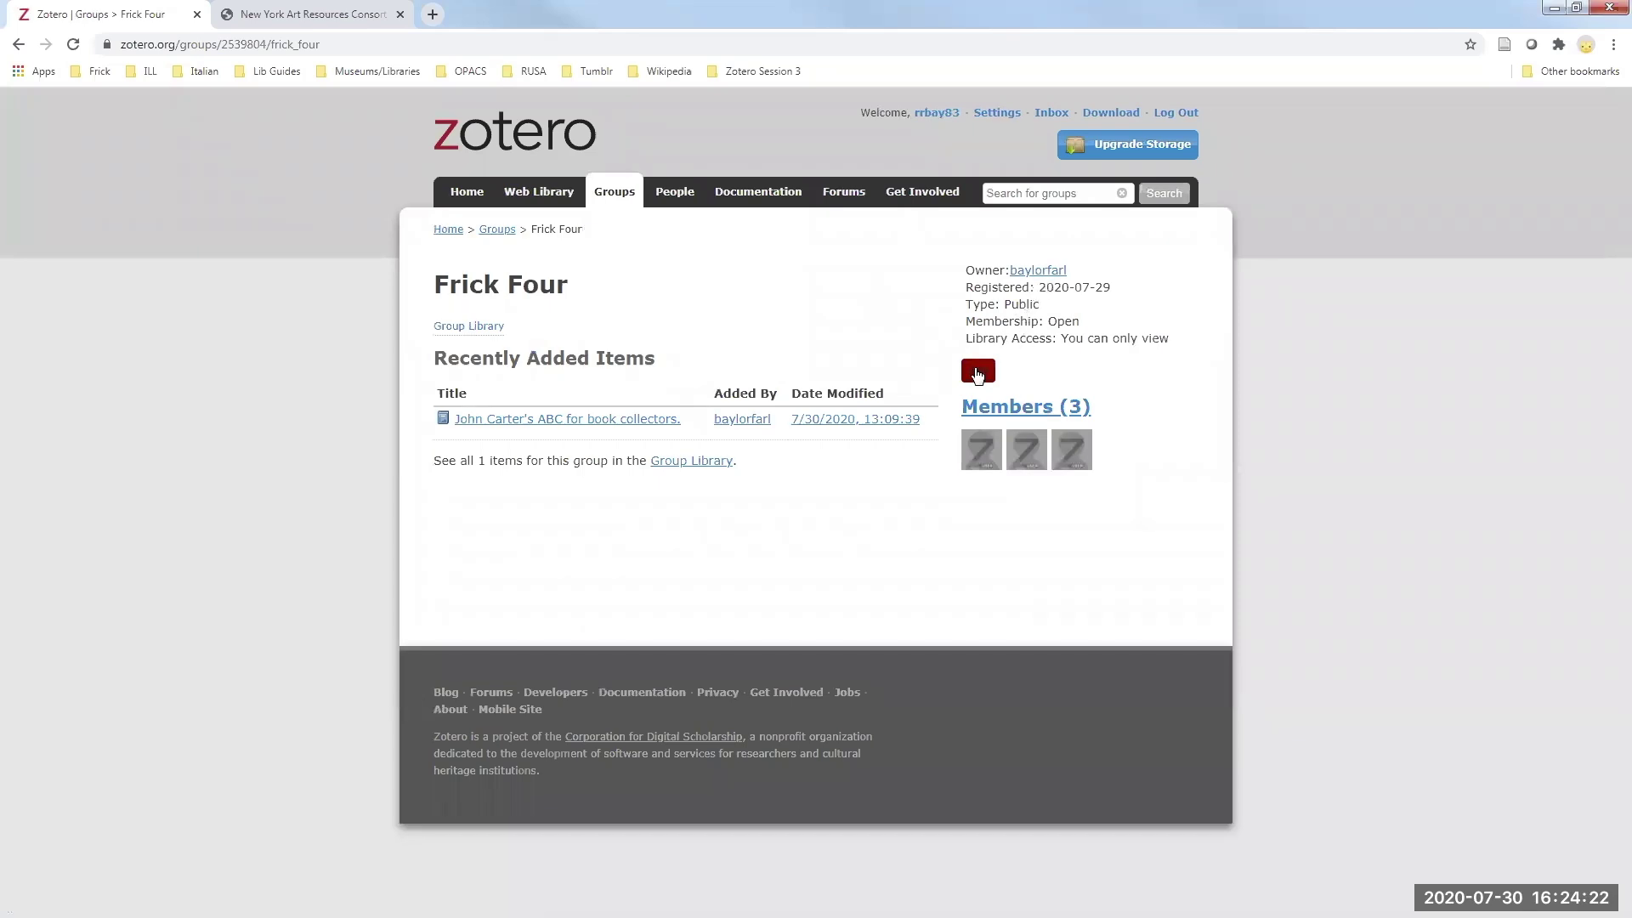
pyautogui.click(981, 380)
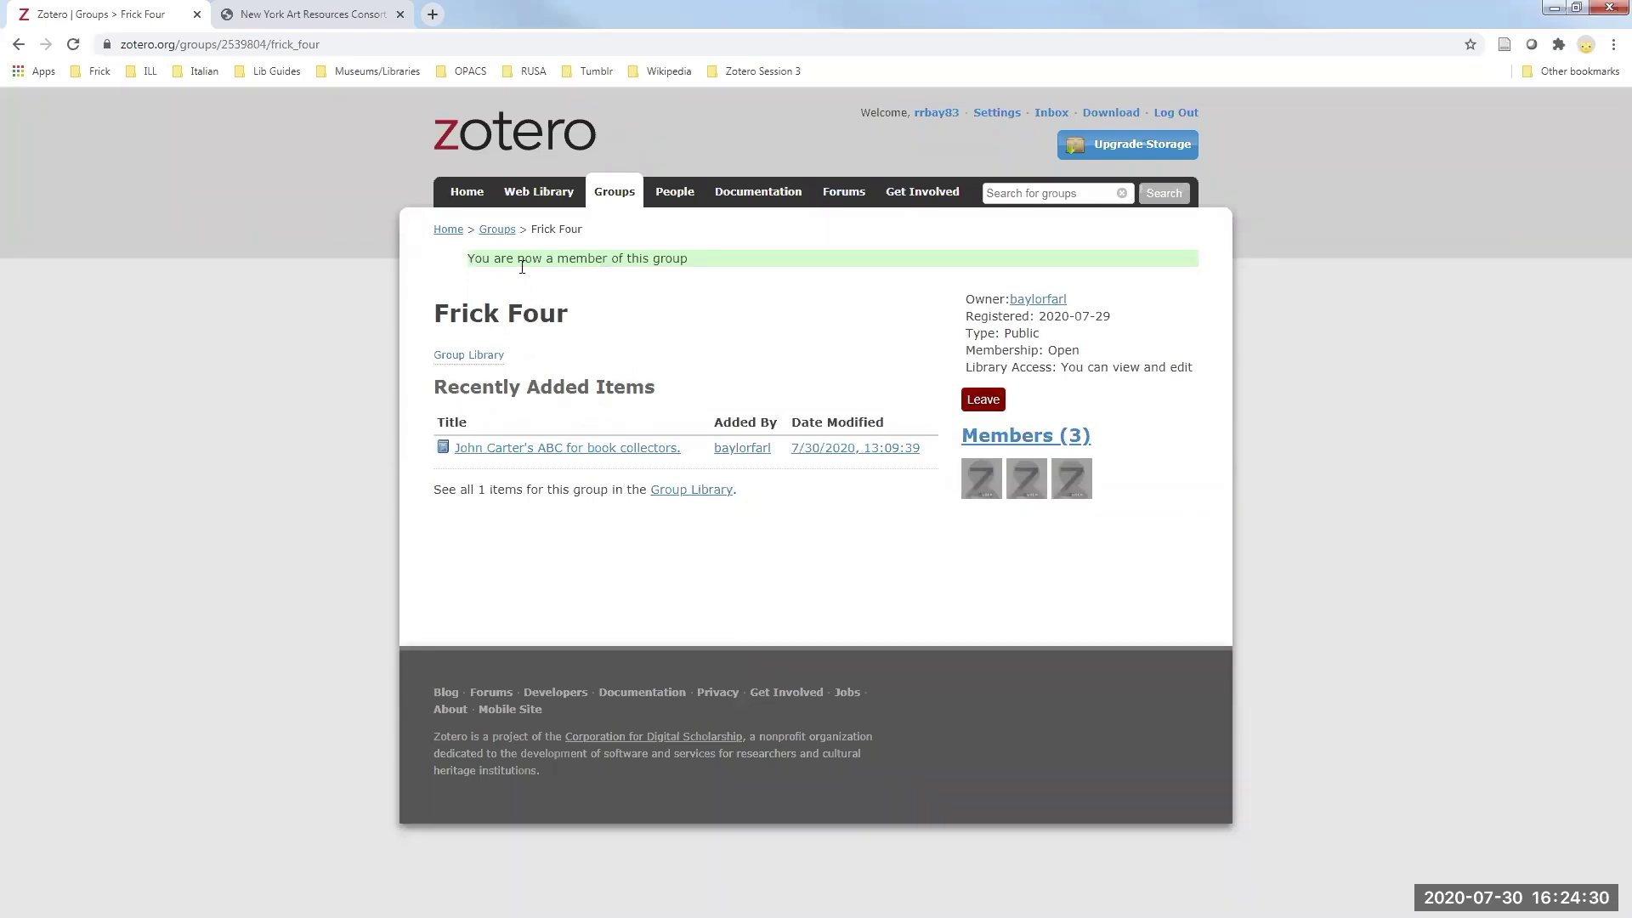
pyautogui.click(479, 360)
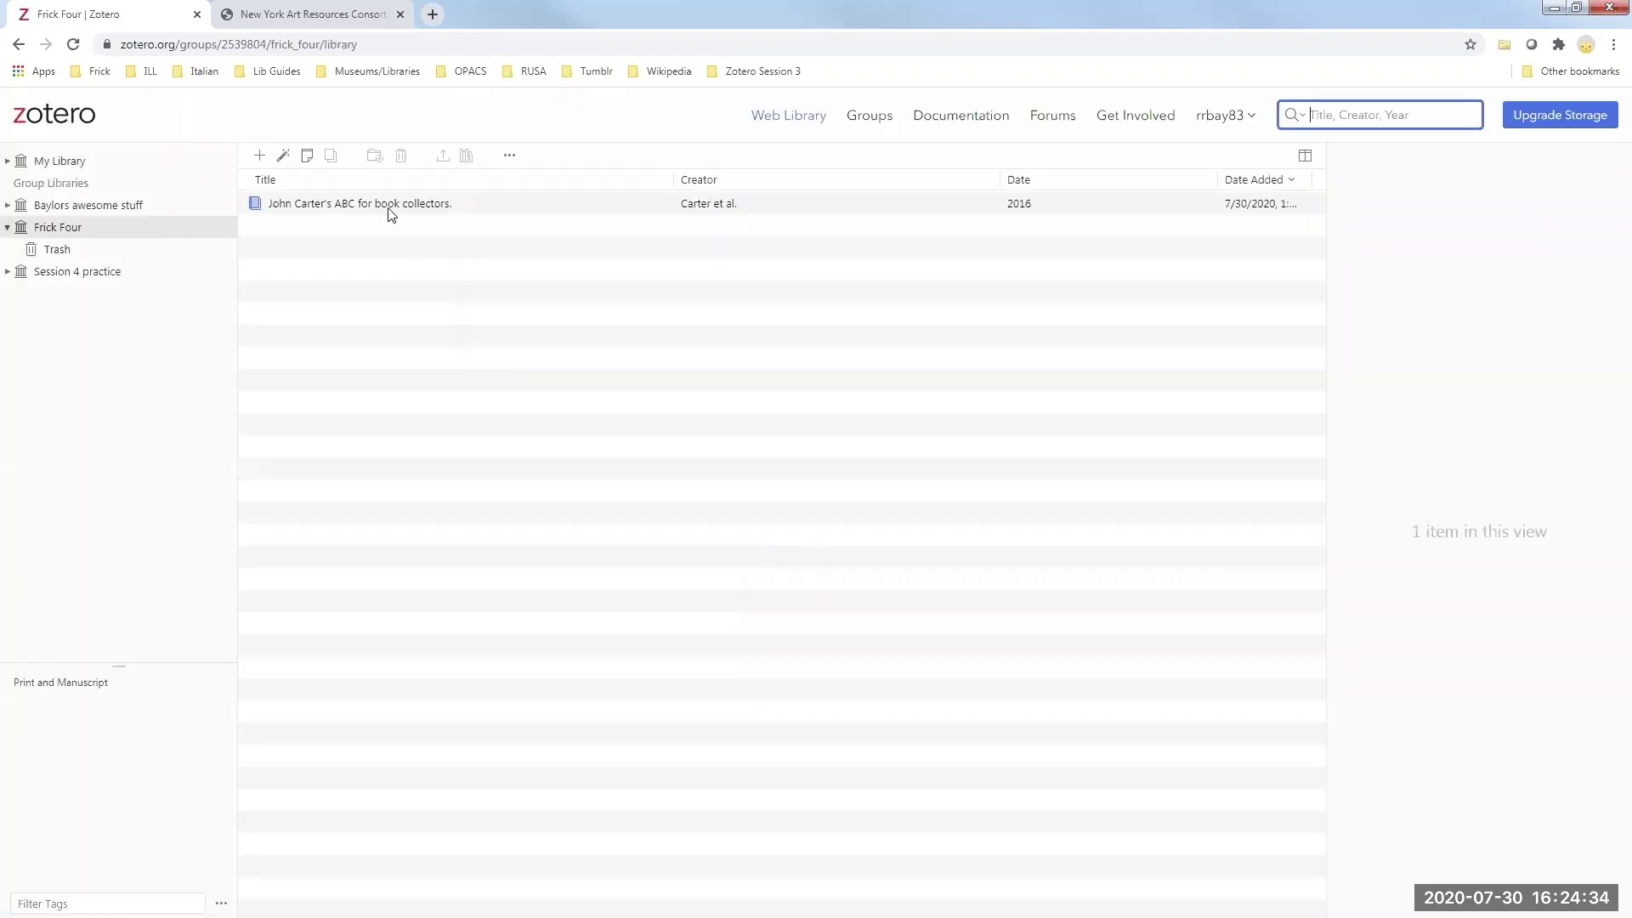
# - Save a Sculpture, Medieval record from FRESCO to Zotero and reload My Library to check it
pyautogui.click(306, 18)
pyautogui.click(349, 615)
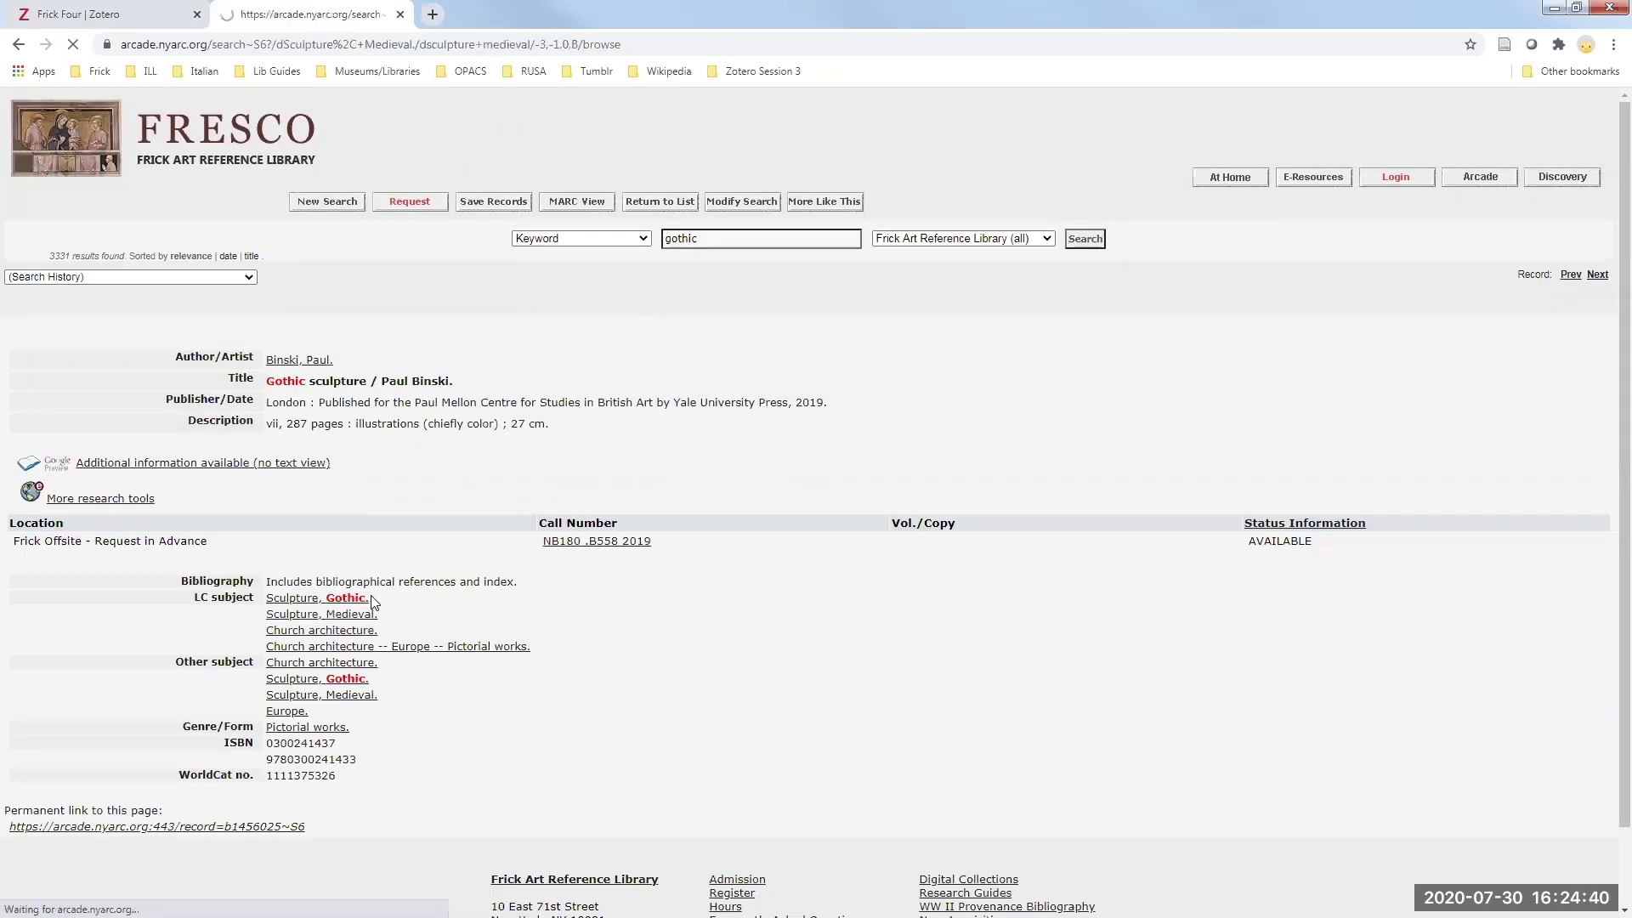
pyautogui.click(219, 535)
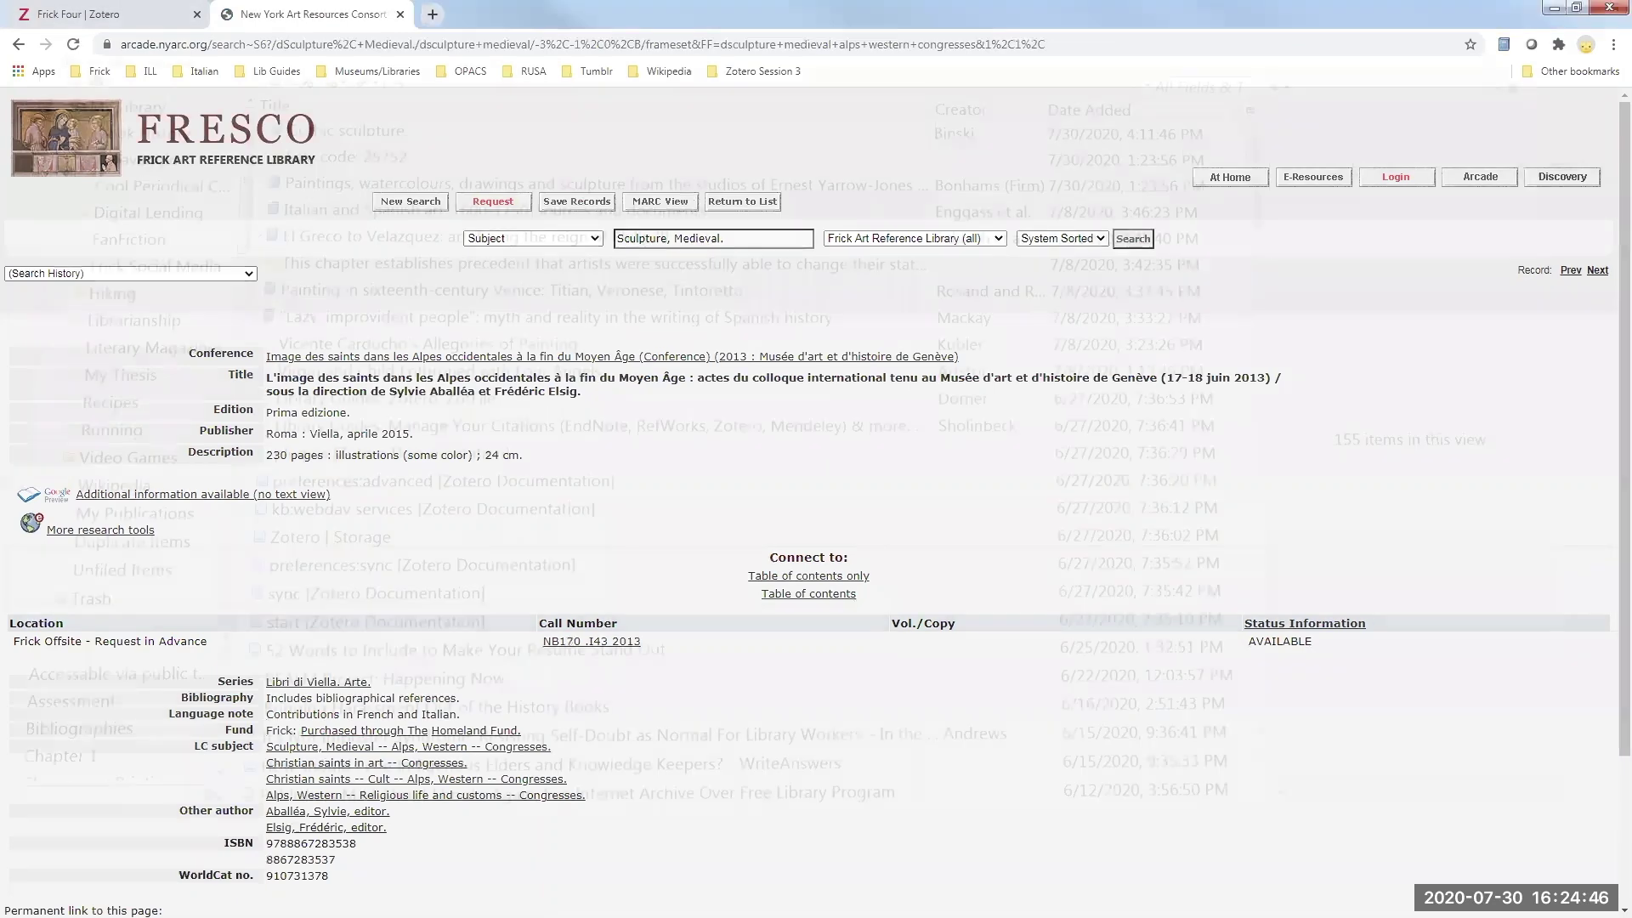
pyautogui.click(1505, 49)
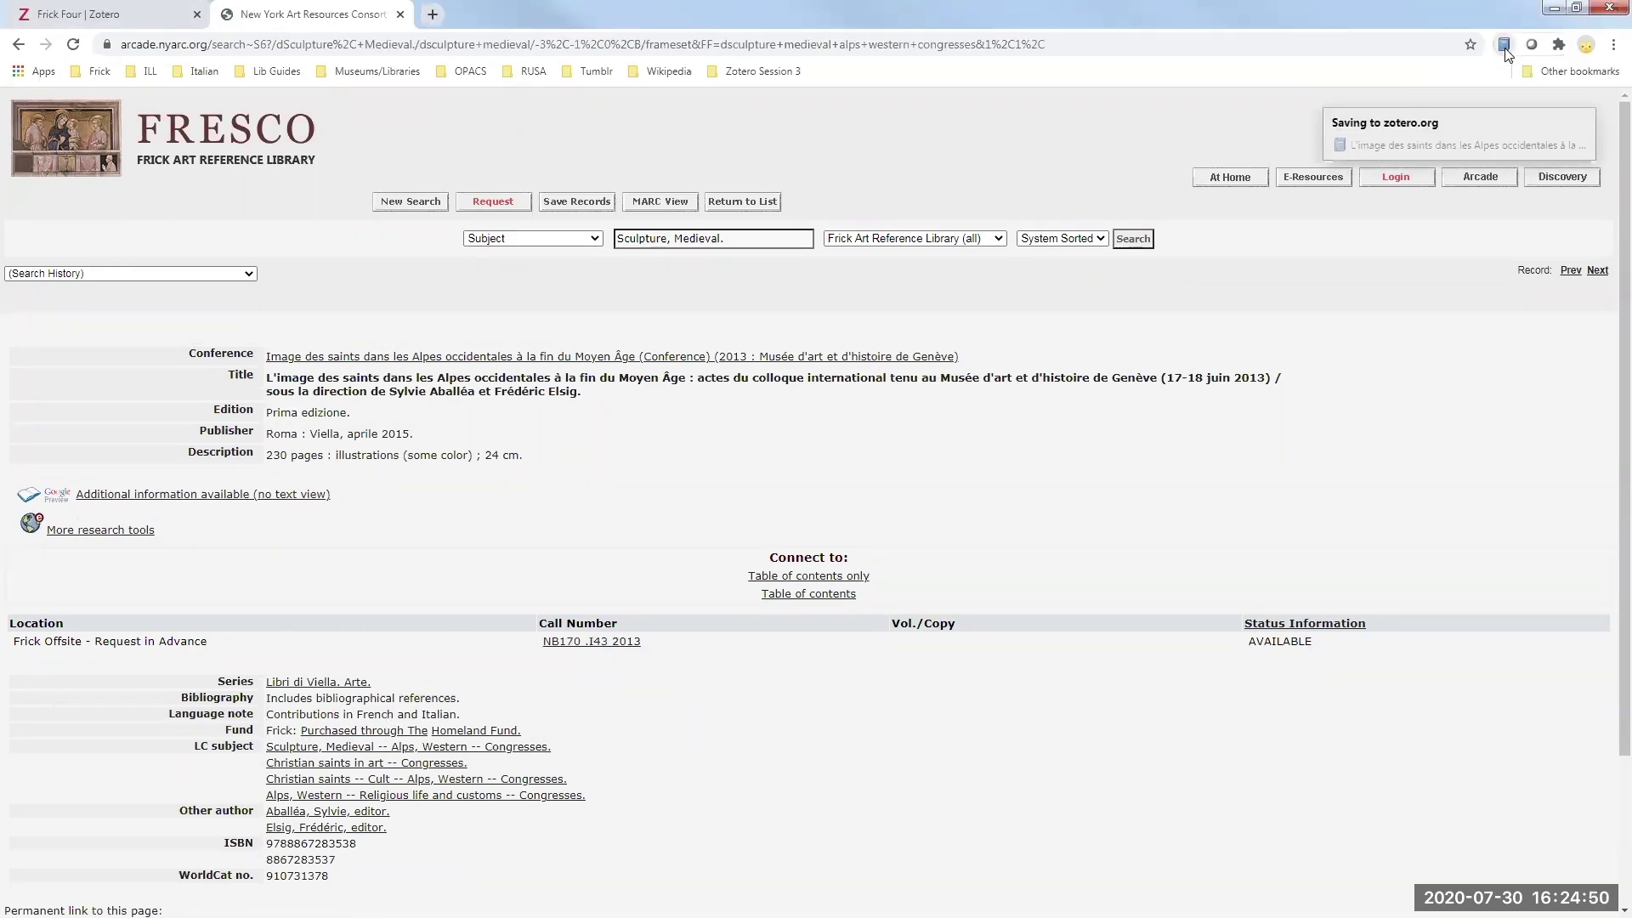
pyautogui.click(71, 19)
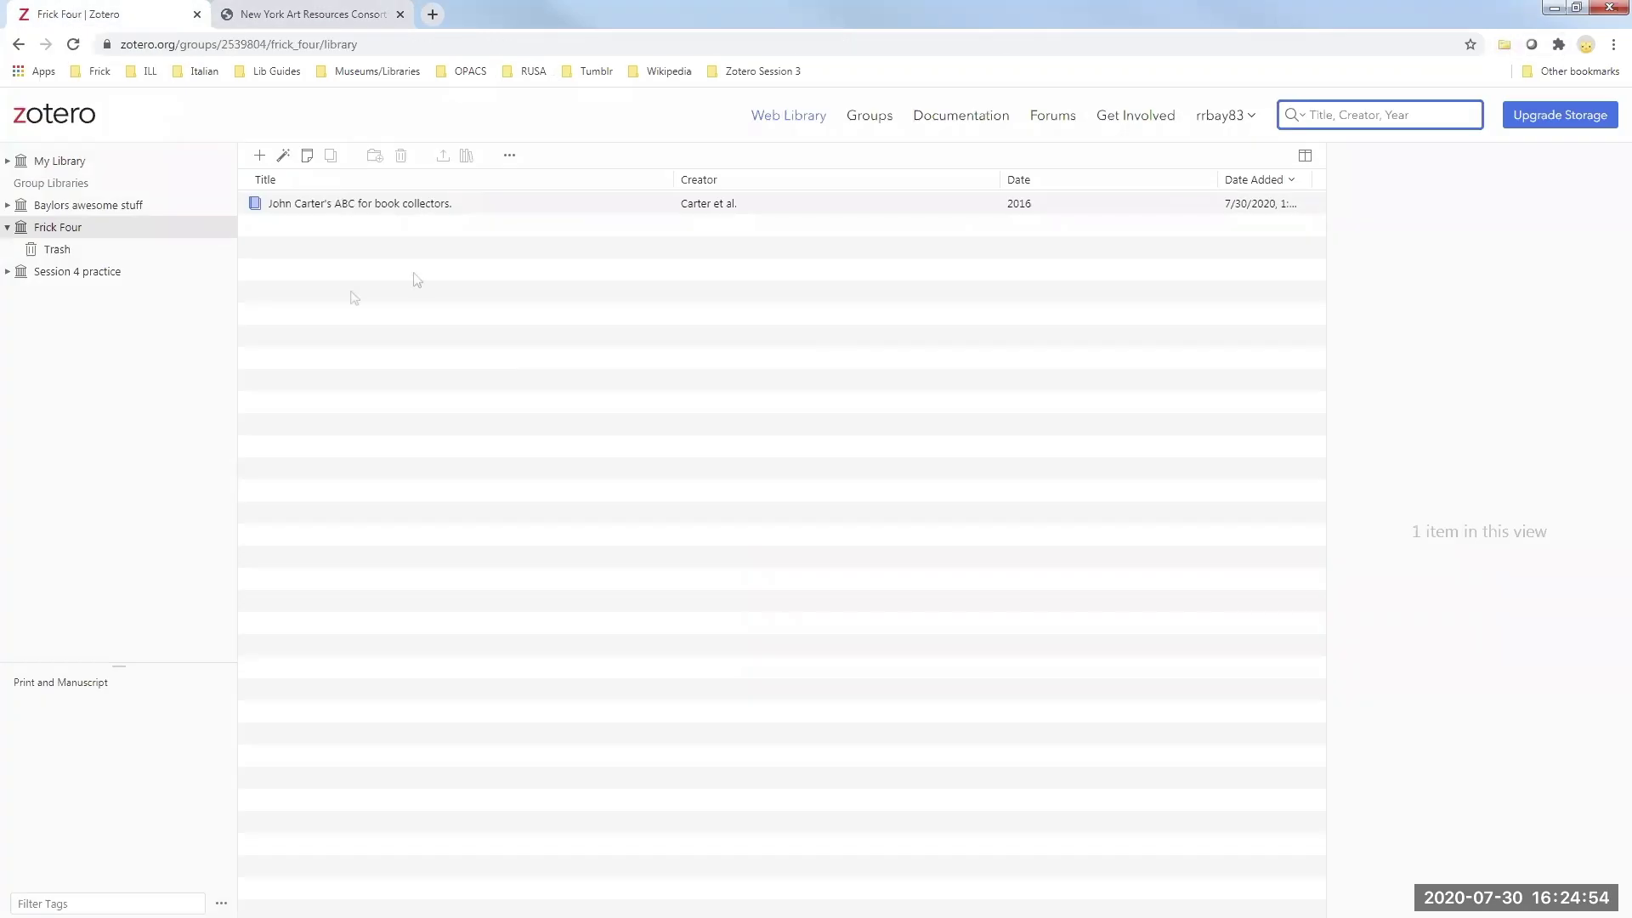
pyautogui.click(47, 165)
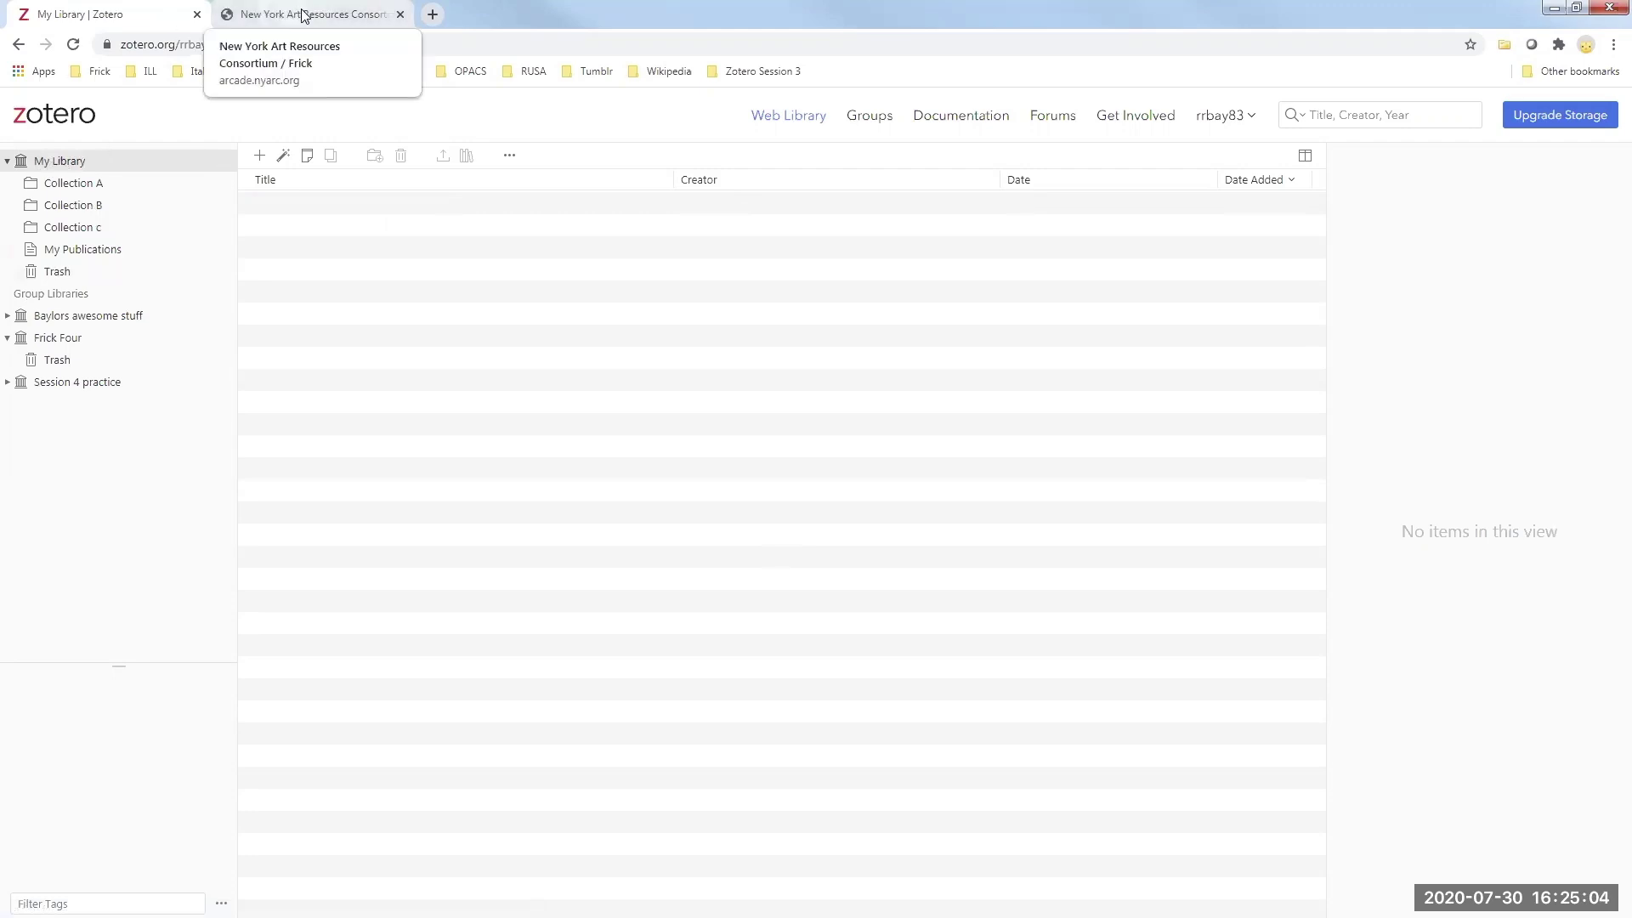
pyautogui.click(75, 45)
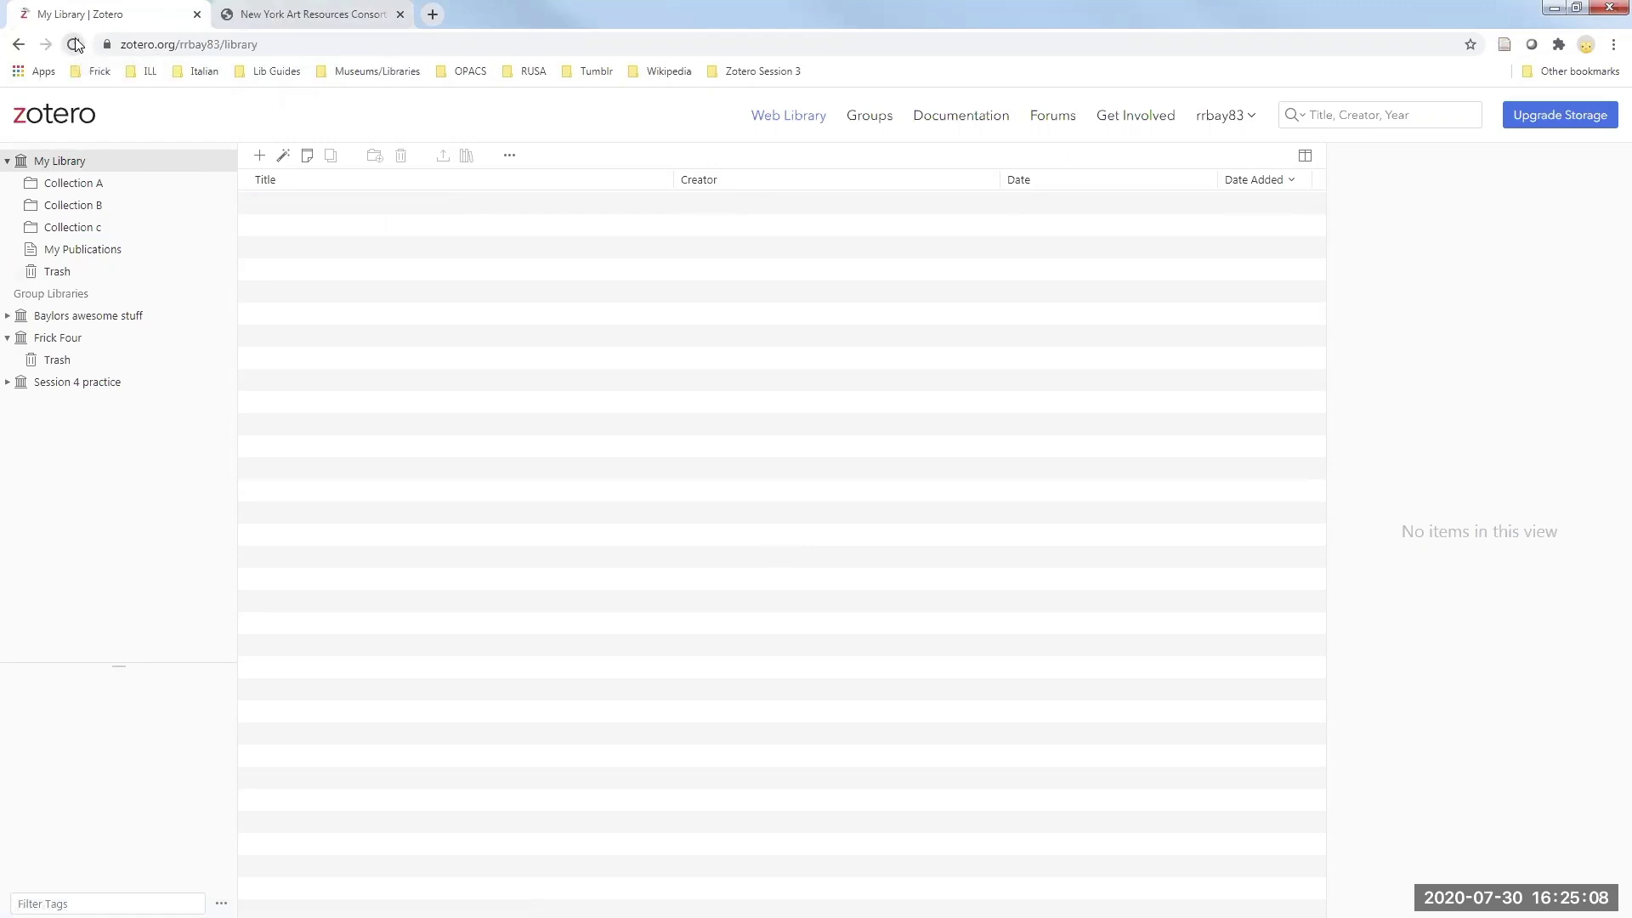
# - Save the FRESCO record to Zotero a second time and return to the web library
pyautogui.click(302, 22)
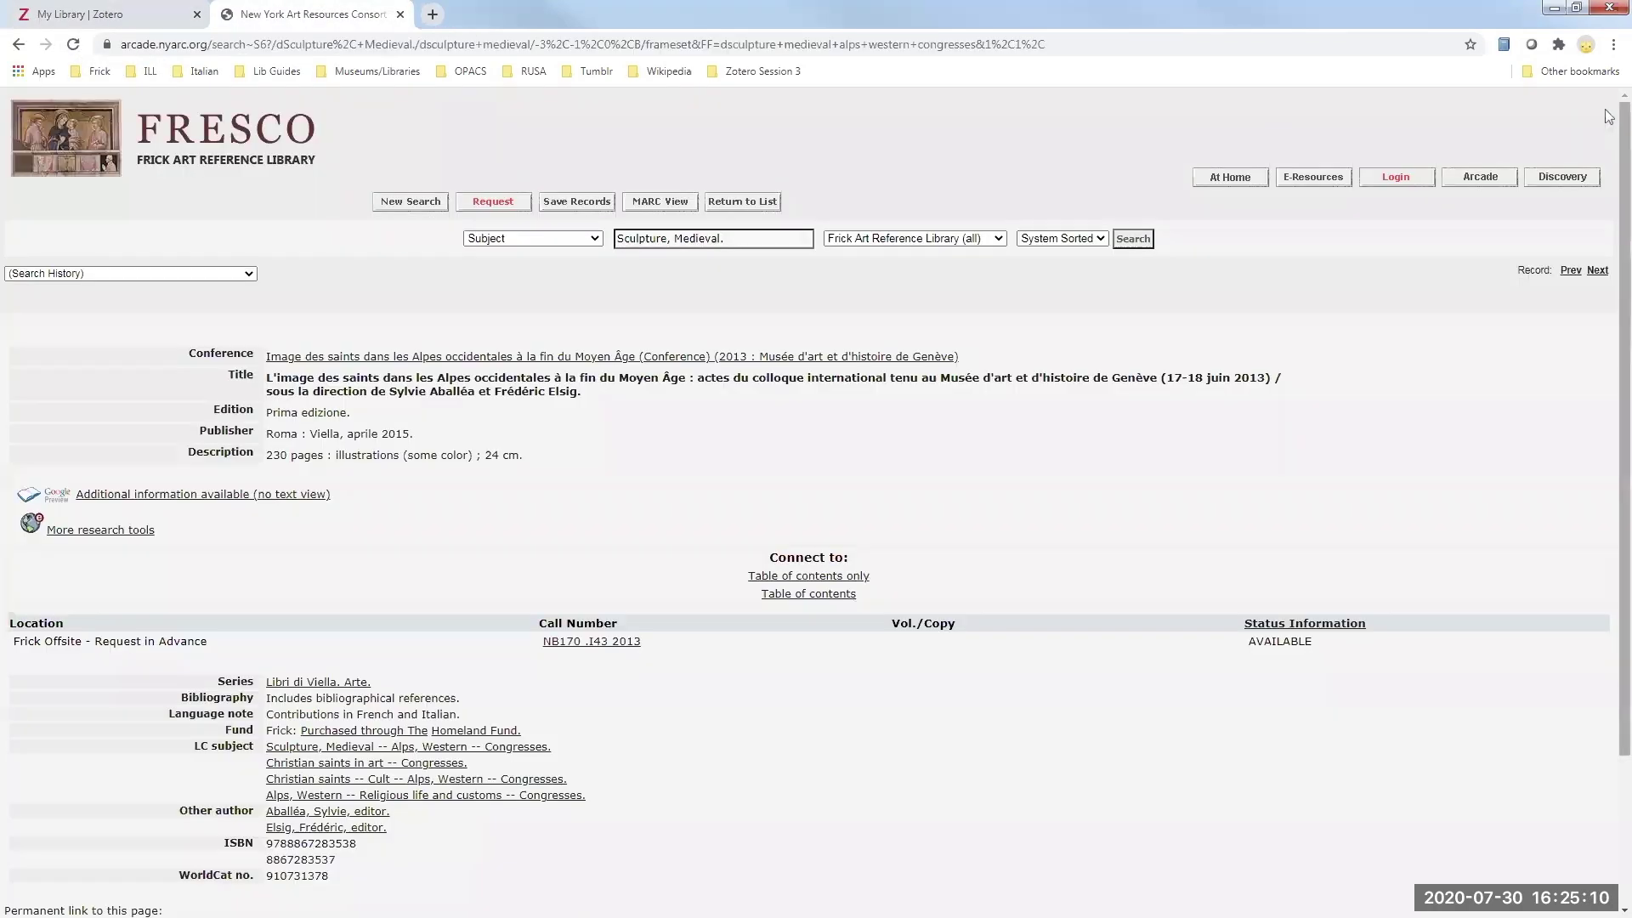
pyautogui.click(1505, 45)
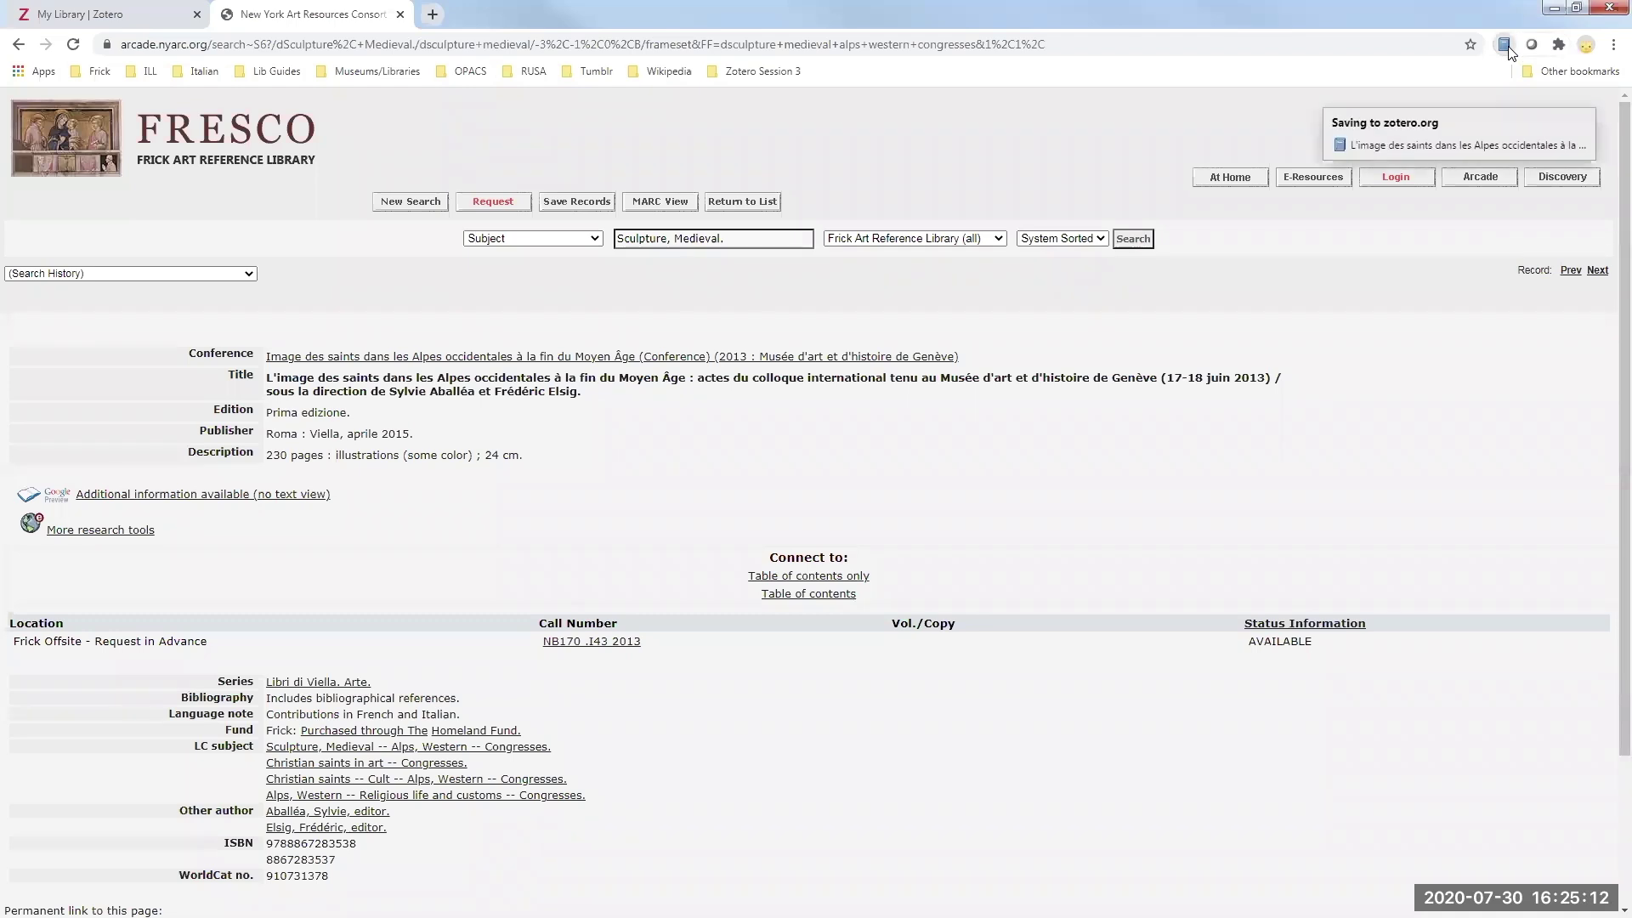
pyautogui.click(108, 20)
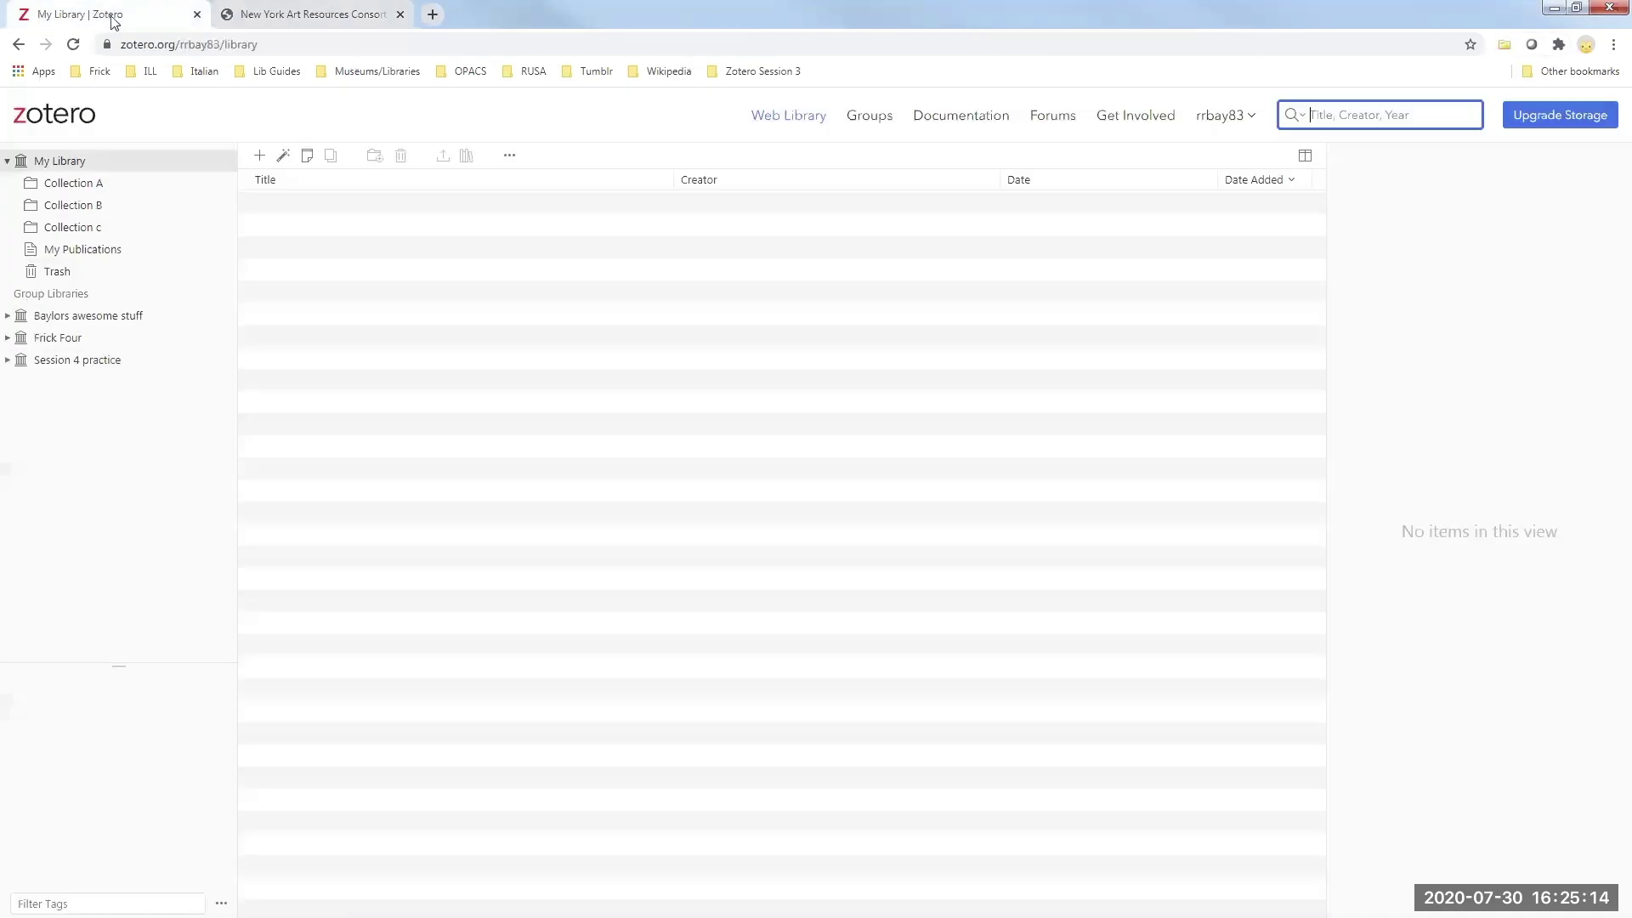
# - Open the Frick Four group library to find the newly saved Whistler in watercolor item
pyautogui.click(54, 339)
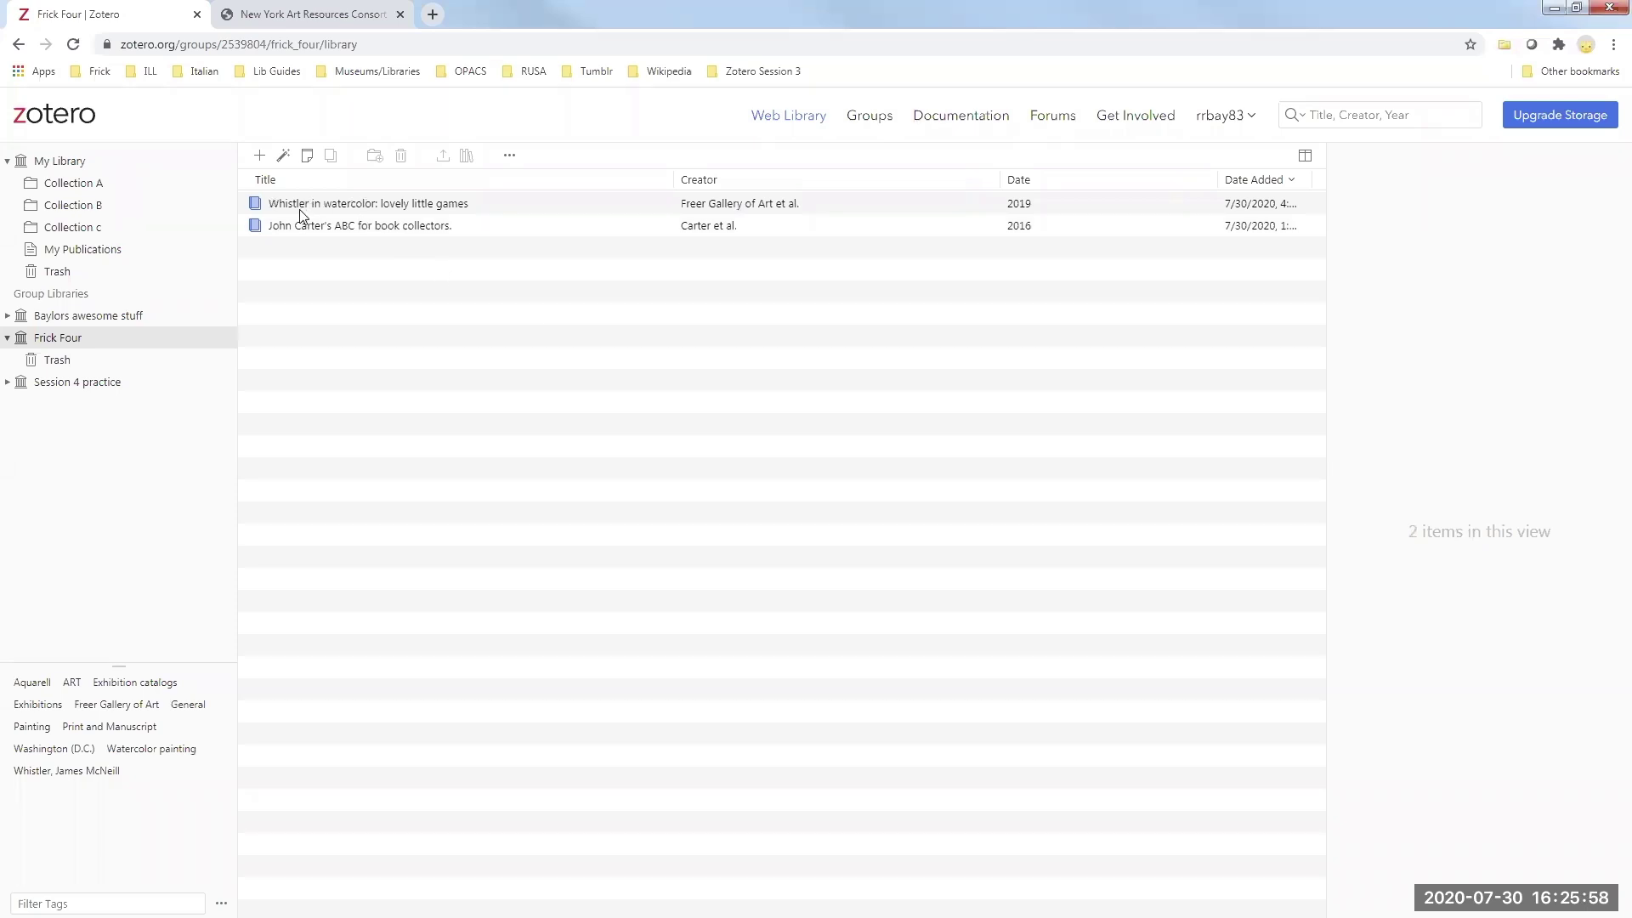
# - Select the Whistler in watercolor item and add an Added By column to the item list
pyautogui.click(519, 205)
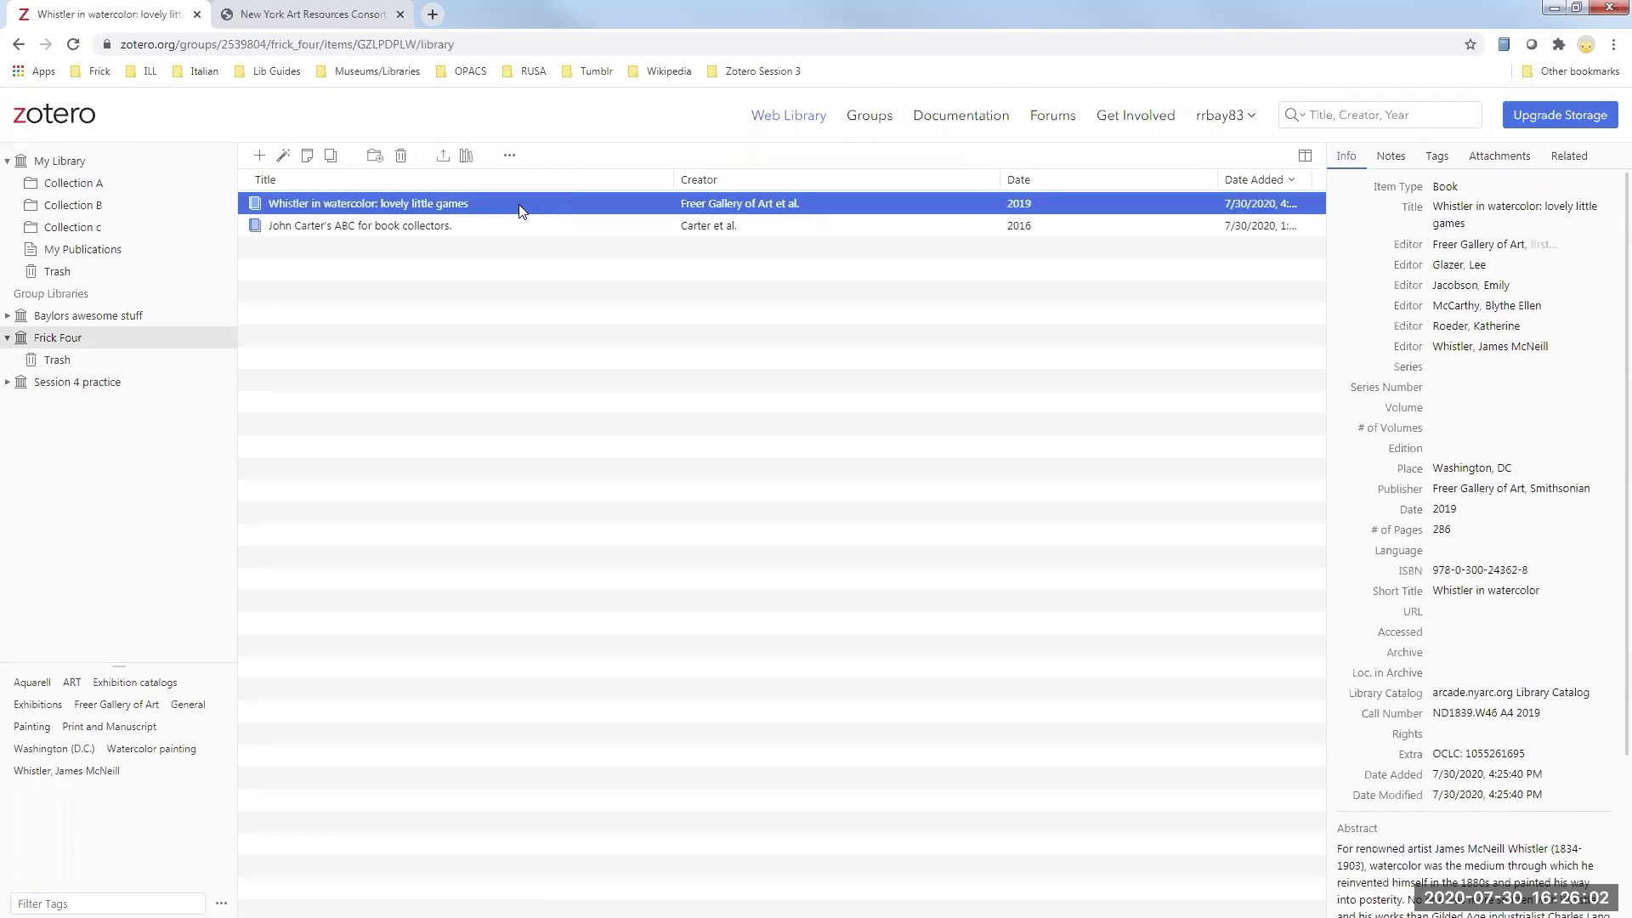
pyautogui.click(1292, 179)
pyautogui.click(1292, 180)
pyautogui.click(1304, 155)
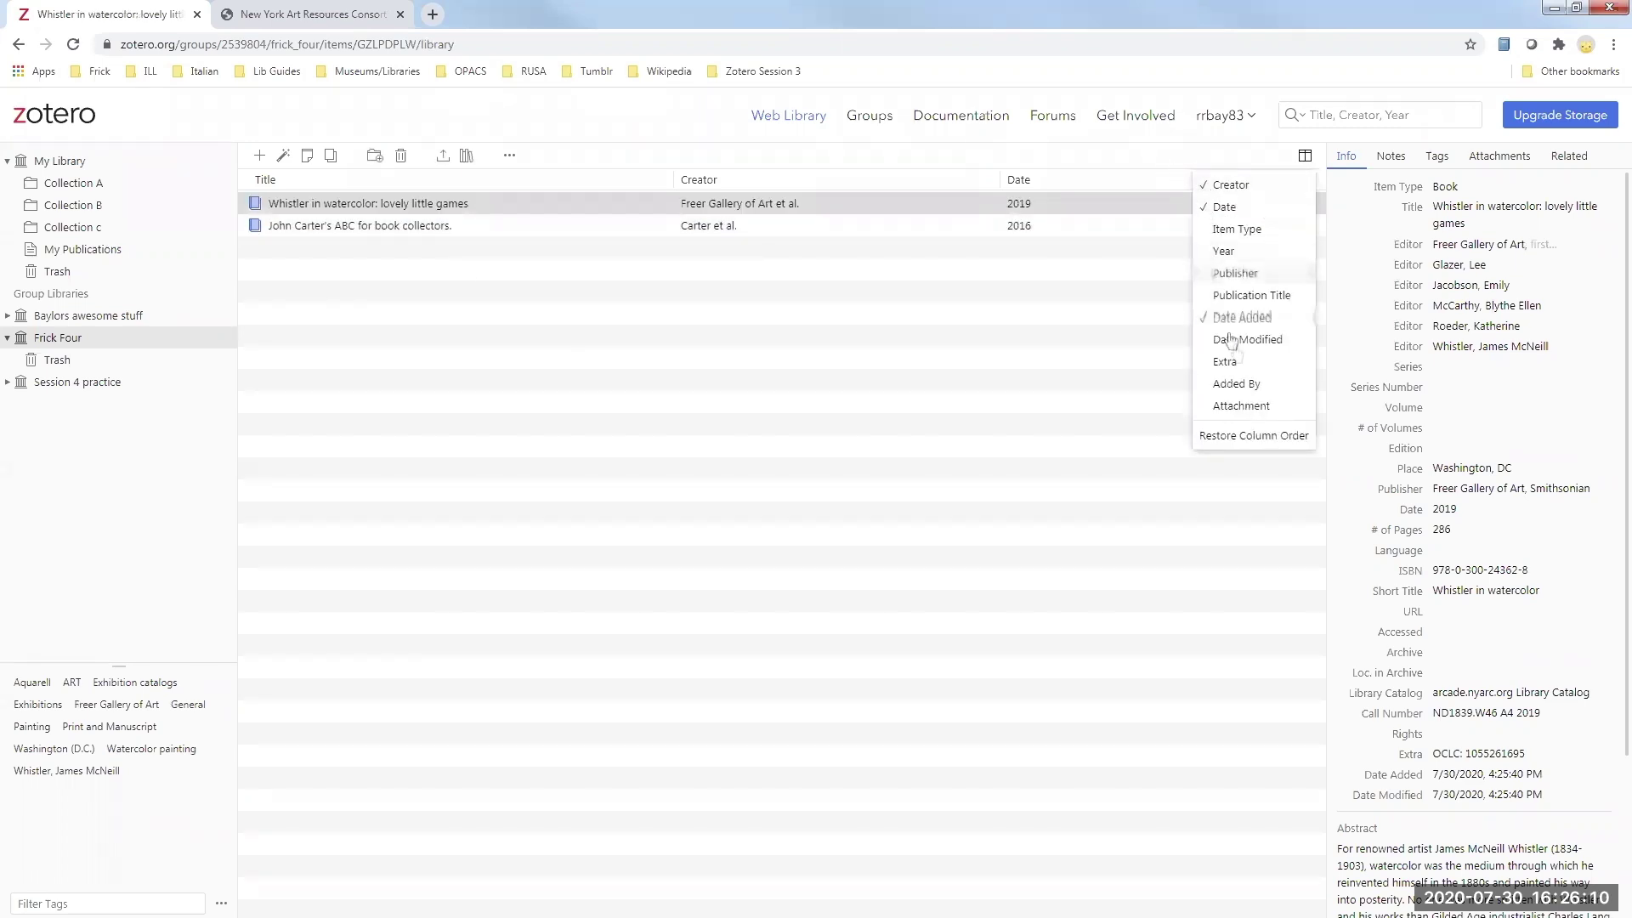
pyautogui.click(1107, 308)
pyautogui.click(1305, 156)
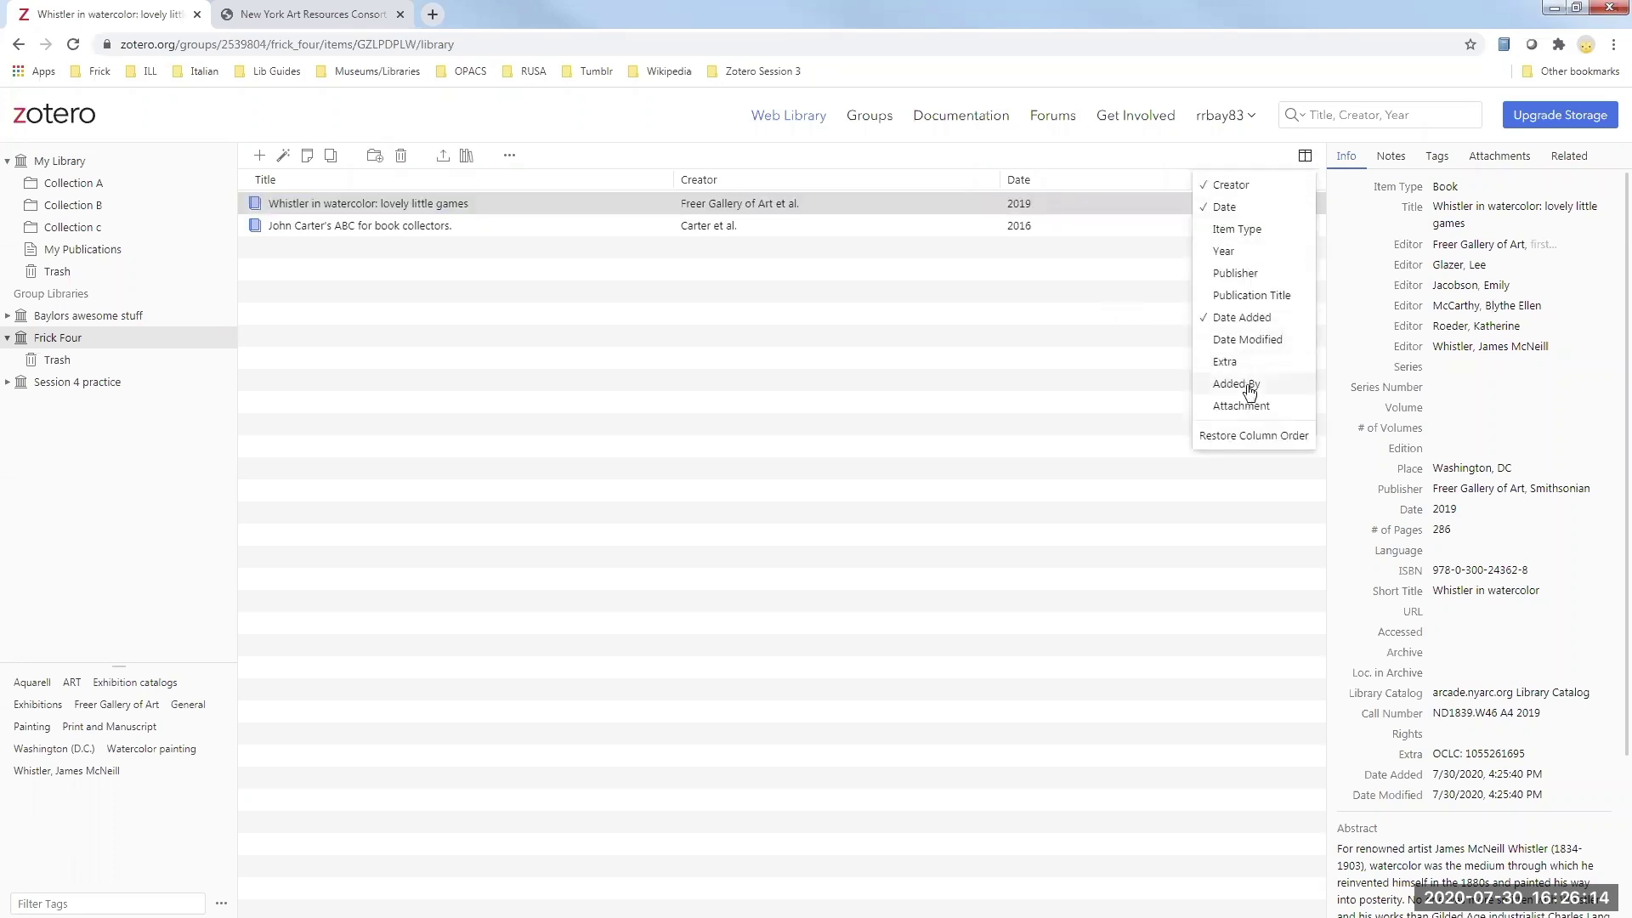
pyautogui.click(1248, 389)
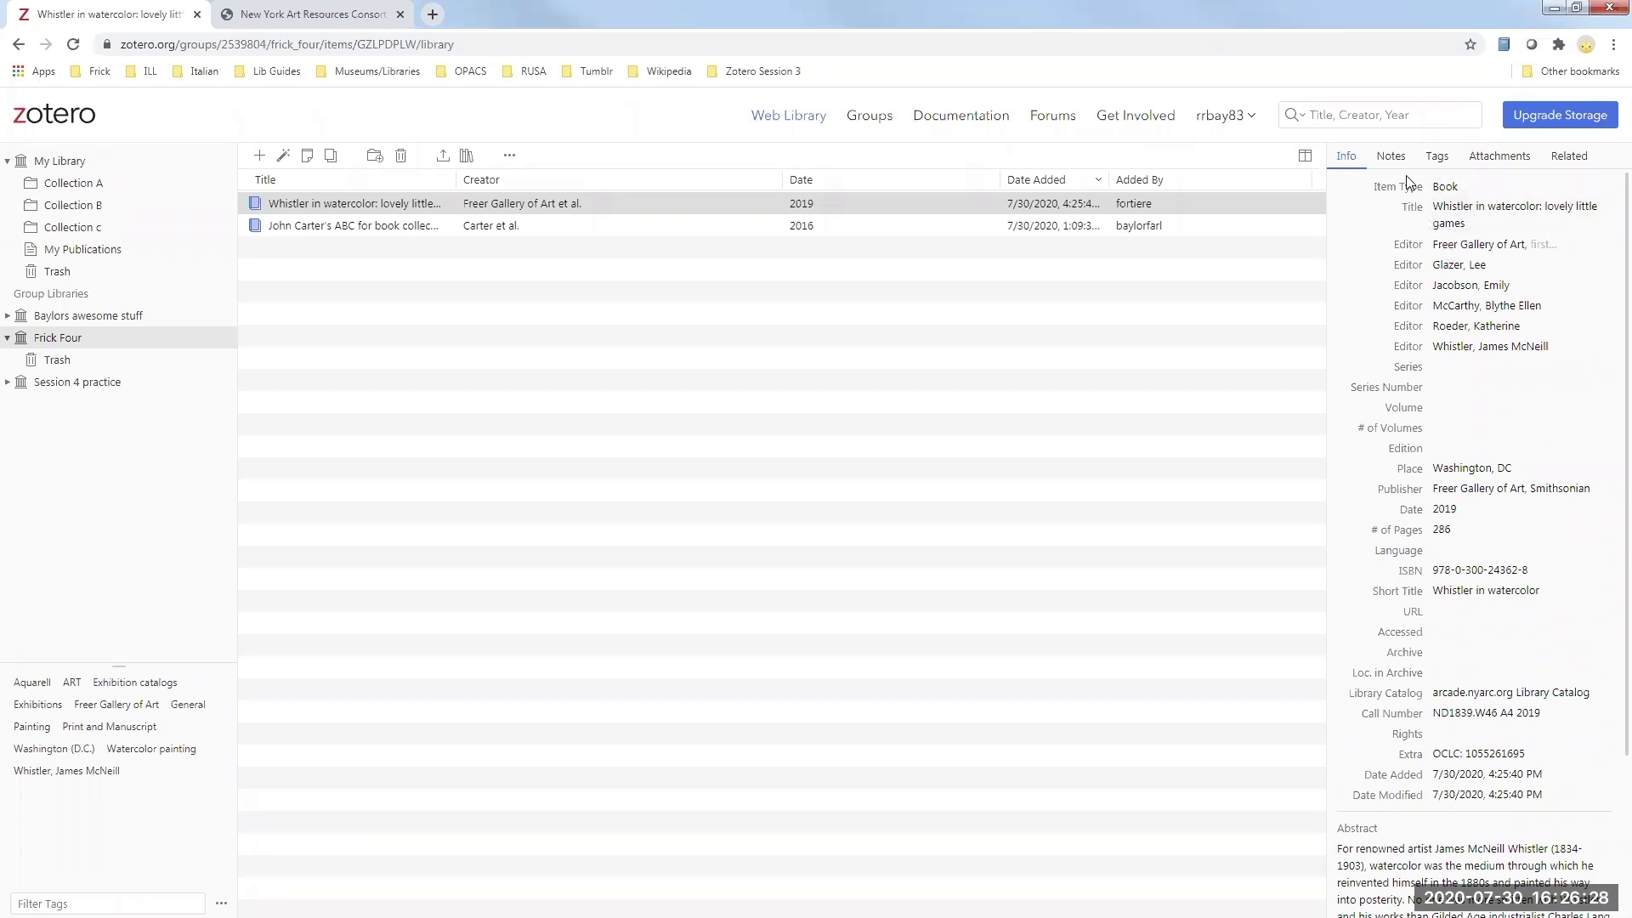
# - Add an empty Untitled Note to the Whistler in watercolor item, bringing it to 3 notes
pyautogui.click(1388, 157)
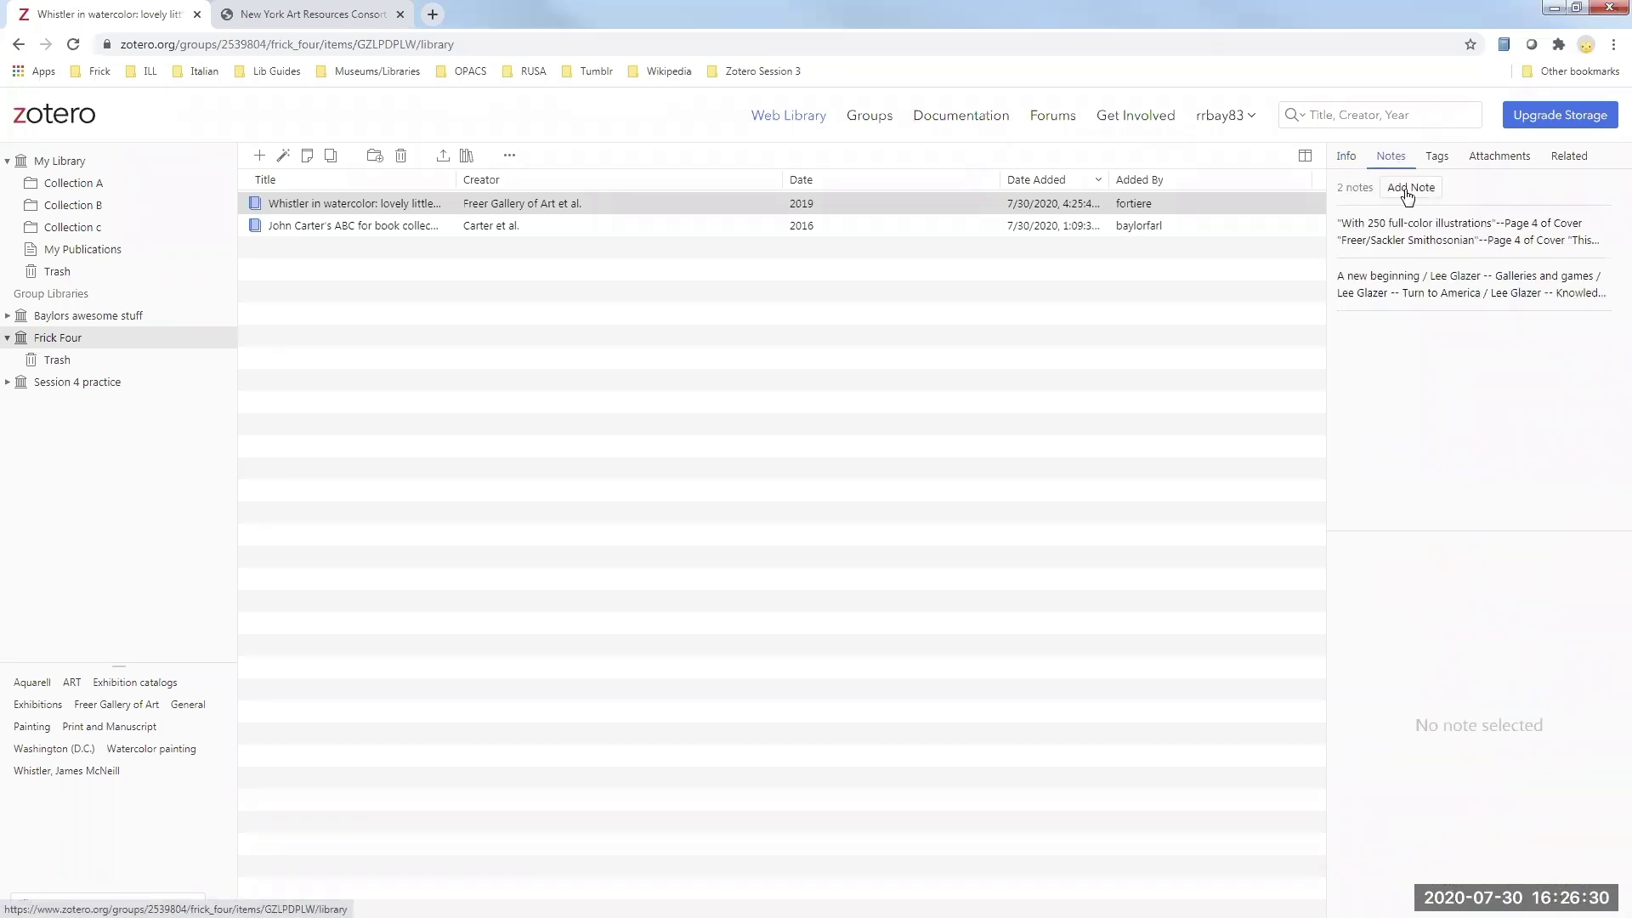
pyautogui.click(1407, 189)
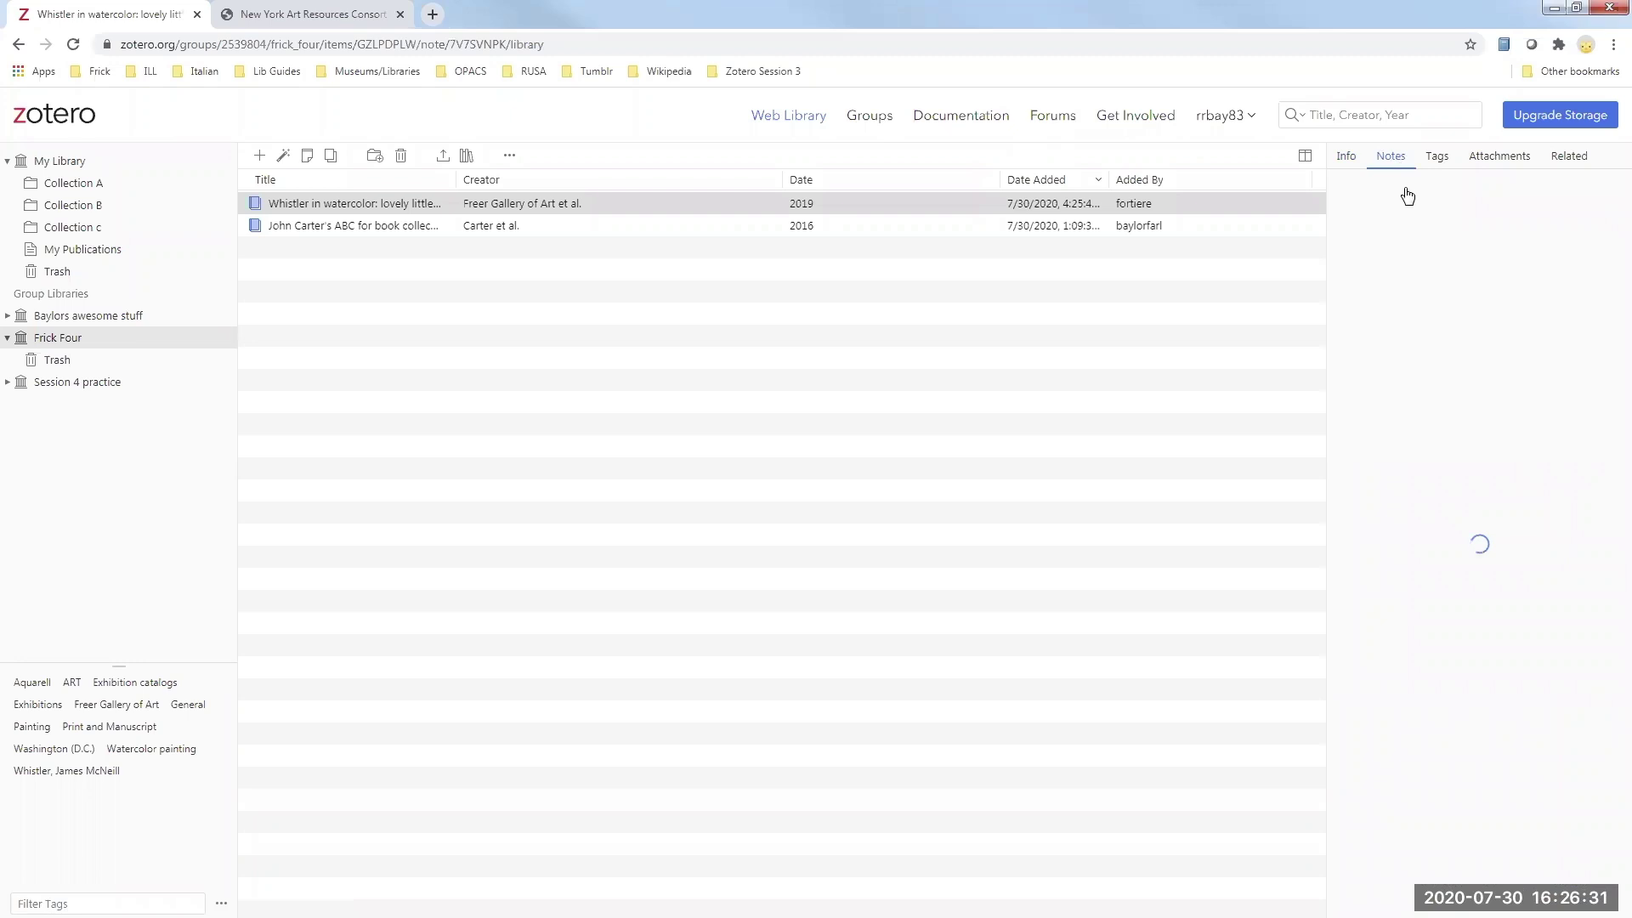
pyautogui.click(1346, 157)
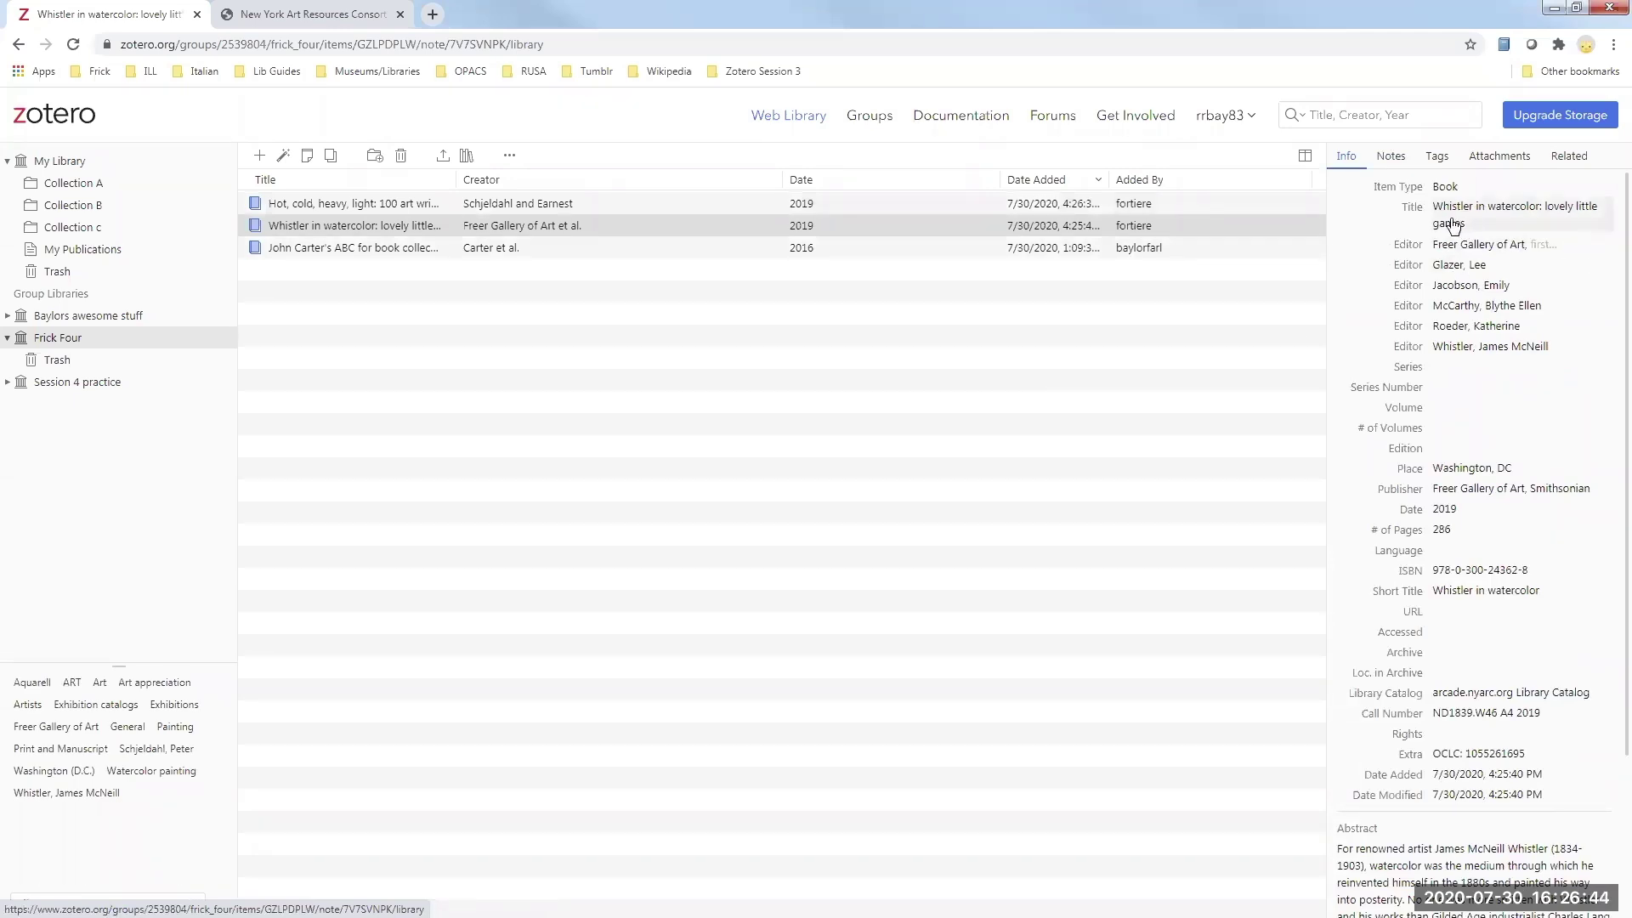
# - Review the Cold and hot and Whistler item details, then advance the presentation to the next slide
pyautogui.click(497, 205)
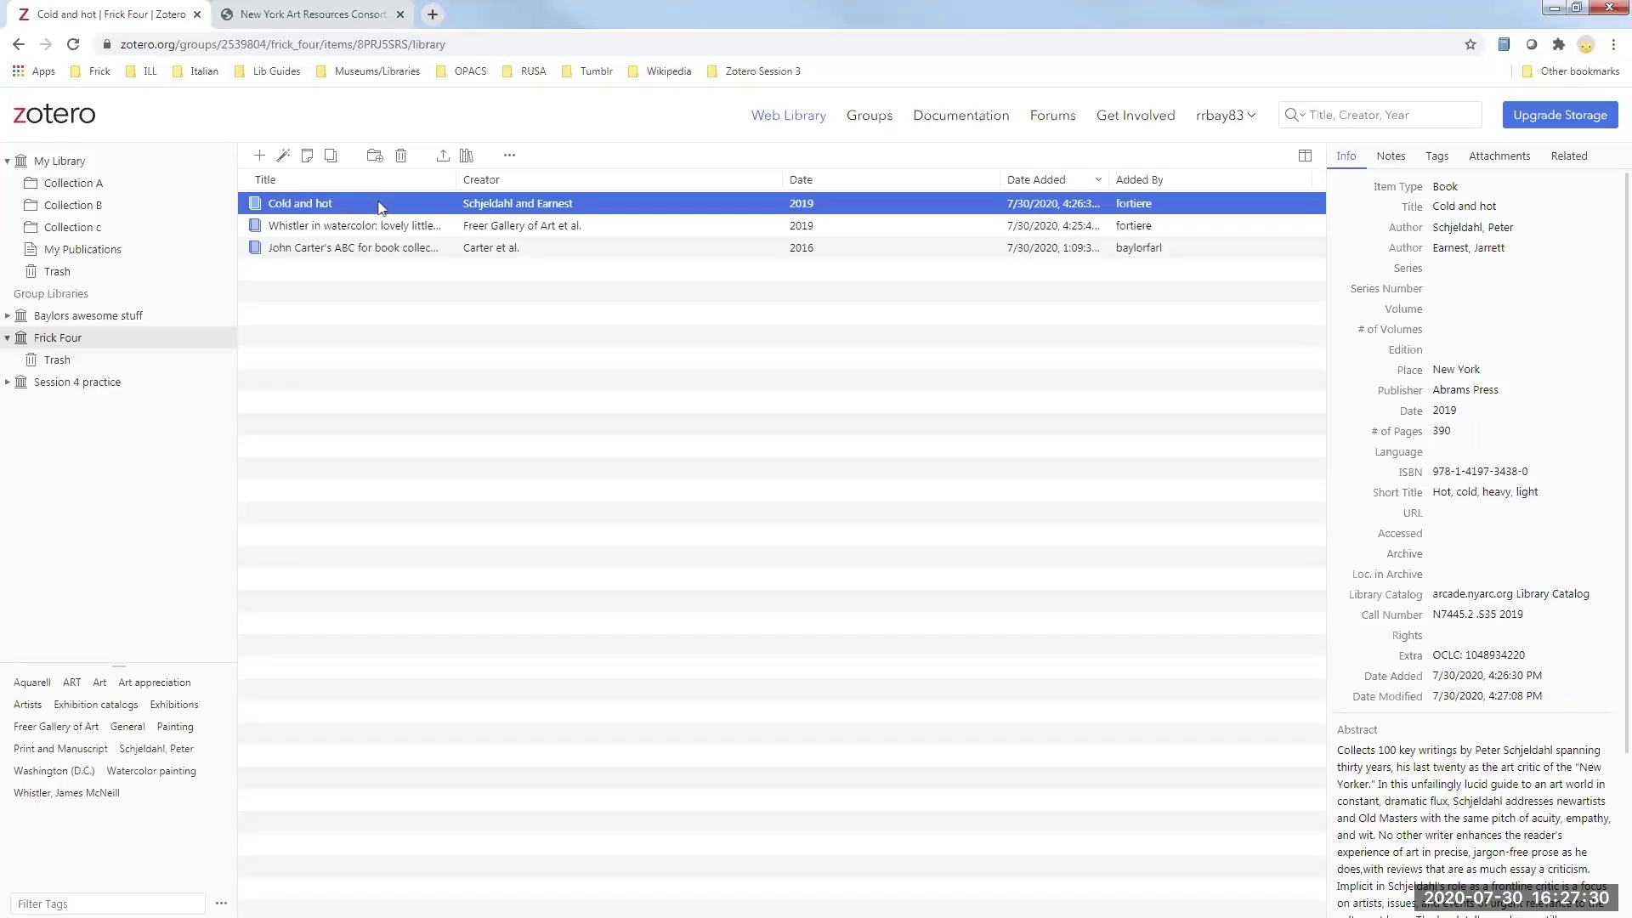
pyautogui.click(390, 228)
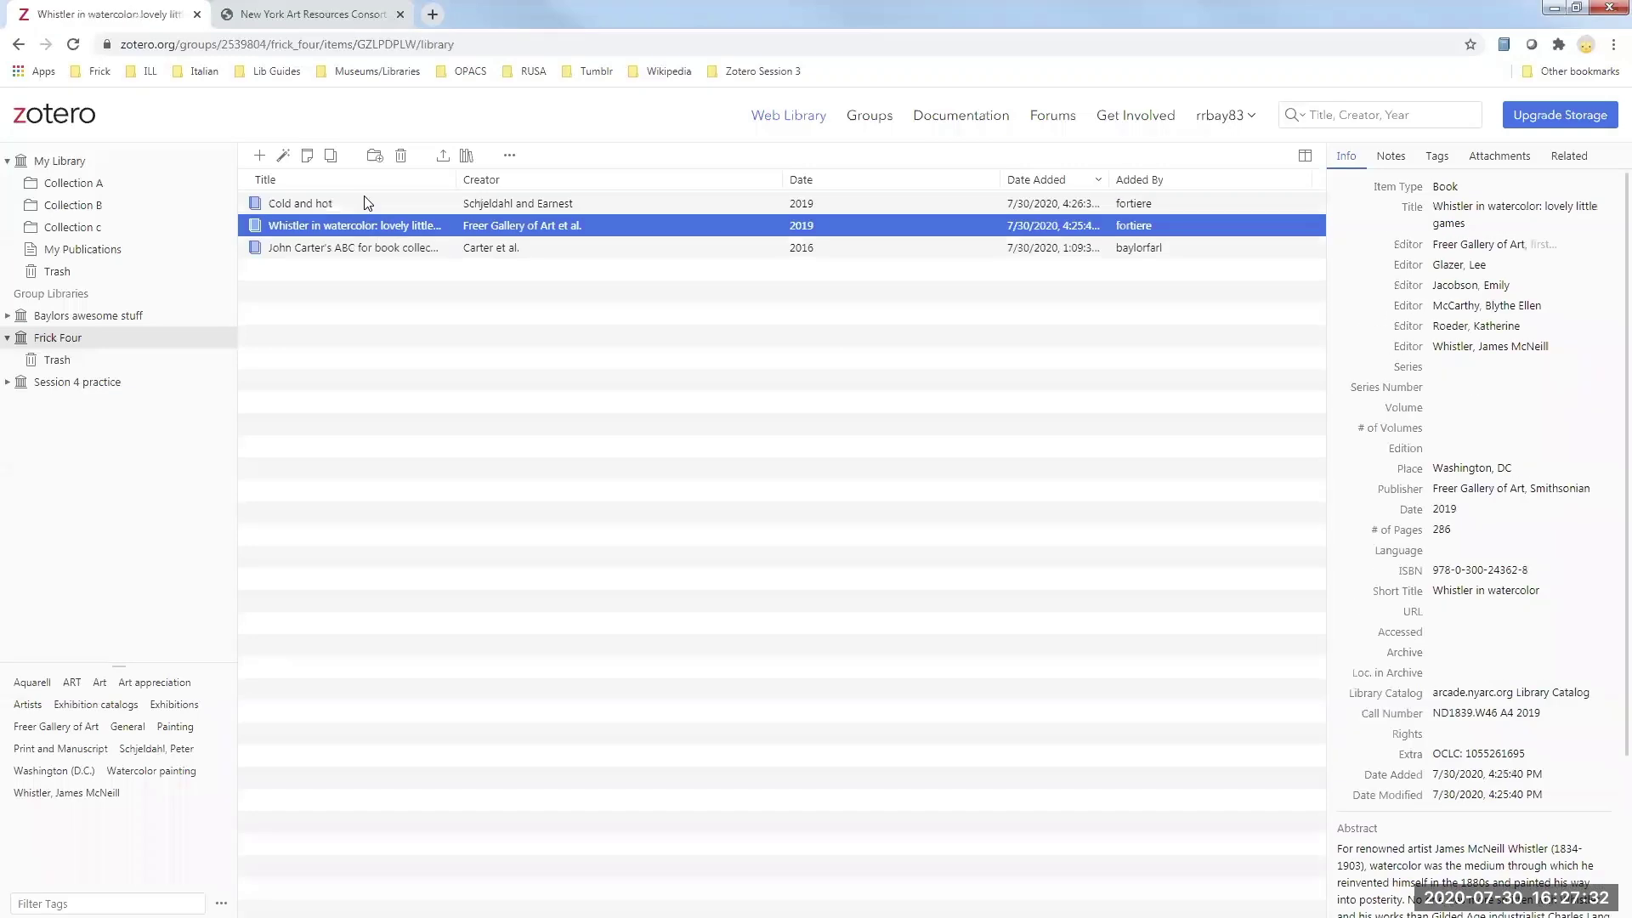
pyautogui.click(369, 204)
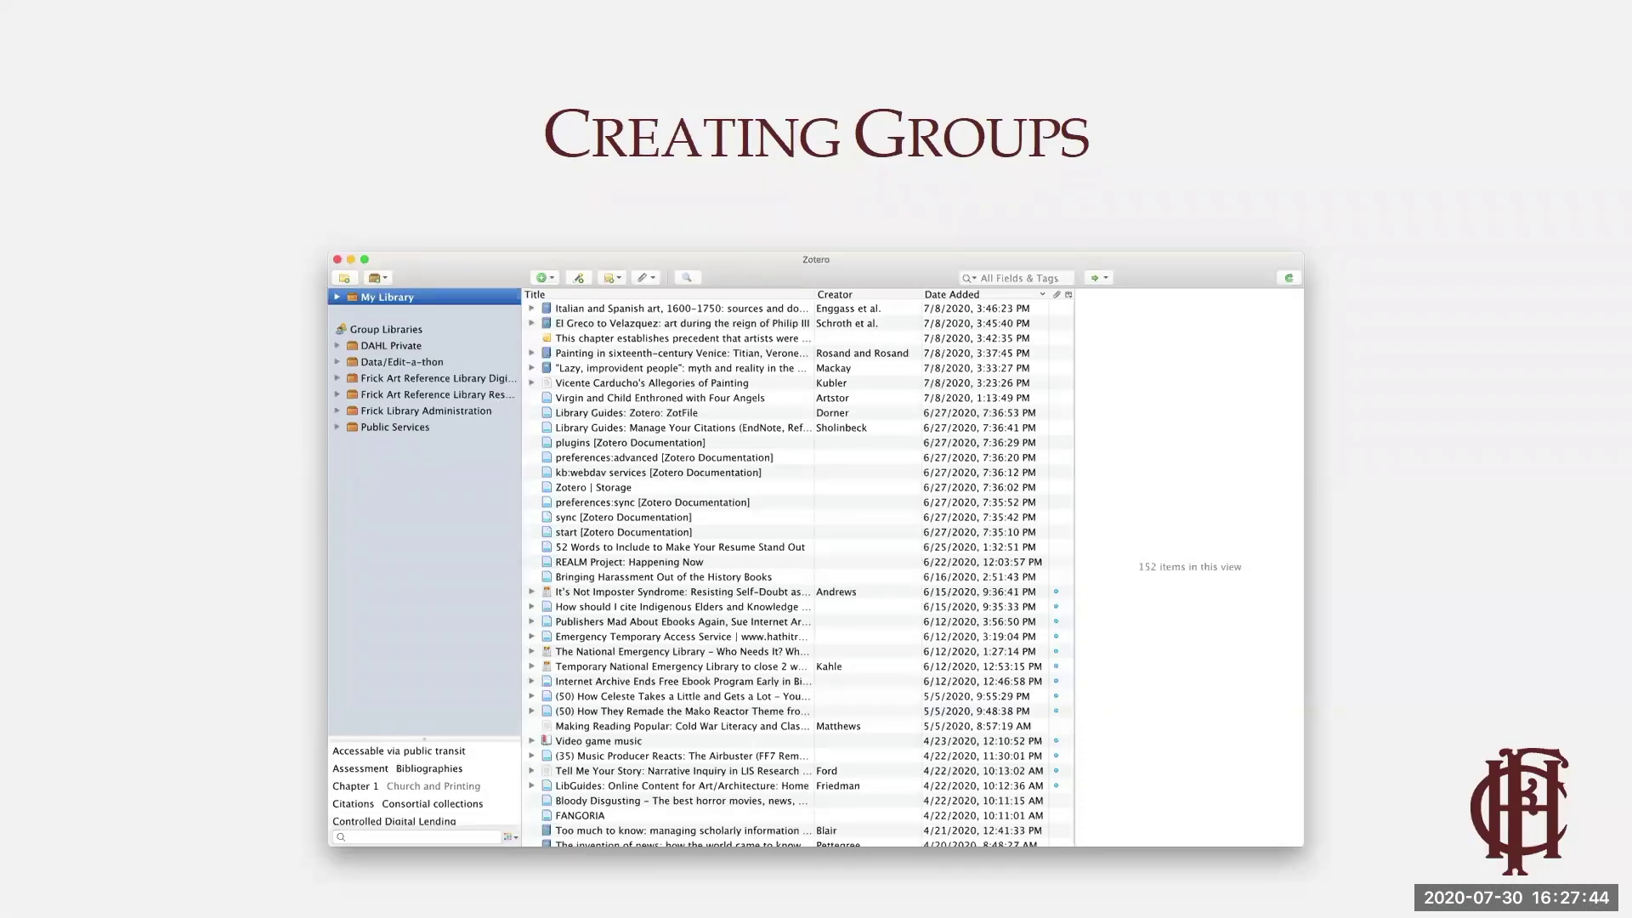
pyautogui.press('Right')
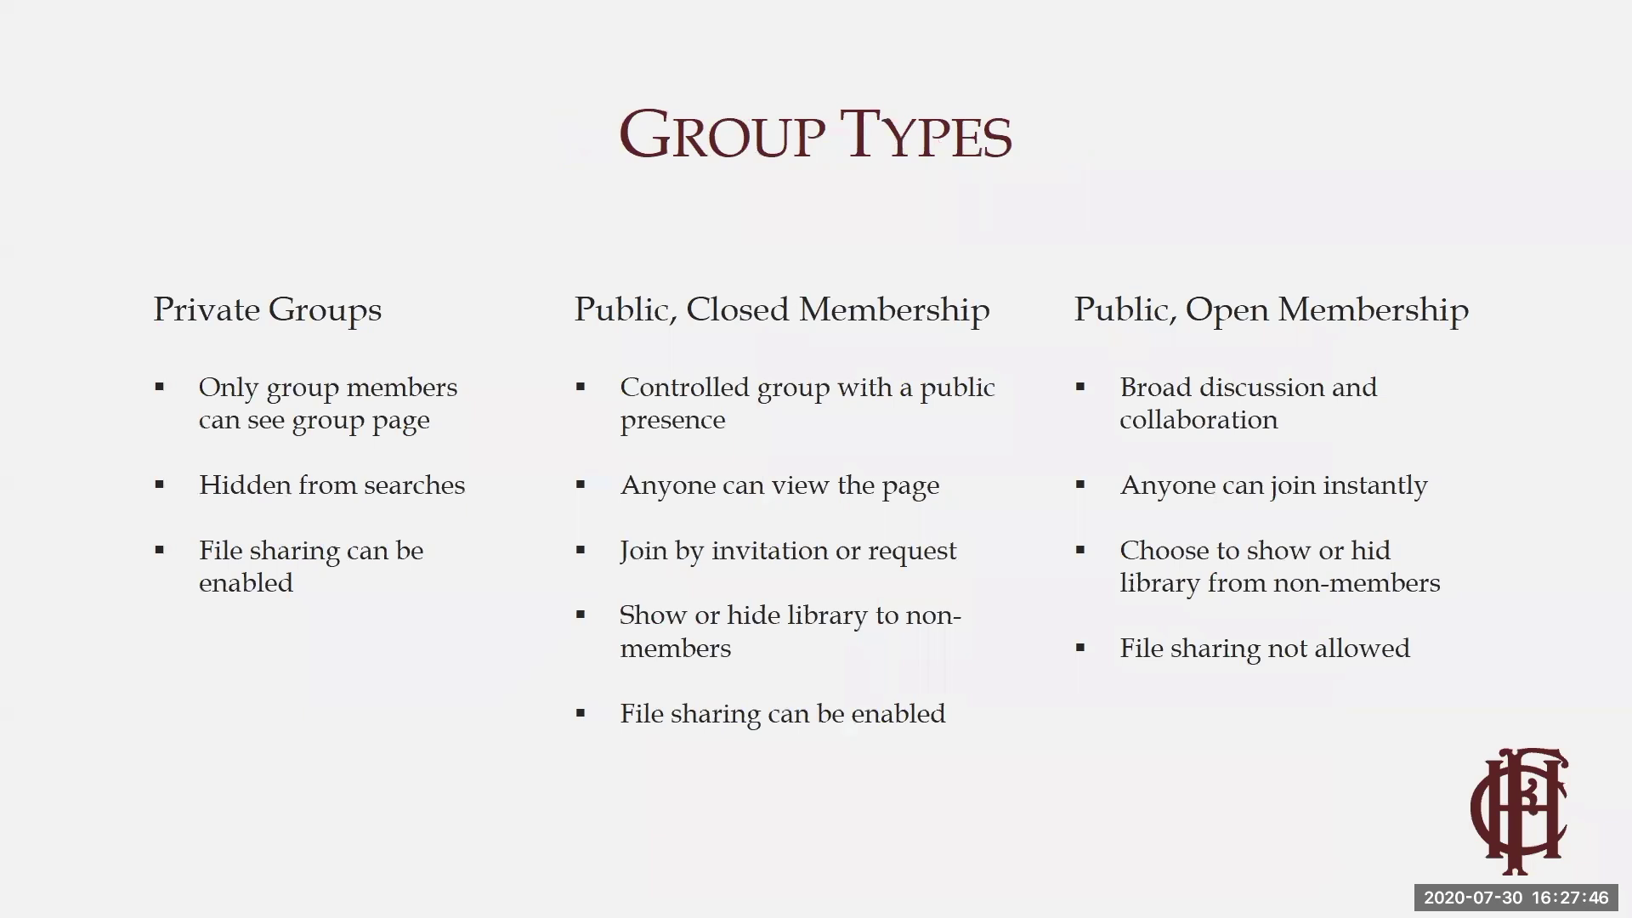
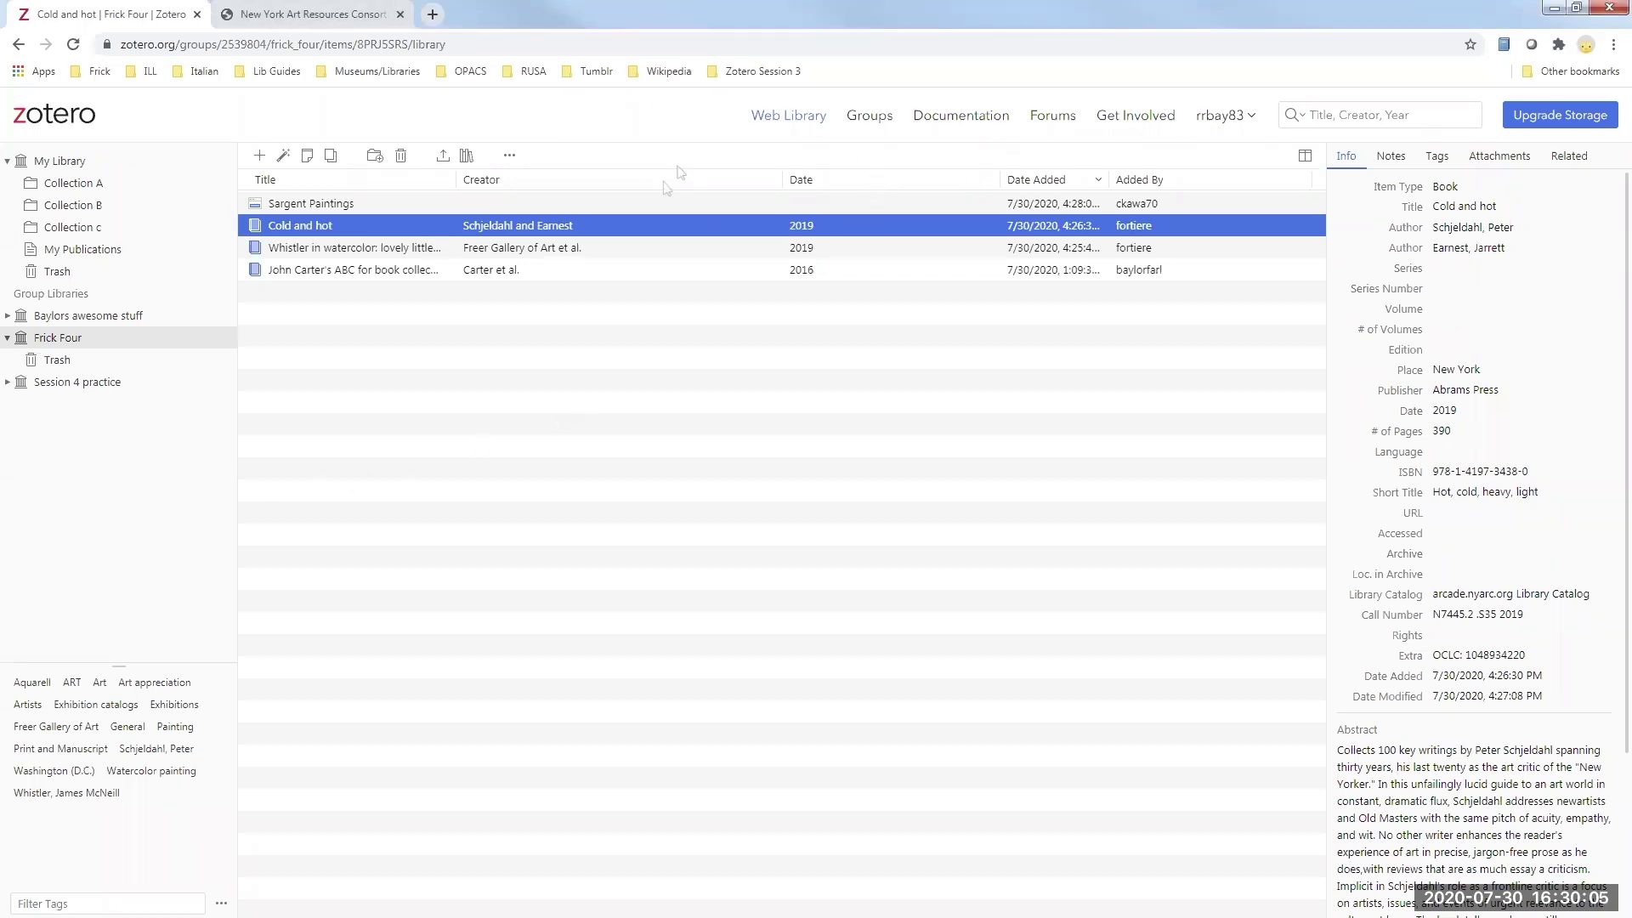
# - Show the Sargent Paintings item's details in the Frick Four web library
pyautogui.click(639, 204)
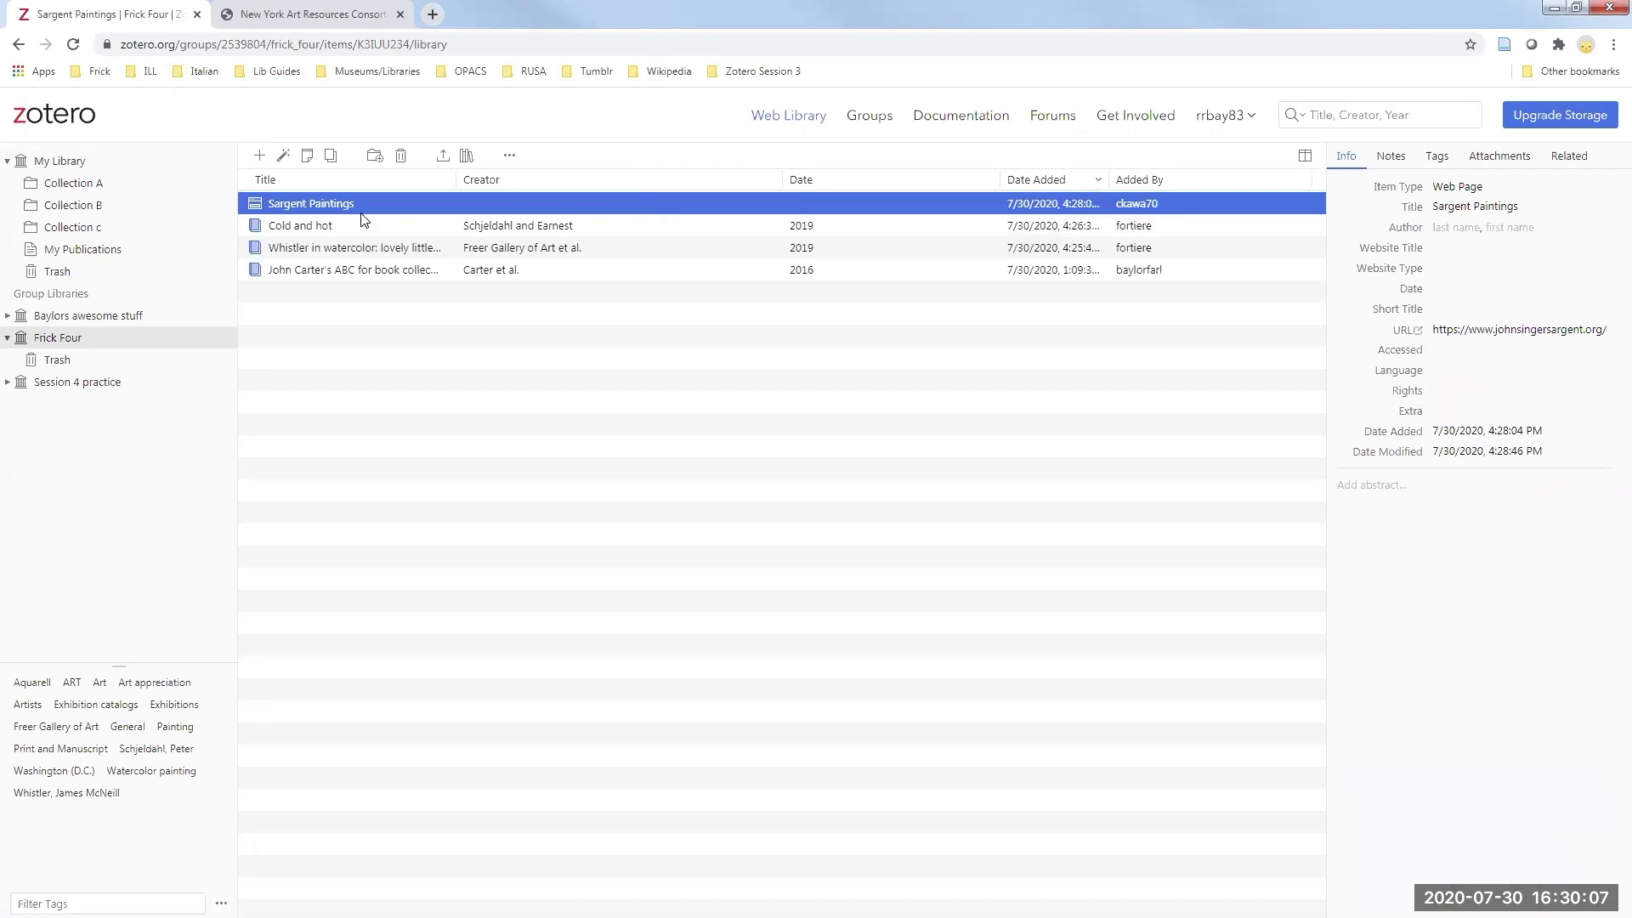
# - Open the Sargent Paintings item's saved website, then return to the Frick Four library tab
pyautogui.click(1408, 335)
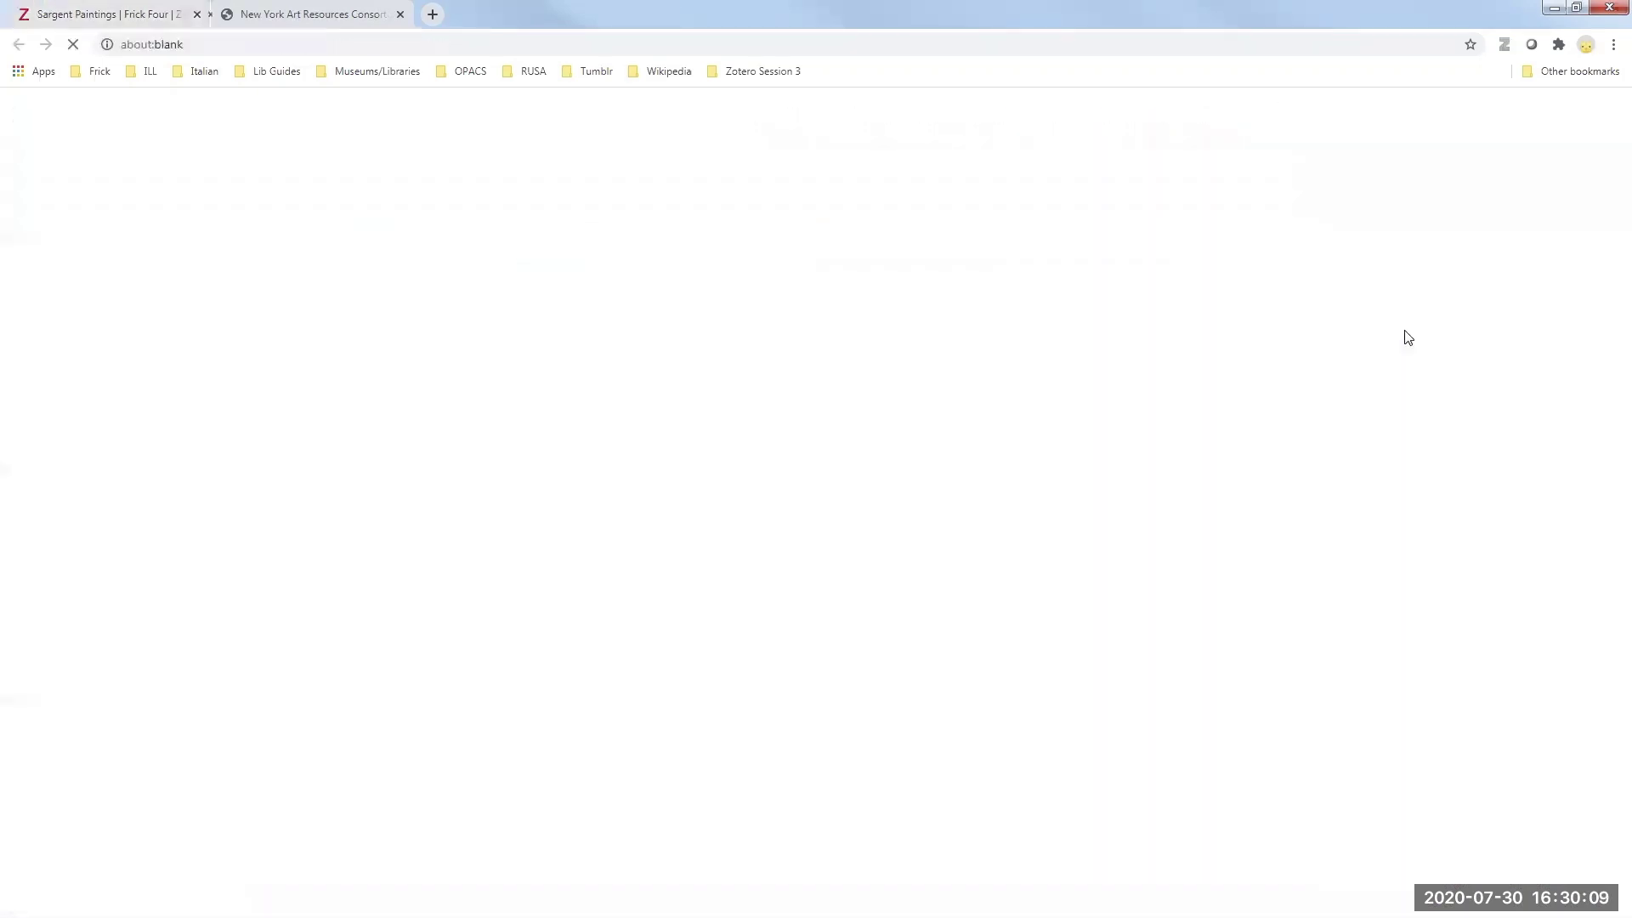
pyautogui.scroll(-1, 587, 340)
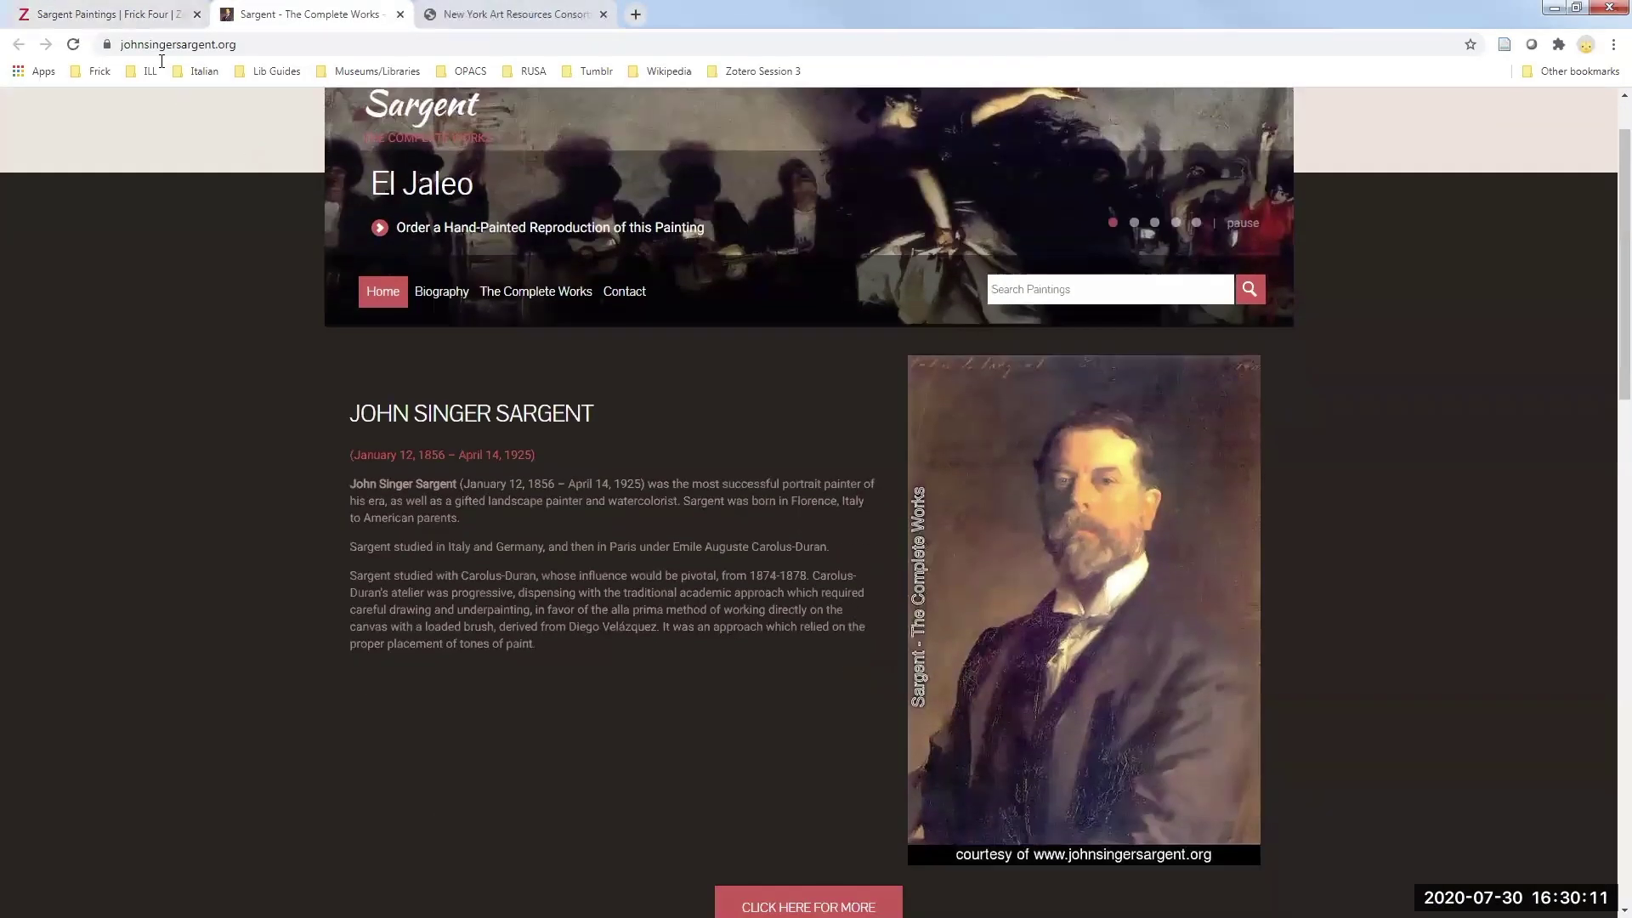
pyautogui.click(146, 17)
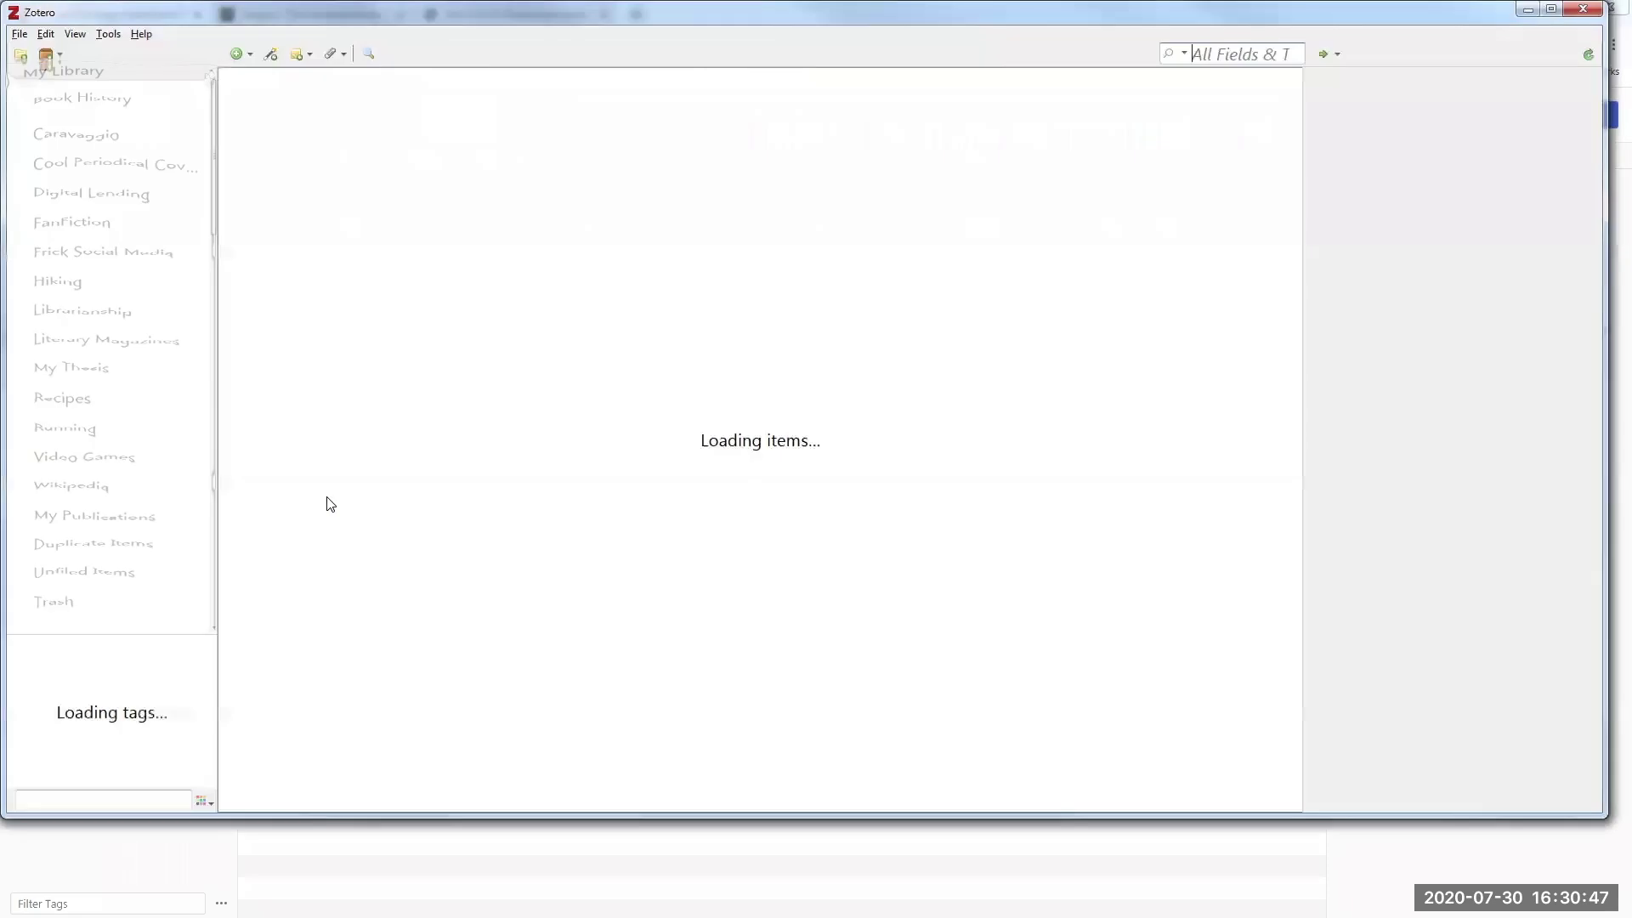
# - Collapse My Library and every group library, from DAHL Private through Public Services
pyautogui.click(16, 82)
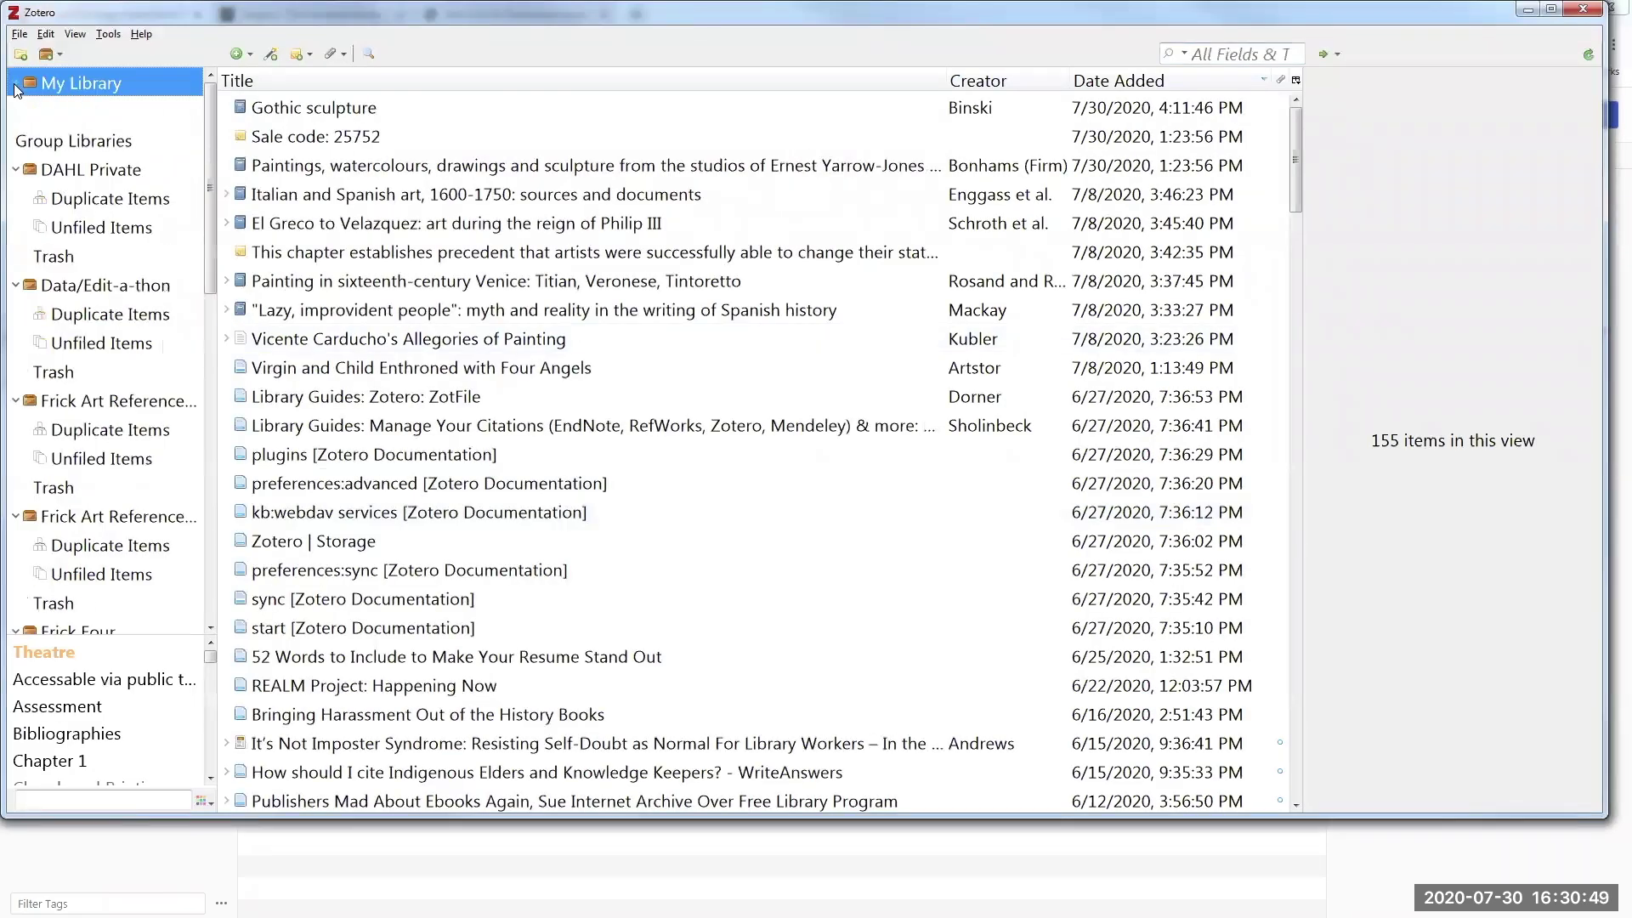
pyautogui.click(15, 170)
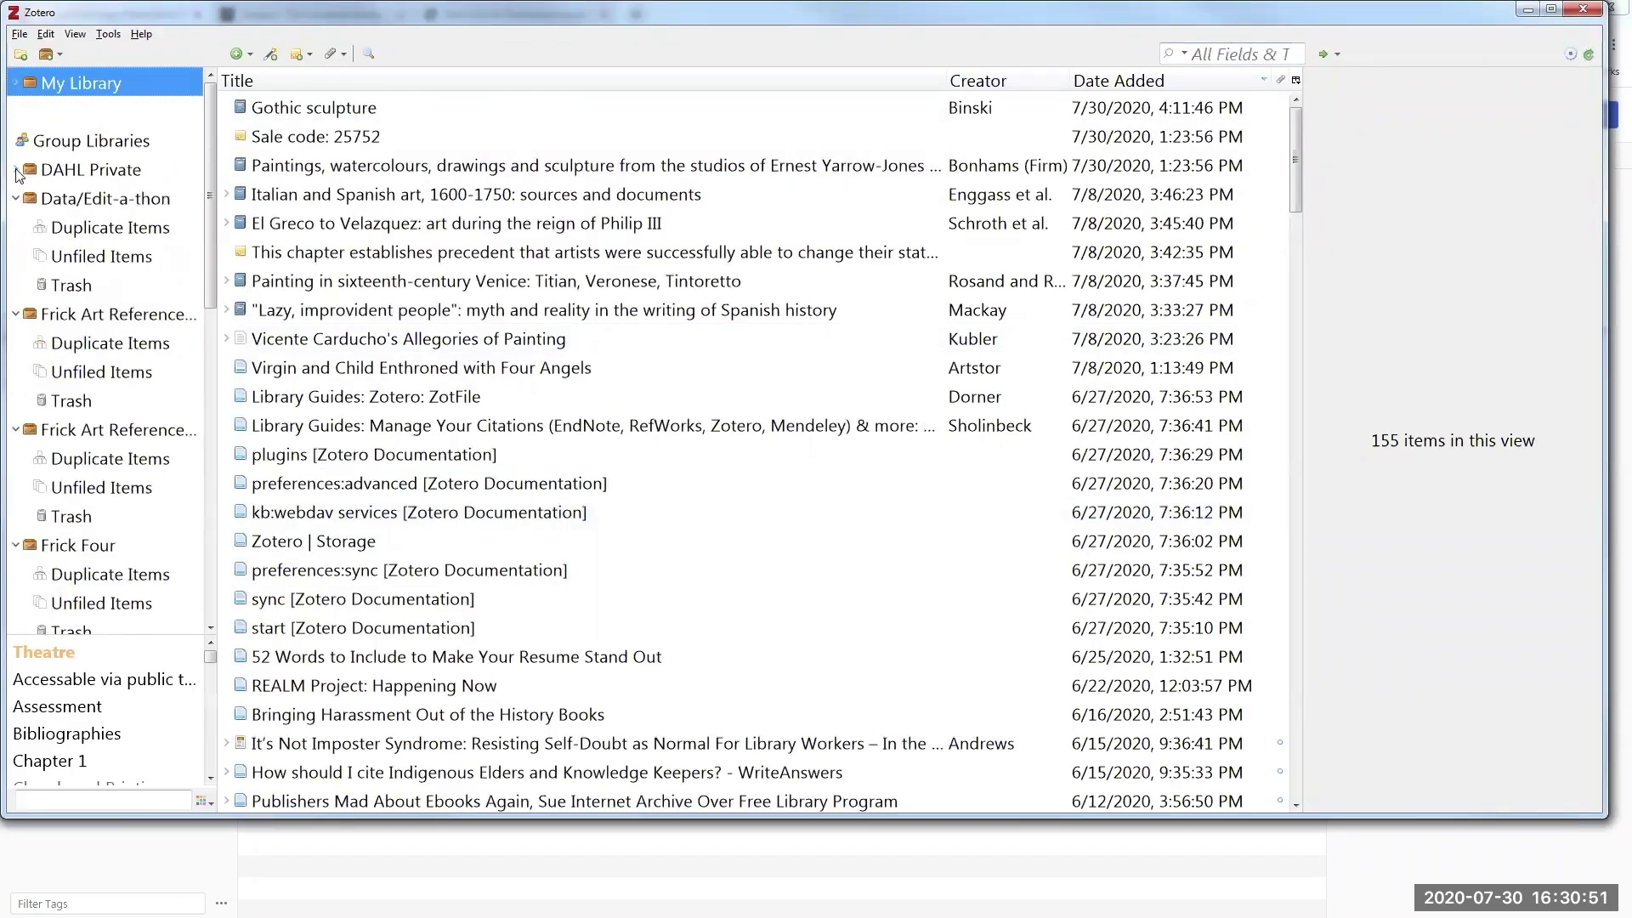
pyautogui.click(16, 199)
pyautogui.click(16, 228)
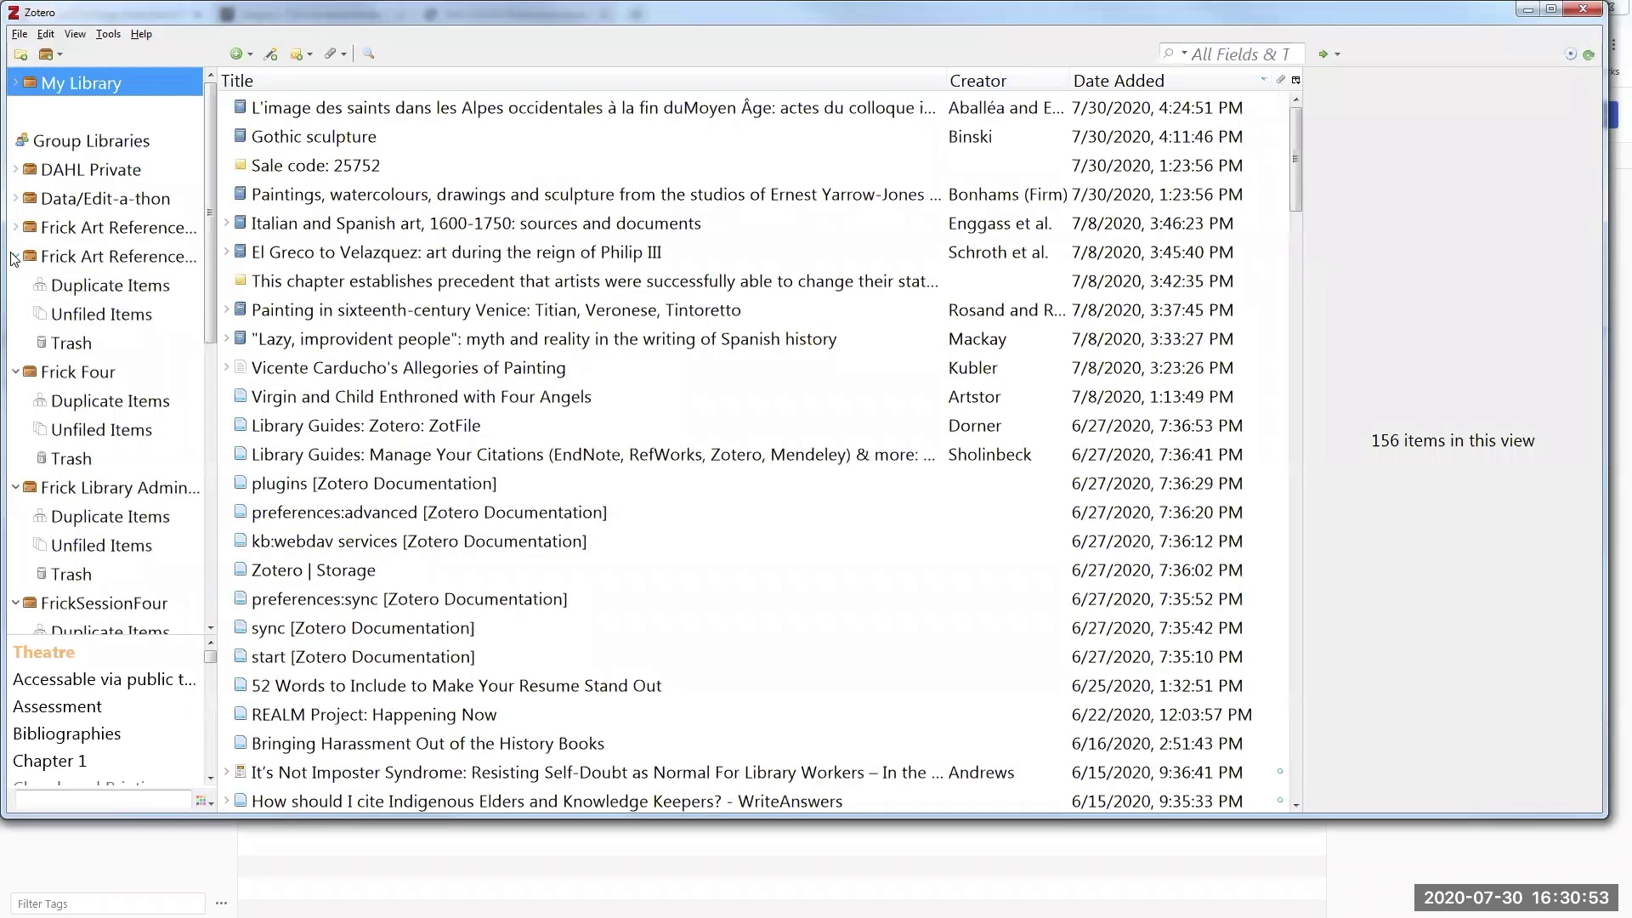
pyautogui.click(15, 256)
pyautogui.click(16, 284)
pyautogui.click(15, 314)
pyautogui.click(15, 343)
pyautogui.click(15, 372)
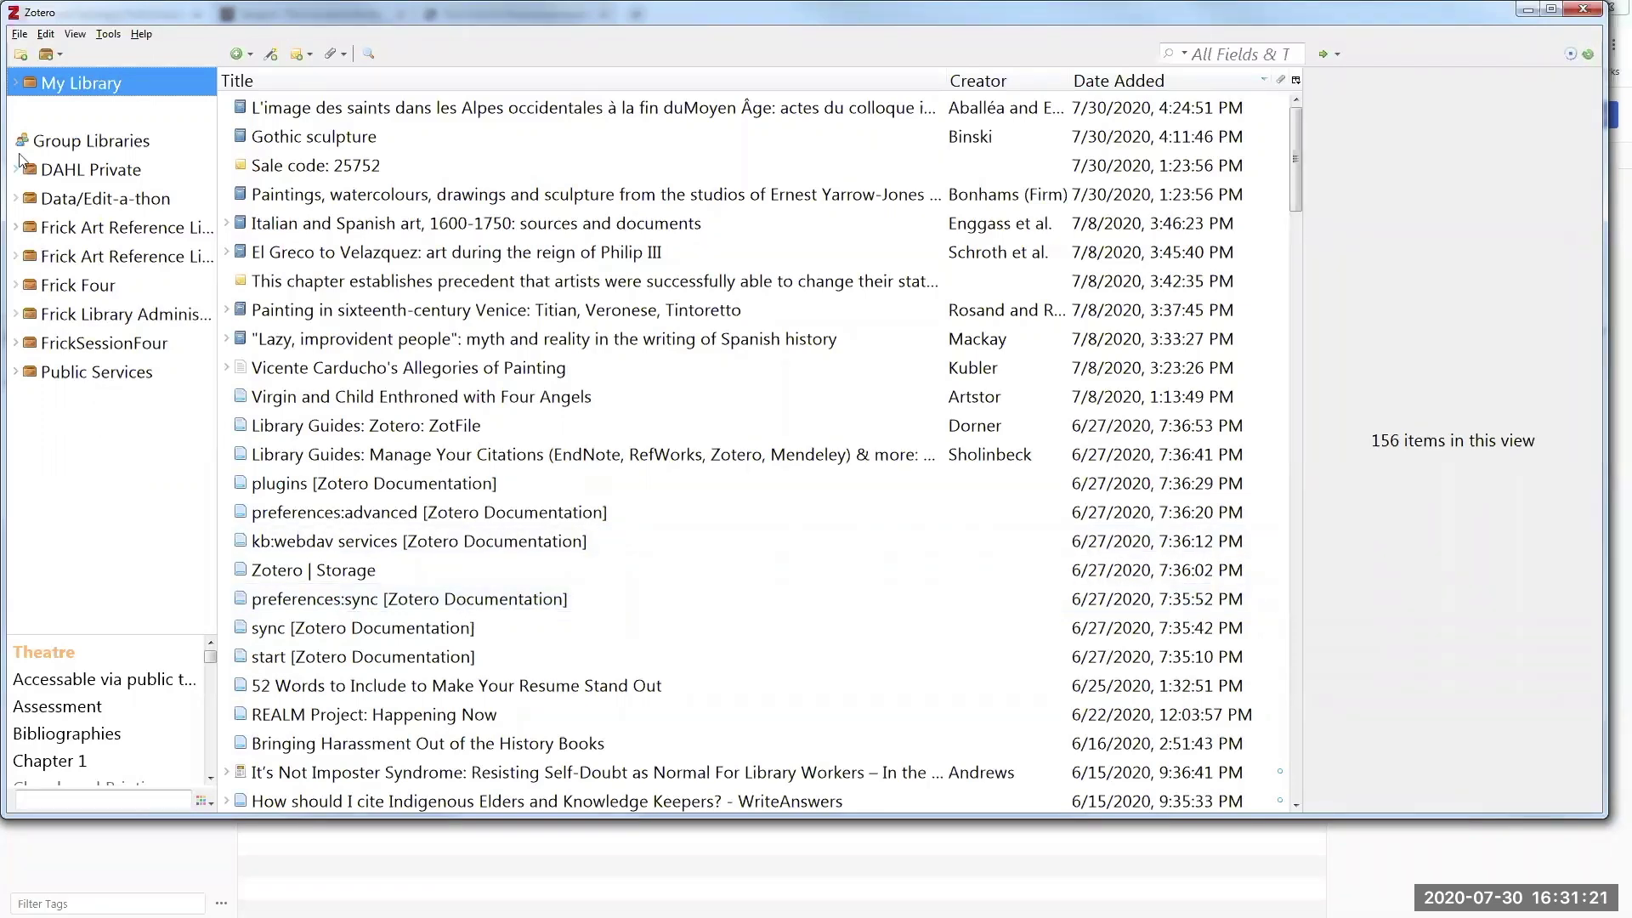
# - Expand and re-collapse My Library, then close the desktop Zotero app
pyautogui.click(19, 84)
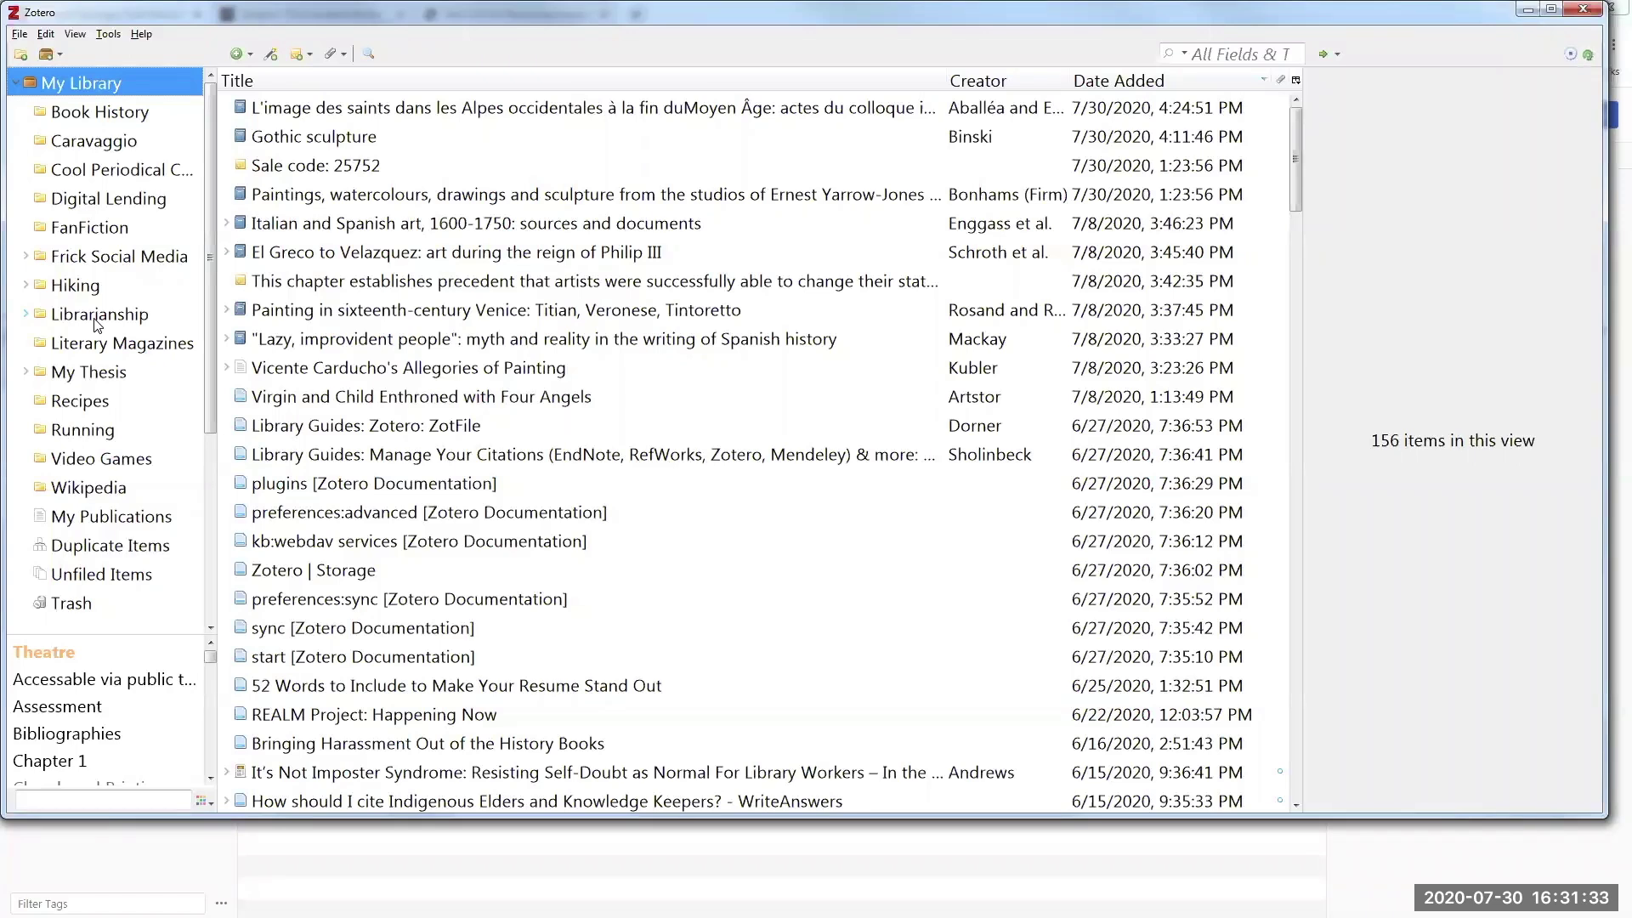
pyautogui.click(12, 87)
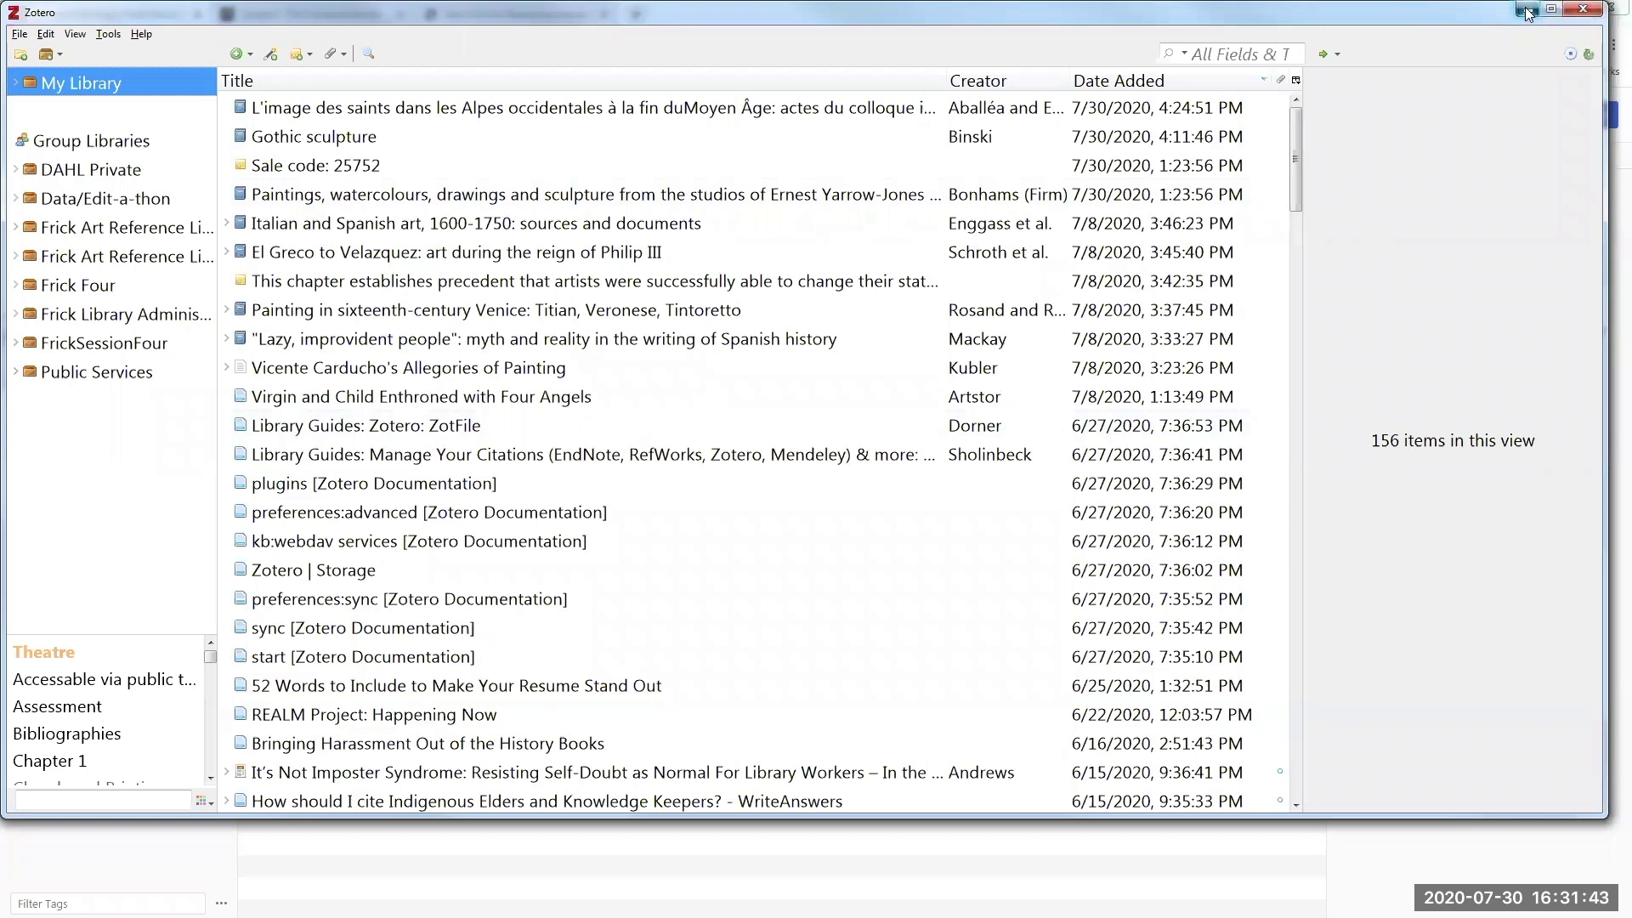
pyautogui.click(1571, 15)
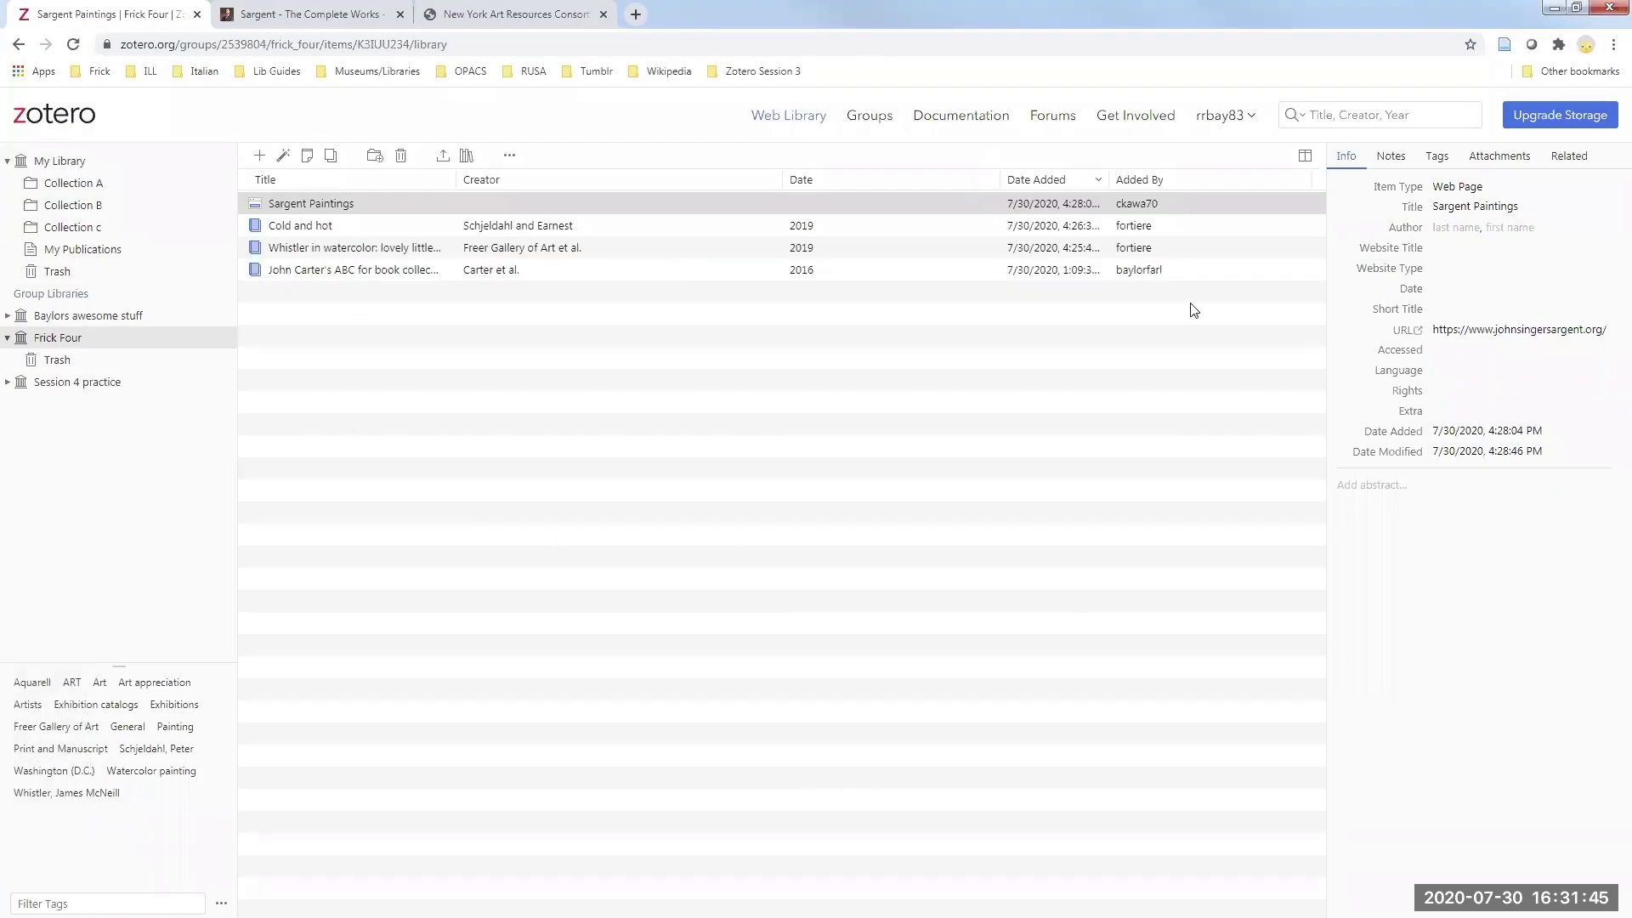
# - Log out of the current account and sign back in with the group owner's e-mail and password
pyautogui.click(1252, 117)
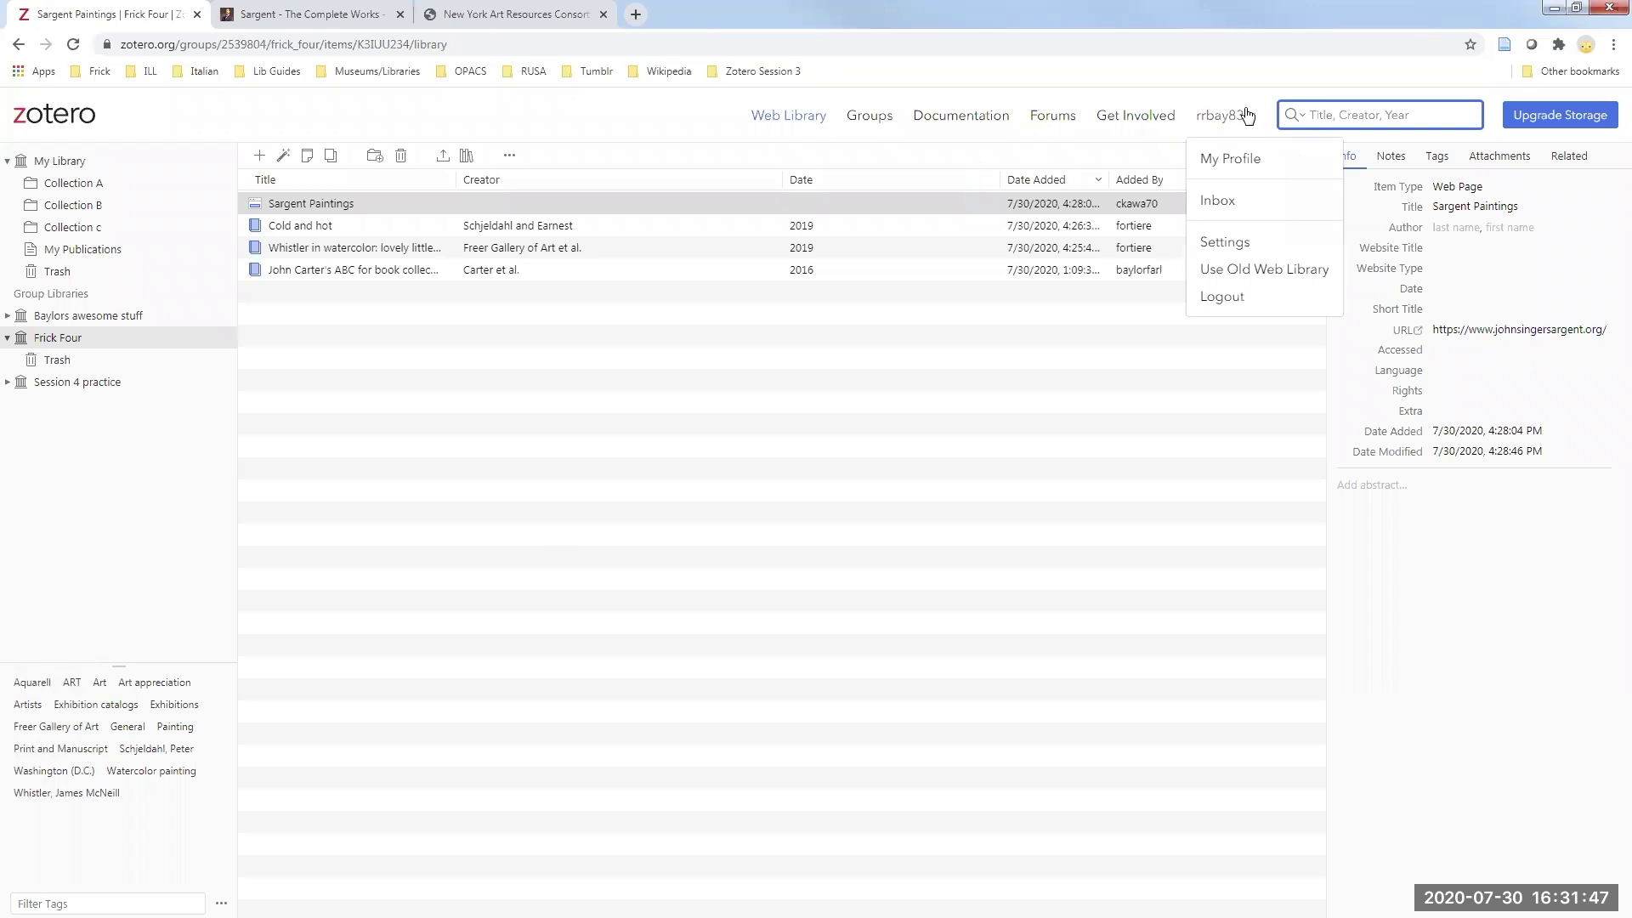
pyautogui.click(1222, 297)
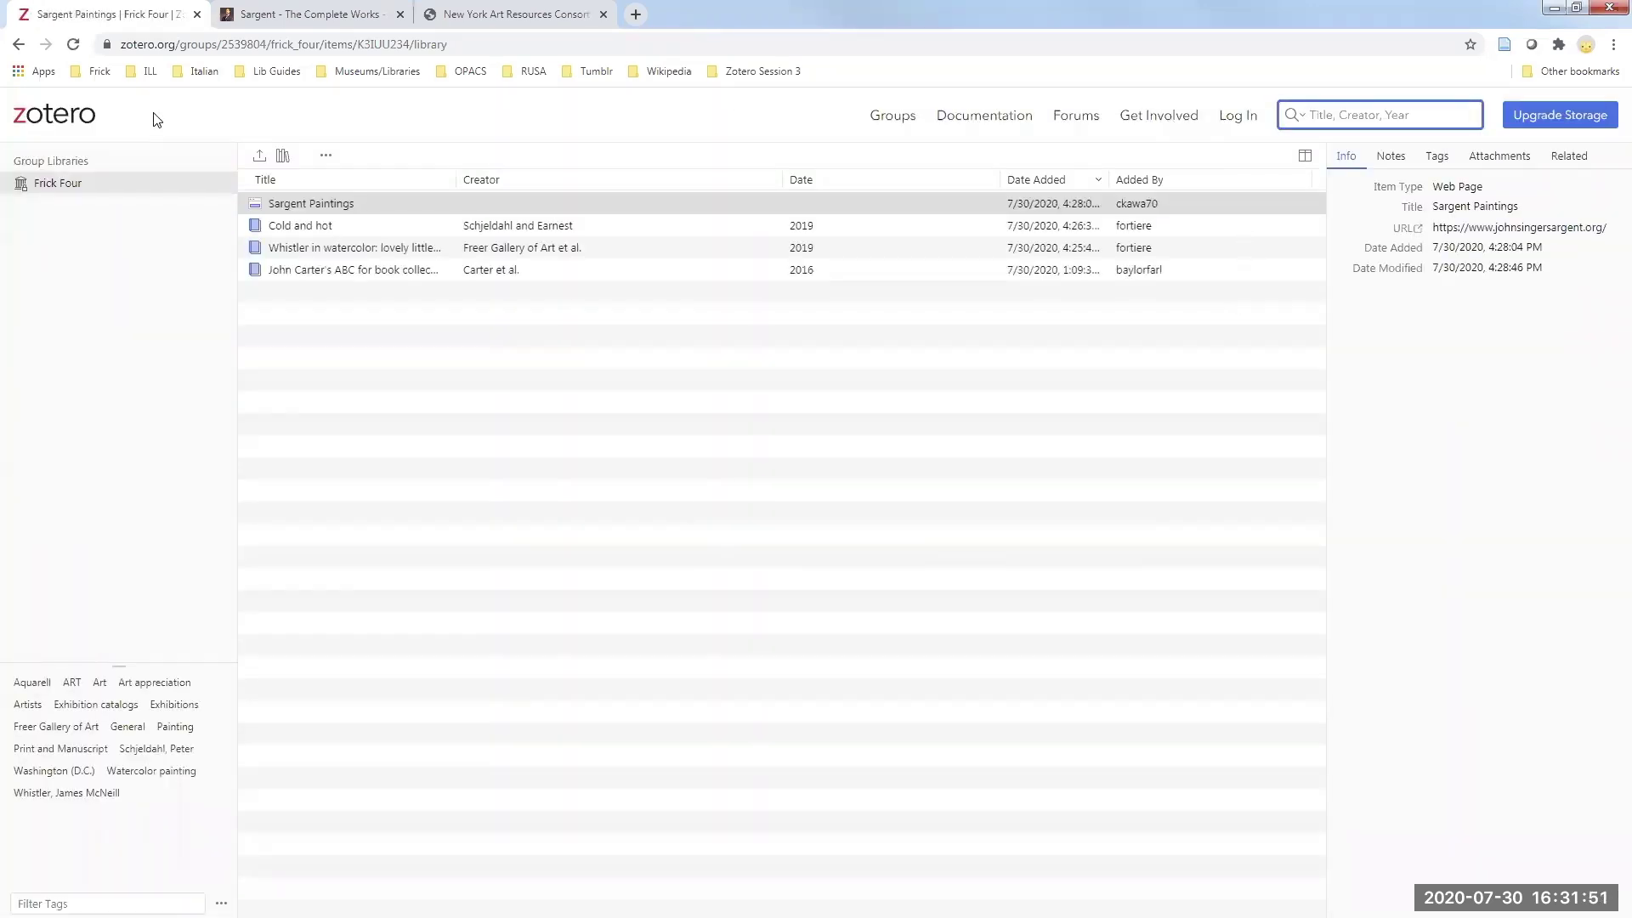
pyautogui.click(56, 124)
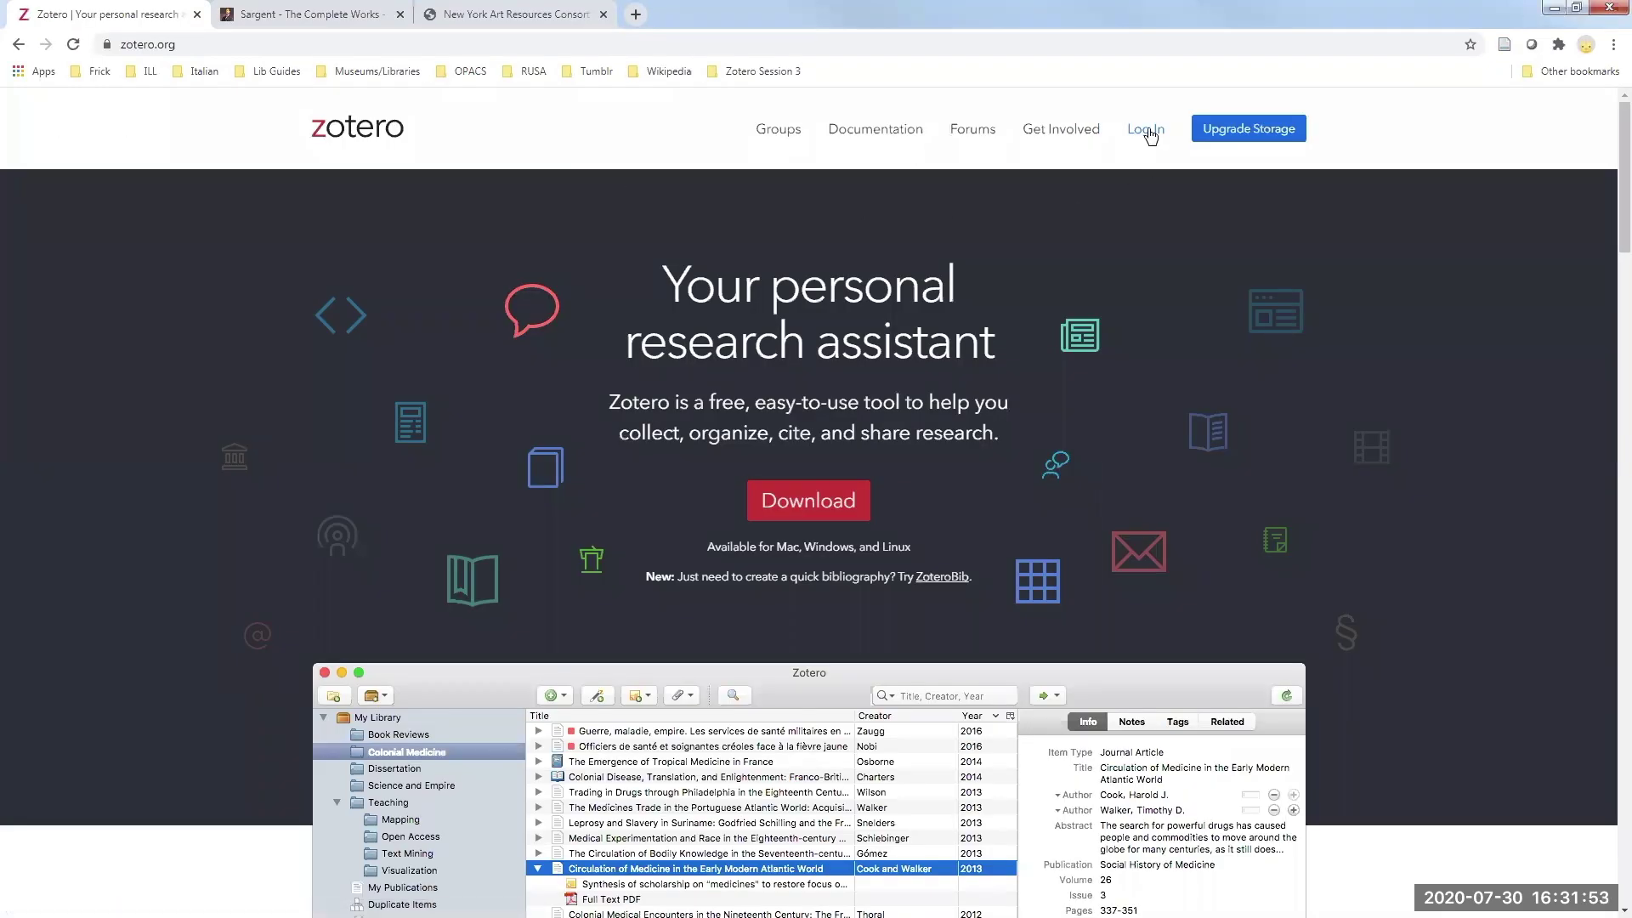
pyautogui.click(1145, 128)
pyautogui.click(784, 298)
pyautogui.click(732, 344)
pyautogui.click(744, 391)
pyautogui.write('•••••••••')
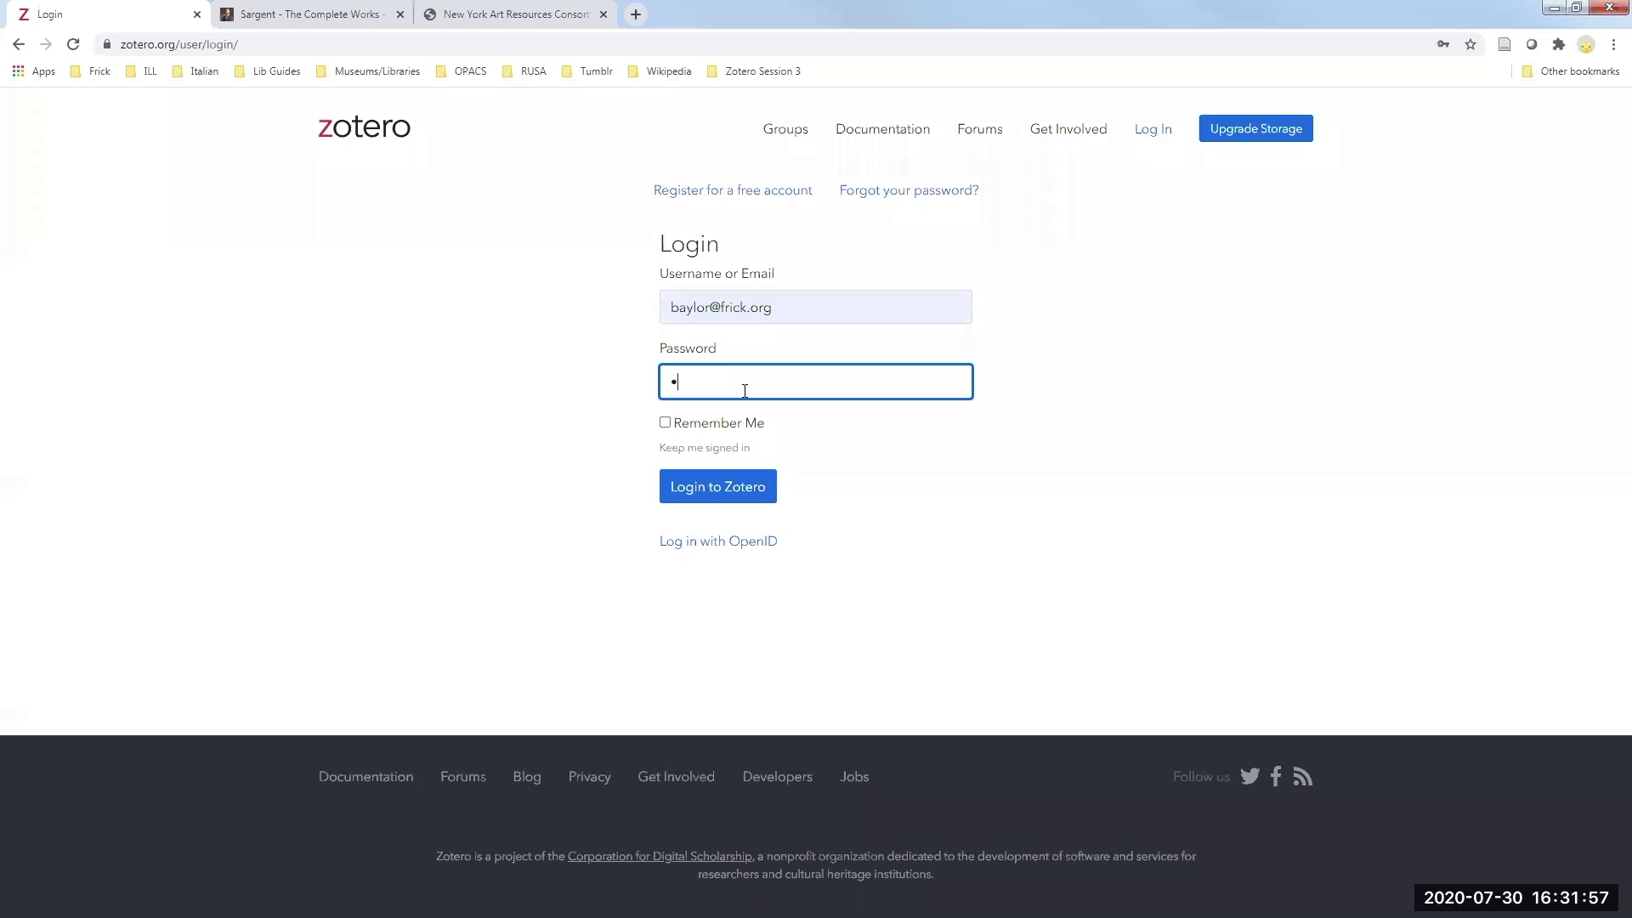
pyautogui.press('Return')
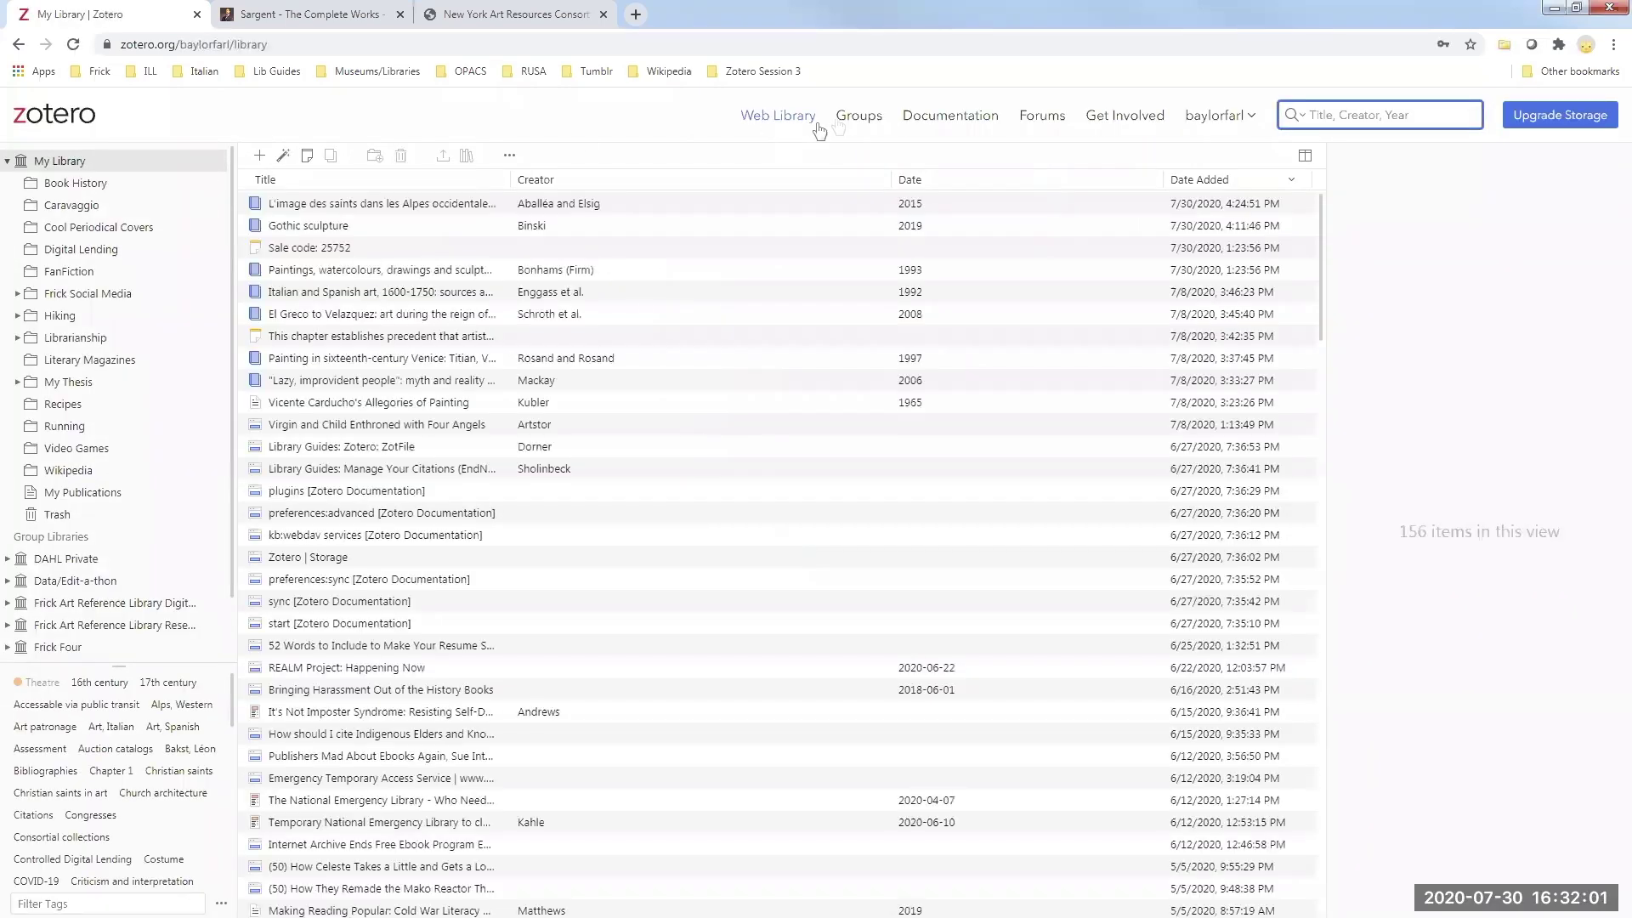
# - Go to the Frick Four group page from the Groups list
pyautogui.click(857, 119)
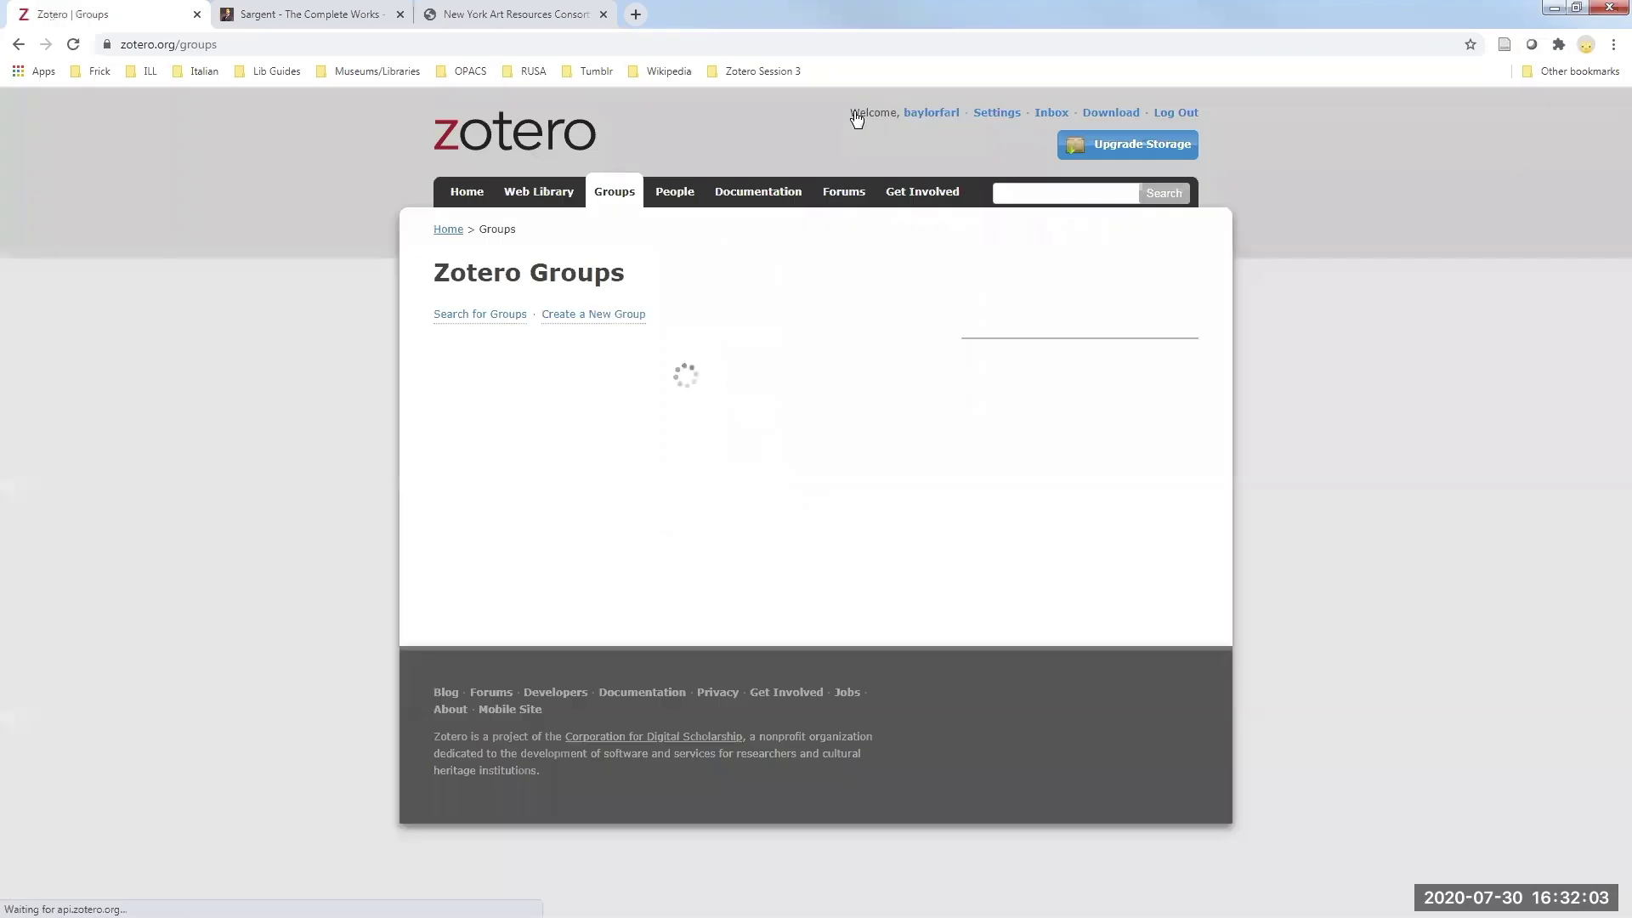
pyautogui.scroll(-3, 198, 377)
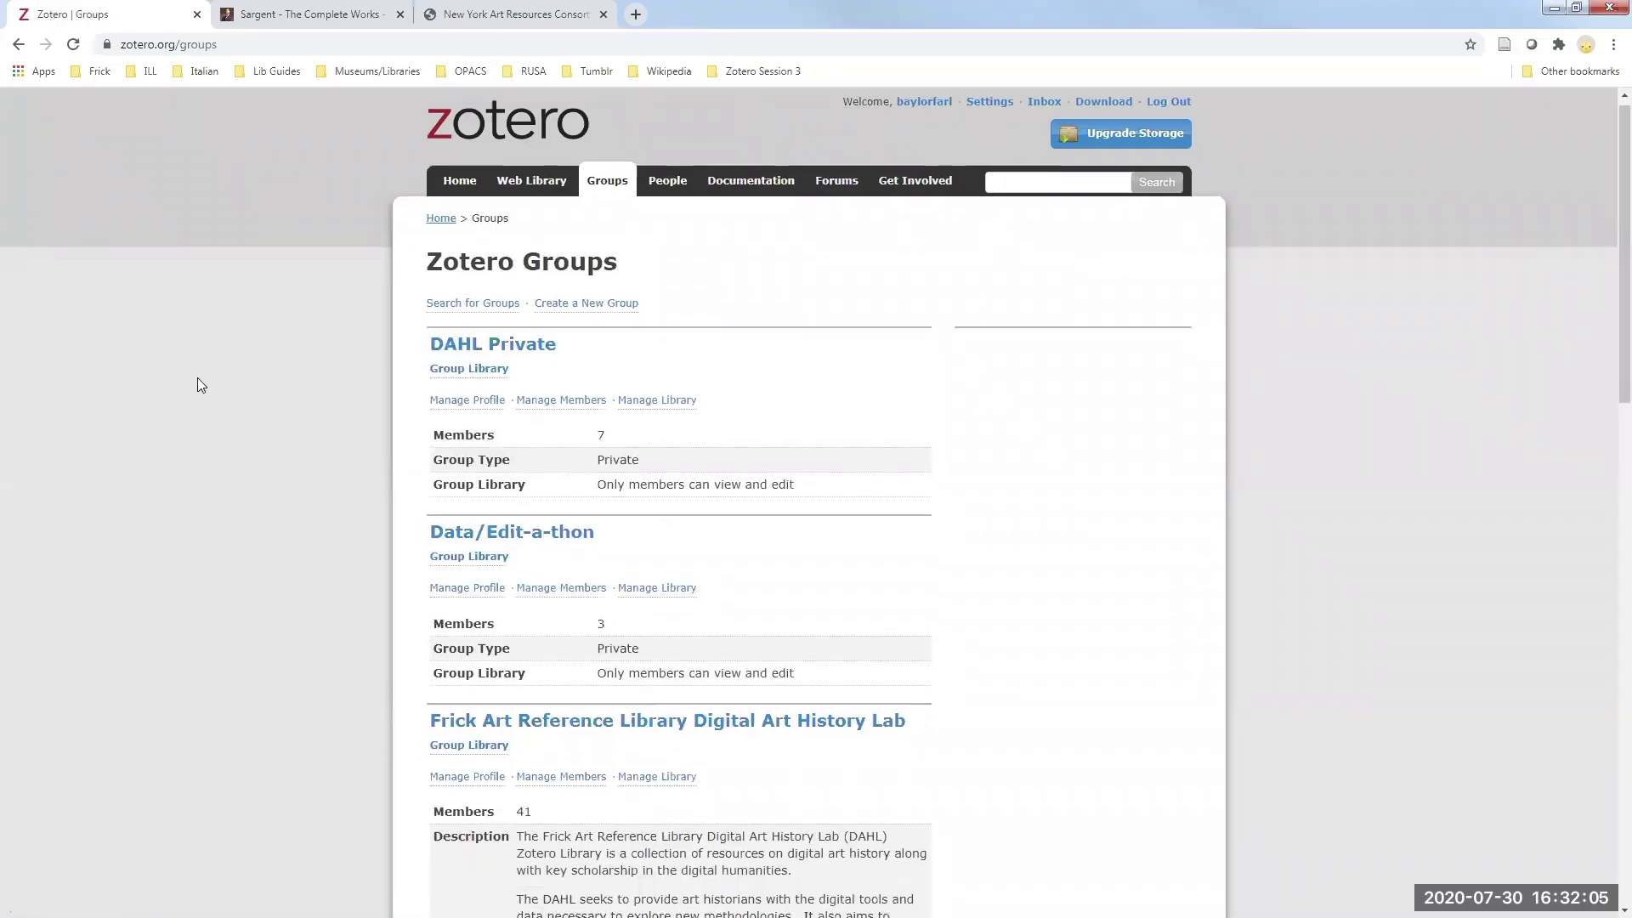
pyautogui.scroll(-8, 199, 374)
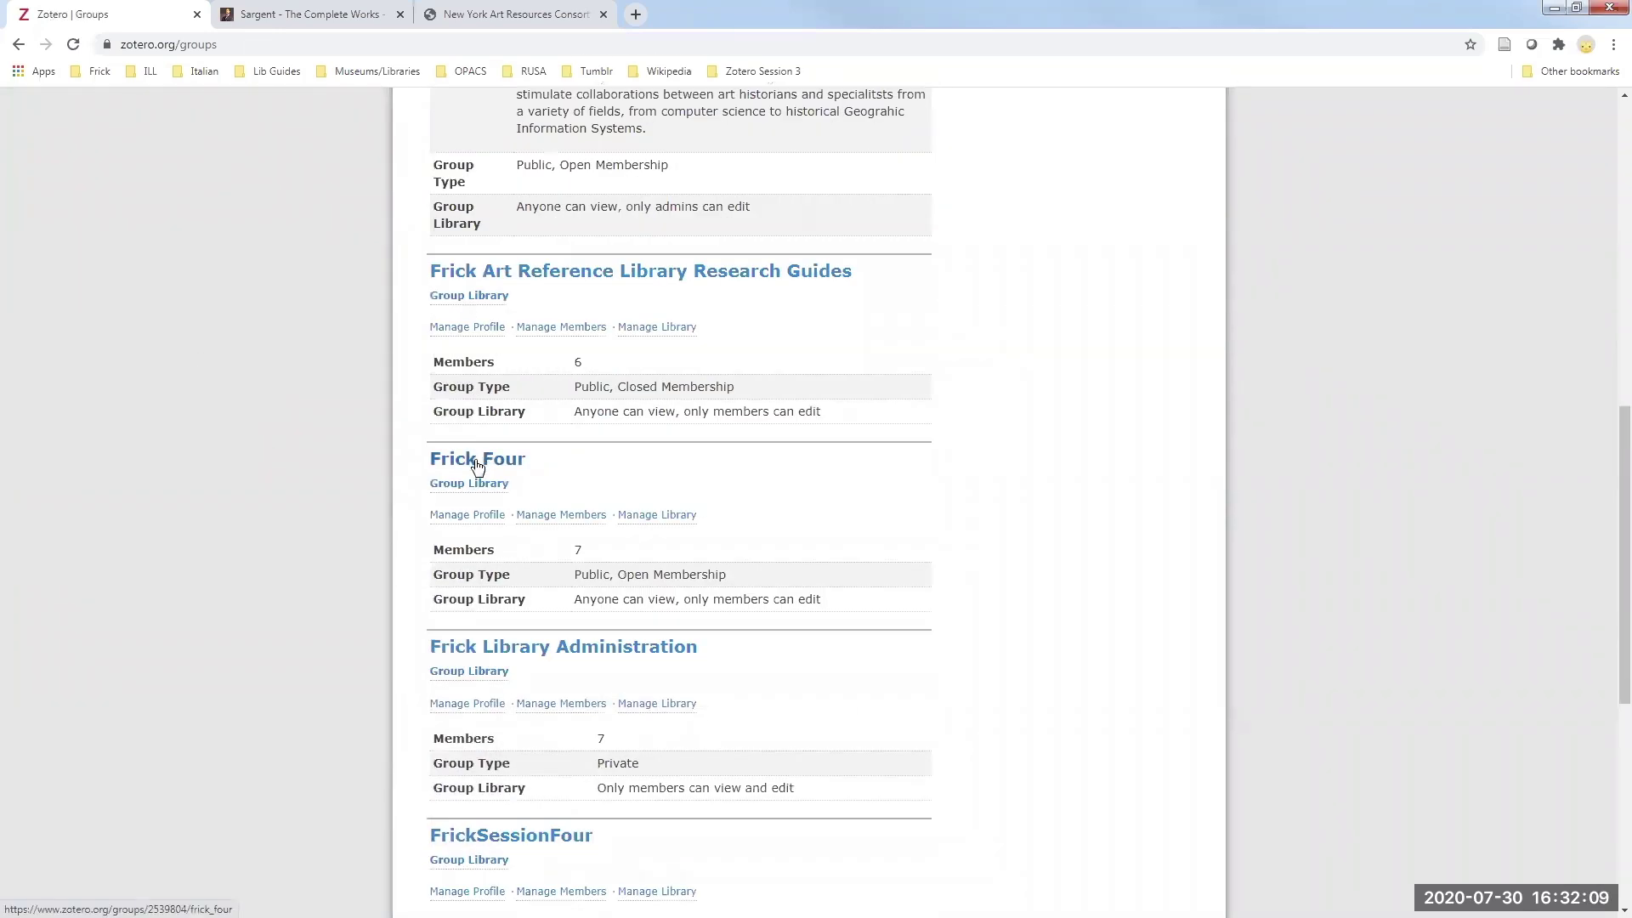
pyautogui.click(477, 465)
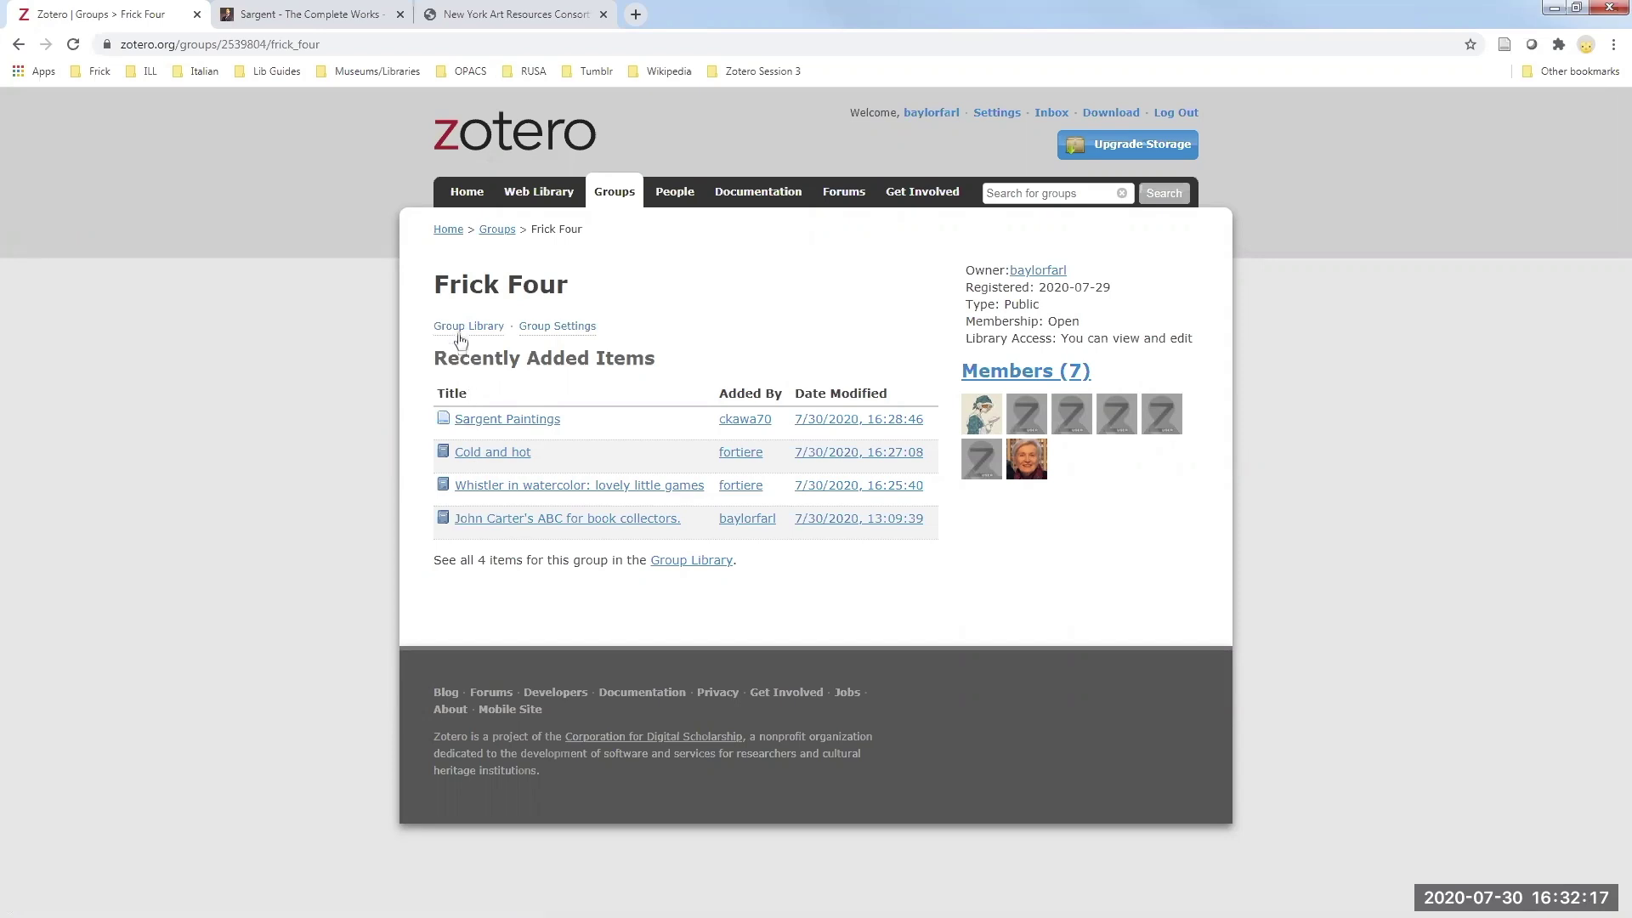
# - Open the Frick Four group settings and review the owner list without changing it
pyautogui.click(543, 328)
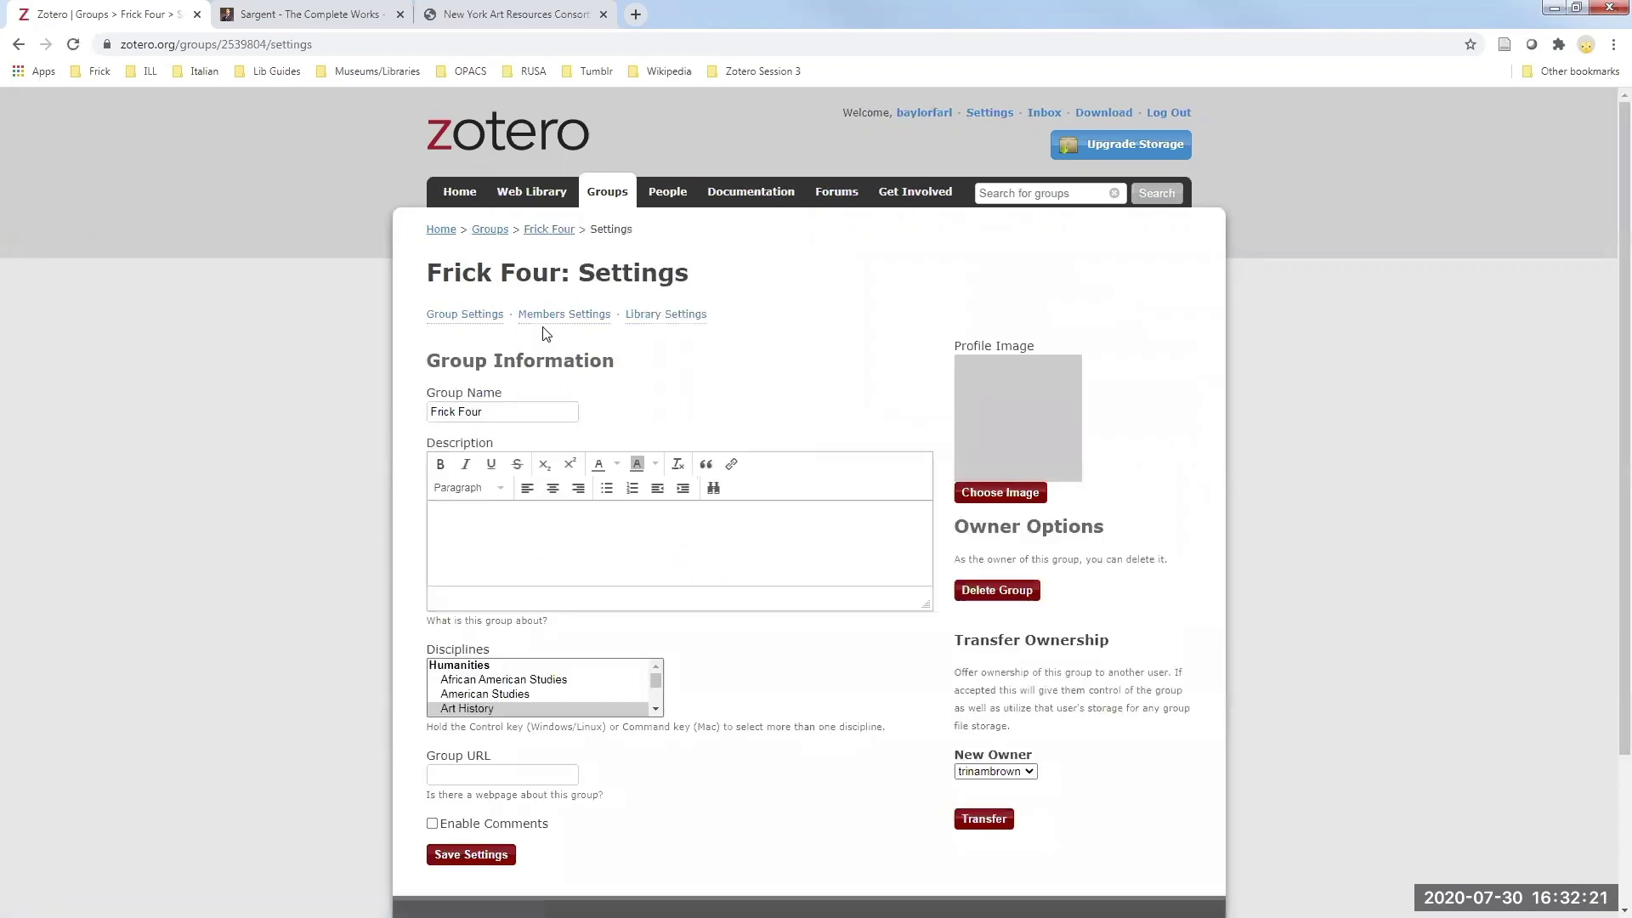
pyautogui.scroll(-1, 354, 370)
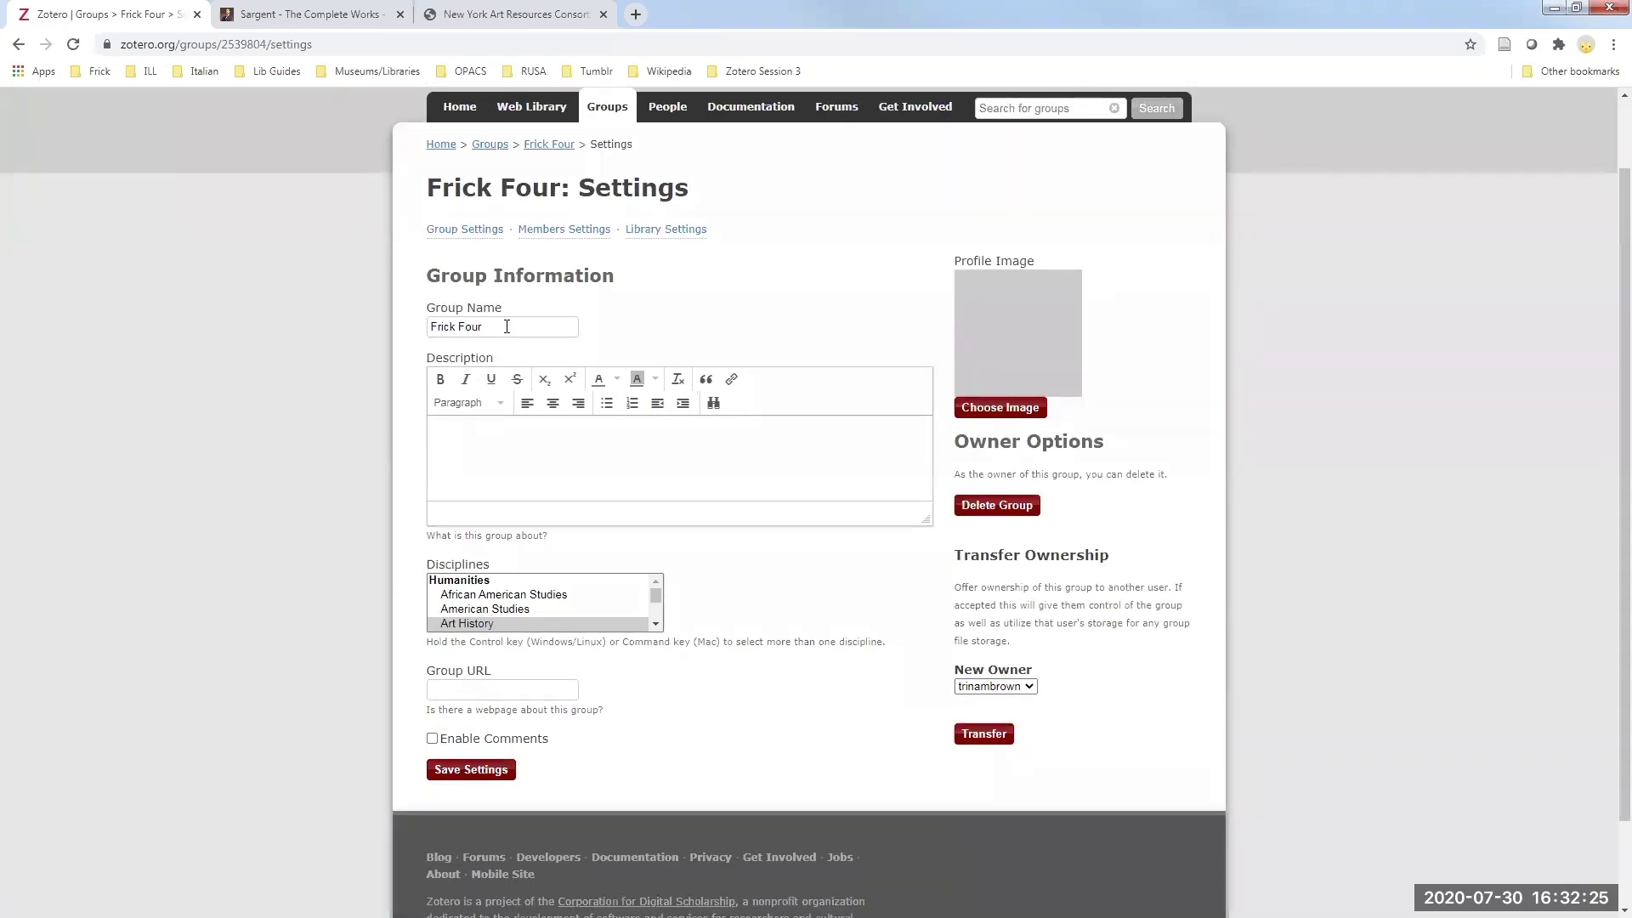
pyautogui.click(534, 437)
pyautogui.click(510, 691)
pyautogui.scroll(-1, 750, 685)
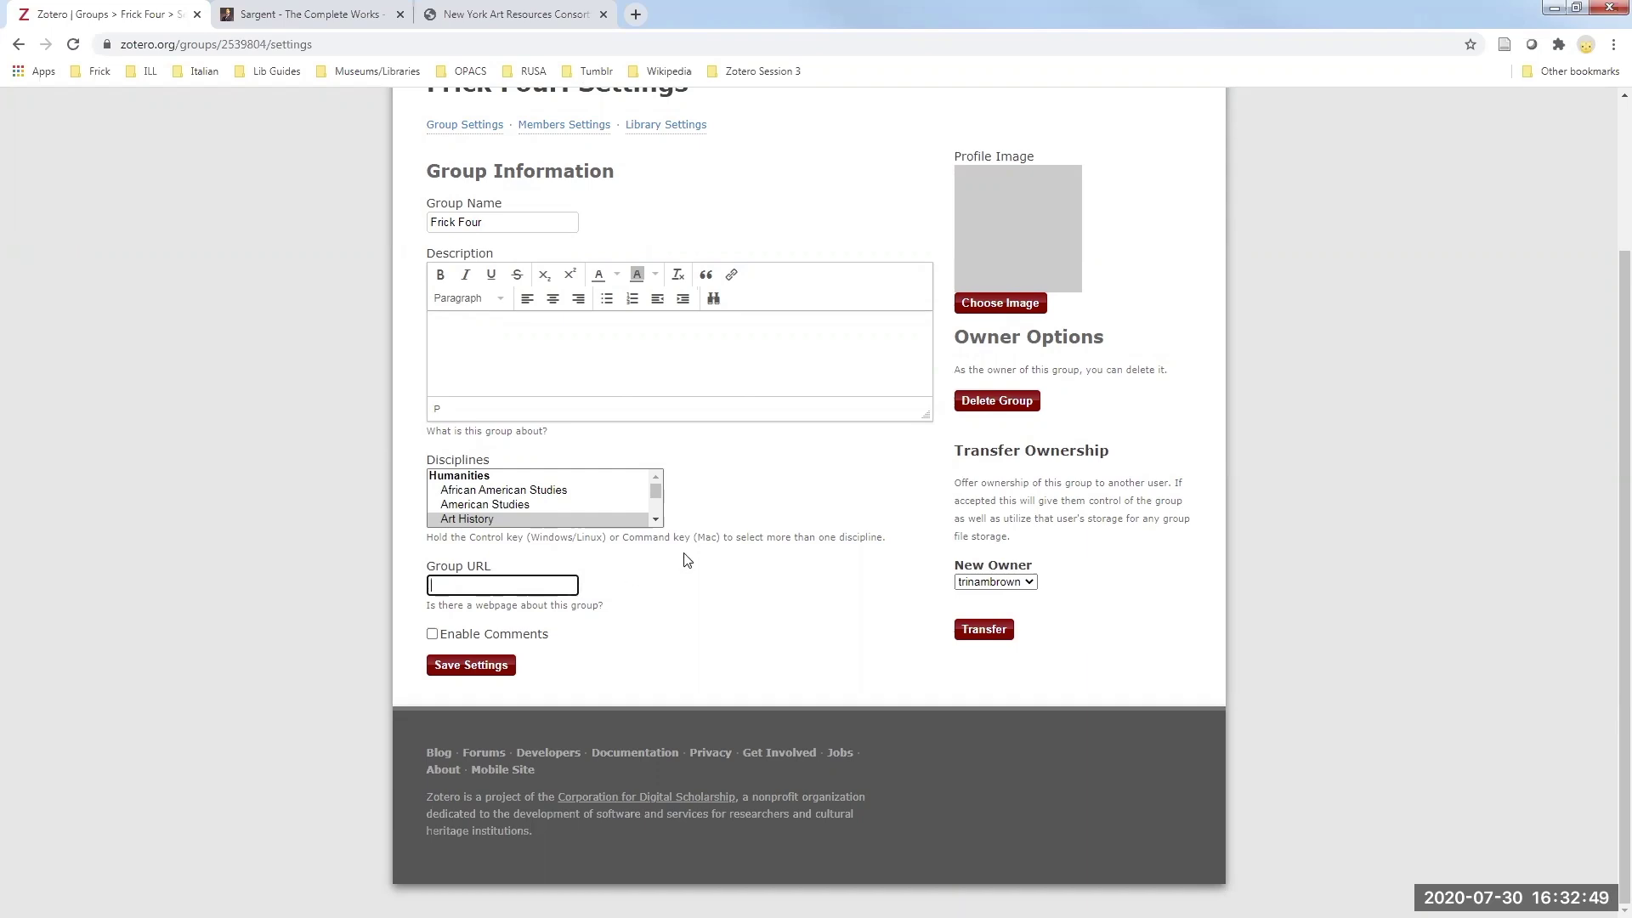
pyautogui.click(1028, 581)
pyautogui.click(1045, 550)
pyautogui.click(1024, 579)
pyautogui.click(1075, 571)
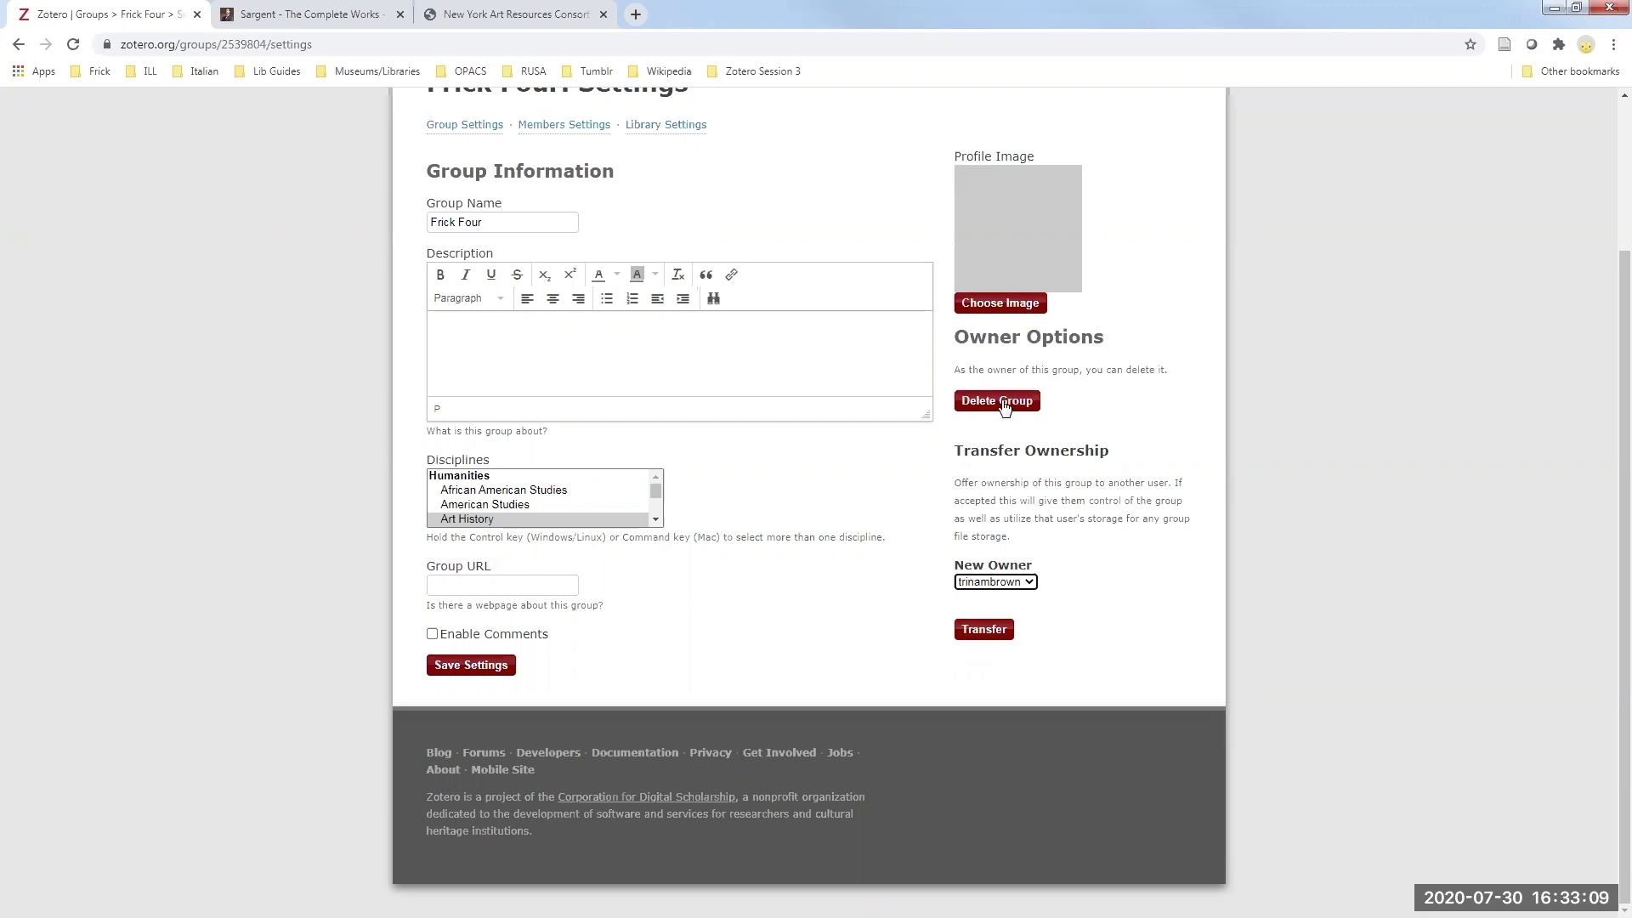
# - Enter the description 'This is a practice sandbox that will be deleted on August 8th.' and save
pyautogui.click(702, 370)
pyautogui.write('This is a p')
pyautogui.write('raci')
pyautogui.press('BackSpace')
pyautogui.press('BackSpace')
pyautogui.write('t')
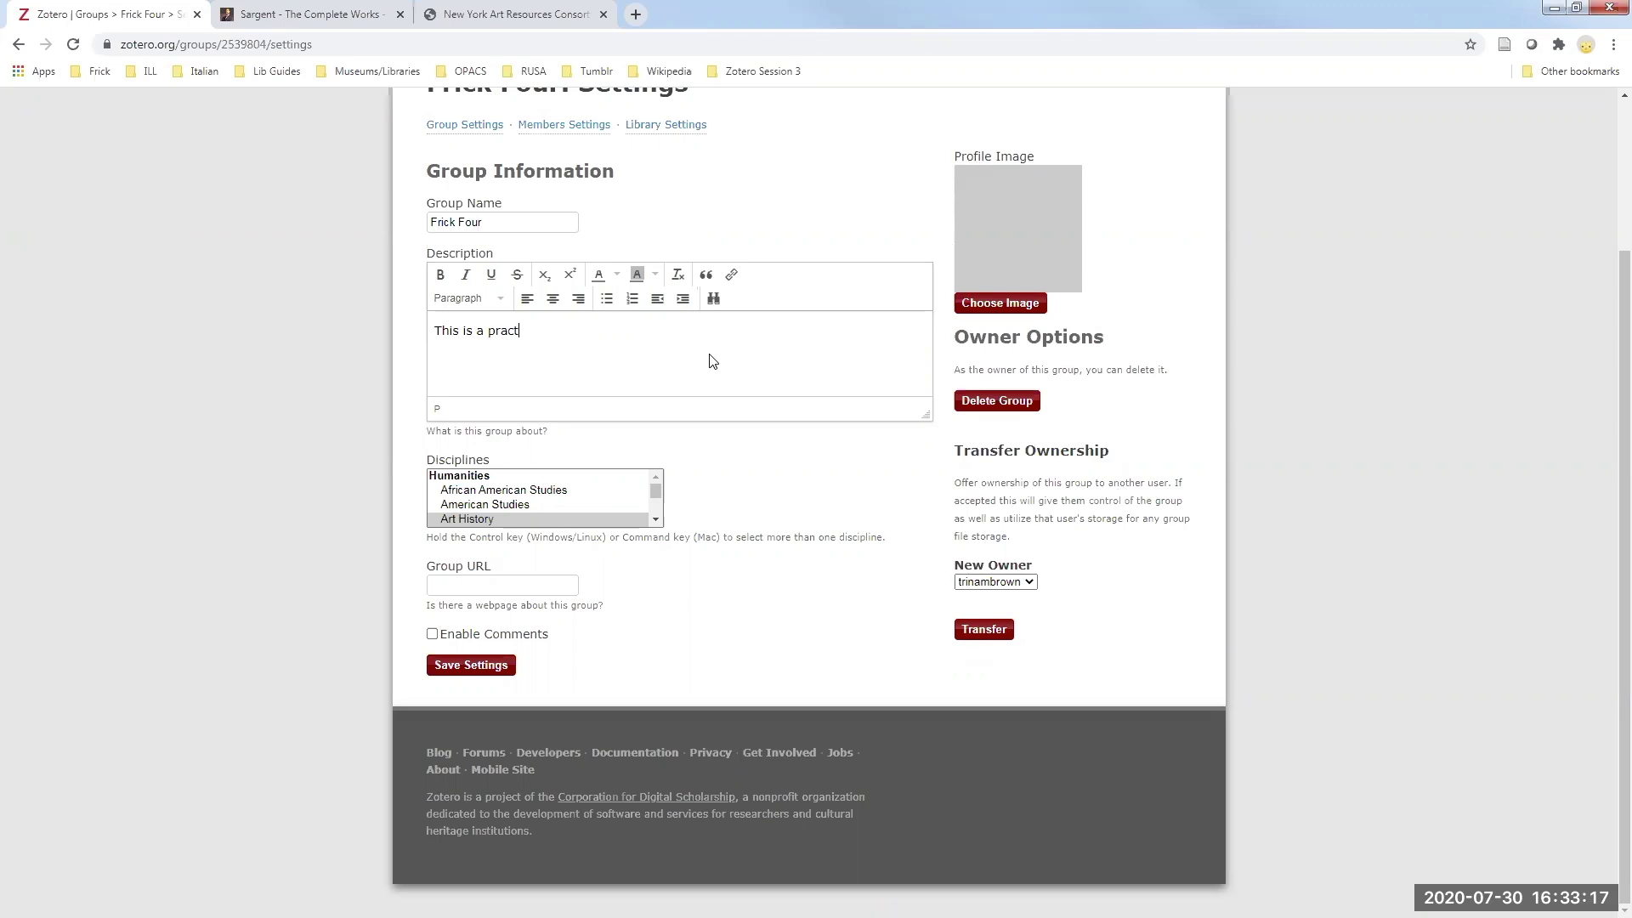
pyautogui.write('ice sandbox that will be deleted on ')
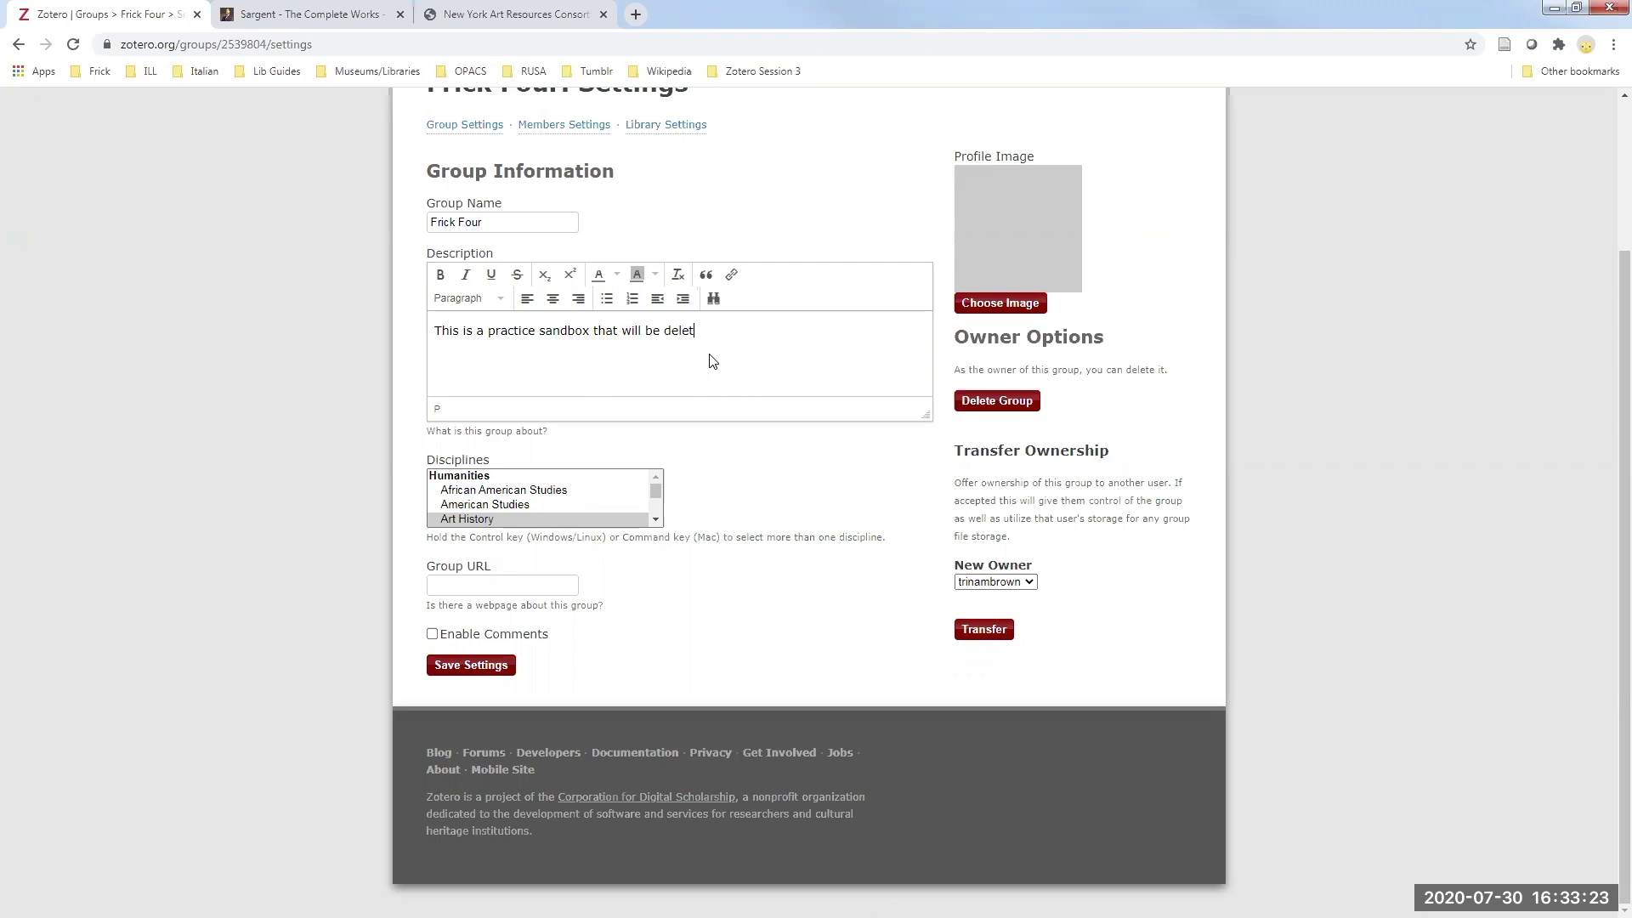
pyautogui.write('August 8th.')
pyautogui.click(473, 668)
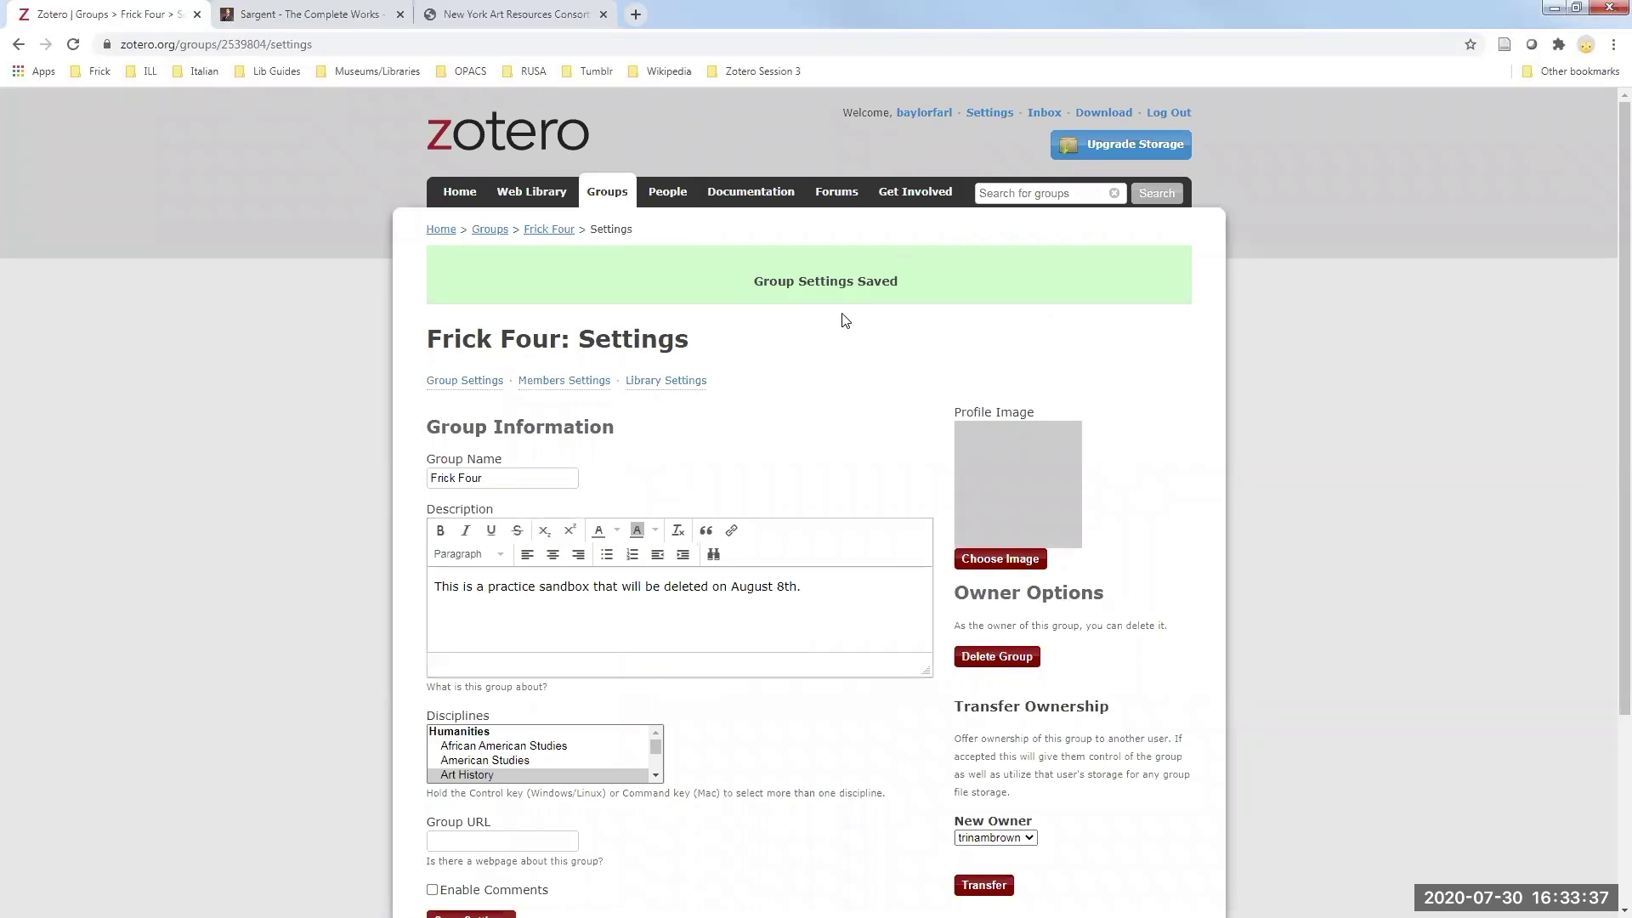
pyautogui.scroll(-2, 841, 319)
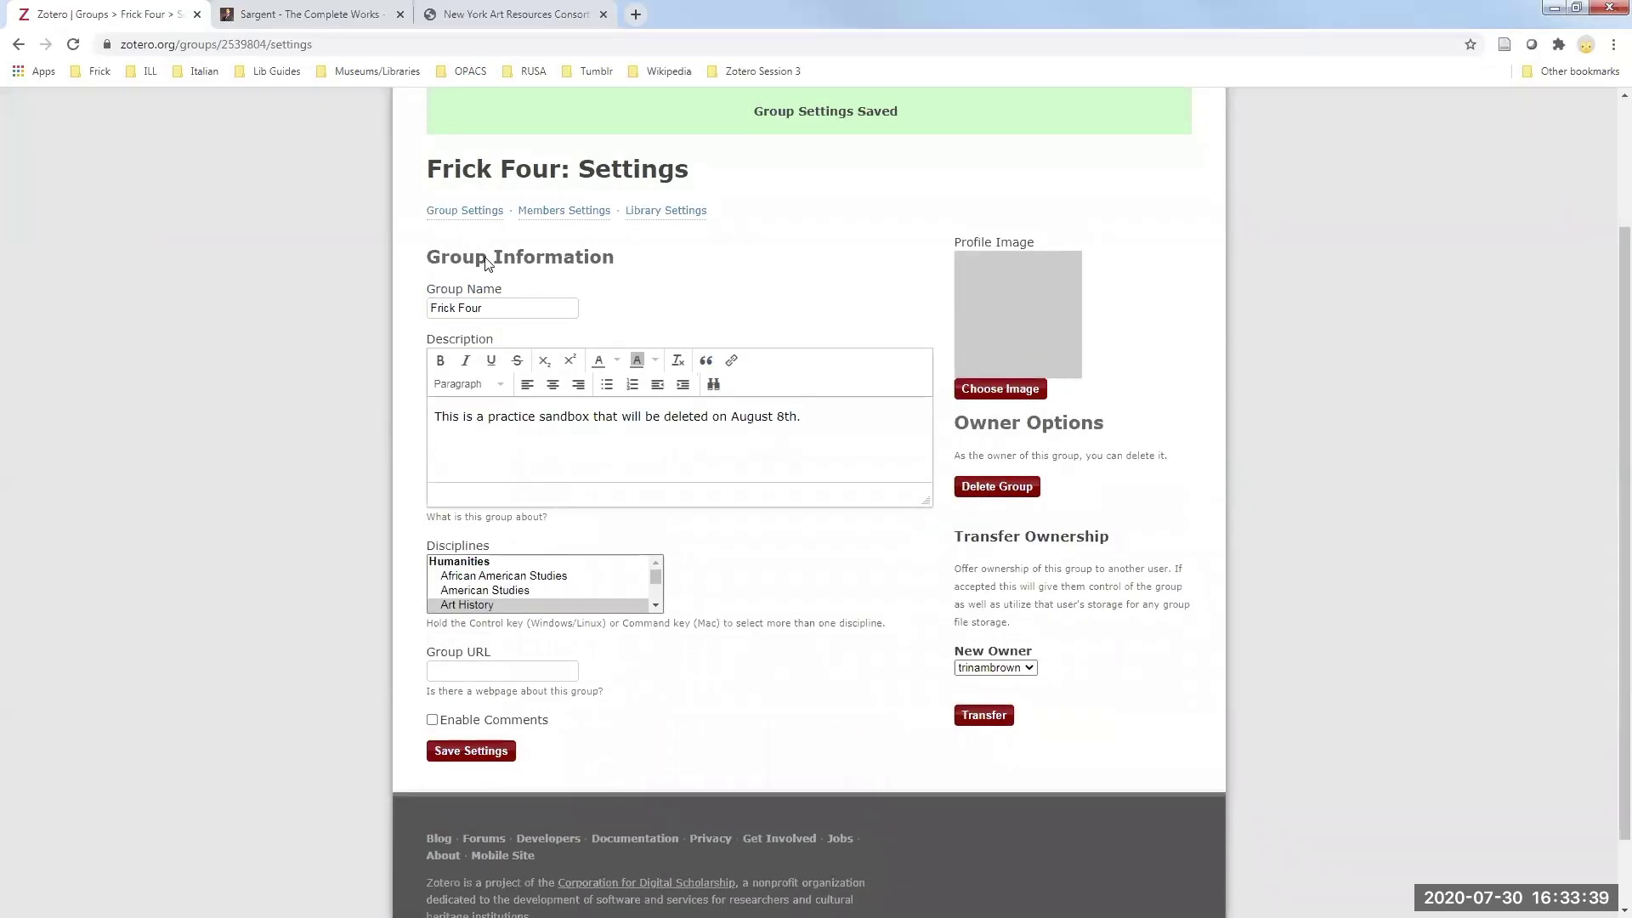
# - Check the first member's role options in Members Settings, then go to the Invite Members page
pyautogui.click(551, 217)
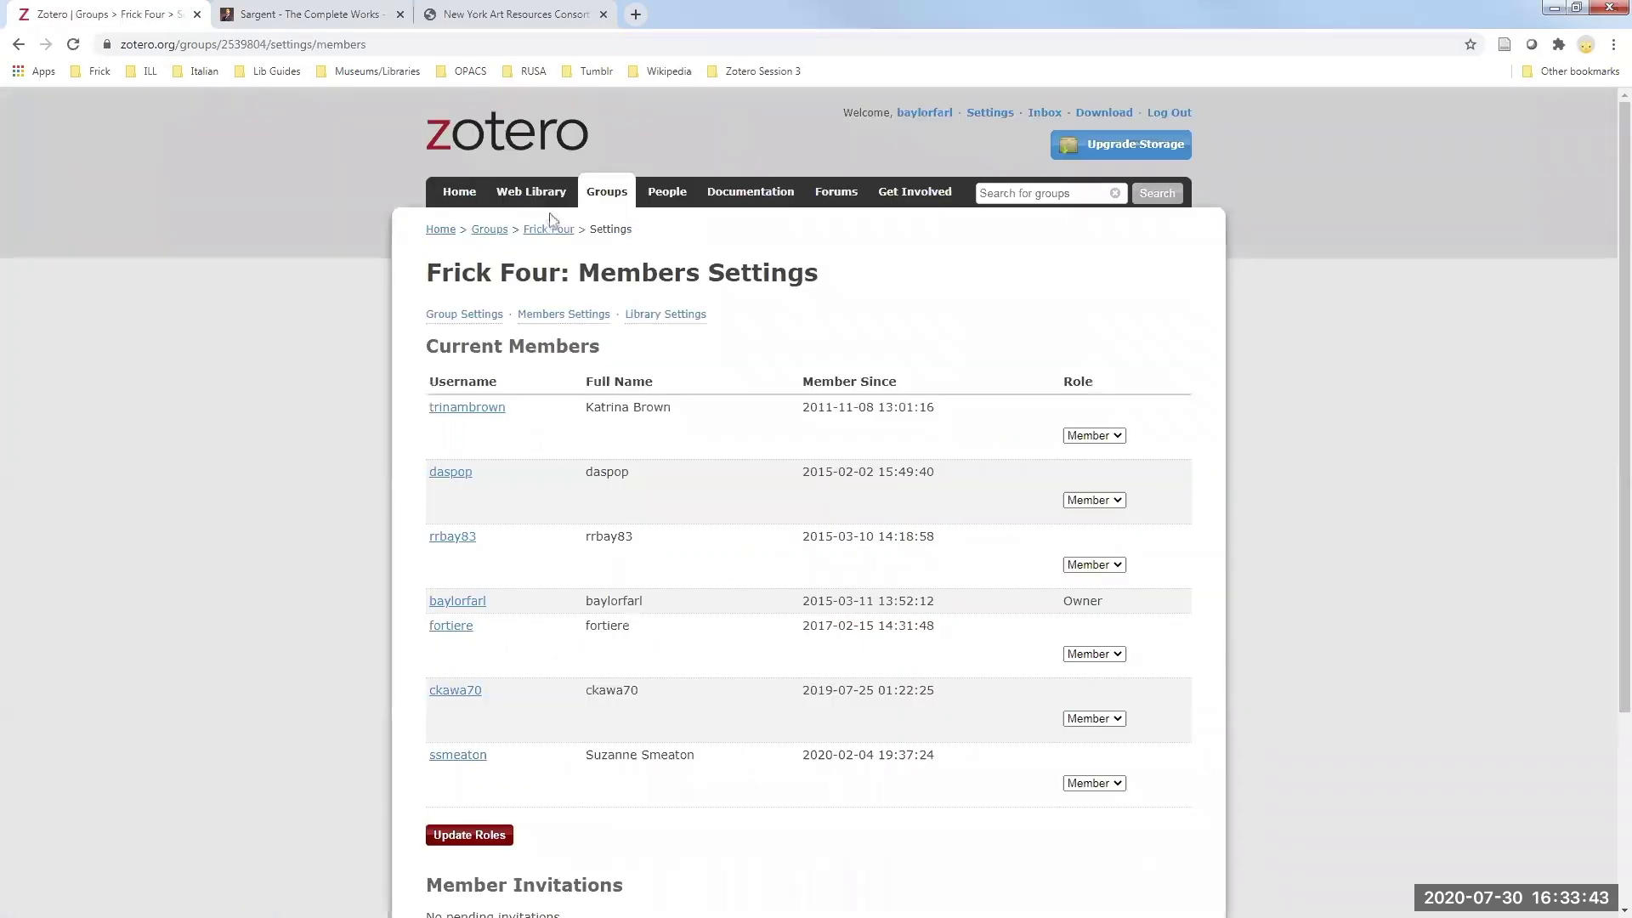
pyautogui.scroll(-2, 1307, 328)
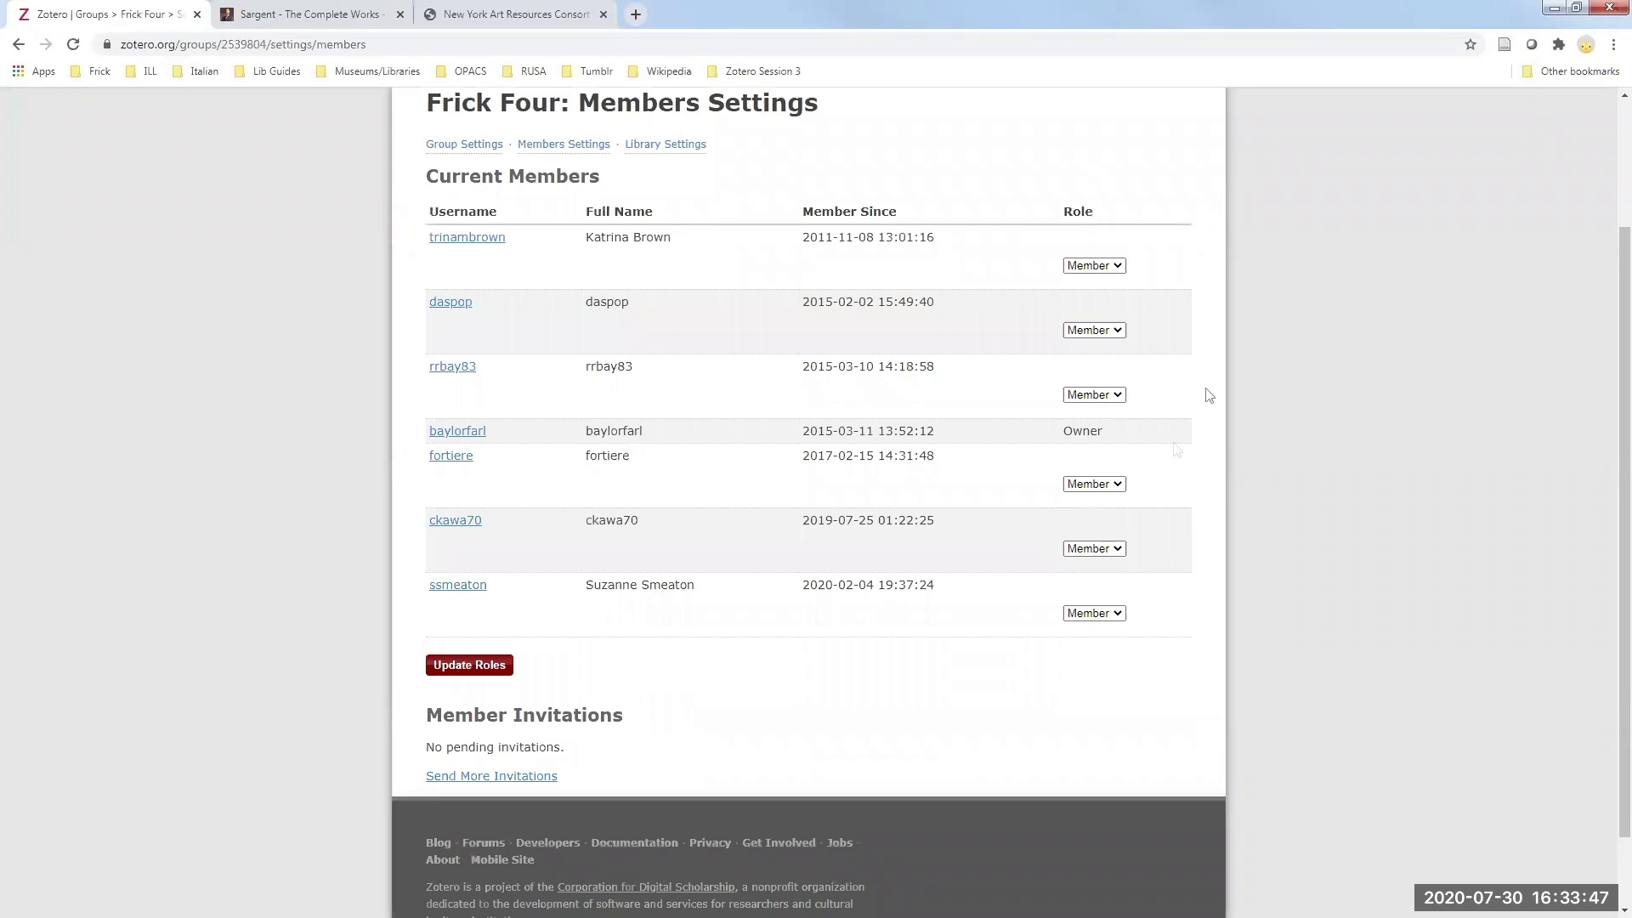
pyautogui.click(1116, 266)
pyautogui.scroll(-1, 948, 266)
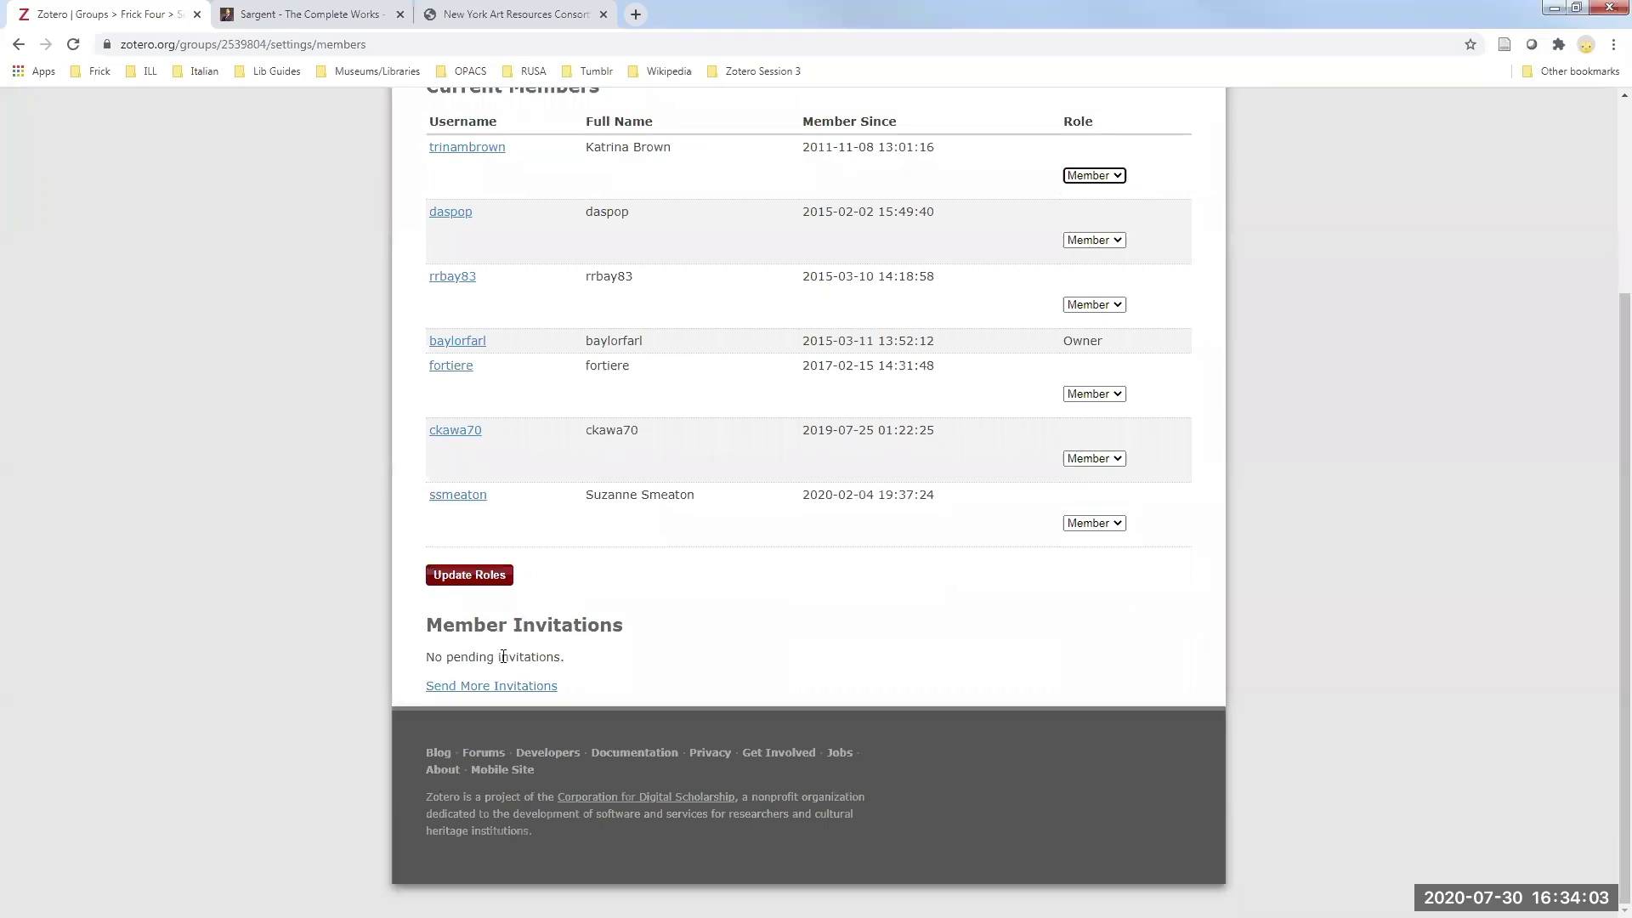
pyautogui.click(454, 690)
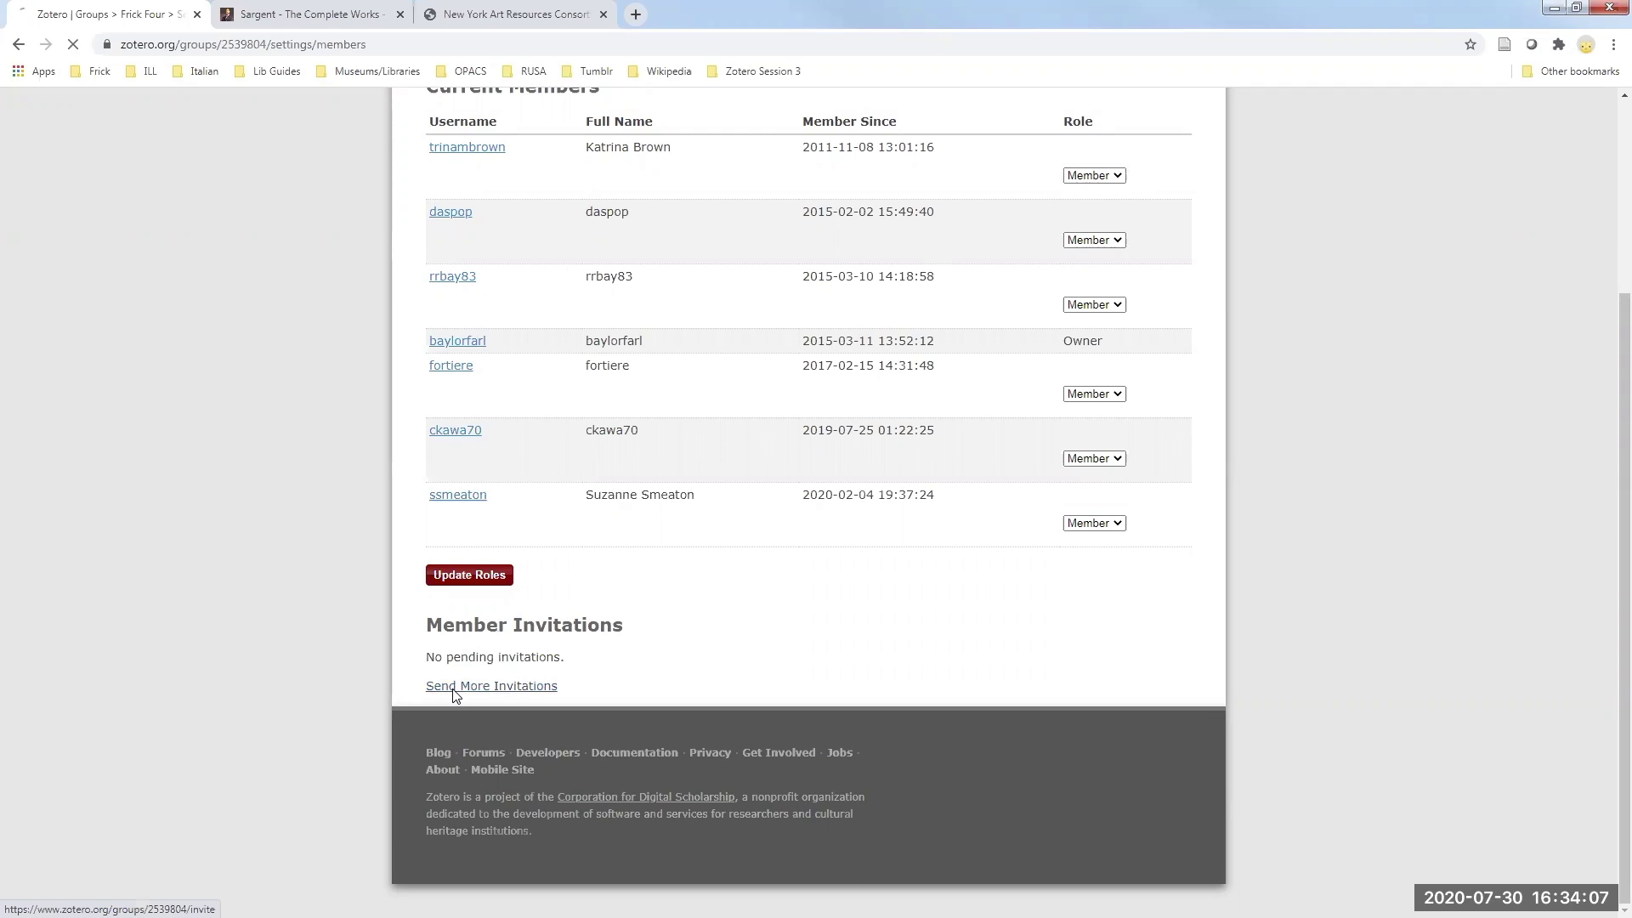
pyautogui.click(521, 358)
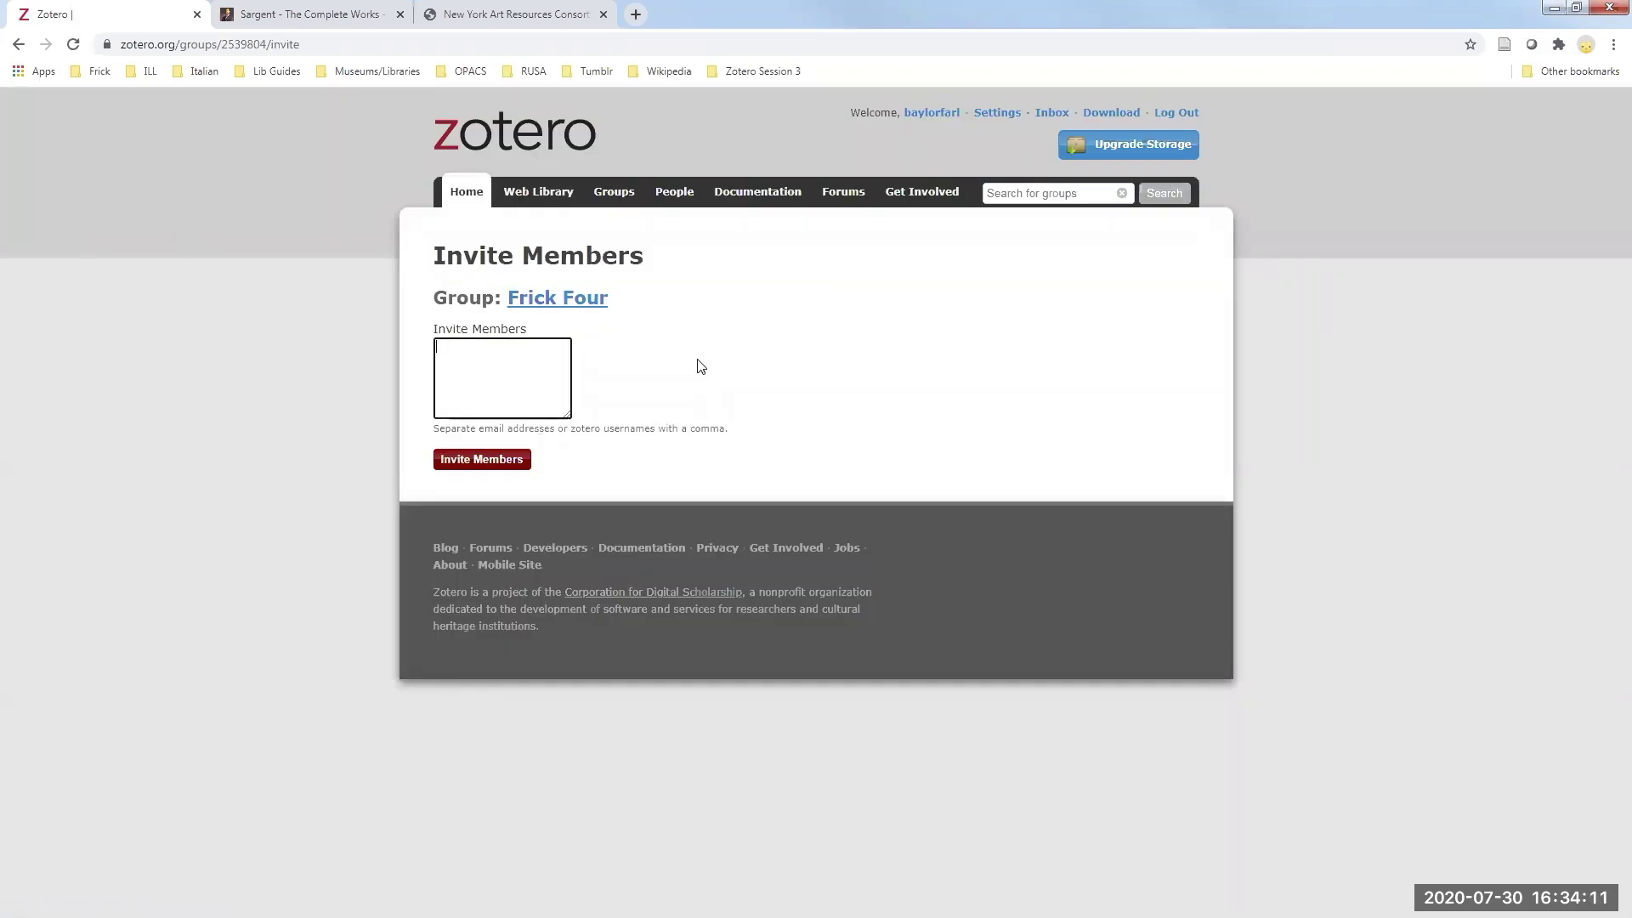
# - Go back to the Frick Four Members Settings page listing its seven members
pyautogui.click(17, 44)
pyautogui.scroll(3, 782, 440)
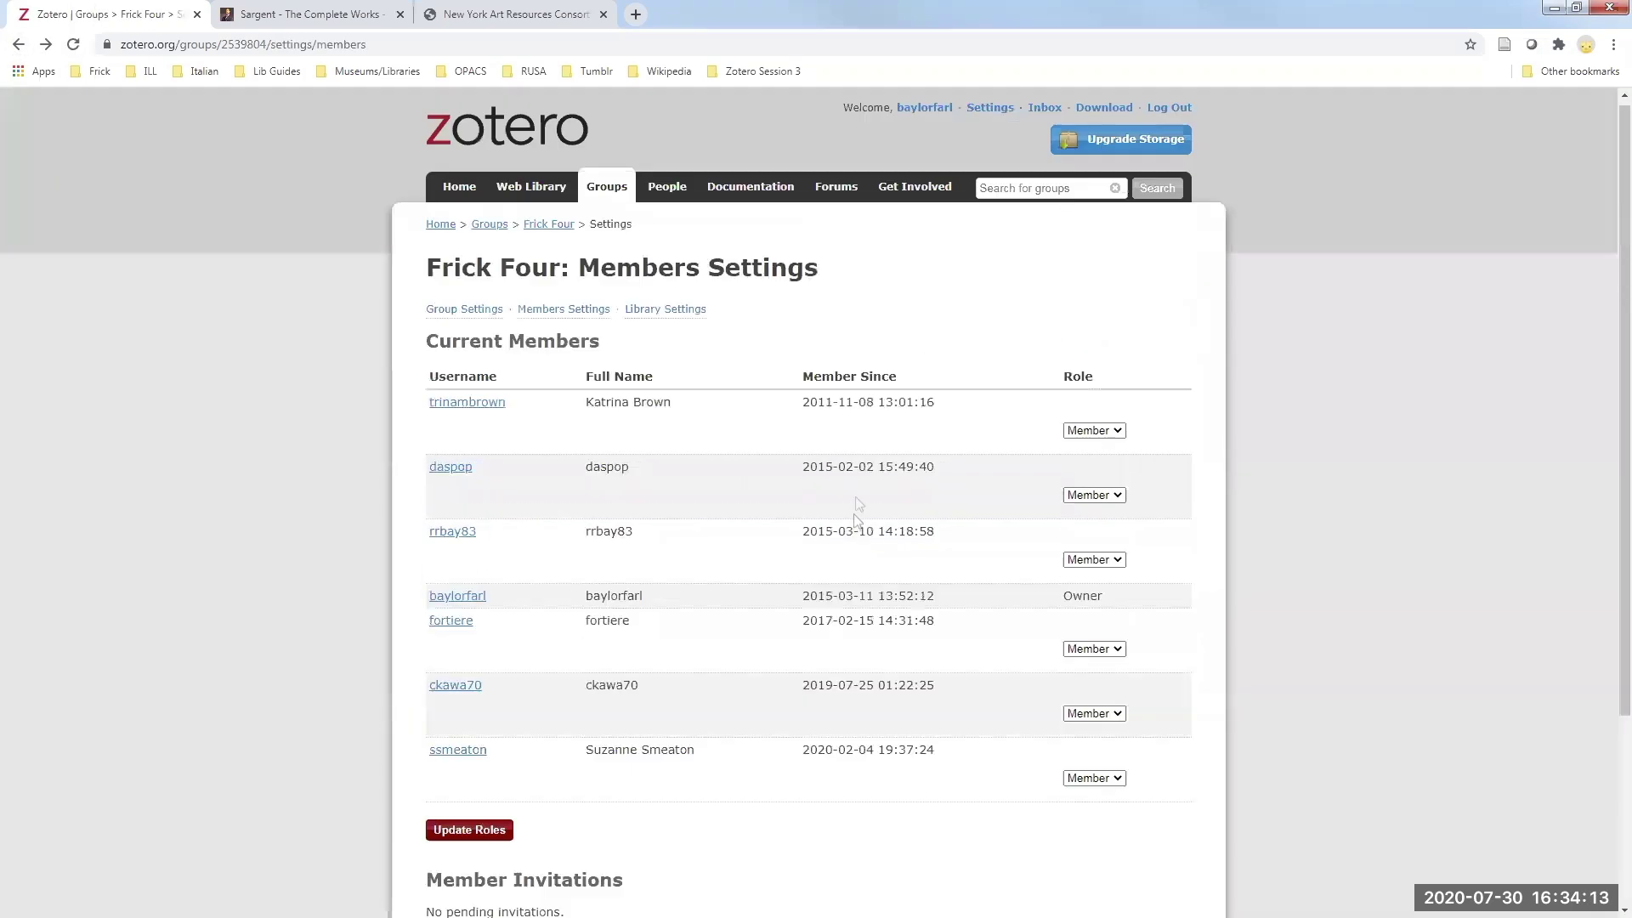
# - Review Frick Four library settings: Public Open group, readable by anyone, editable only by admins
pyautogui.click(667, 316)
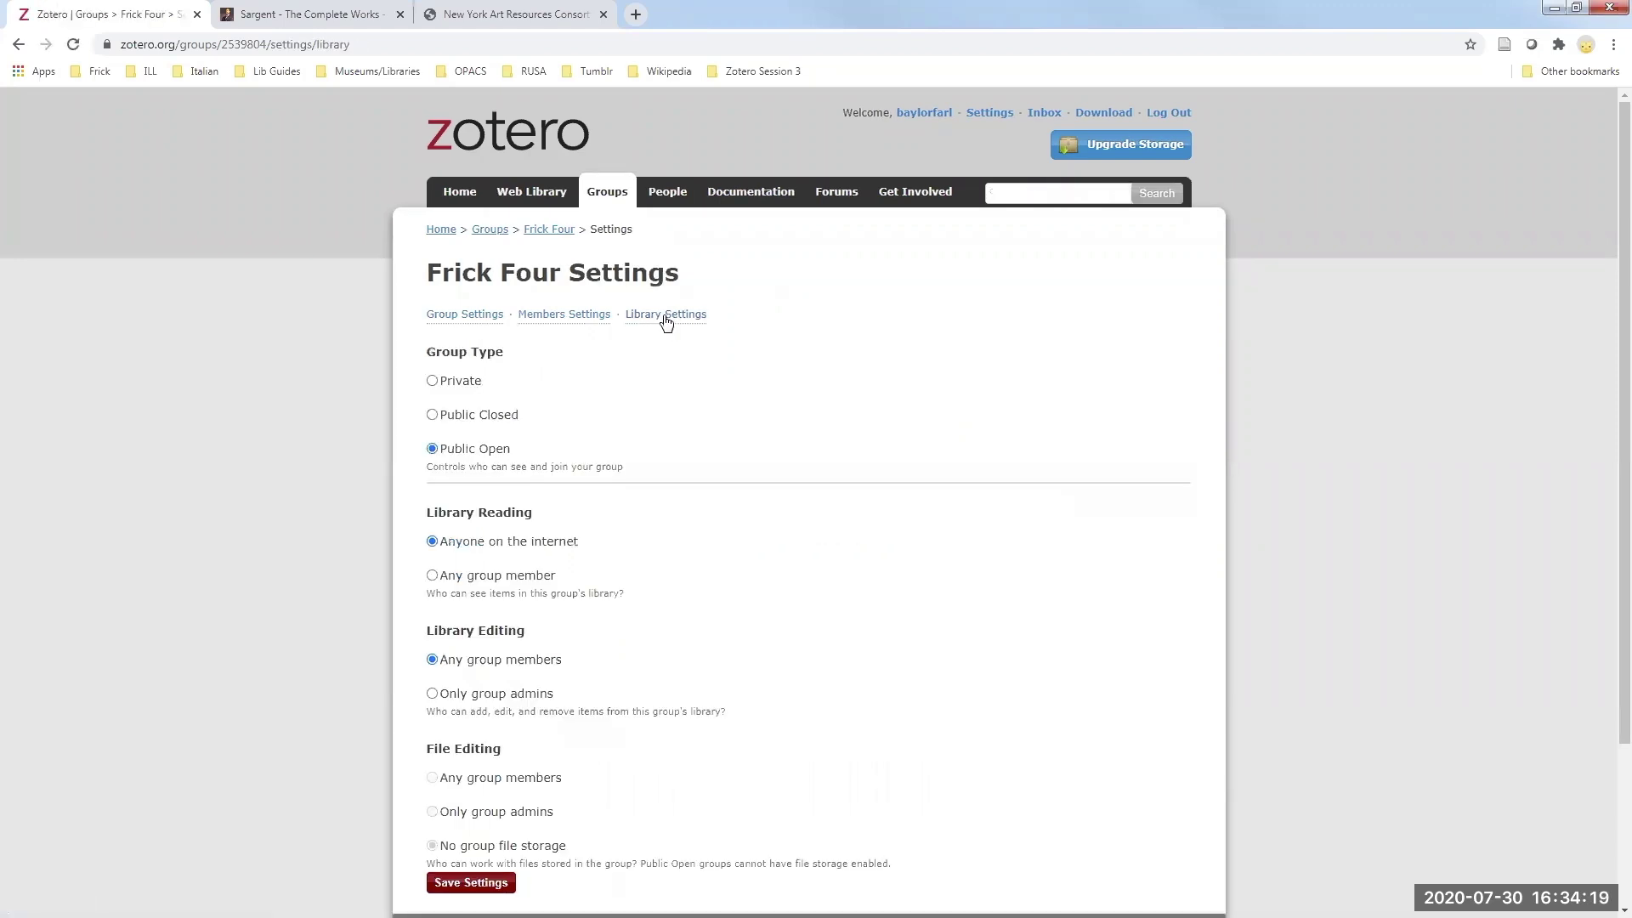
pyautogui.scroll(-1, 802, 514)
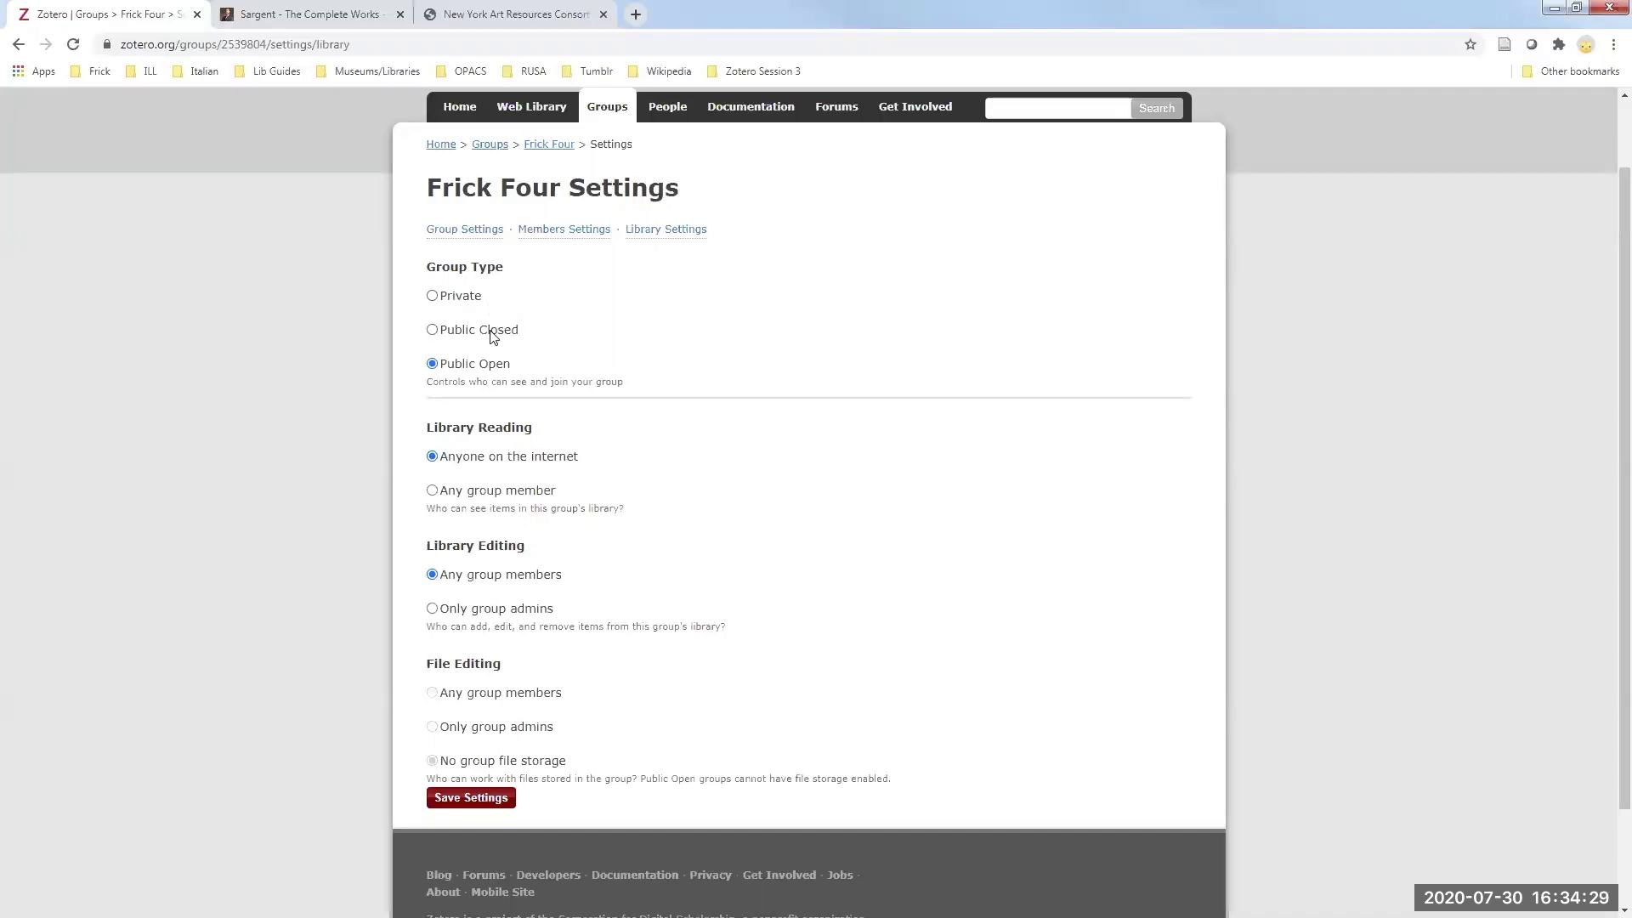
pyautogui.scroll(-2, 697, 442)
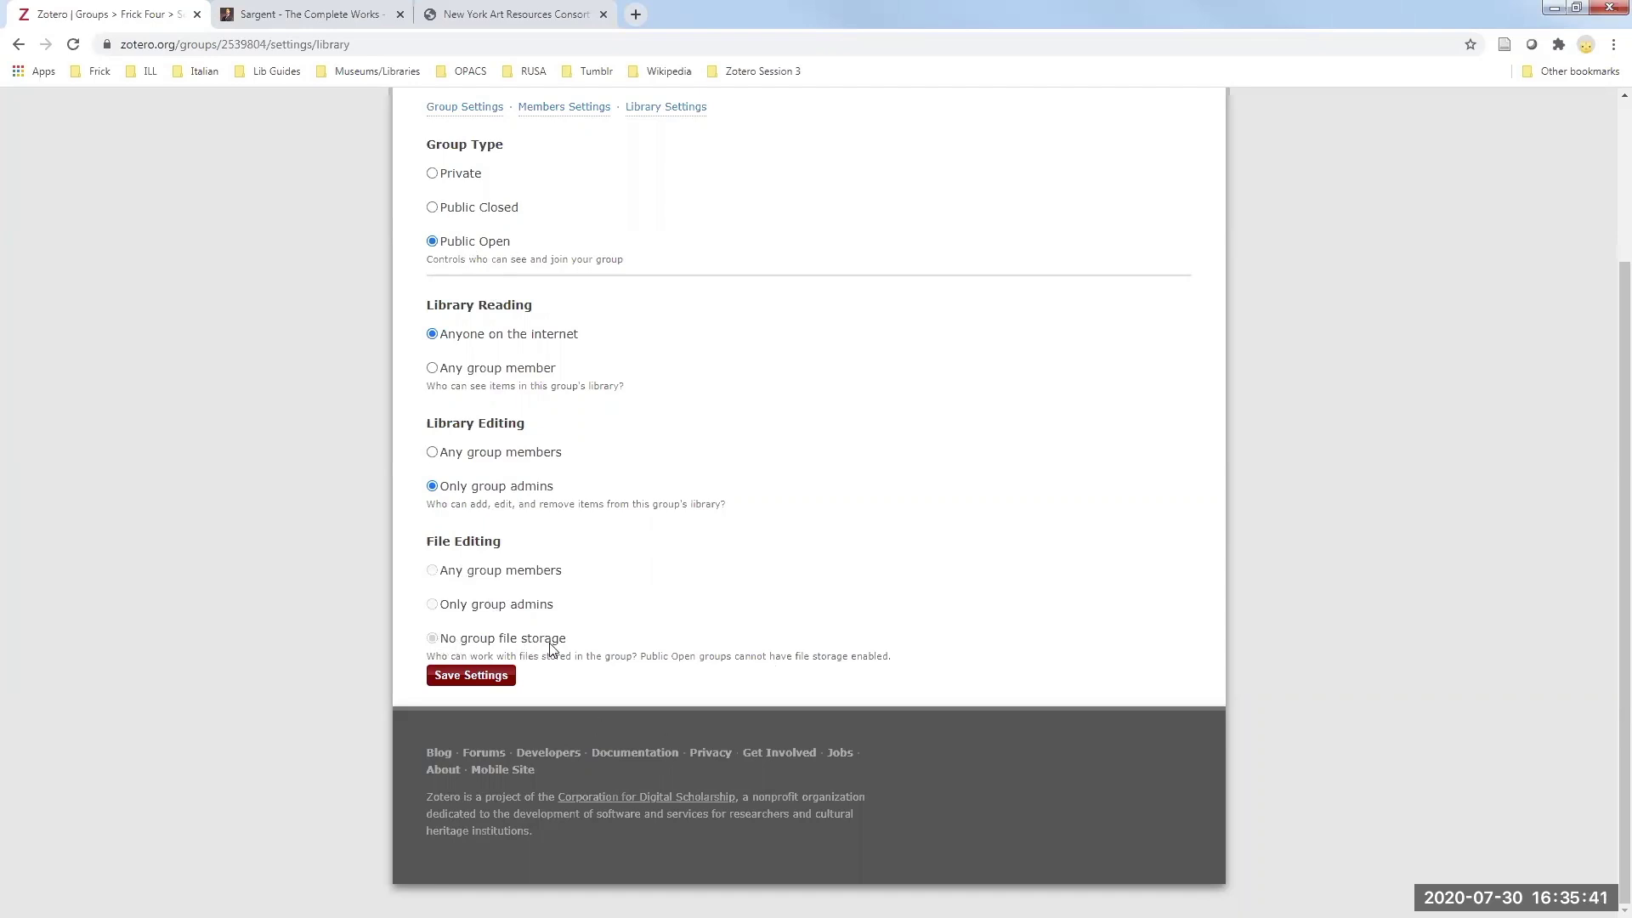
pyautogui.scroll(3, 671, 602)
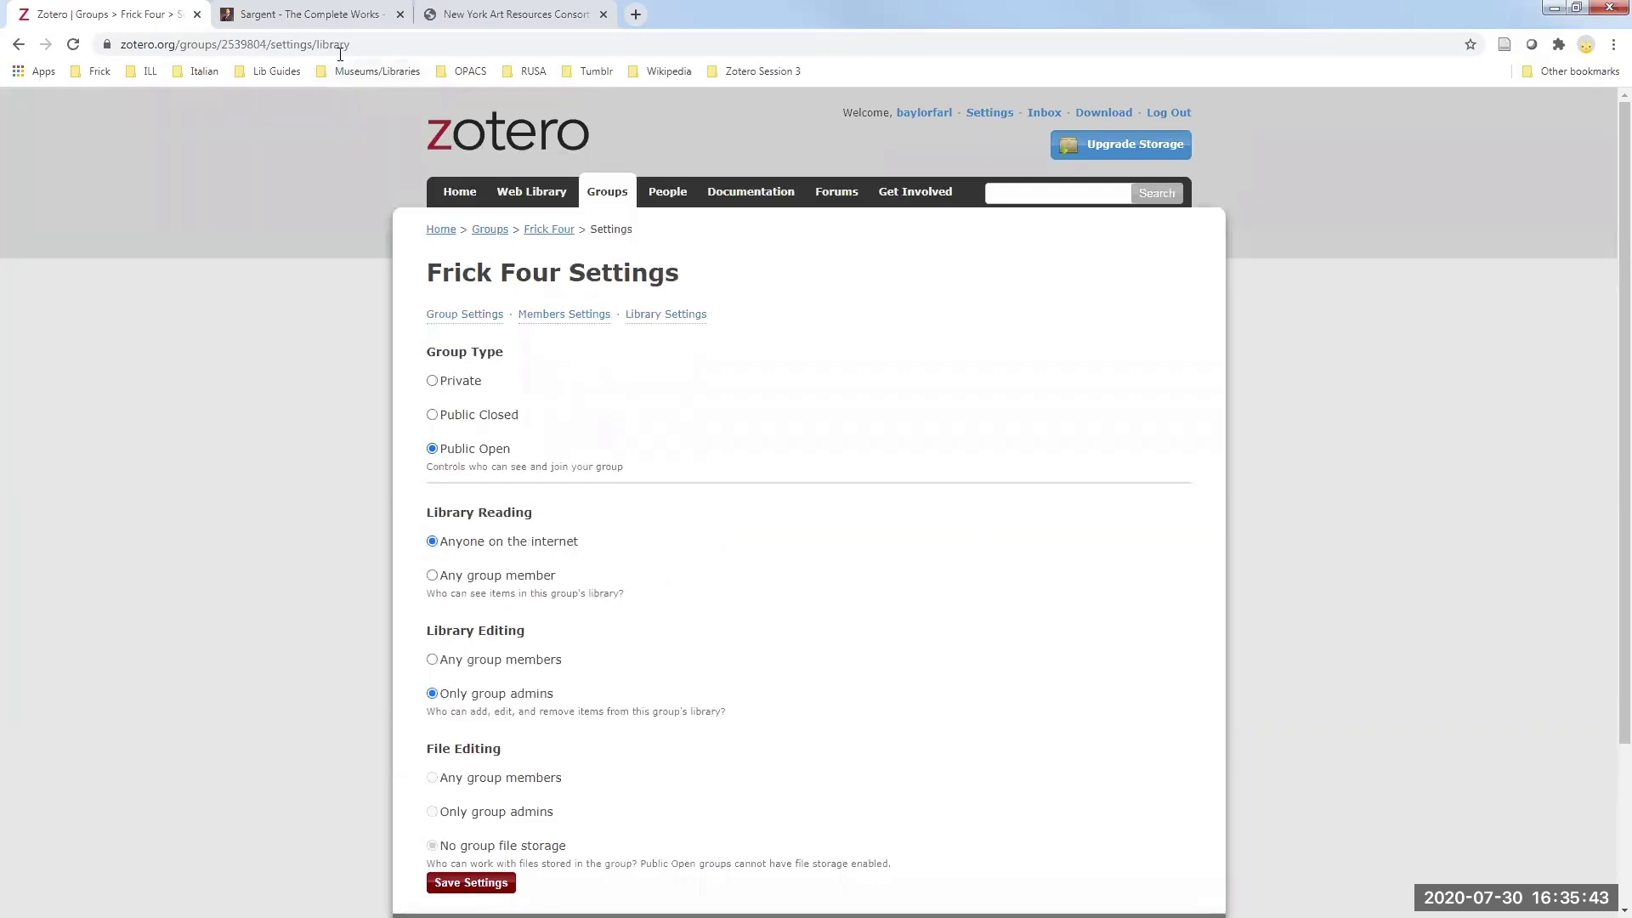
# - Load frick.org in a new browser tab
pyautogui.click(636, 15)
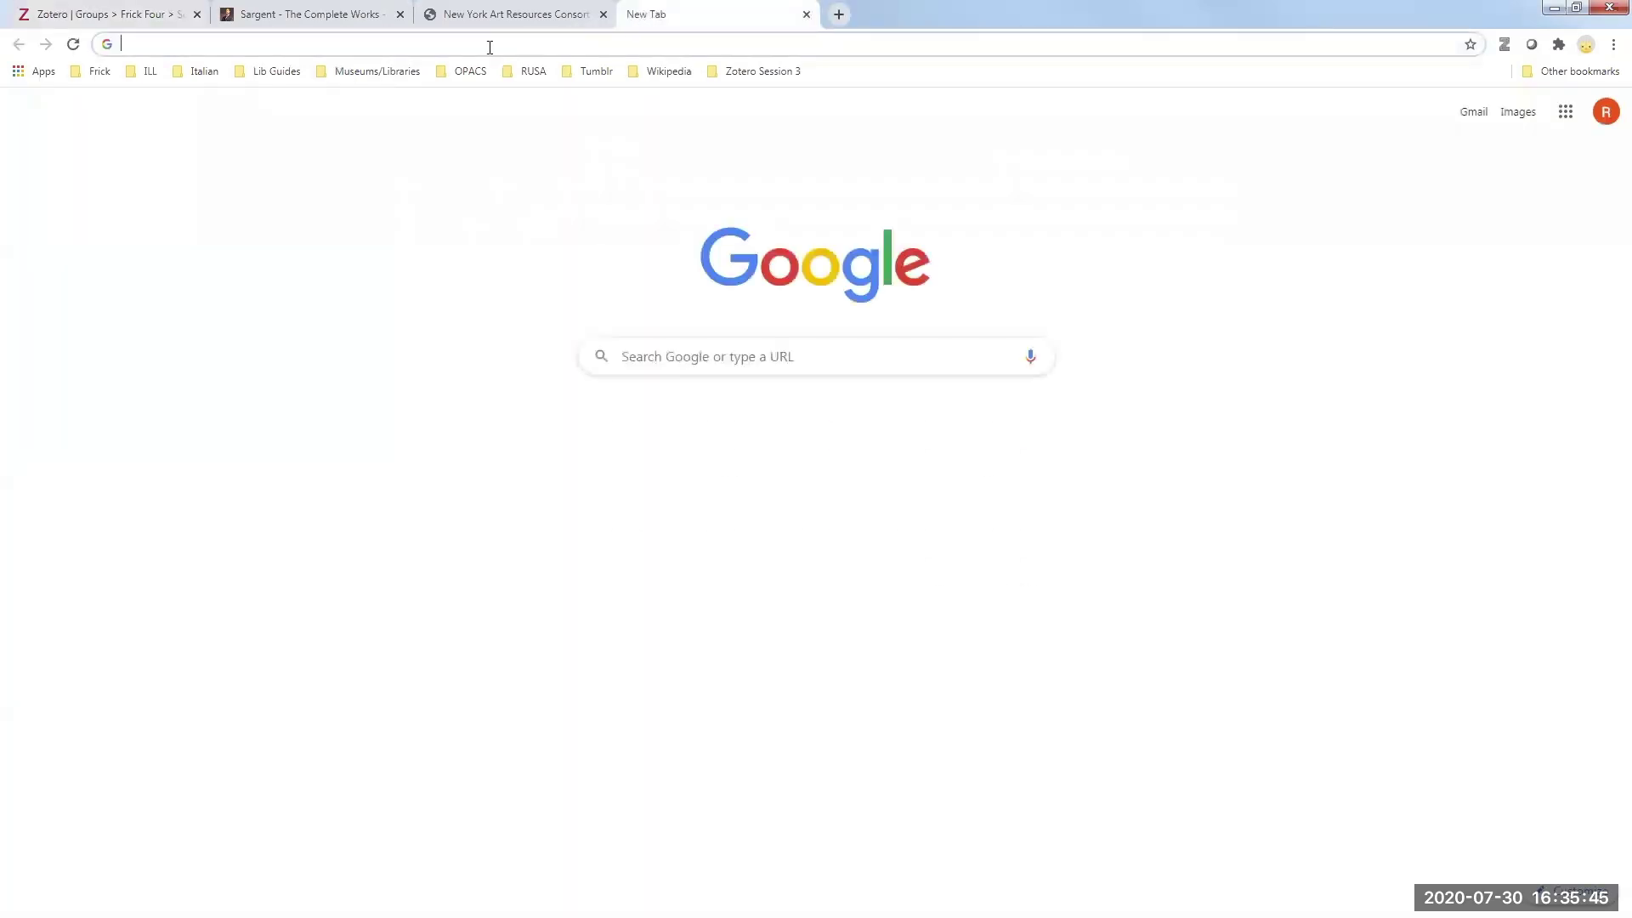
pyautogui.write('fru')
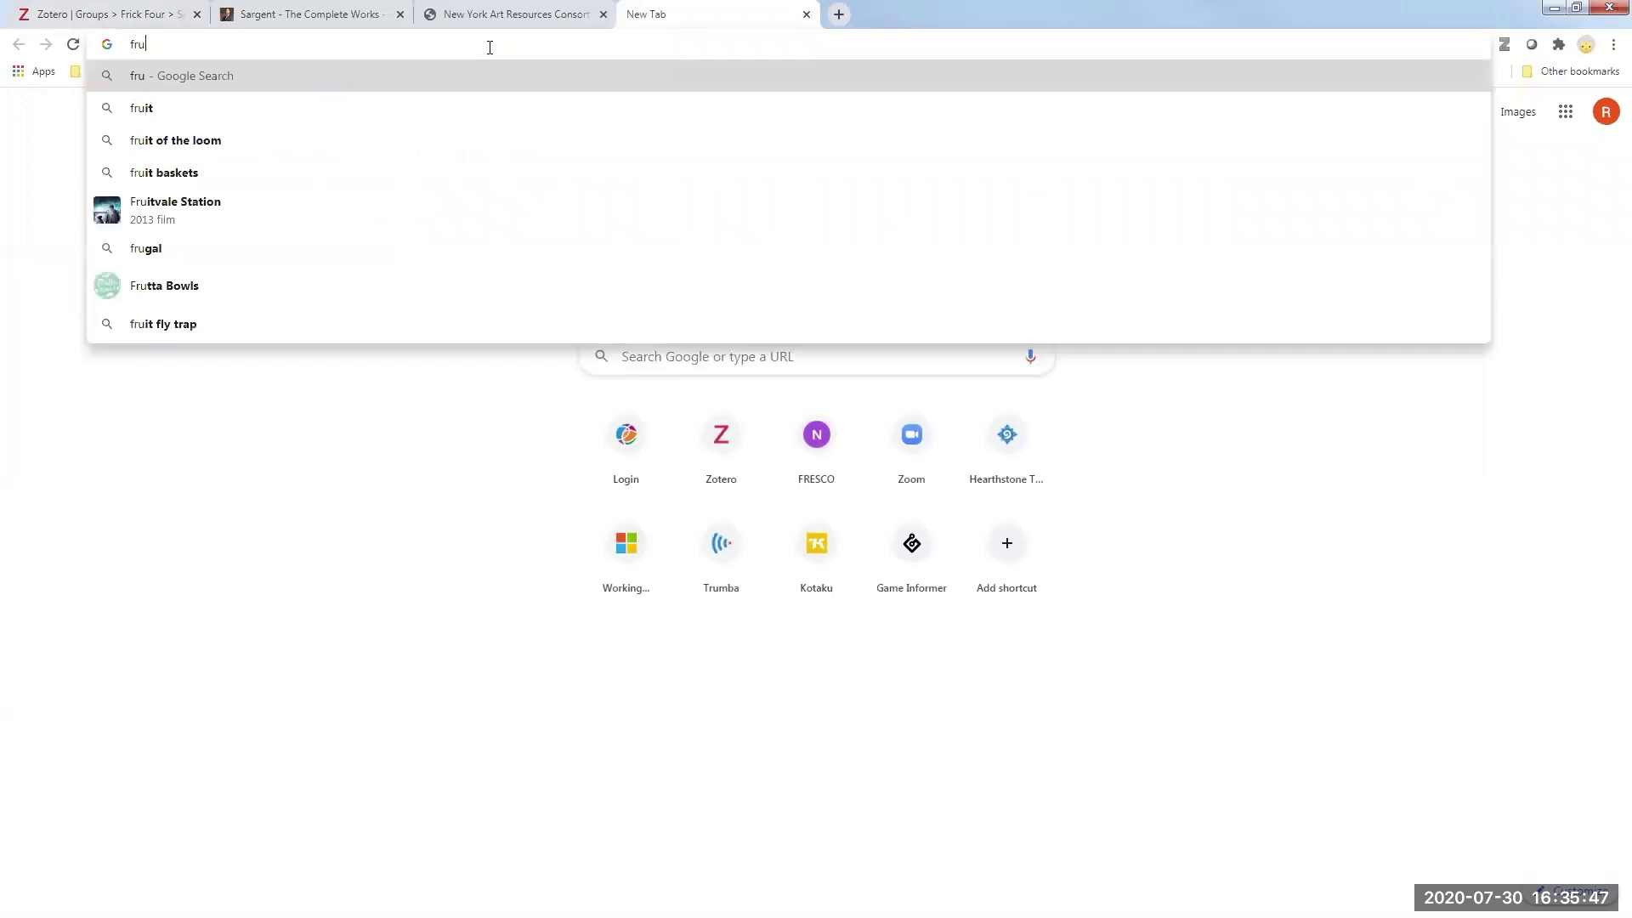
pyautogui.press('BackSpace')
pyautogui.write('ick.org')
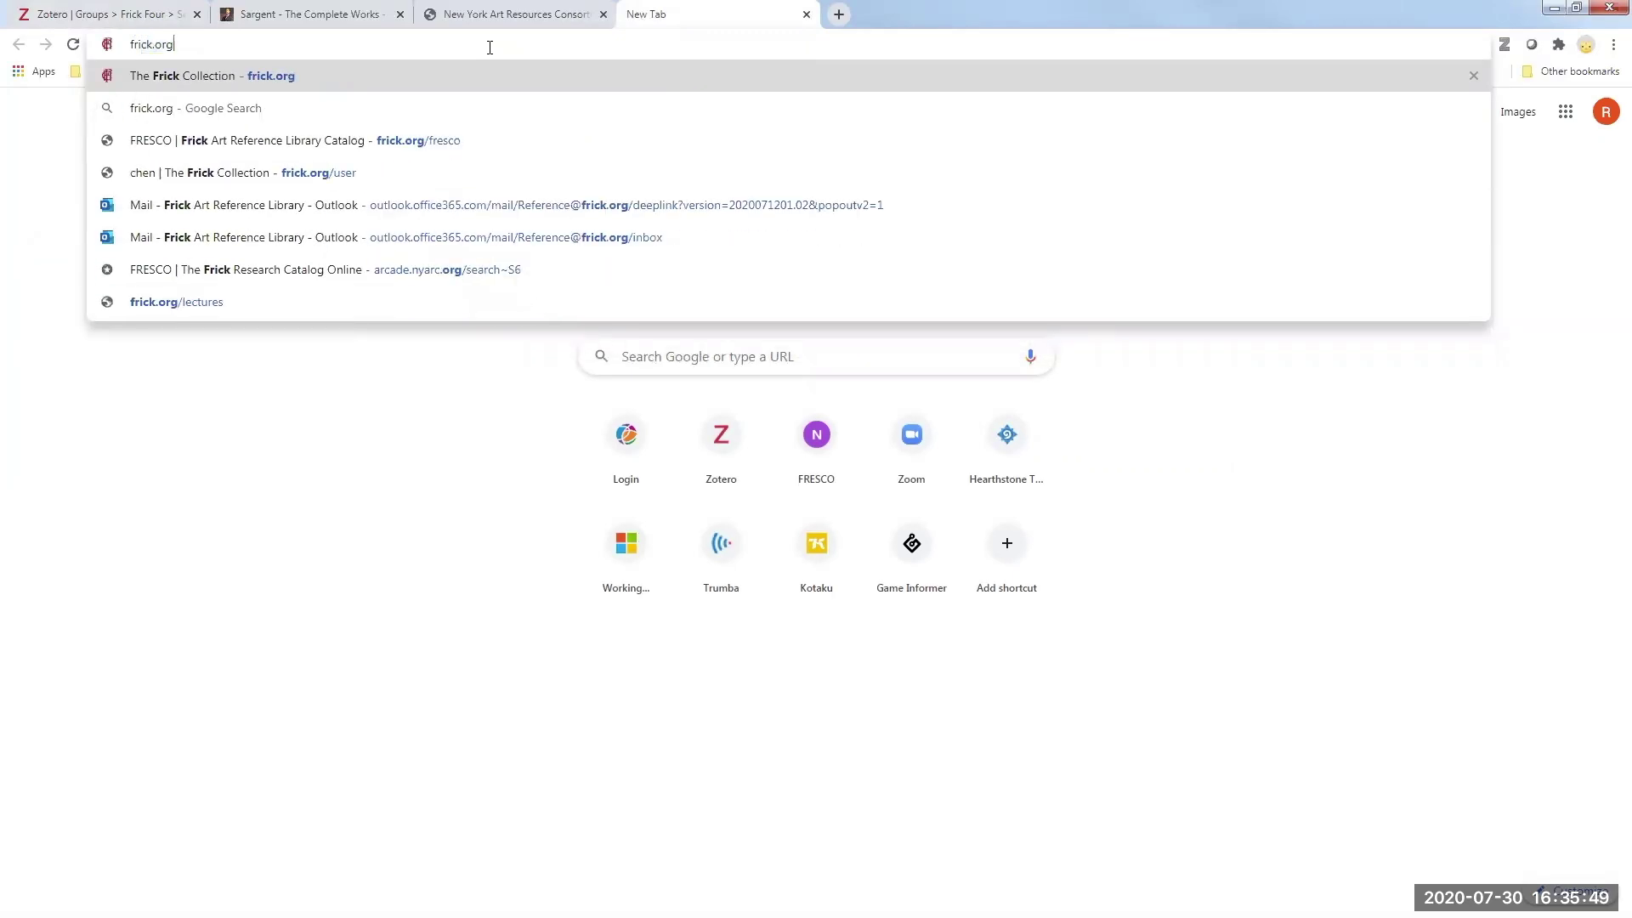
pyautogui.press('Return')
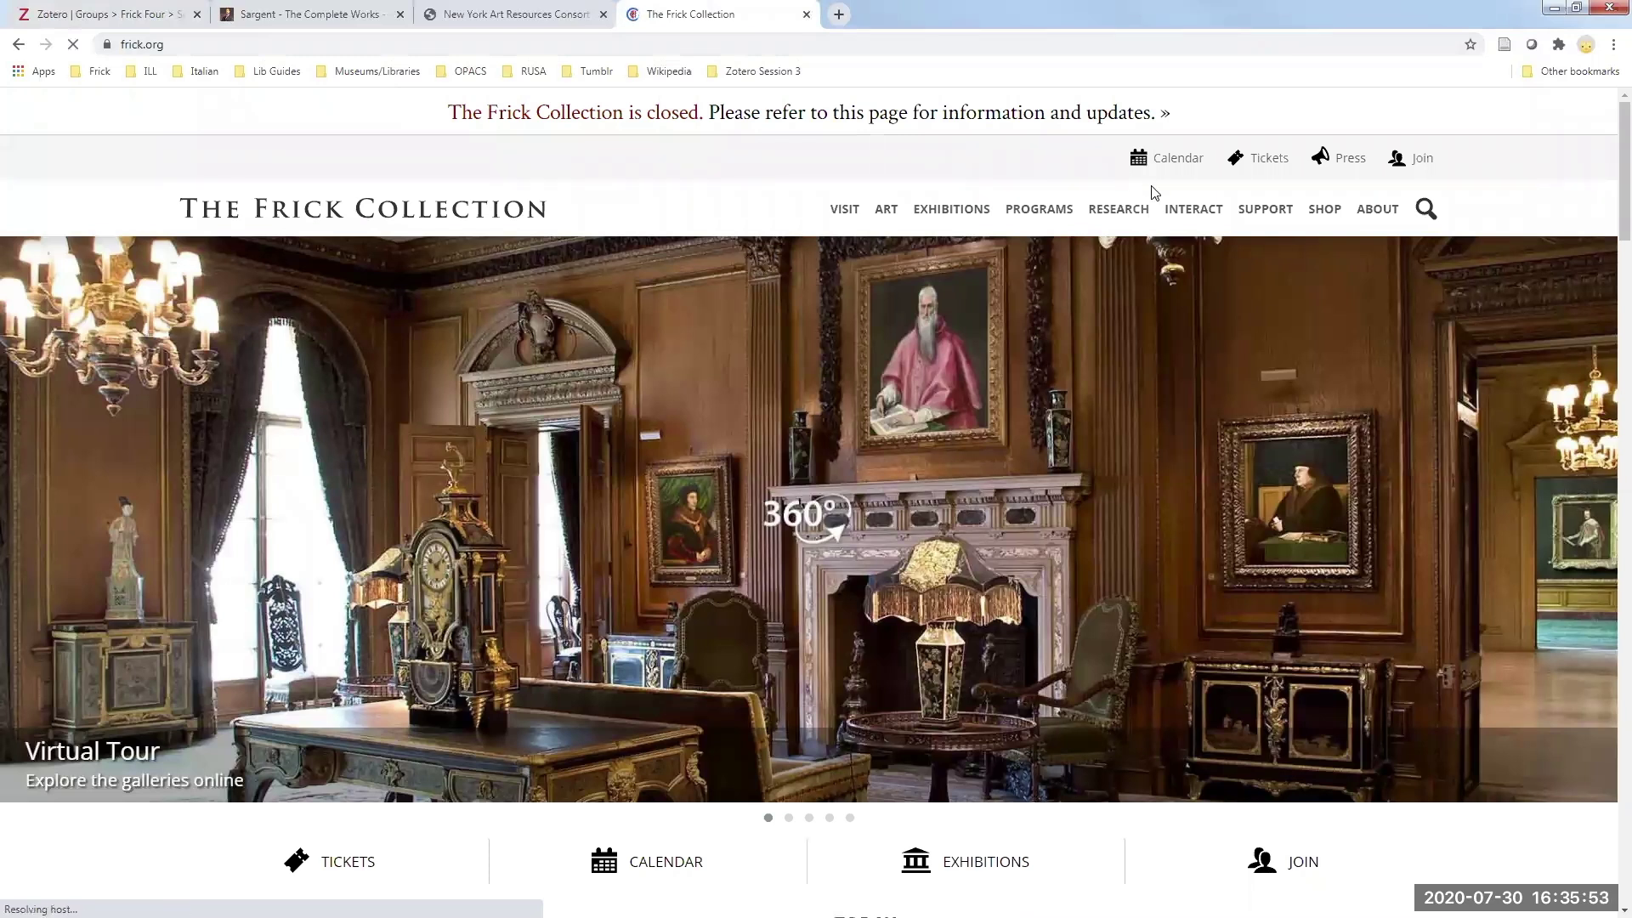
# - Go through Research and the Frick Art Reference Library's research guides to the Annual Exhibitions guide
pyautogui.click(1111, 212)
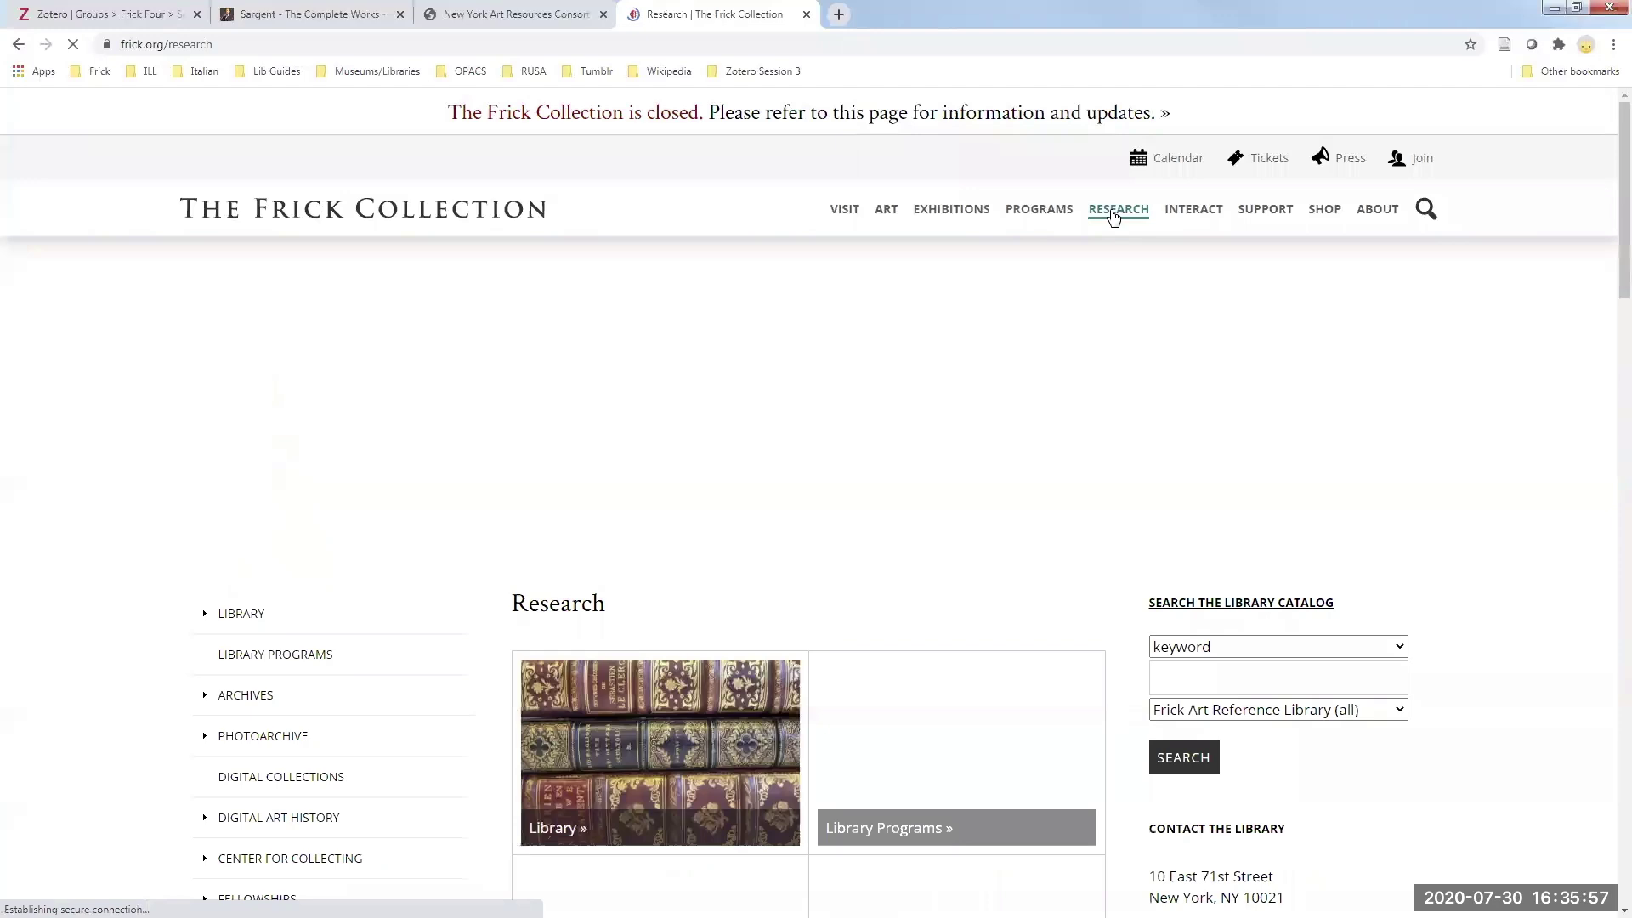
pyautogui.scroll(-3, 150, 609)
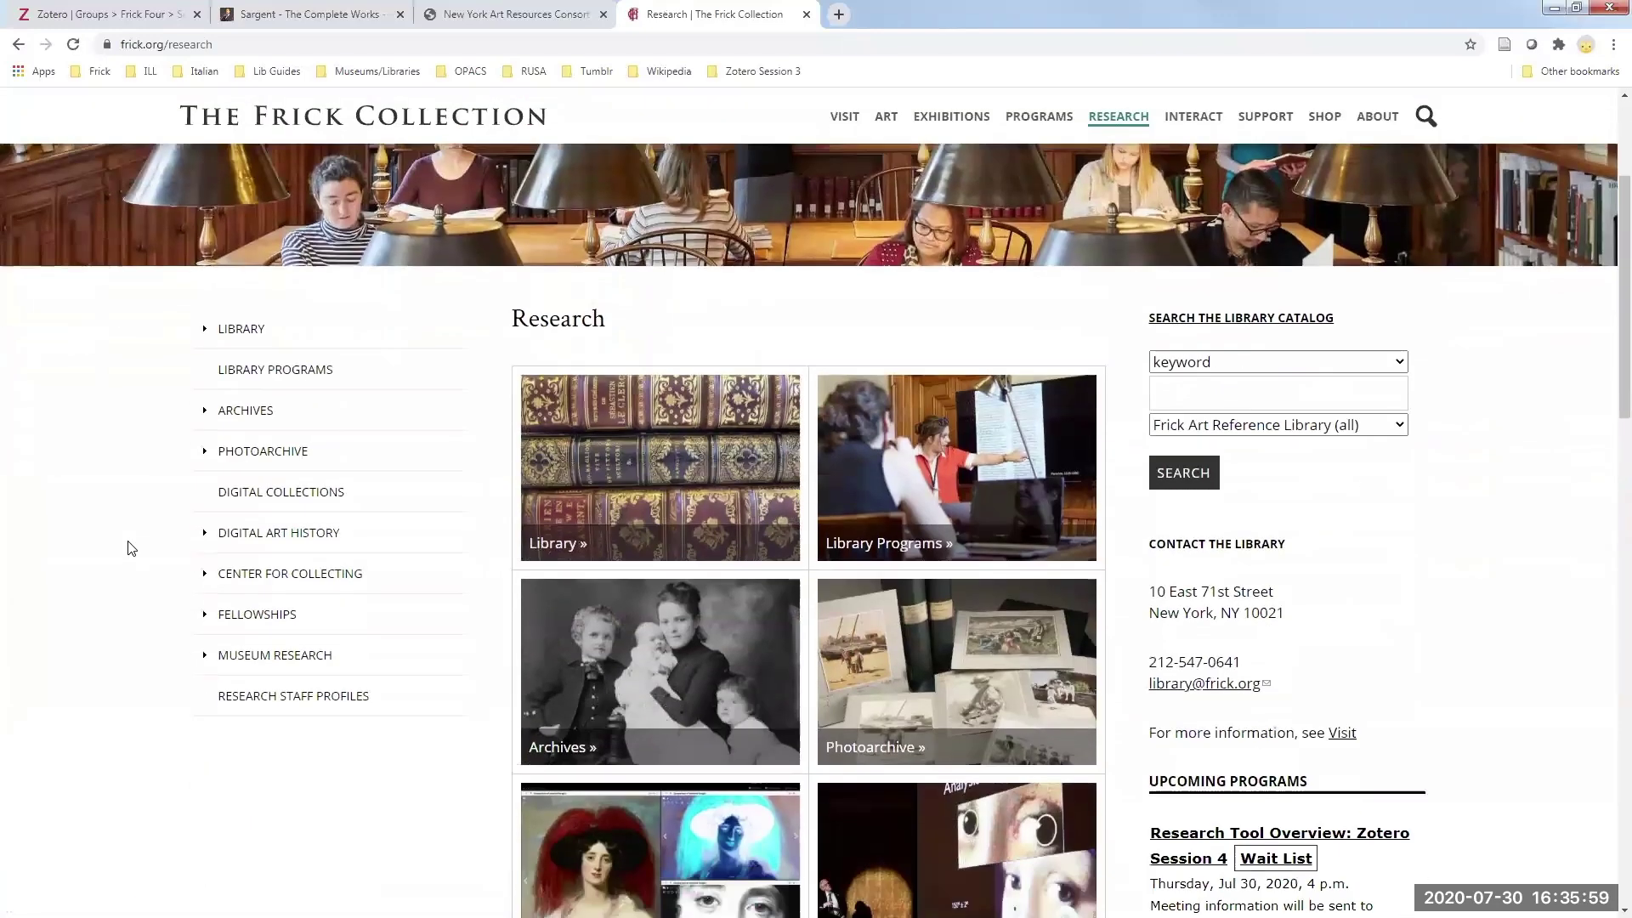
pyautogui.click(209, 329)
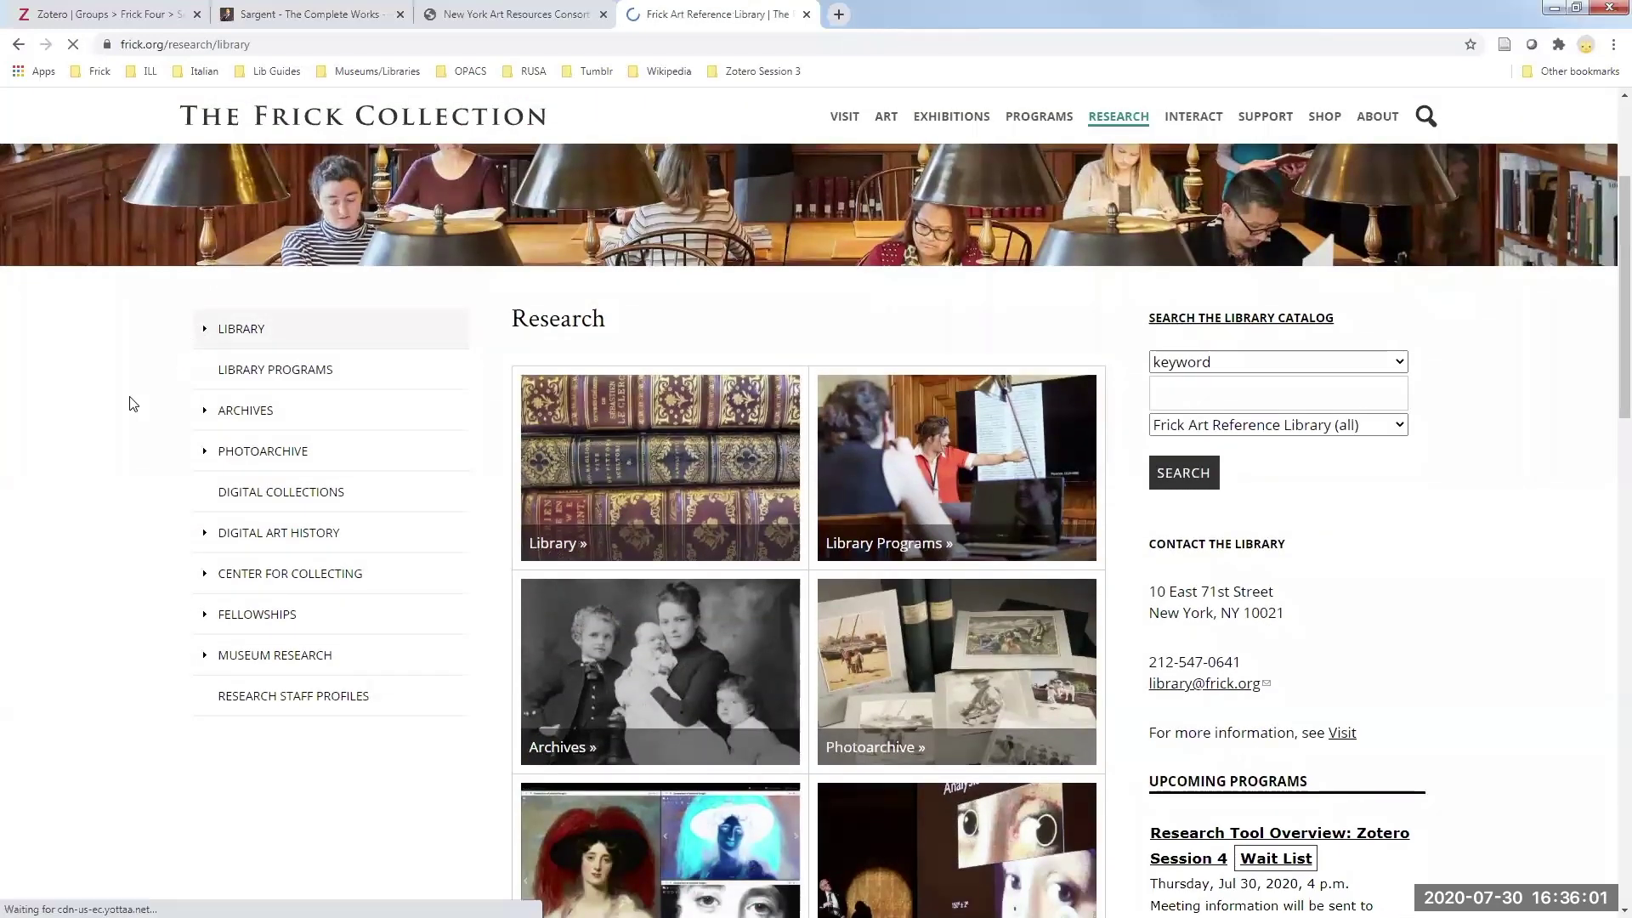
pyautogui.scroll(-3, 136, 595)
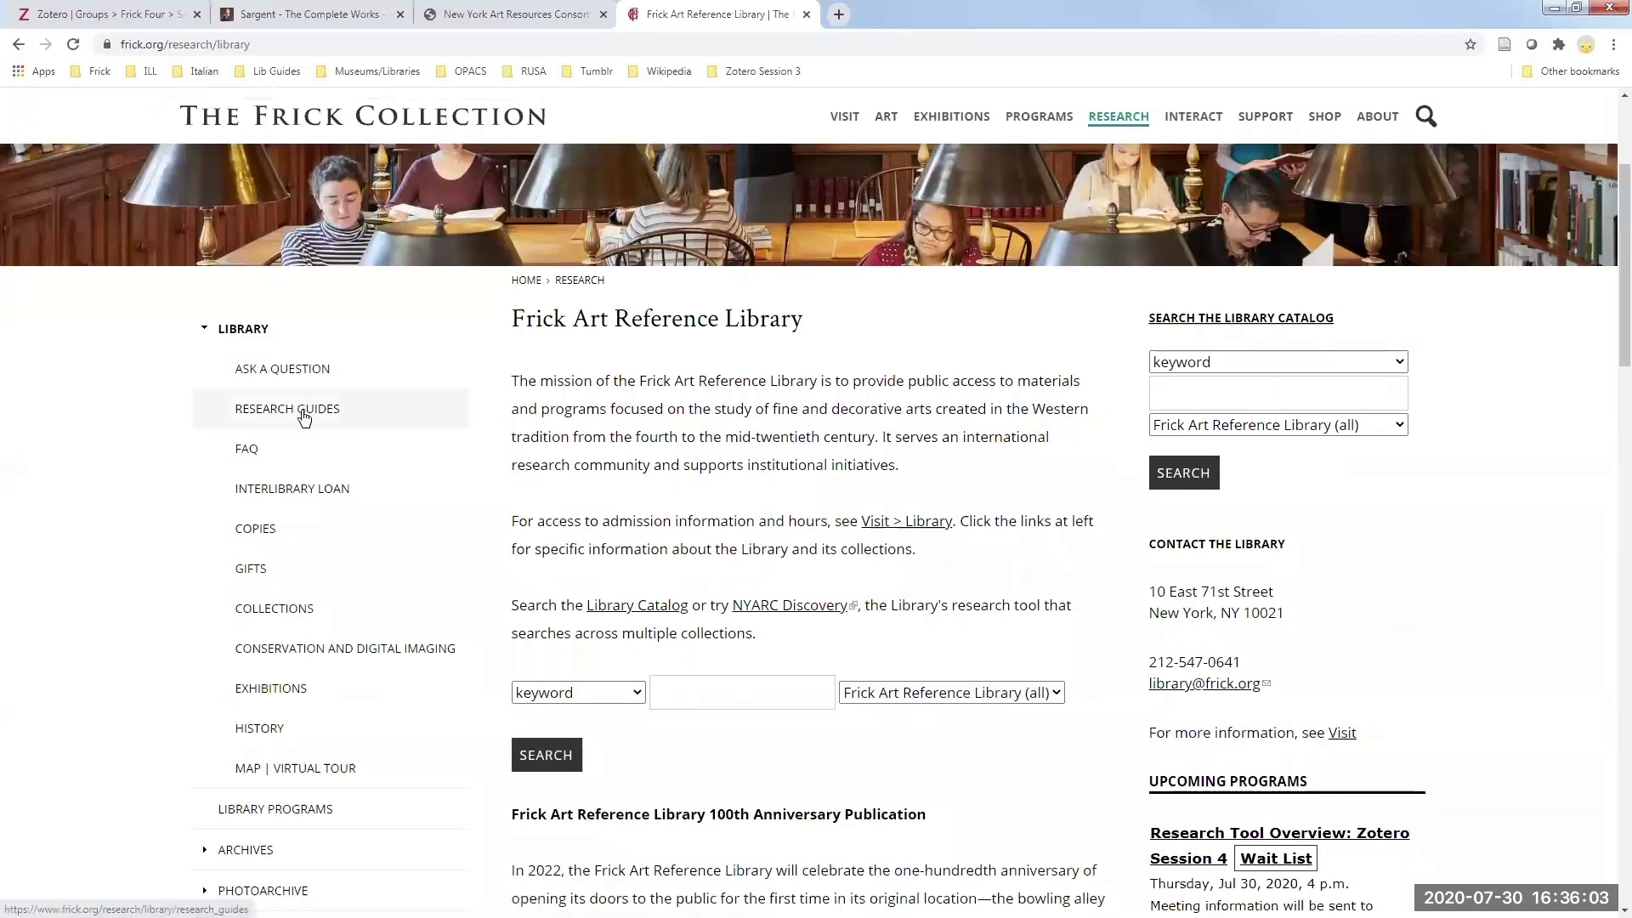
pyautogui.click(304, 418)
pyautogui.scroll(-3, 929, 658)
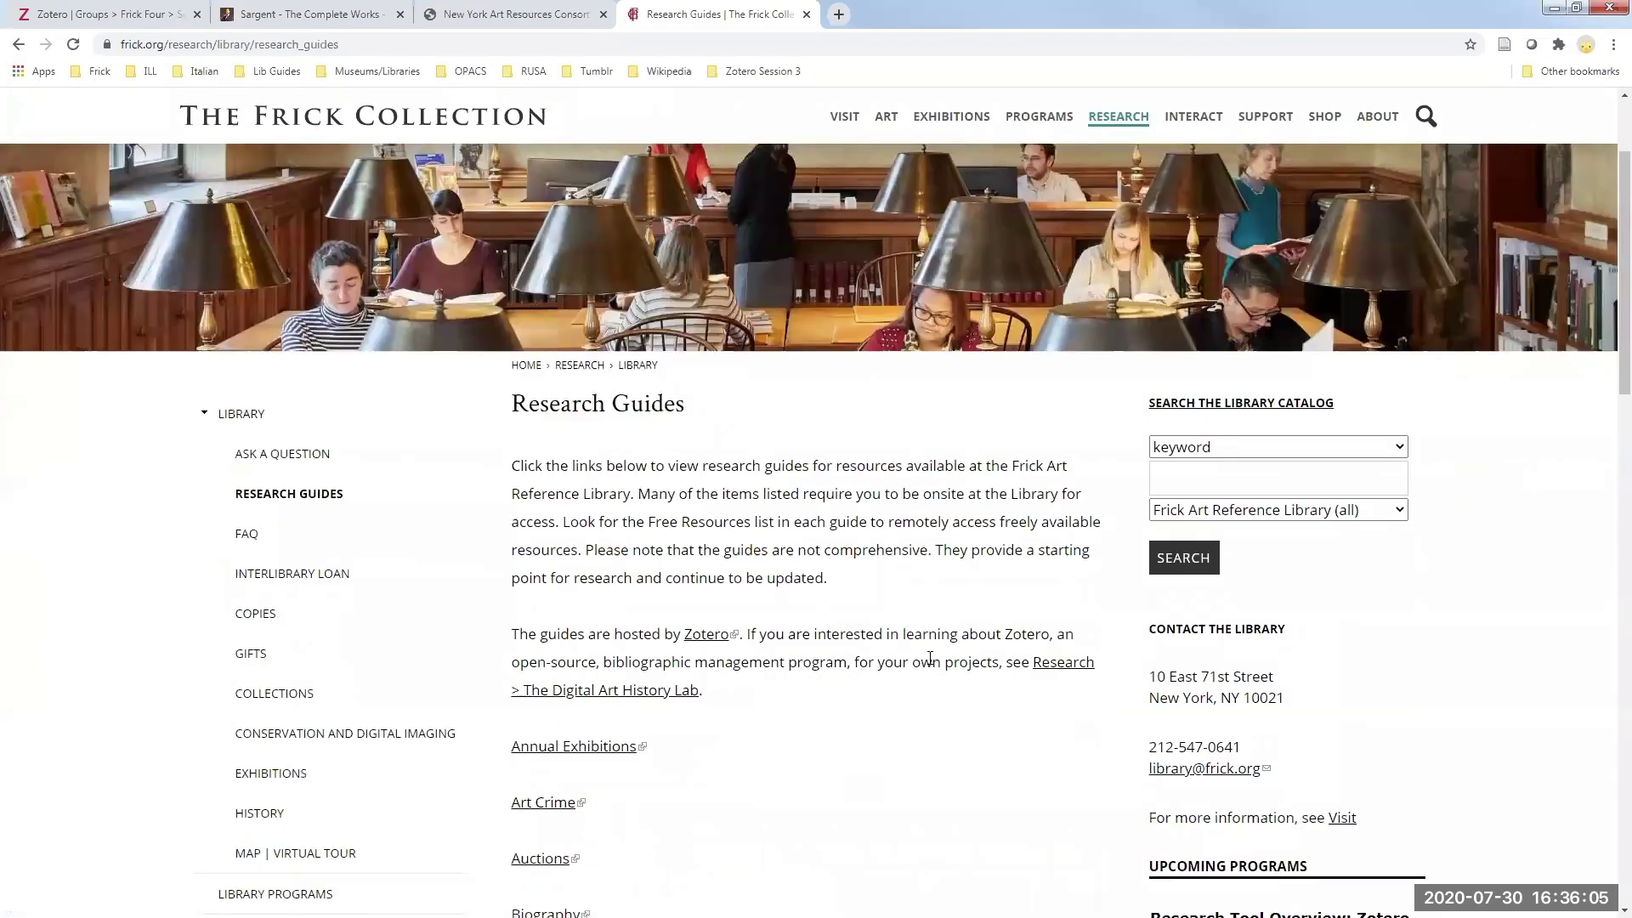
pyautogui.scroll(-2, 816, 654)
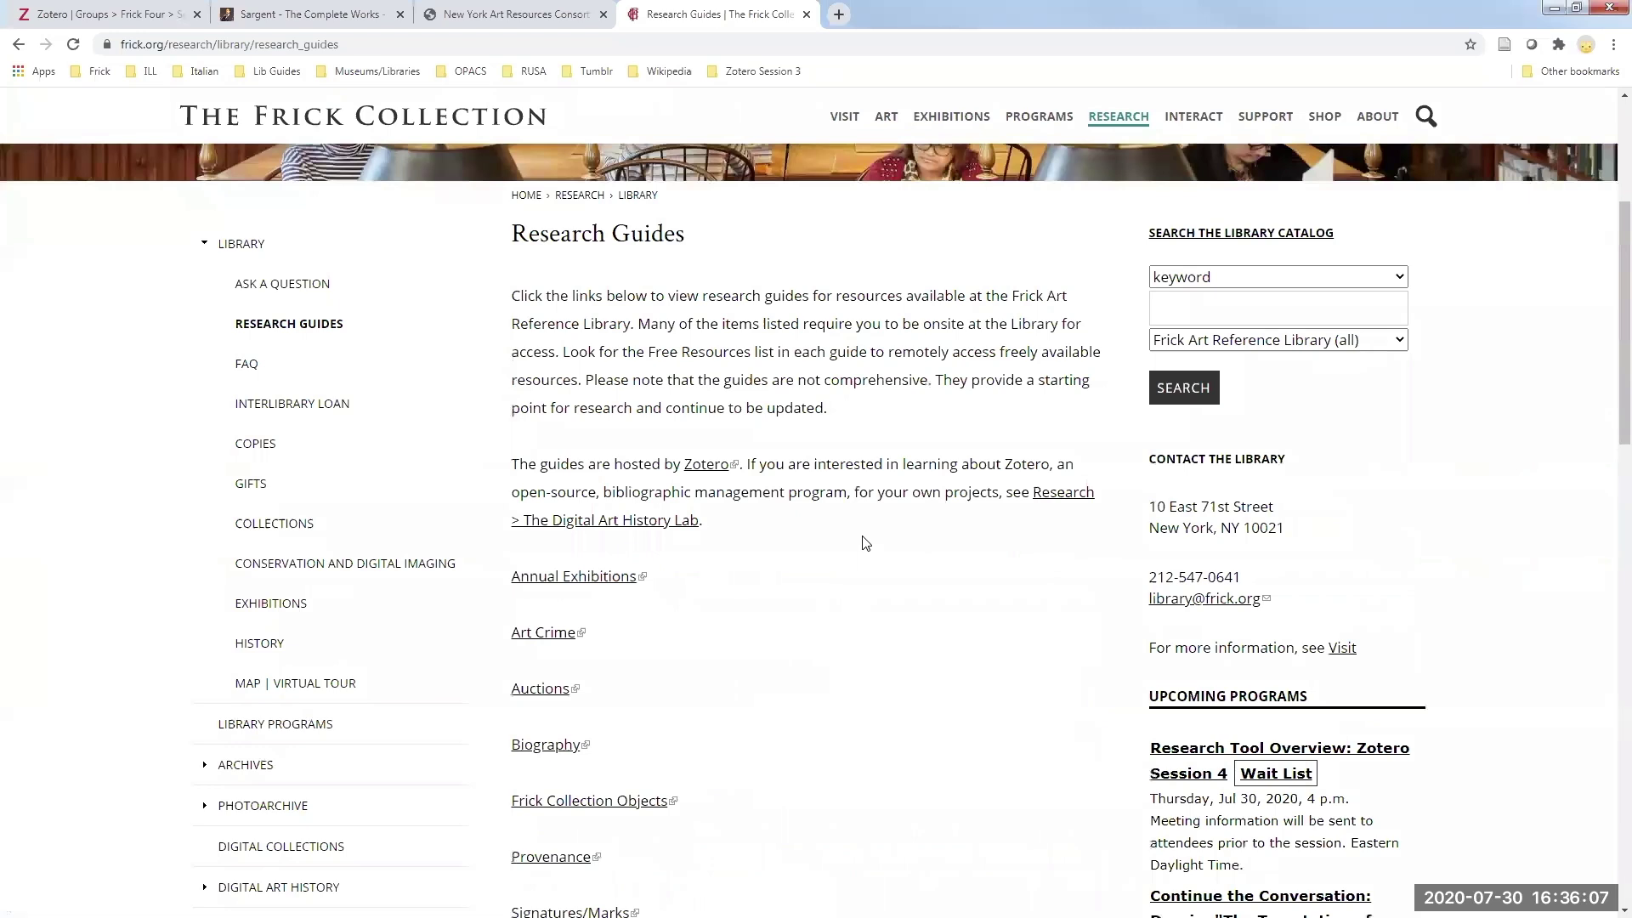
pyautogui.scroll(-1, 859, 527)
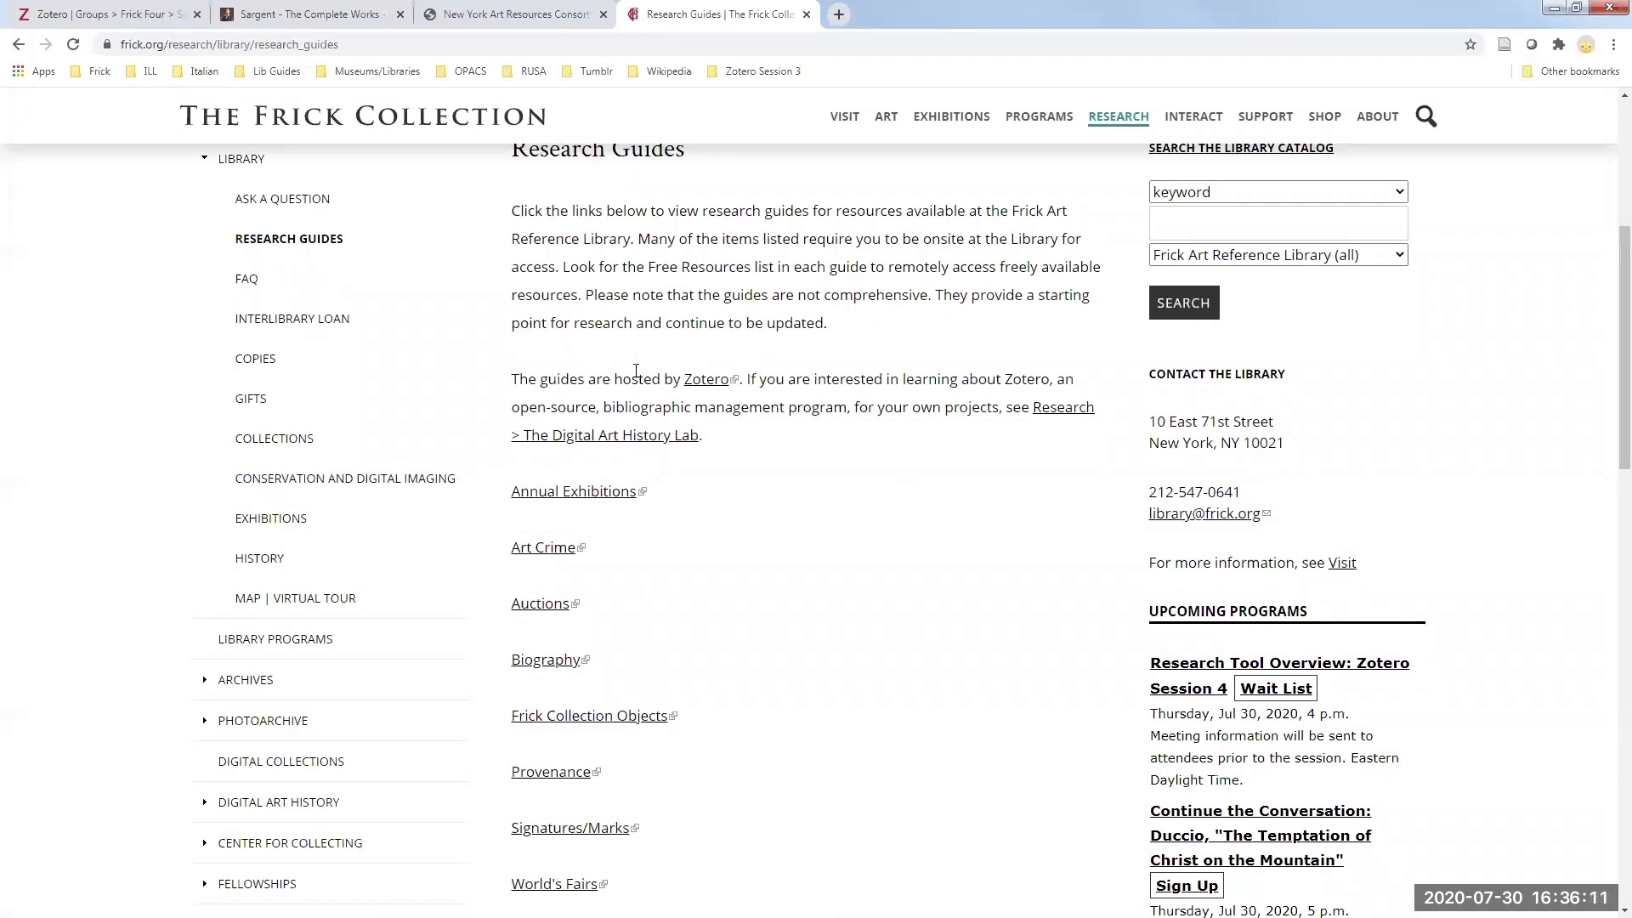
pyautogui.scroll(-2, 795, 449)
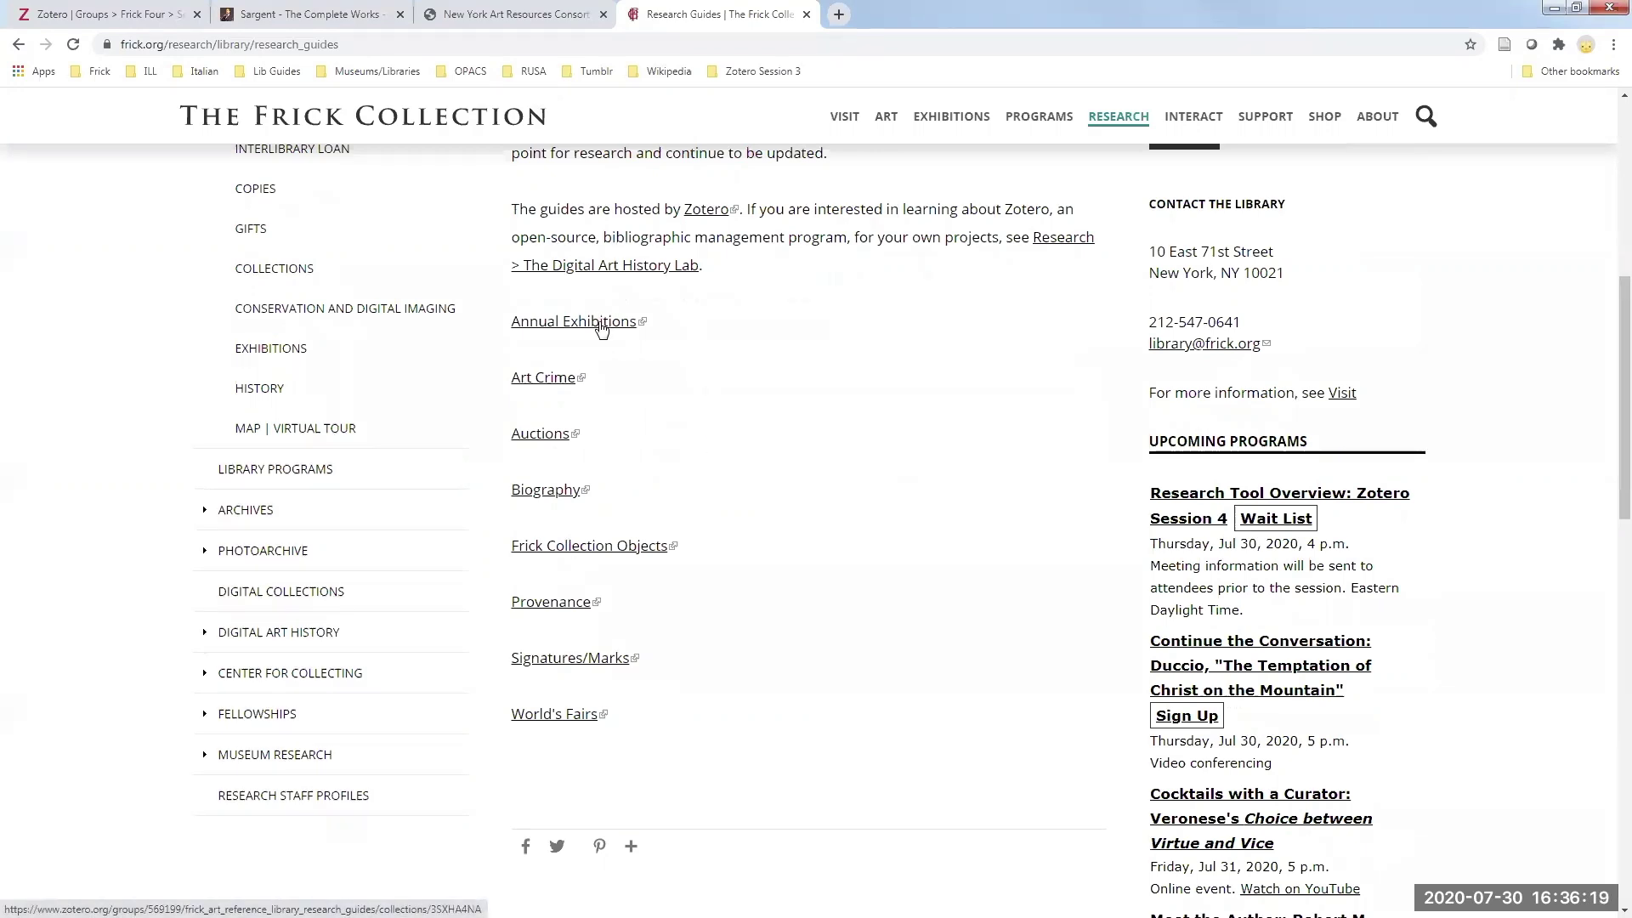
pyautogui.click(599, 322)
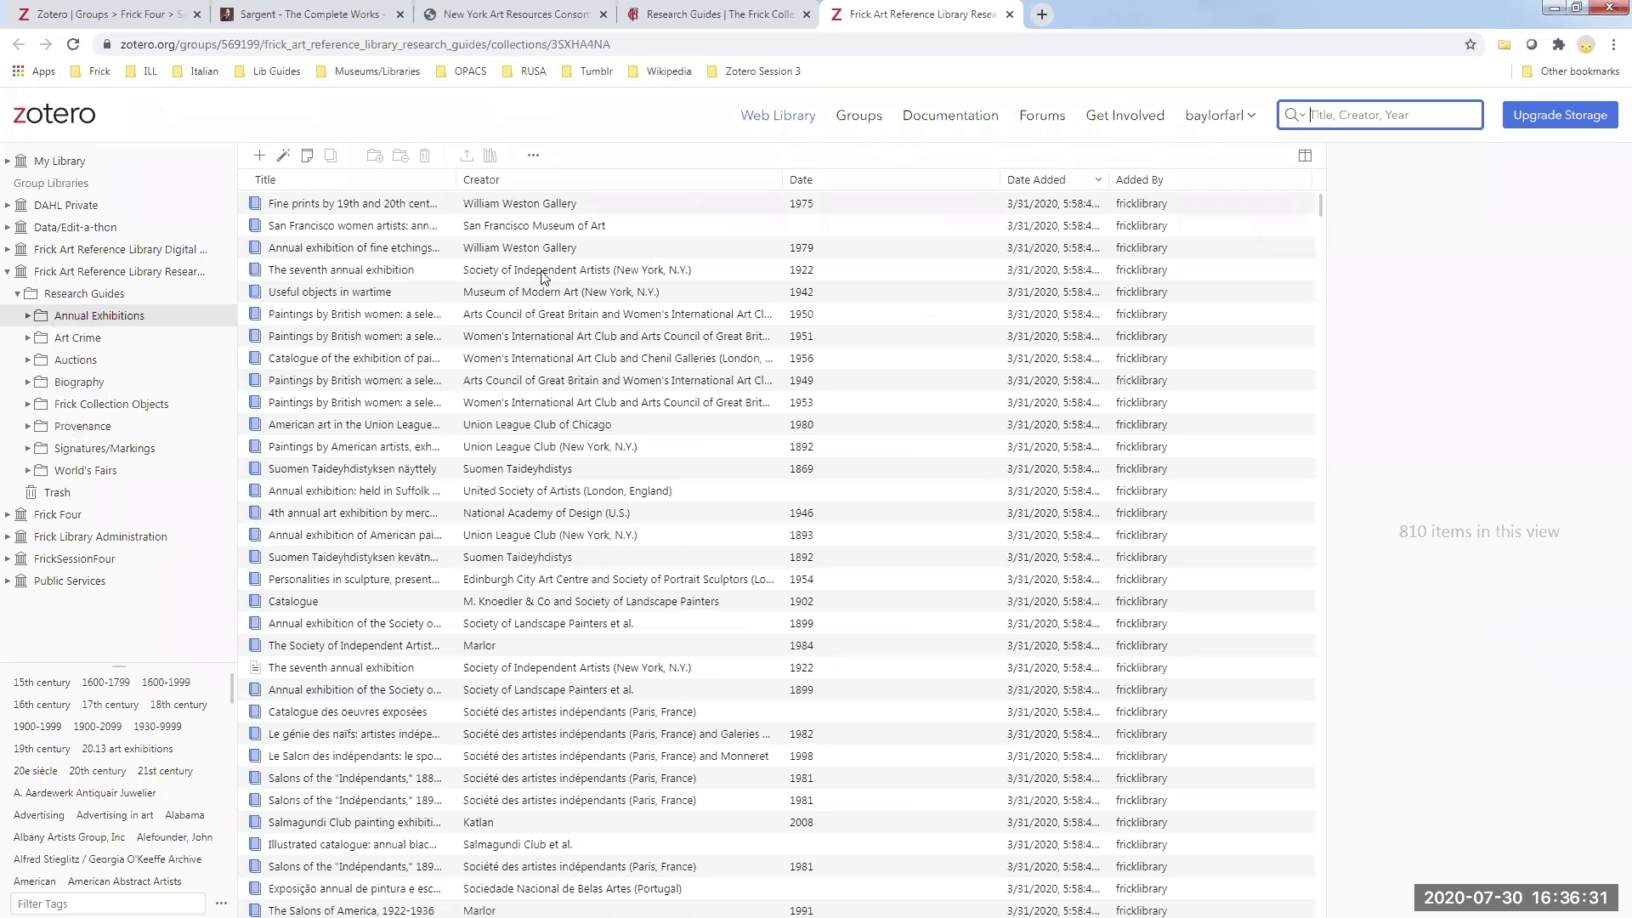
# - Log out of the Zotero account to see Annual Exhibitions as a public visitor
pyautogui.click(1250, 119)
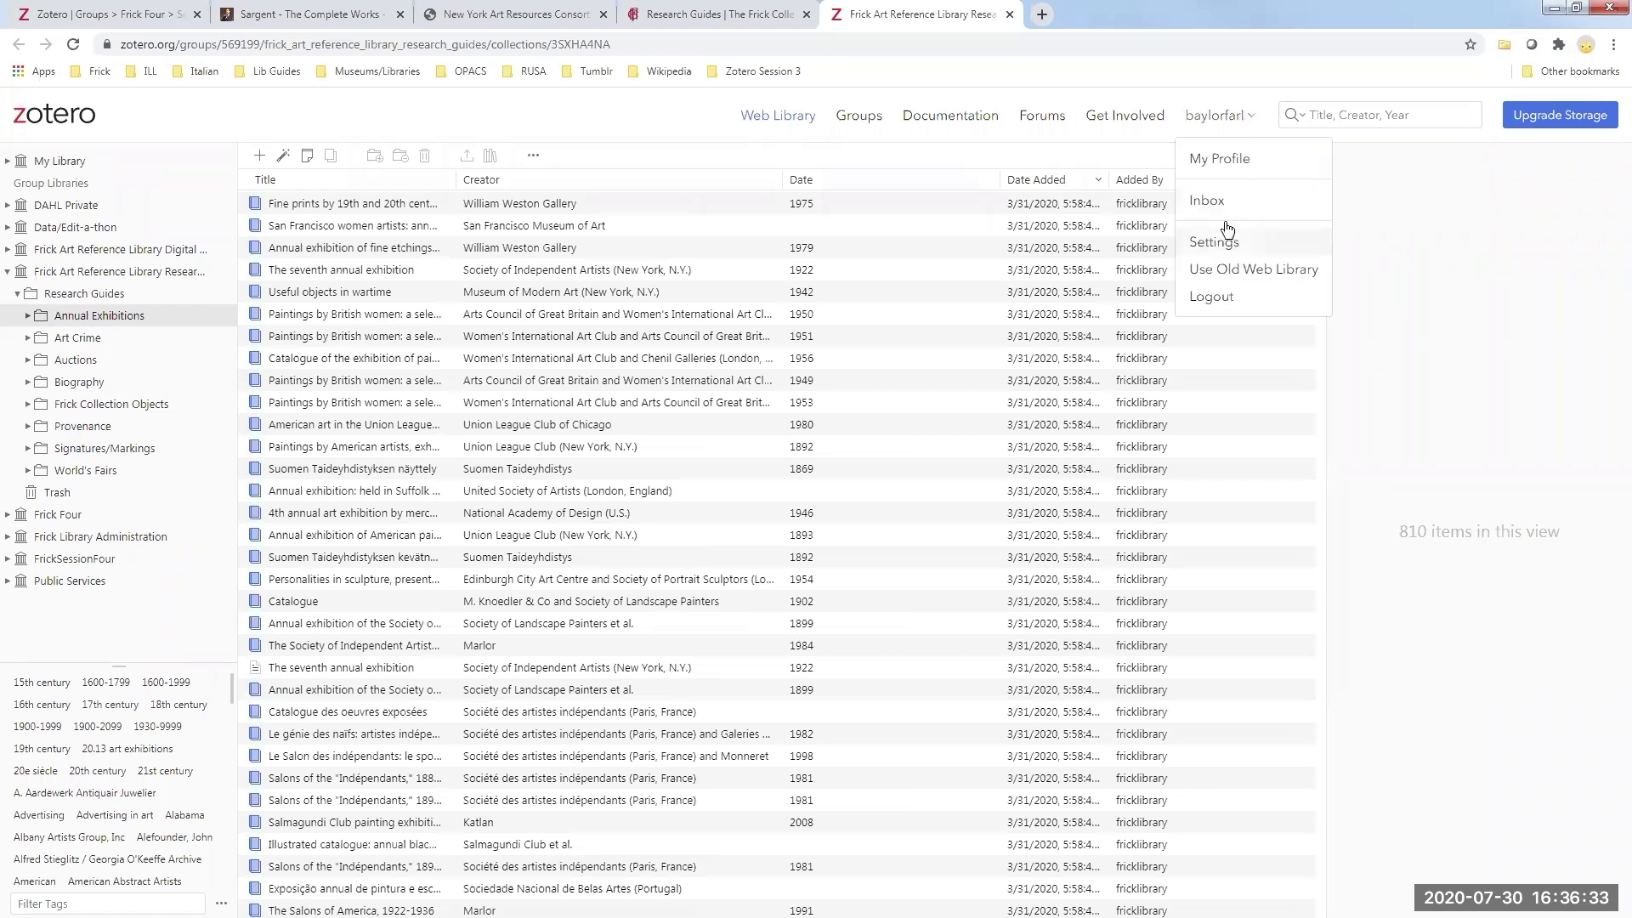
pyautogui.click(1217, 298)
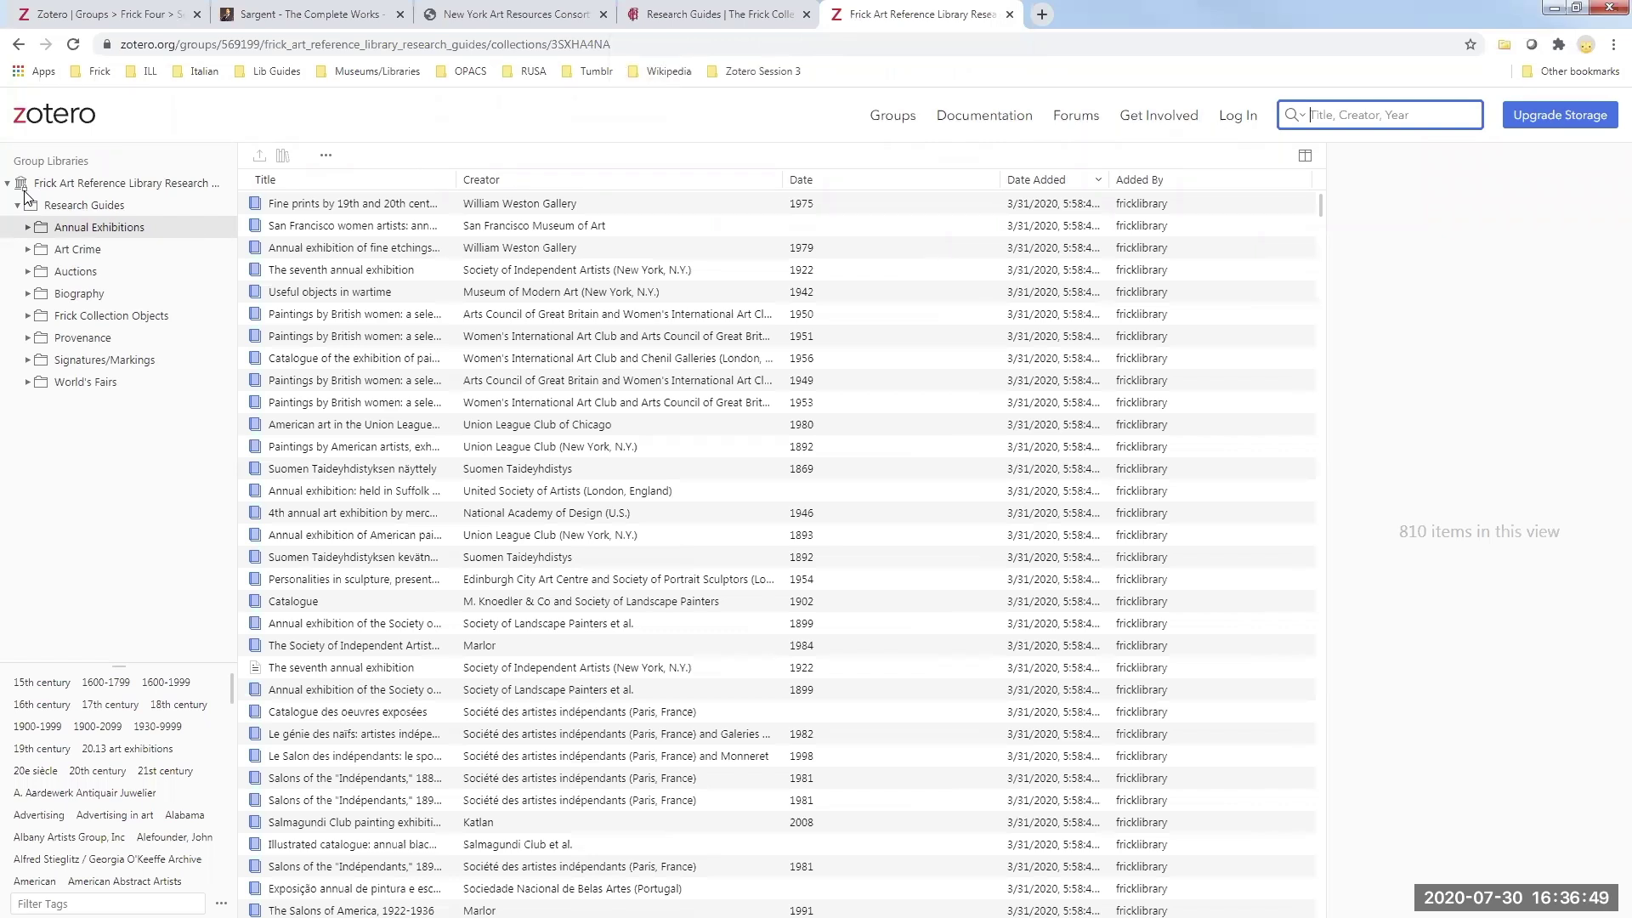
# - Inspect the 1956 Chenil Galleries catalogue's info and tags, then expand Annual Exhibitions' subcollections
pyautogui.click(428, 367)
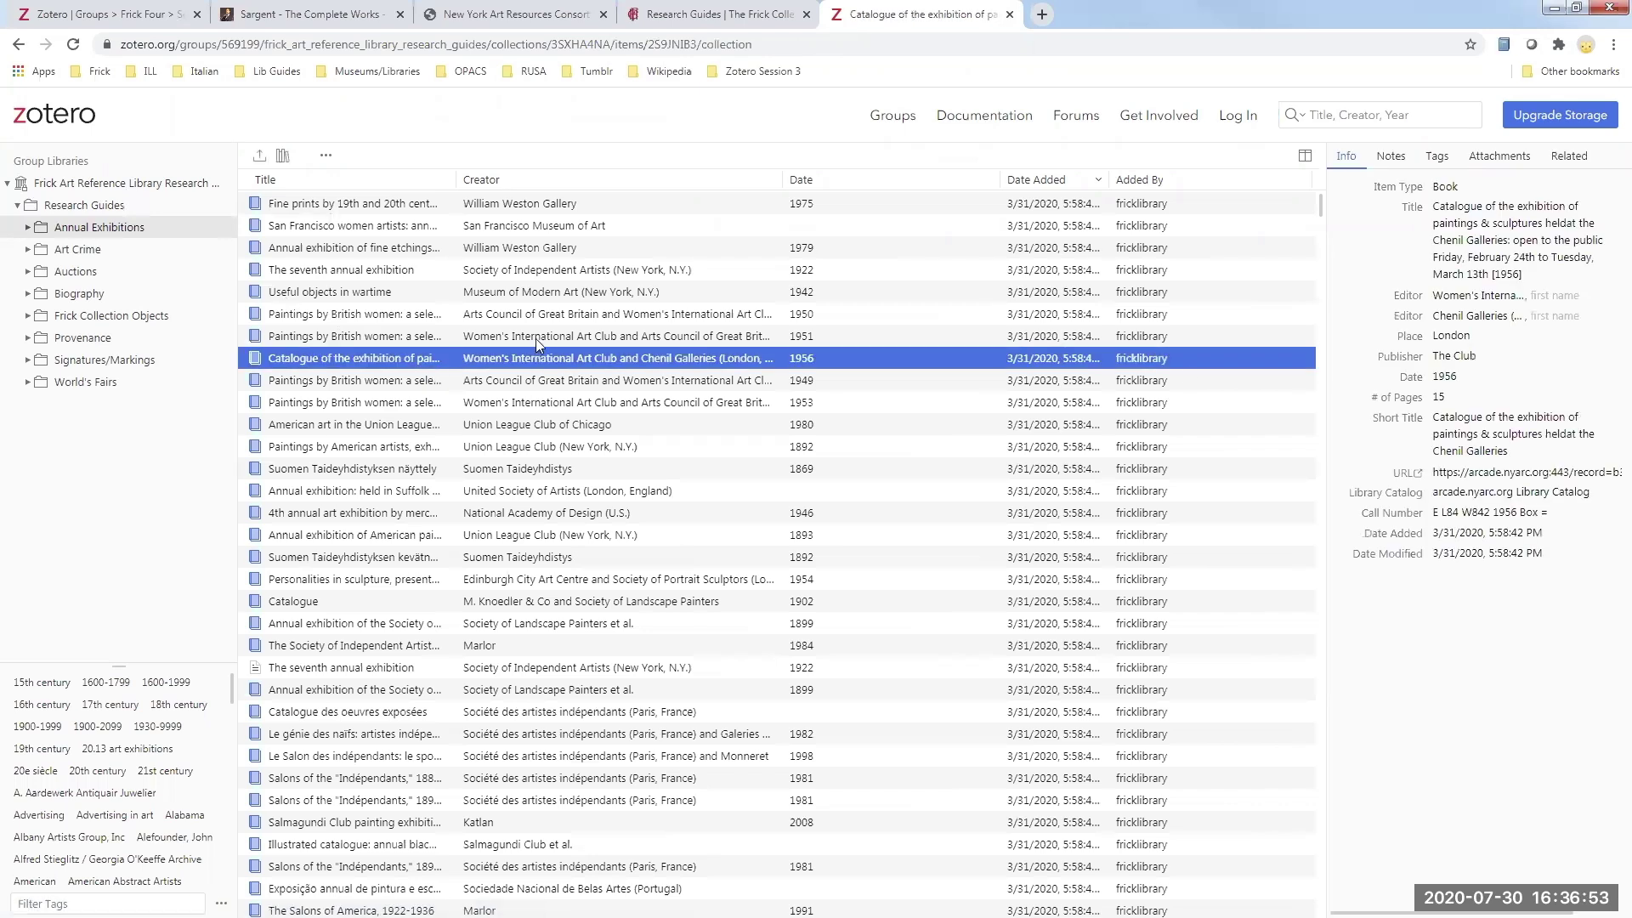
pyautogui.click(1456, 219)
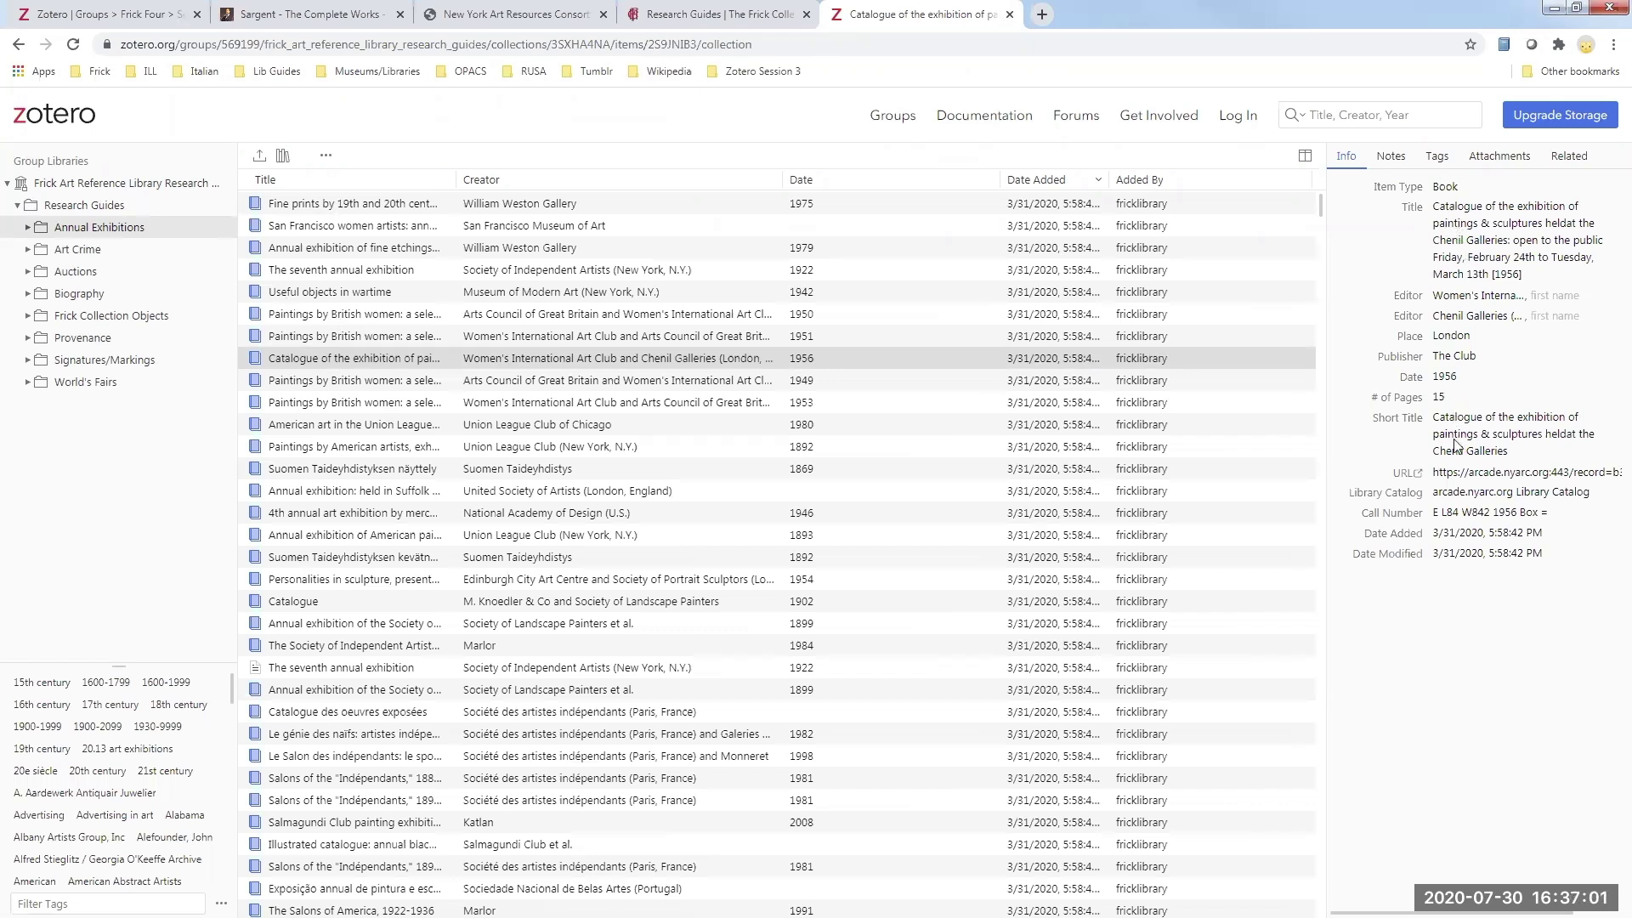
pyautogui.click(1436, 156)
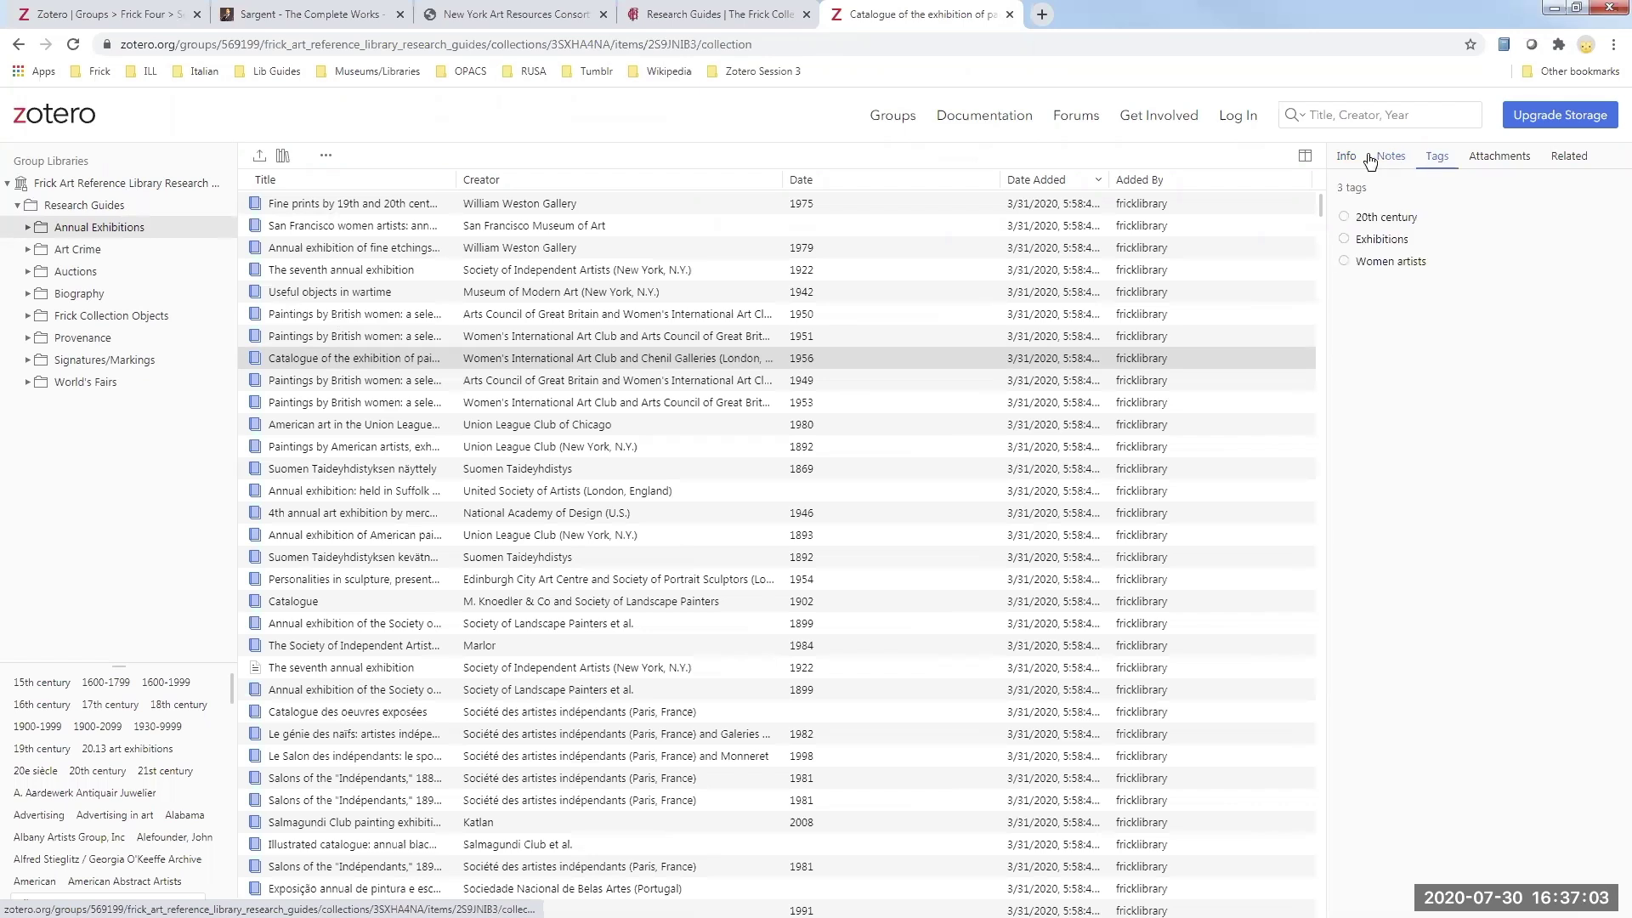
pyautogui.click(1347, 158)
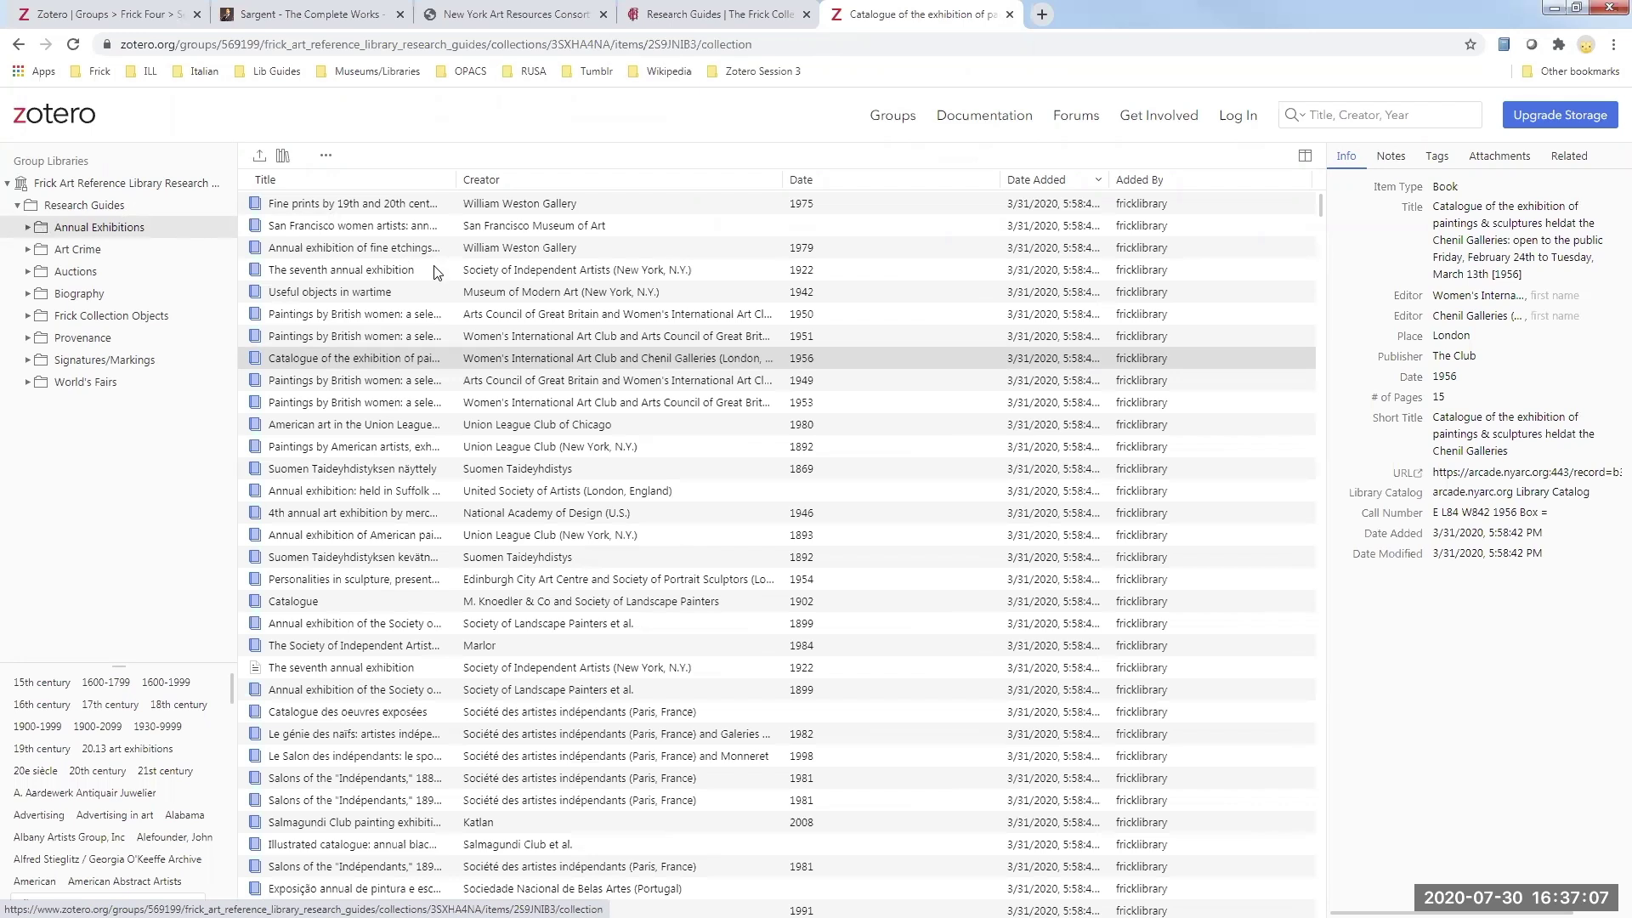
pyautogui.scroll(-5, 438, 289)
pyautogui.scroll(6, 438, 289)
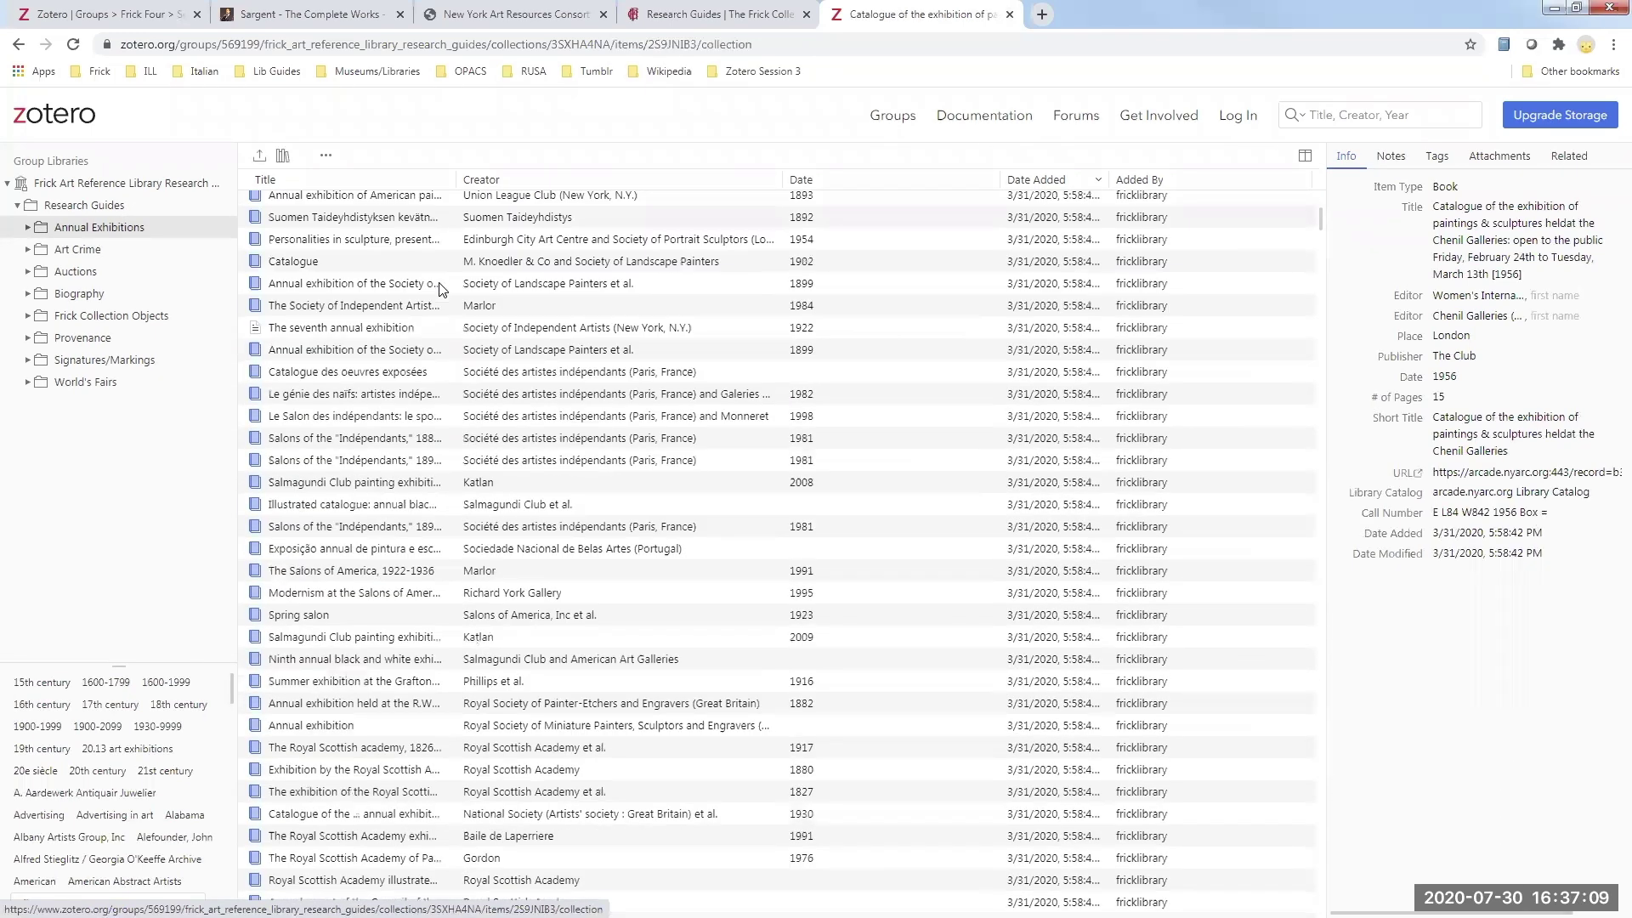
pyautogui.click(27, 229)
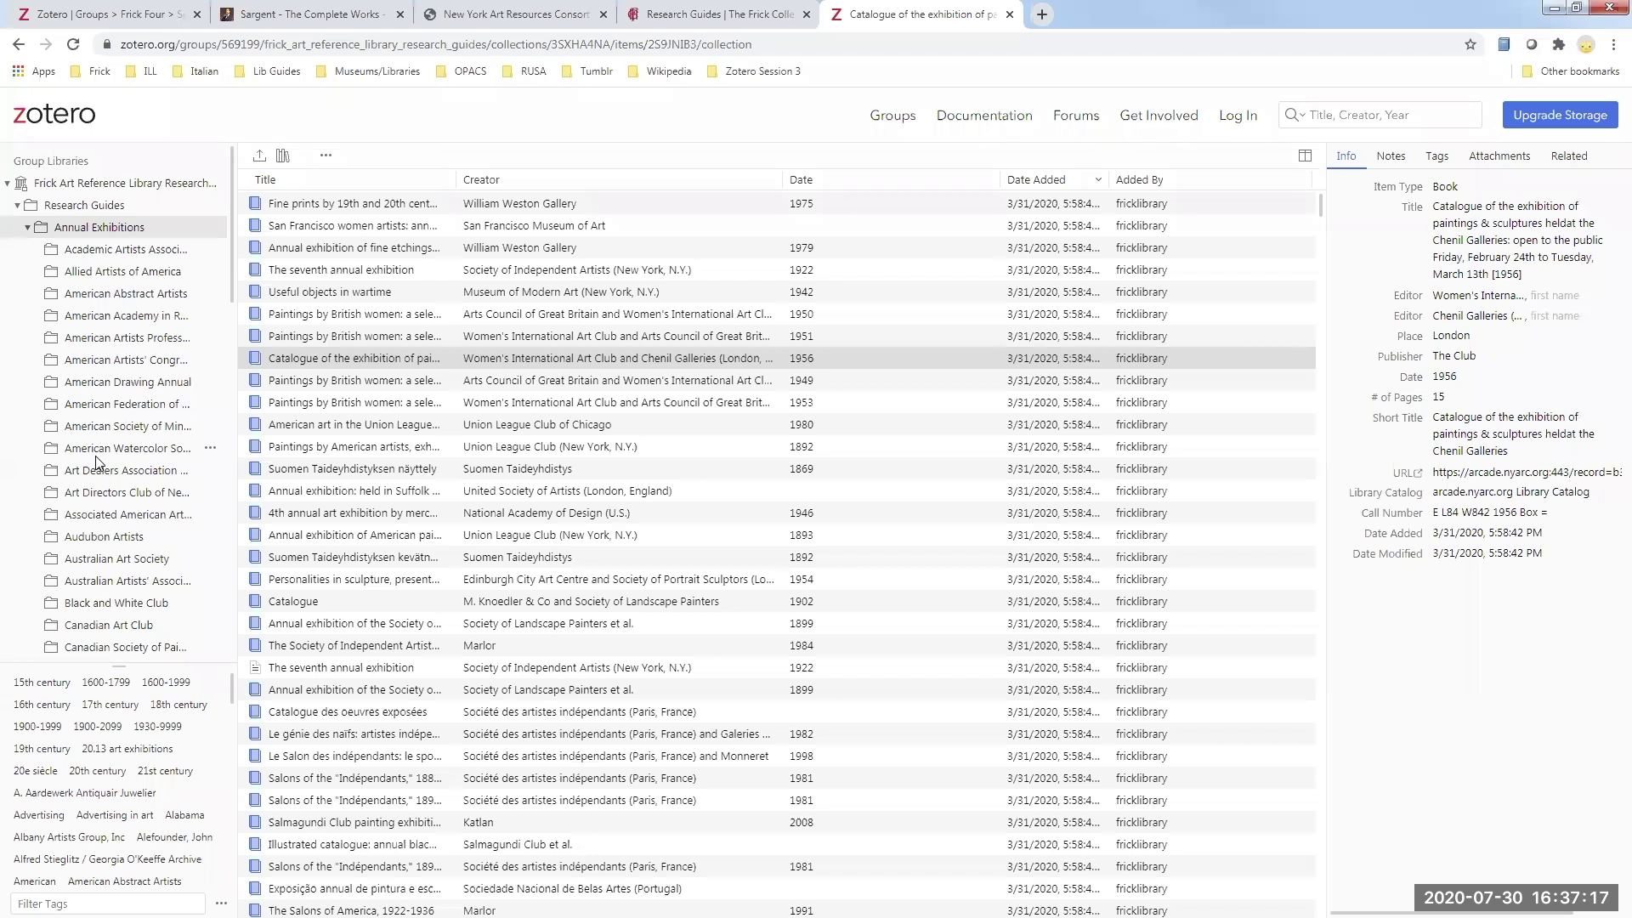
# - View the Art Dealers Association subcollection's 1962 item, collapse Annual Exhibitions, and briefly expand Art Crime
pyautogui.click(99, 473)
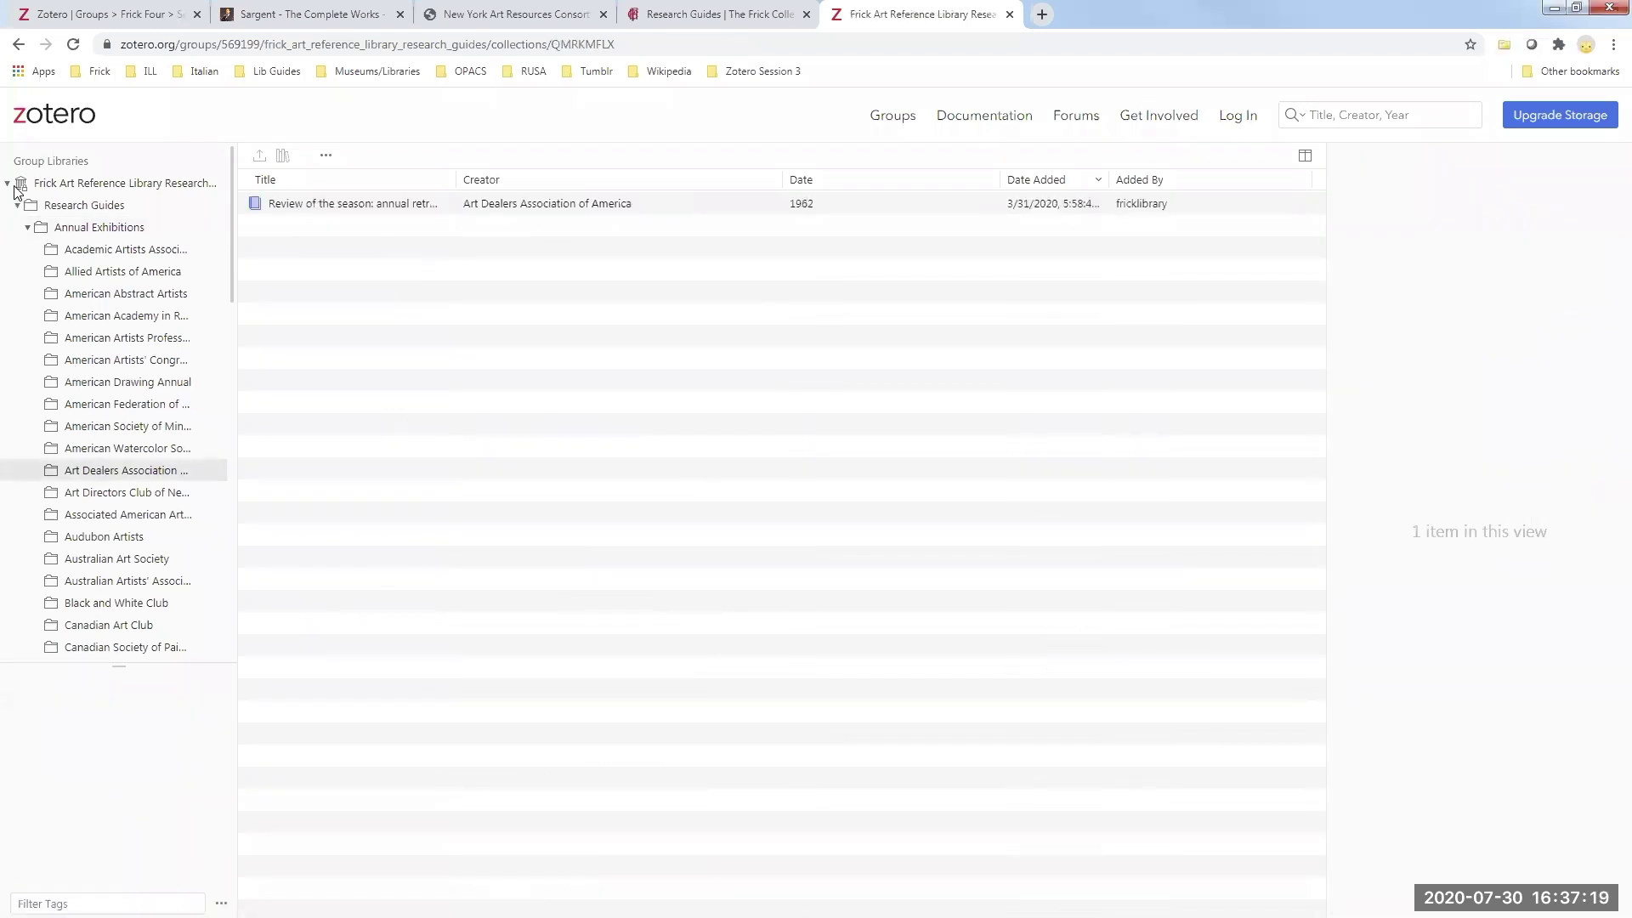
pyautogui.click(28, 227)
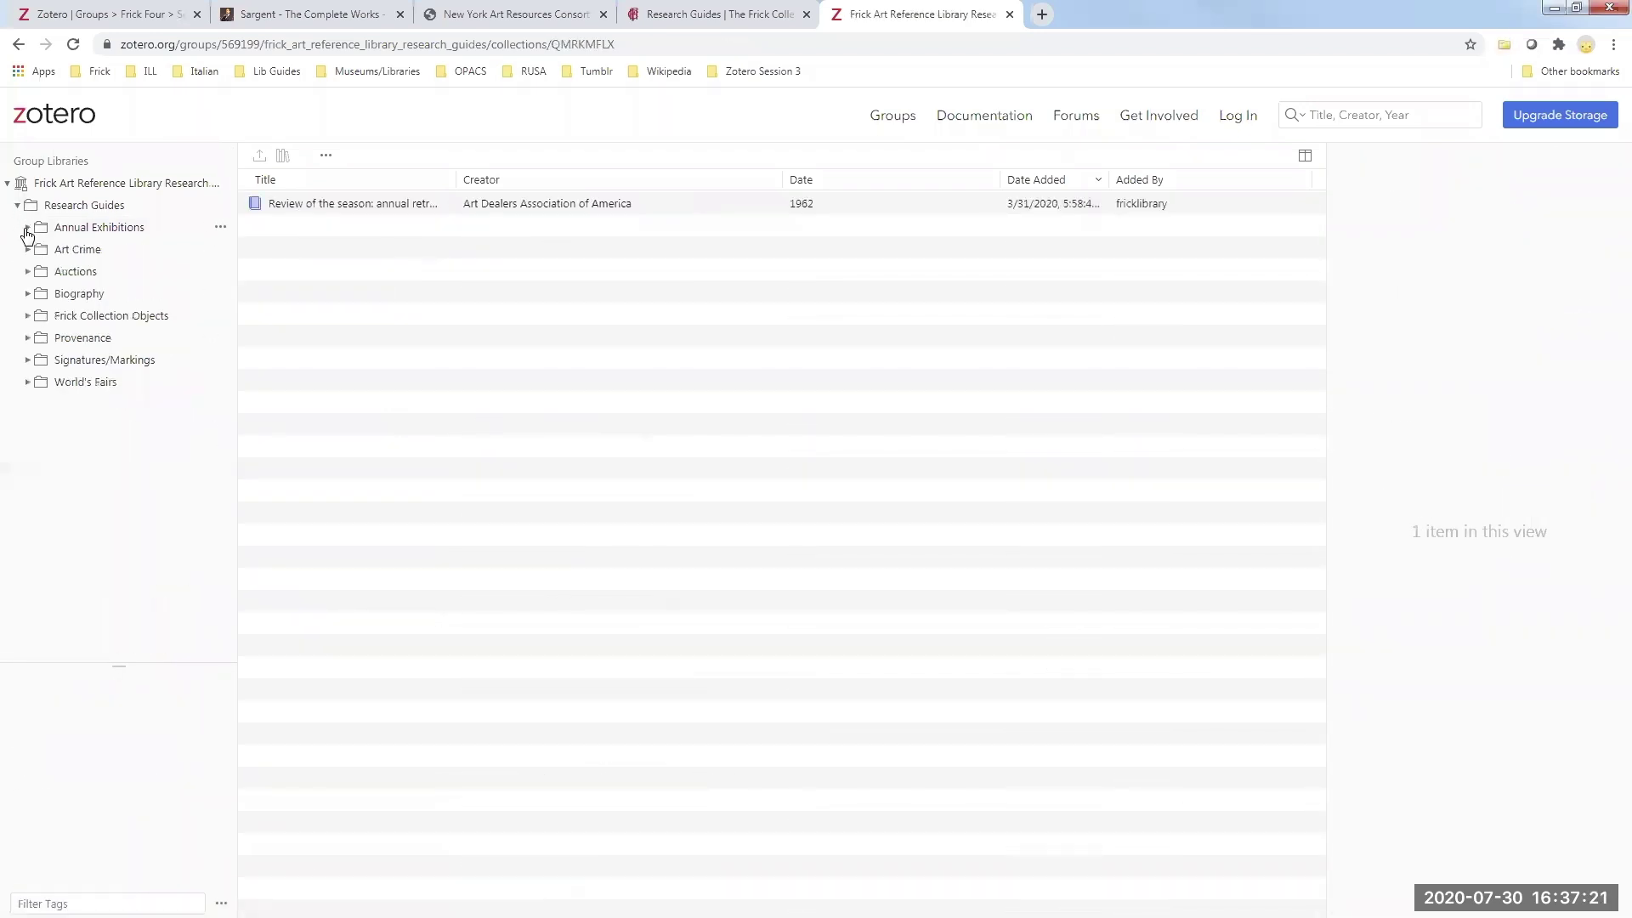
pyautogui.click(27, 250)
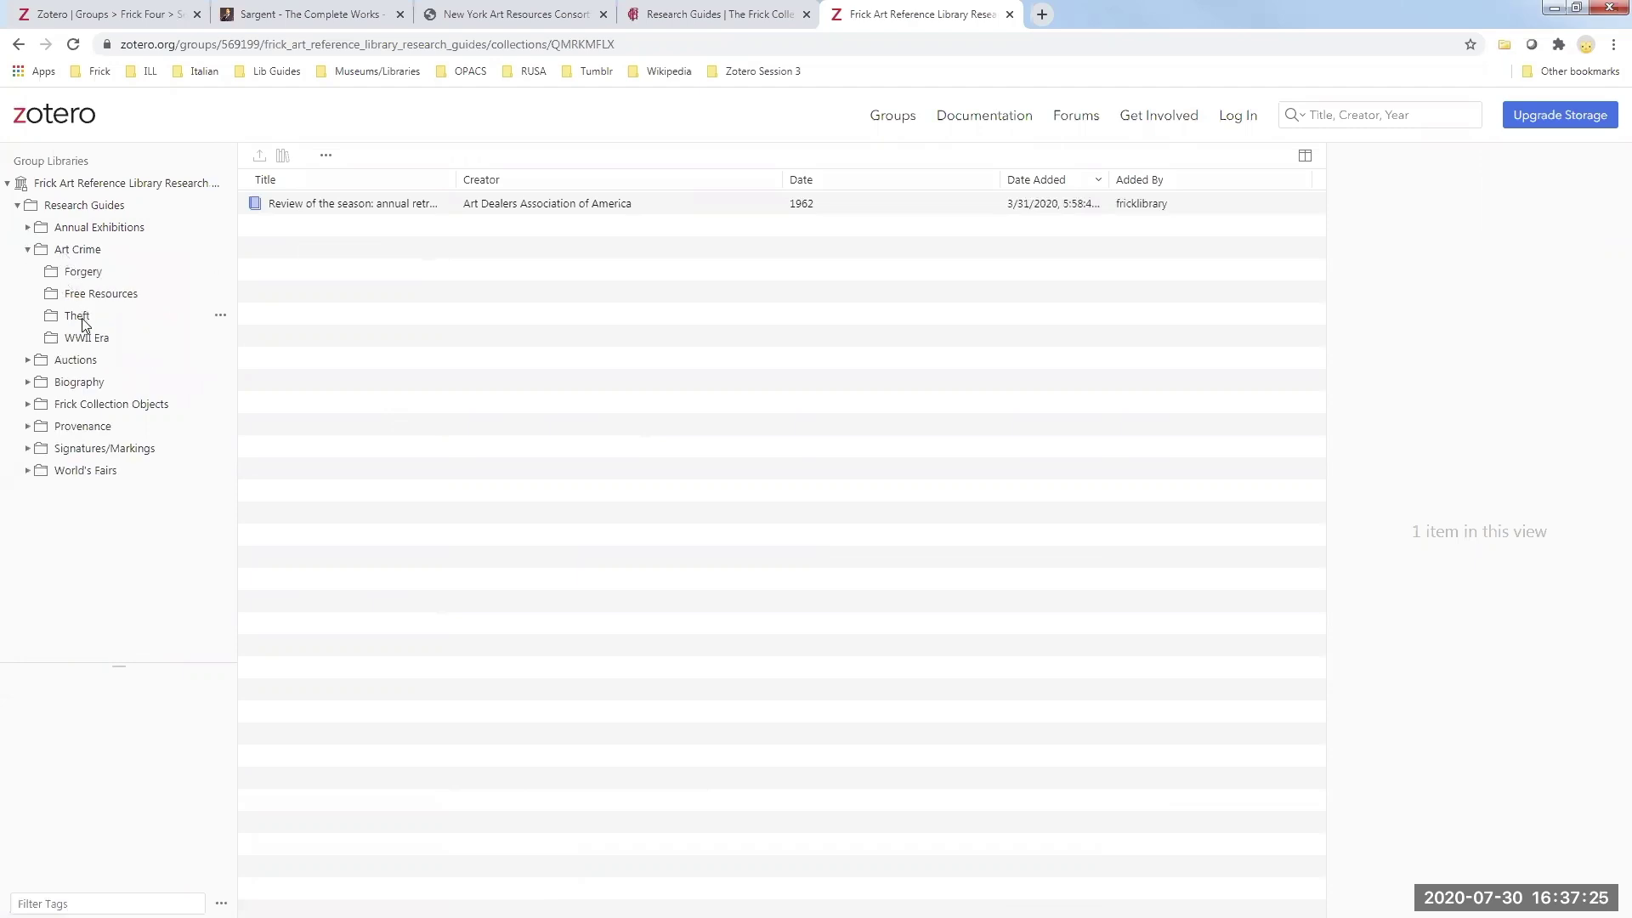
pyautogui.click(27, 250)
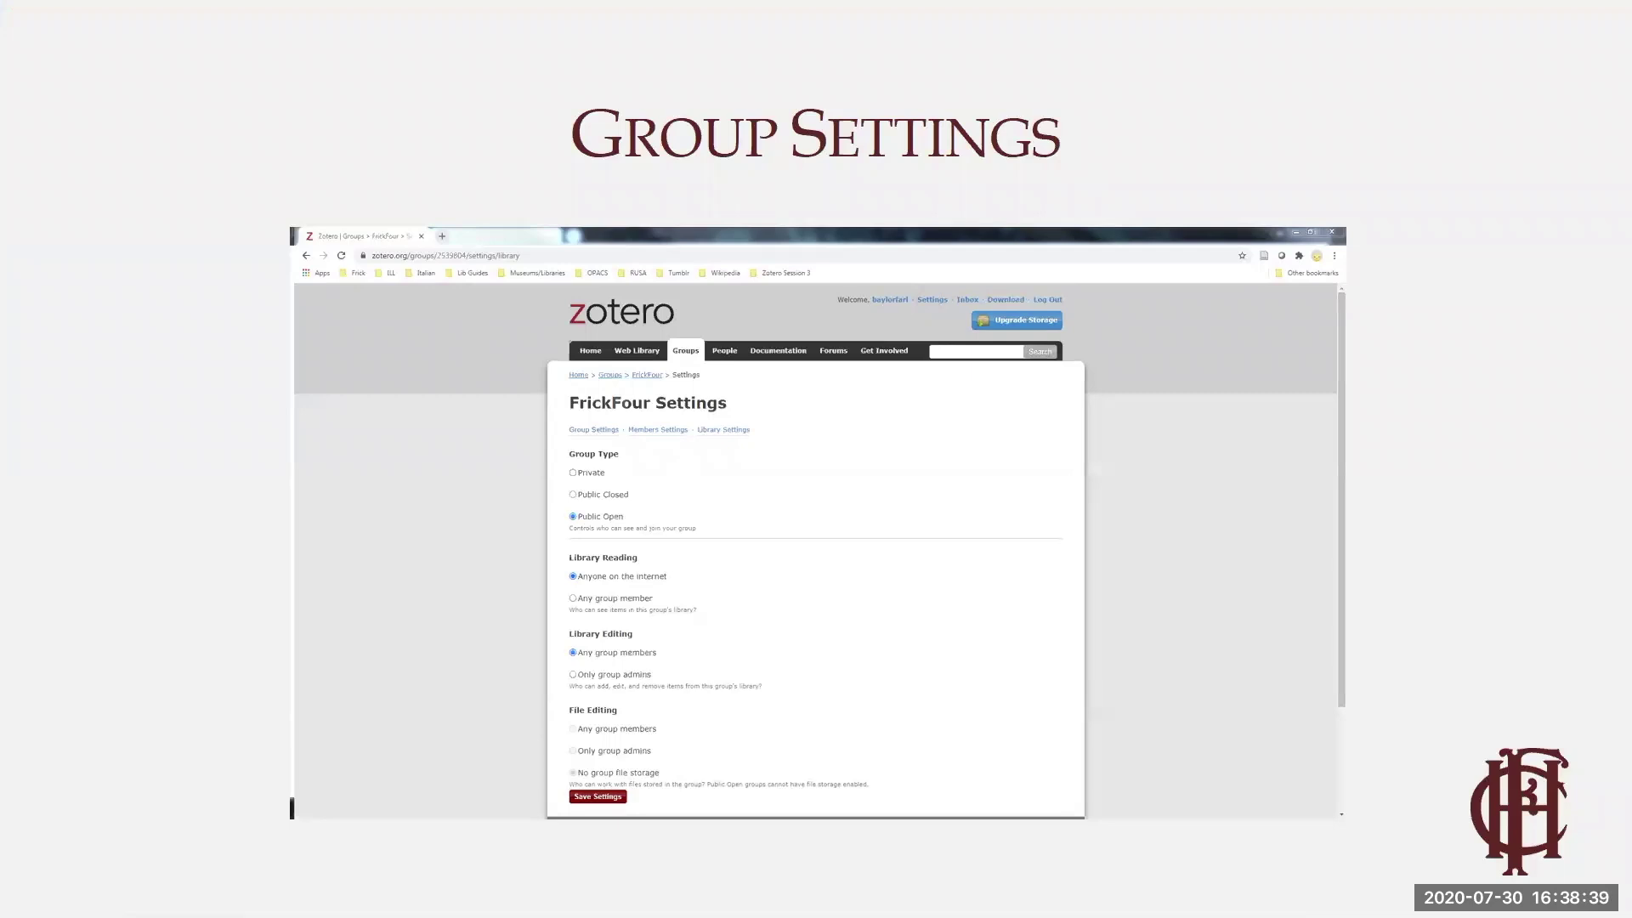
# - Advance the slideshow to the Resources slide listing four Zotero help links
pyautogui.press('Right')
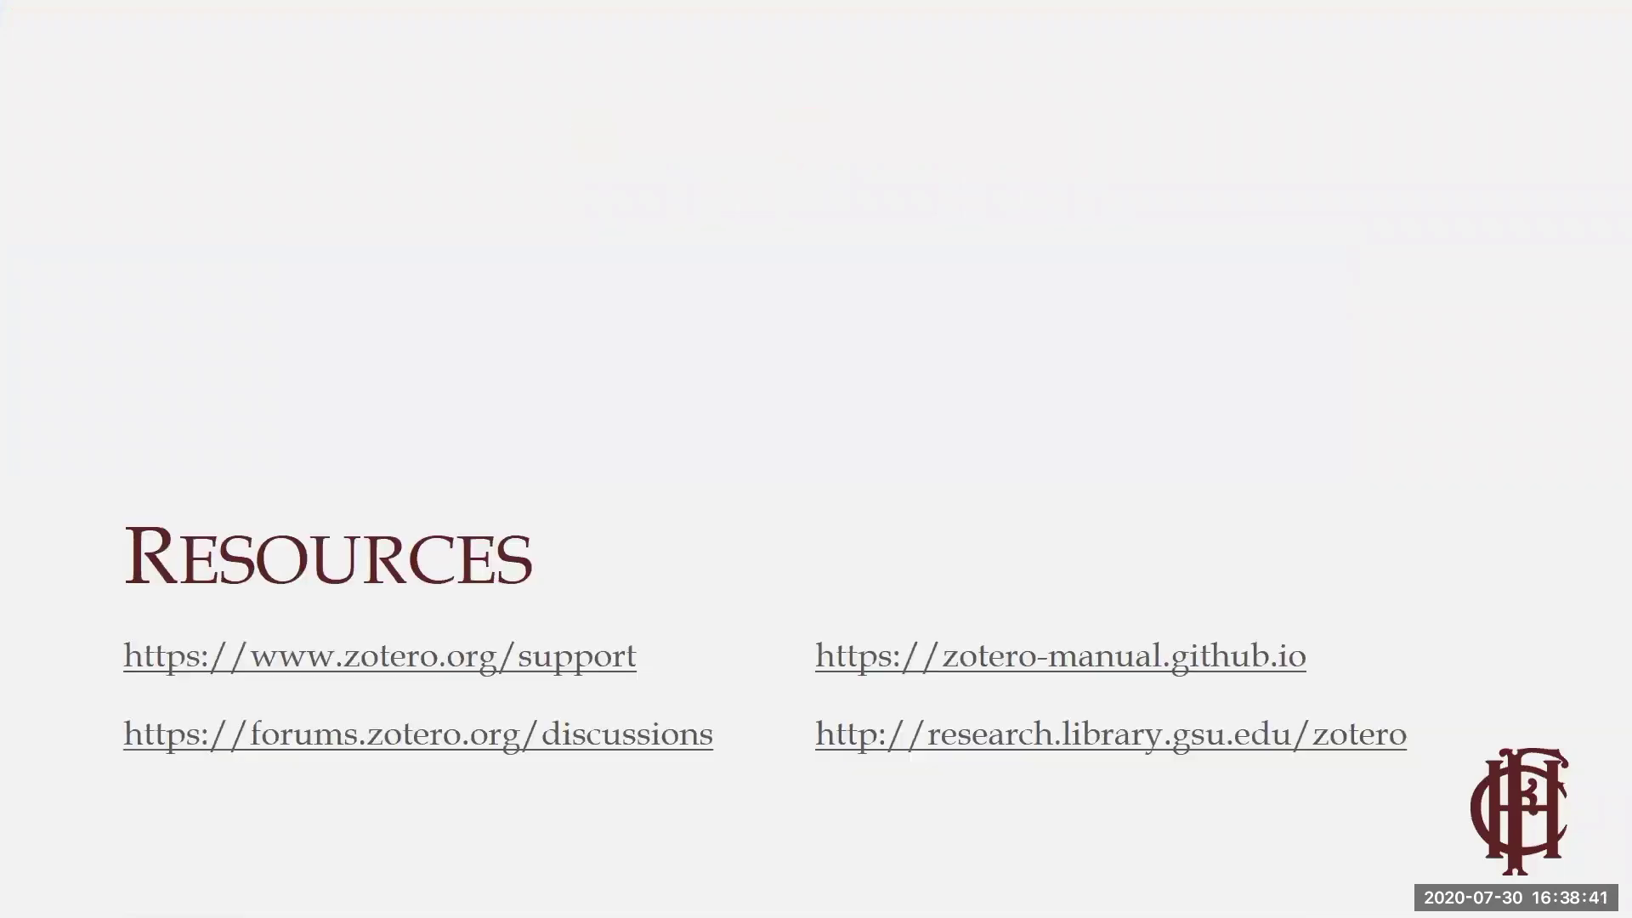